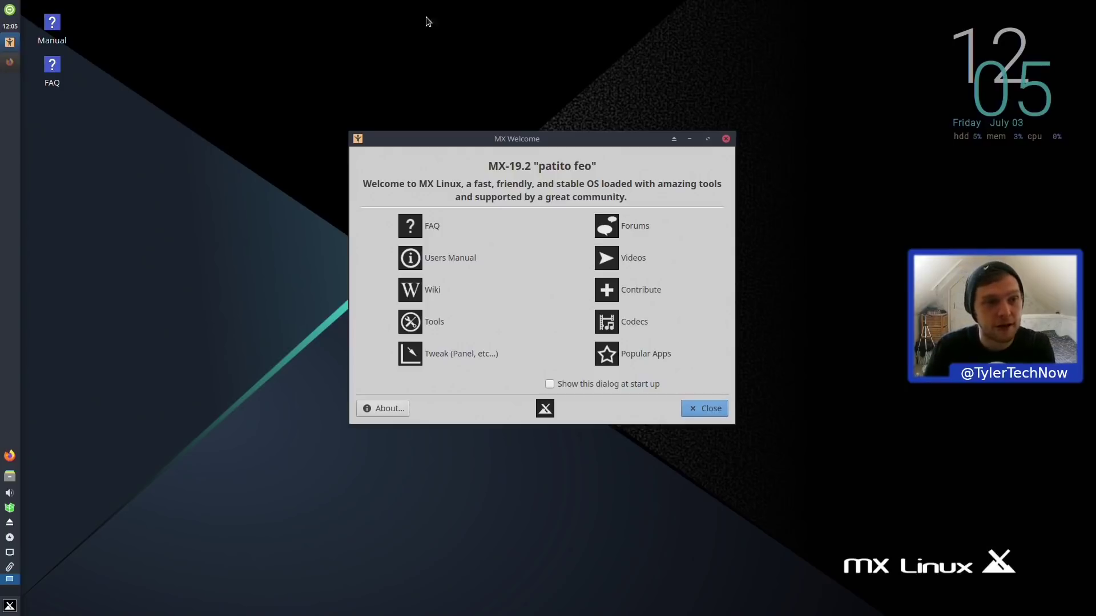
Switch to Firefox, read the MX-Fluxbox product page on mxlinux.org, and close the browser.
click(10, 61)
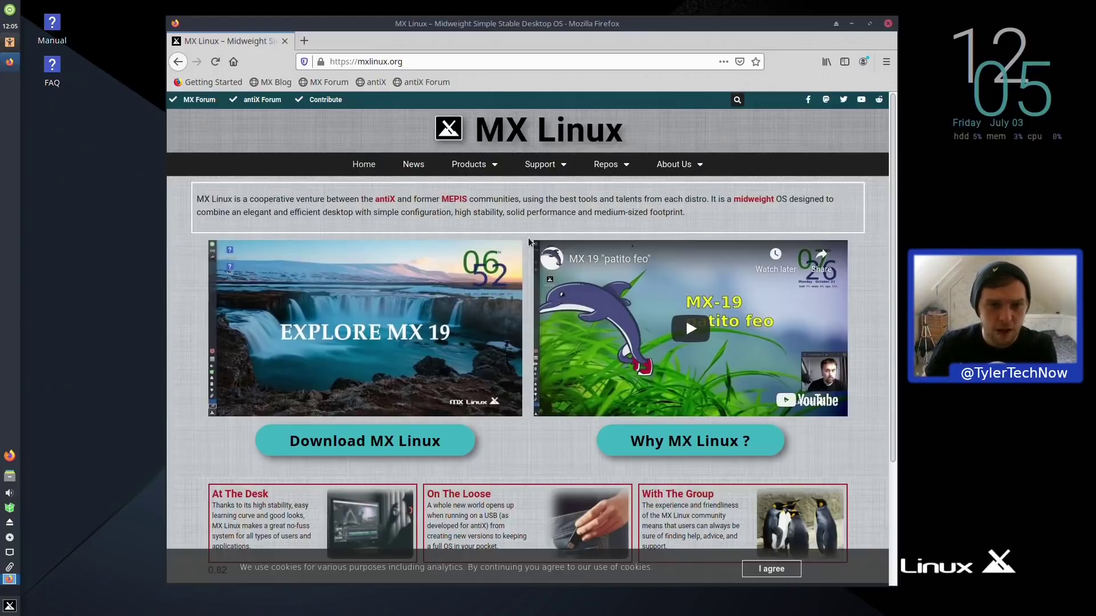
mouse_move(488, 170)
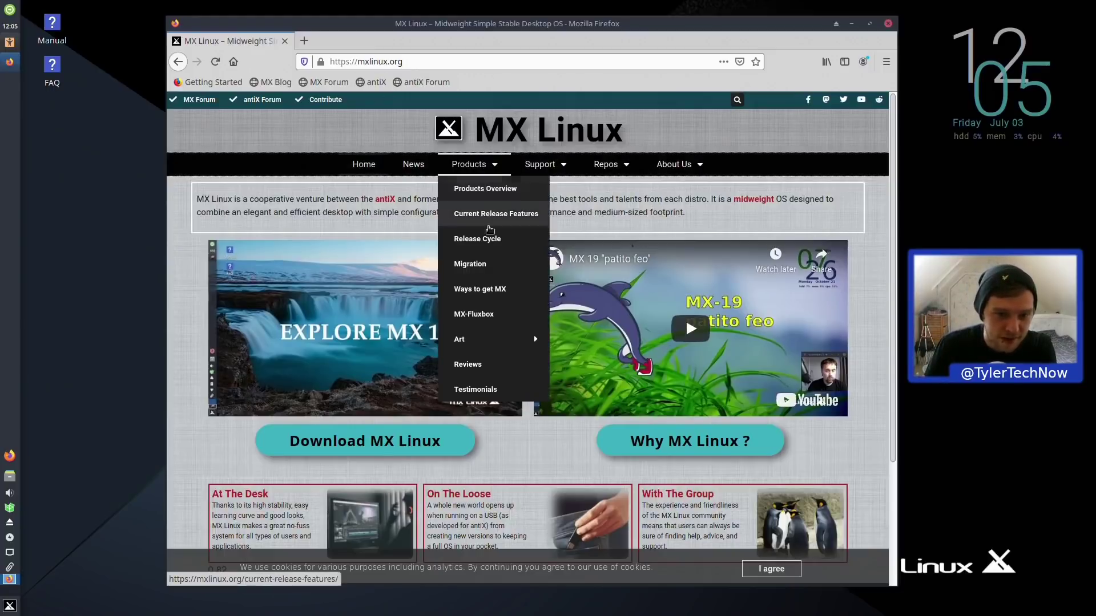
click(478, 317)
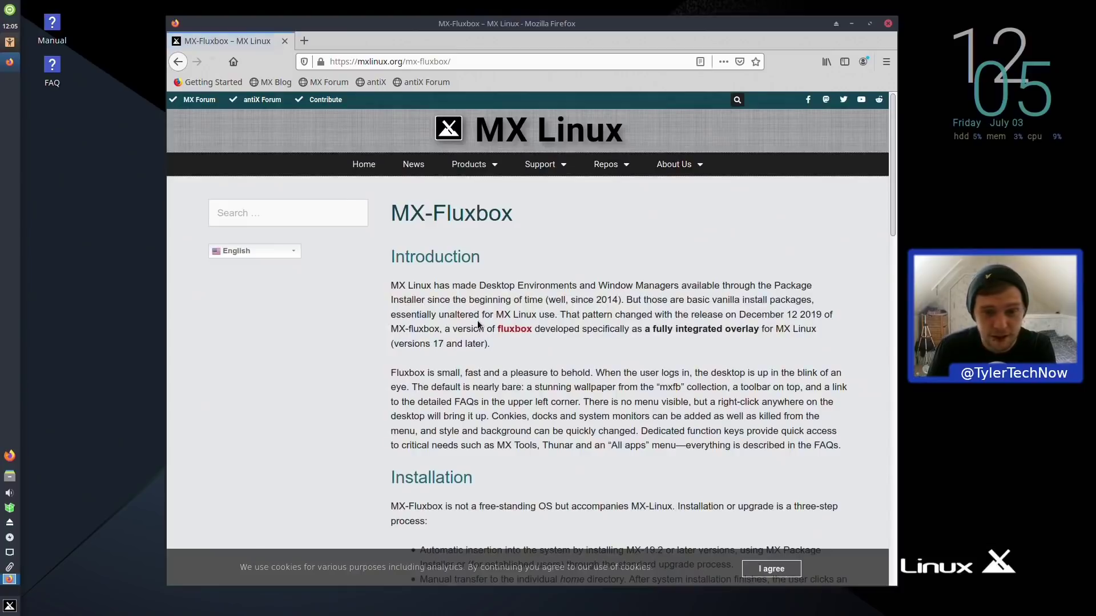
scroll(610, 325, down, 3)
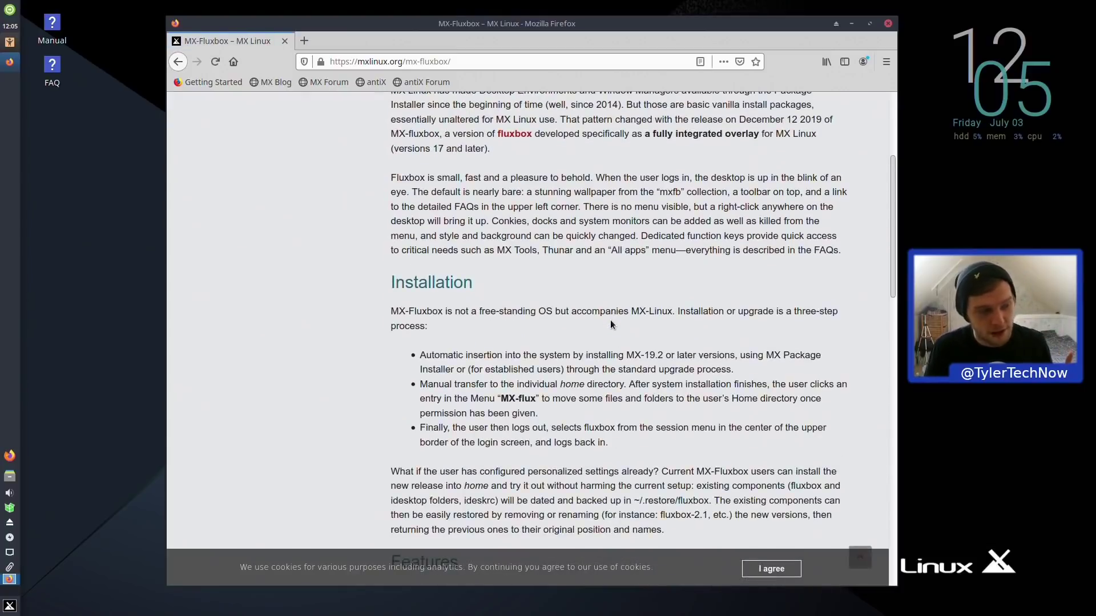
scroll(529, 369, down, 4)
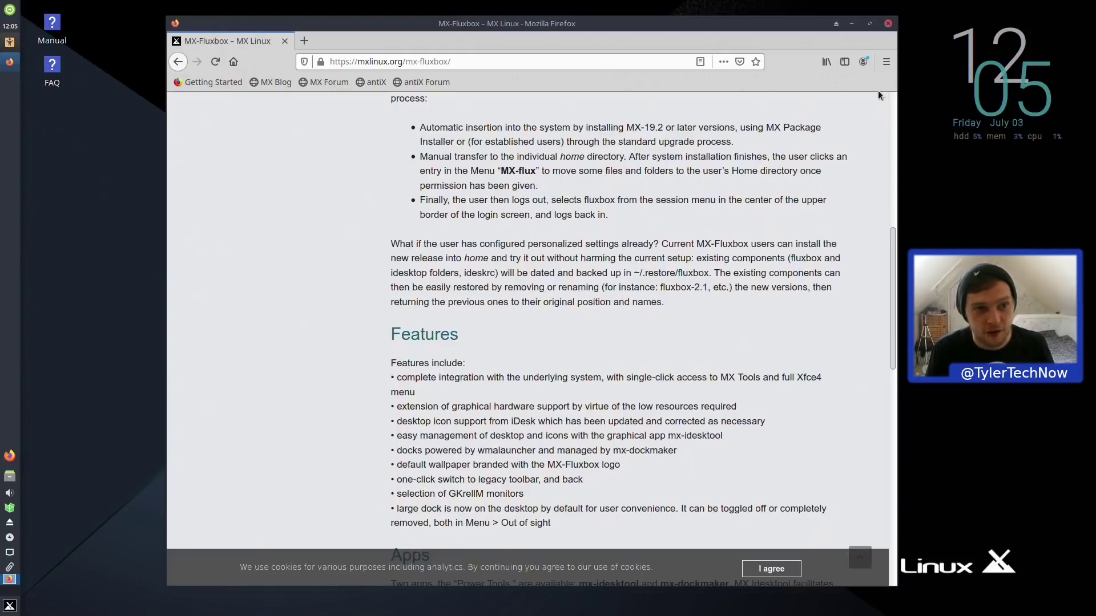
click(888, 23)
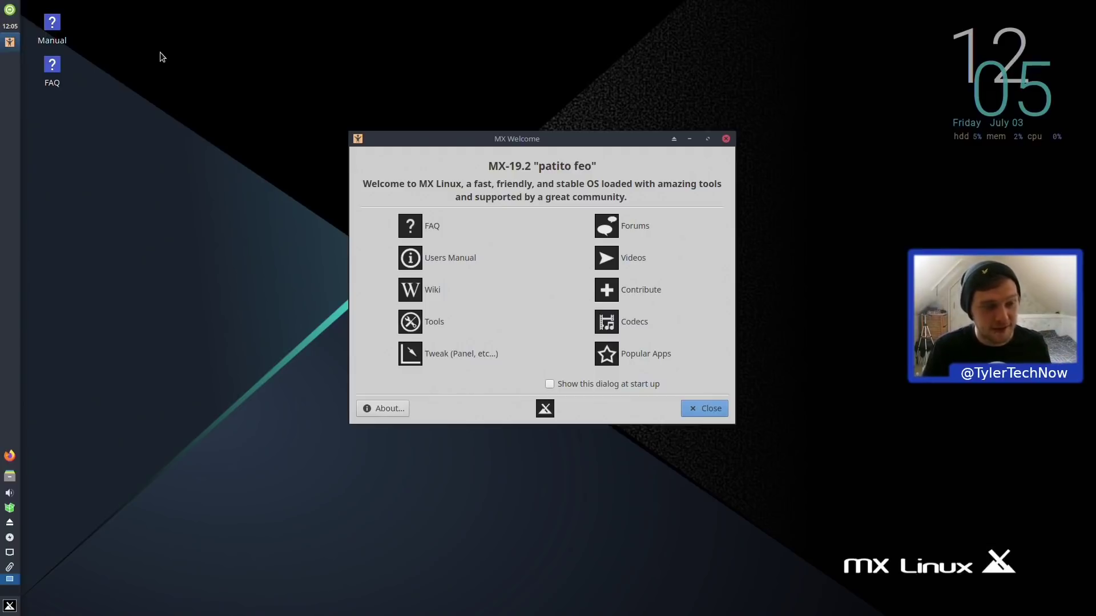
Look over the application menu and the log-out options, dismissing both without choosing anything.
click(8, 609)
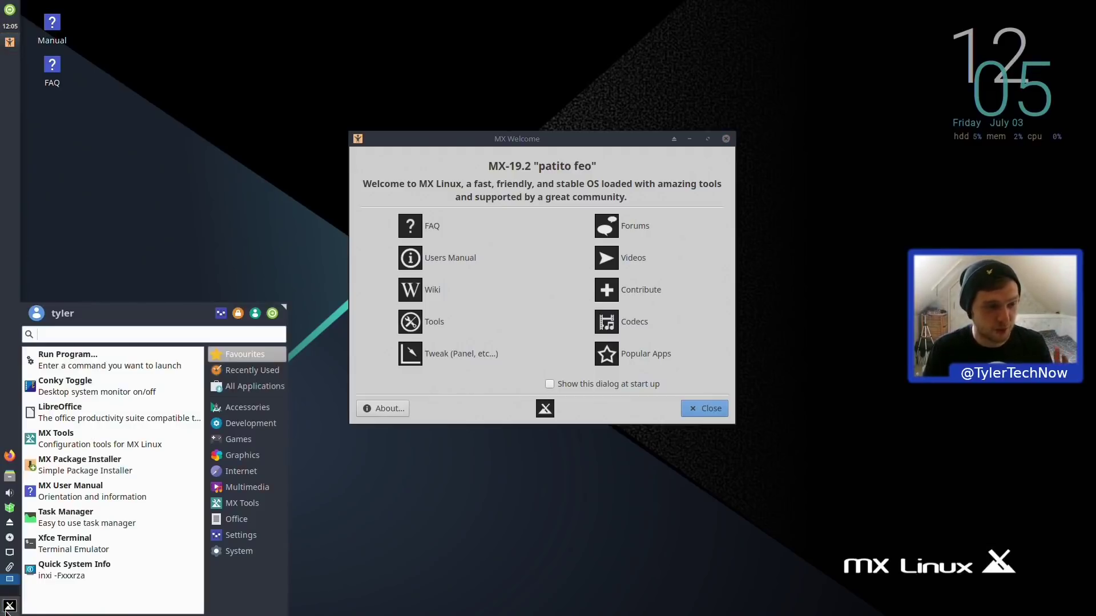
click(176, 214)
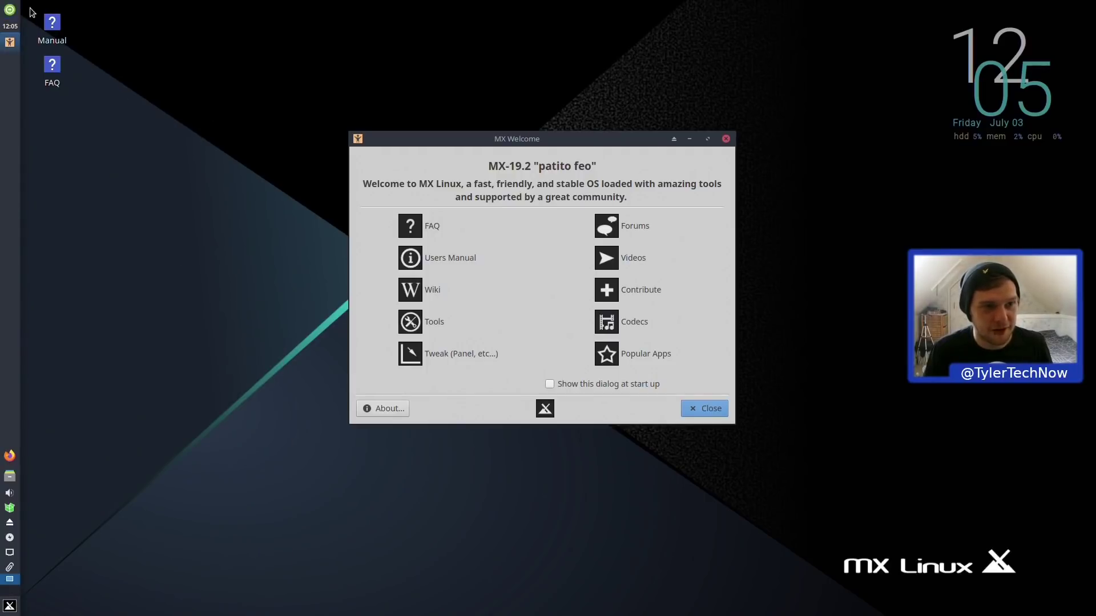
click(12, 9)
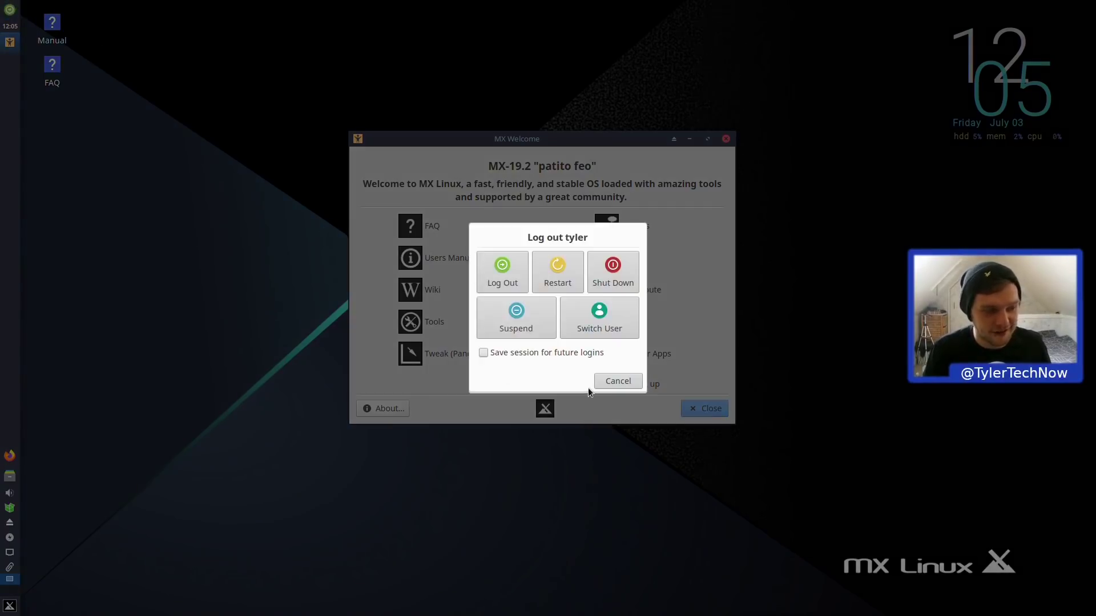
click(624, 387)
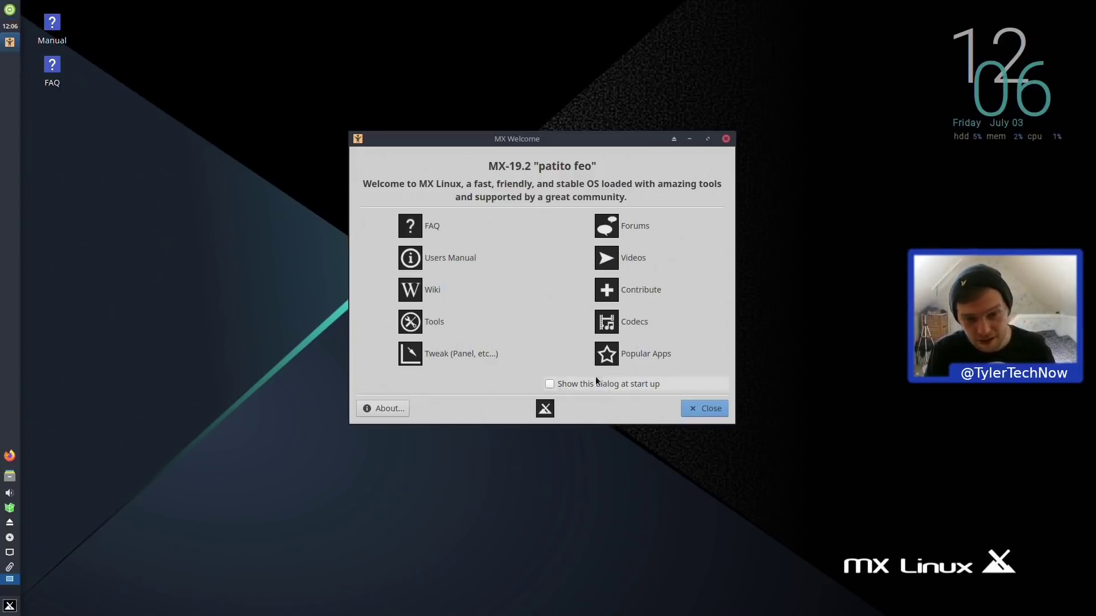
Open MX Tweak from the welcome window and review the Window Buttons options.
click(478, 355)
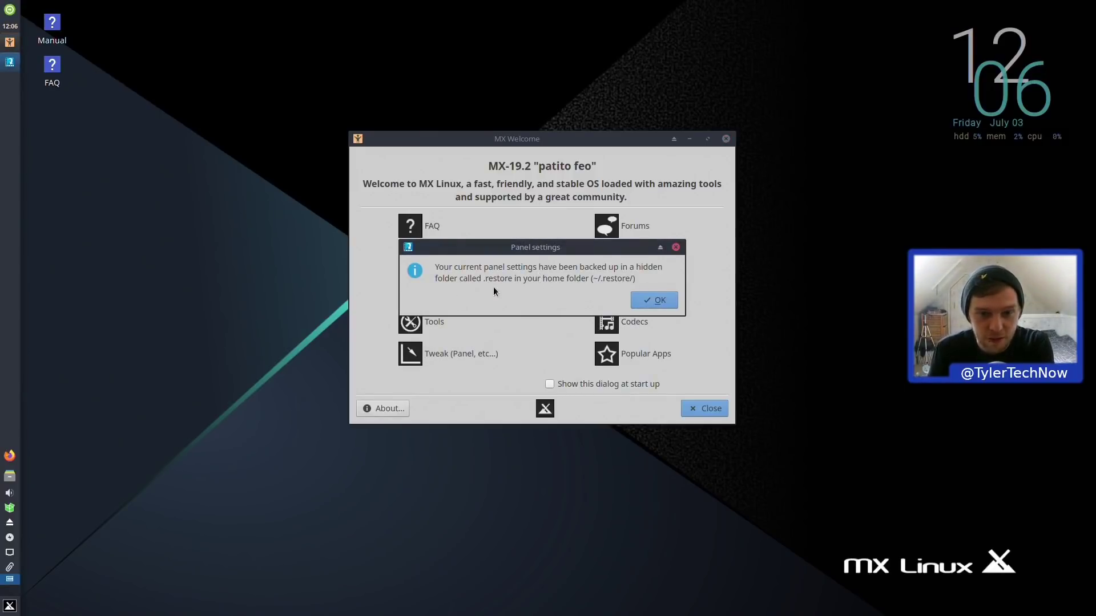
click(670, 299)
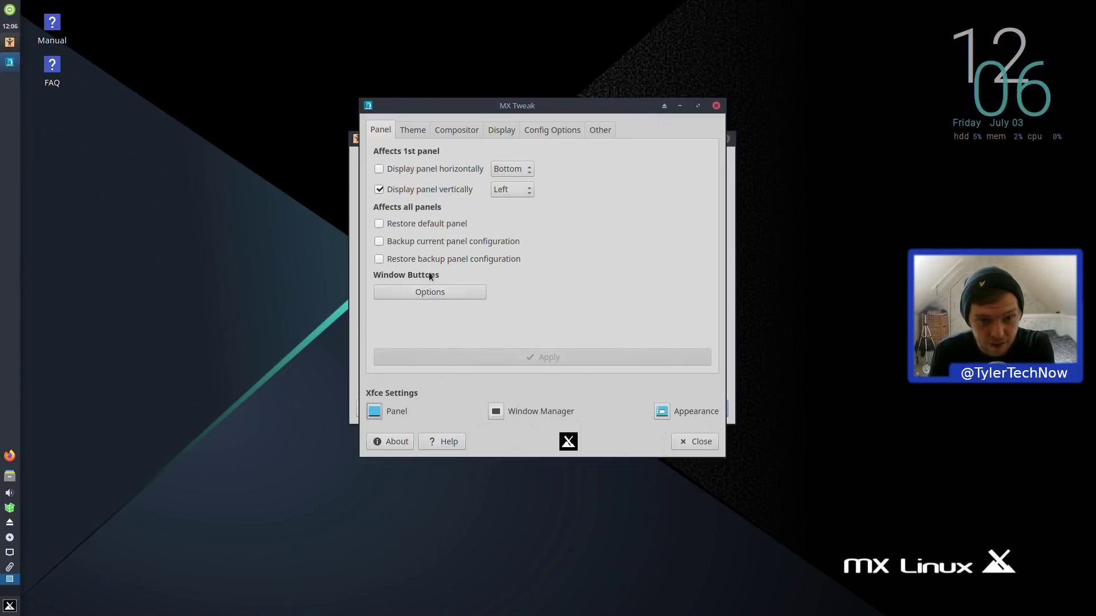
click(430, 293)
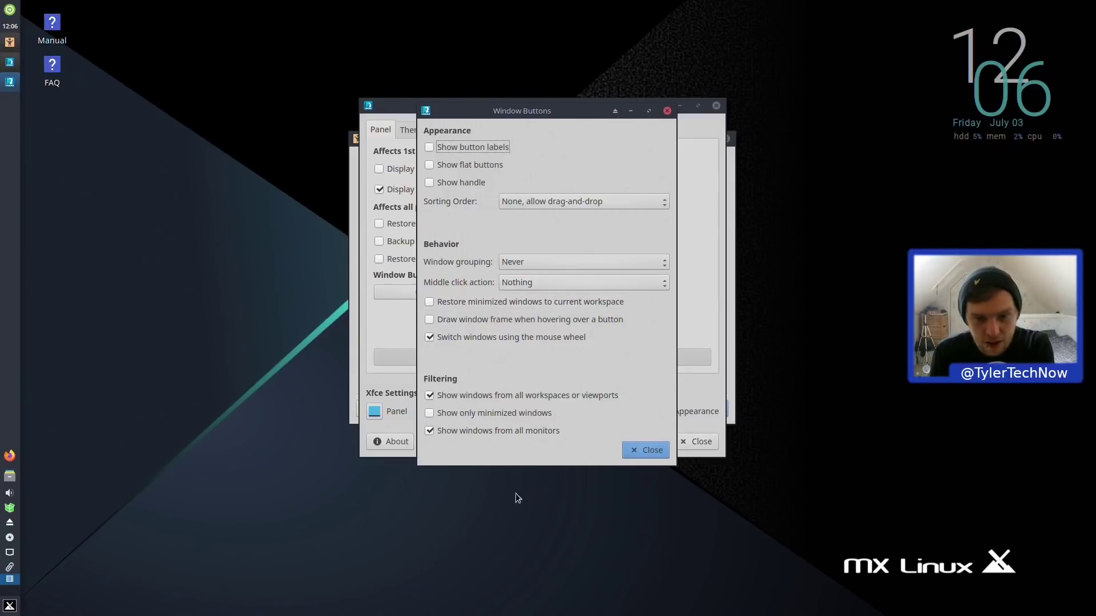
click(662, 451)
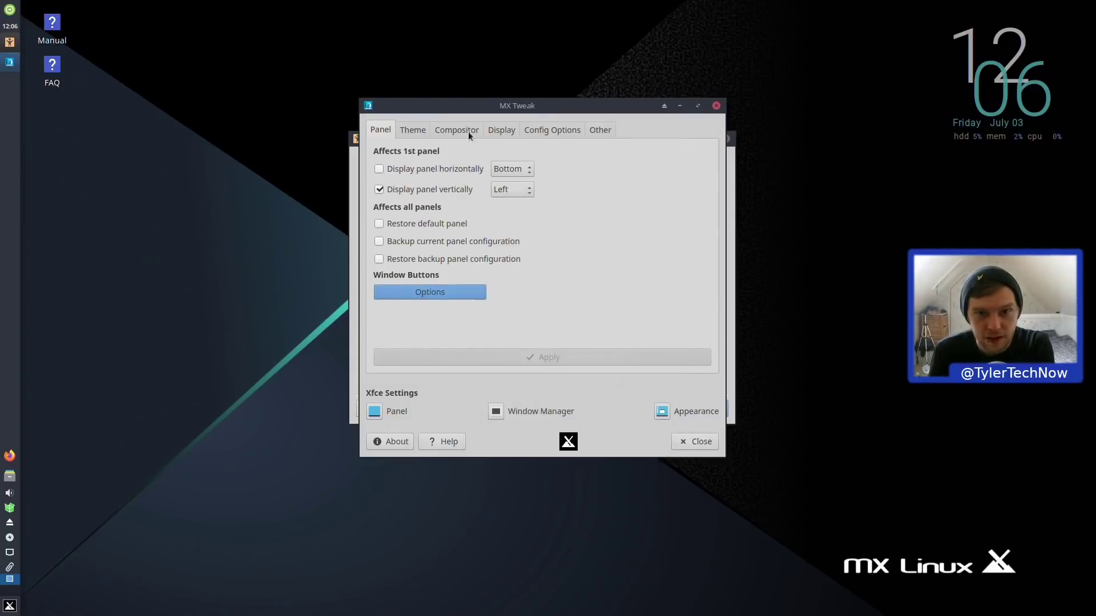
Display the first panel horizontally at the Top, apply the change, and check the application menu in its new place.
click(423, 169)
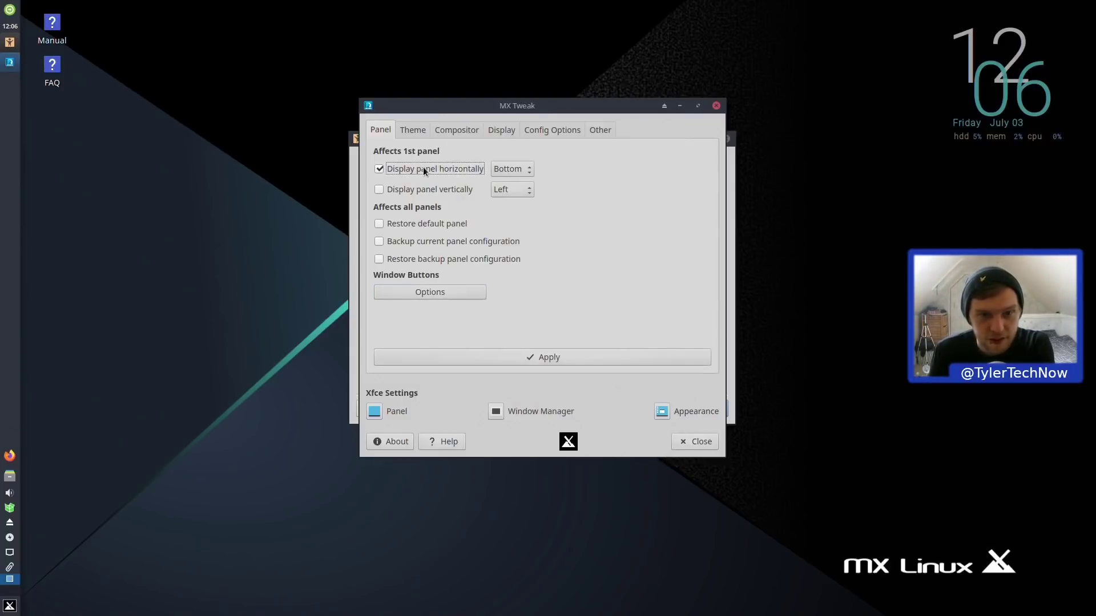
click(525, 168)
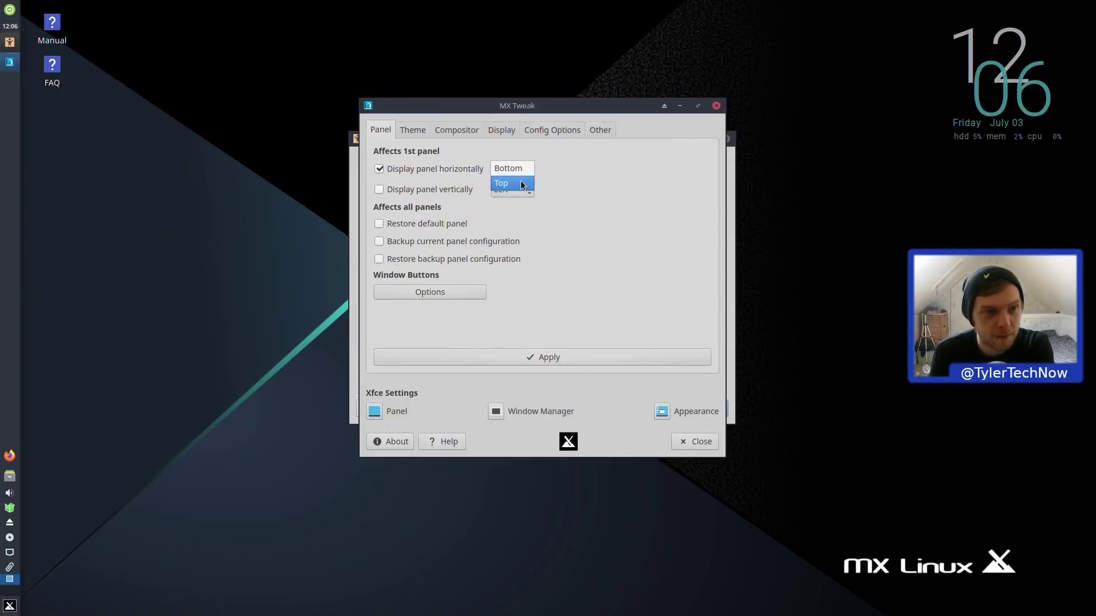
click(519, 358)
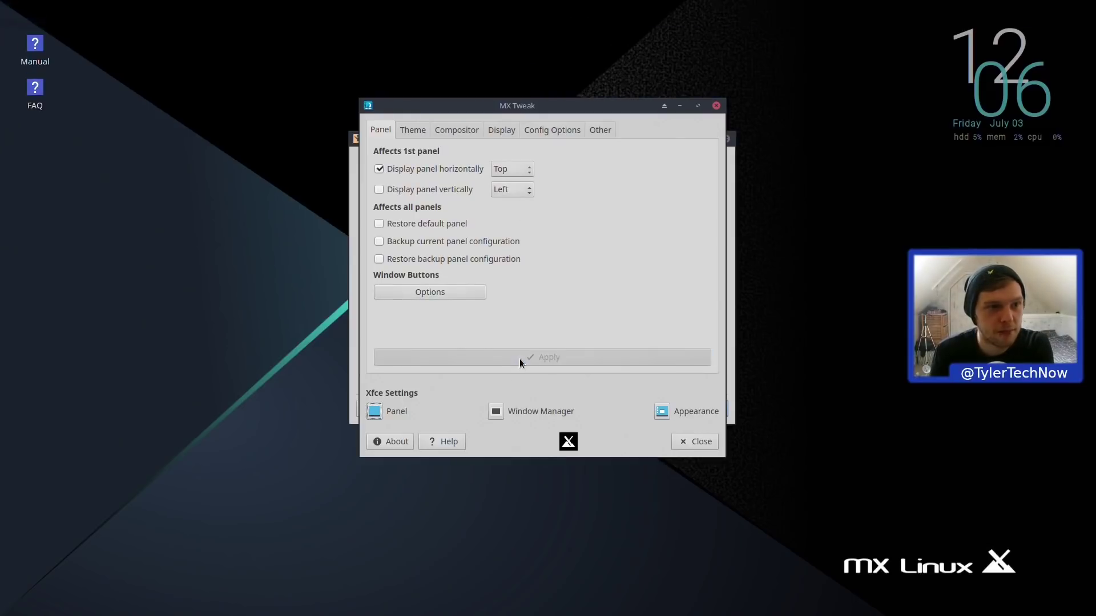
click(11, 10)
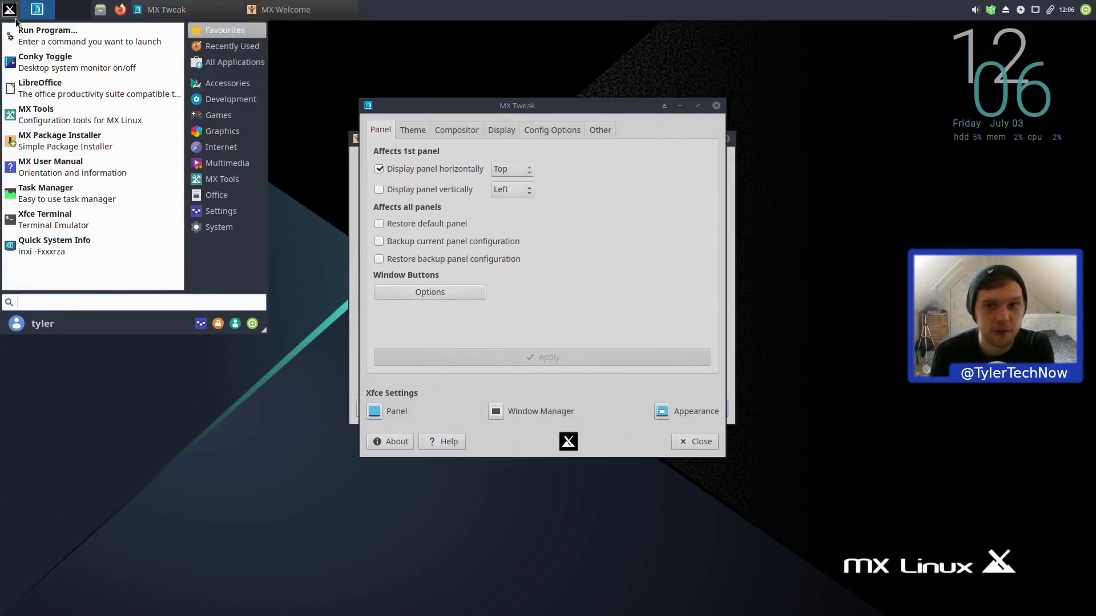
click(354, 56)
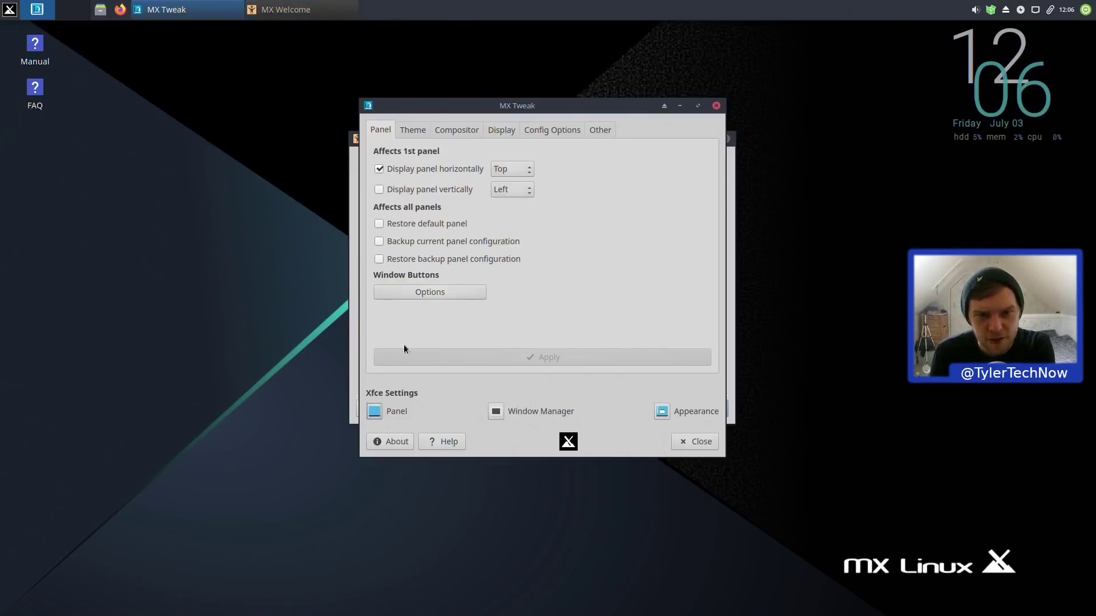
Review the MX Tweak settings for Theme, Compositor, Display and Config Options.
click(412, 131)
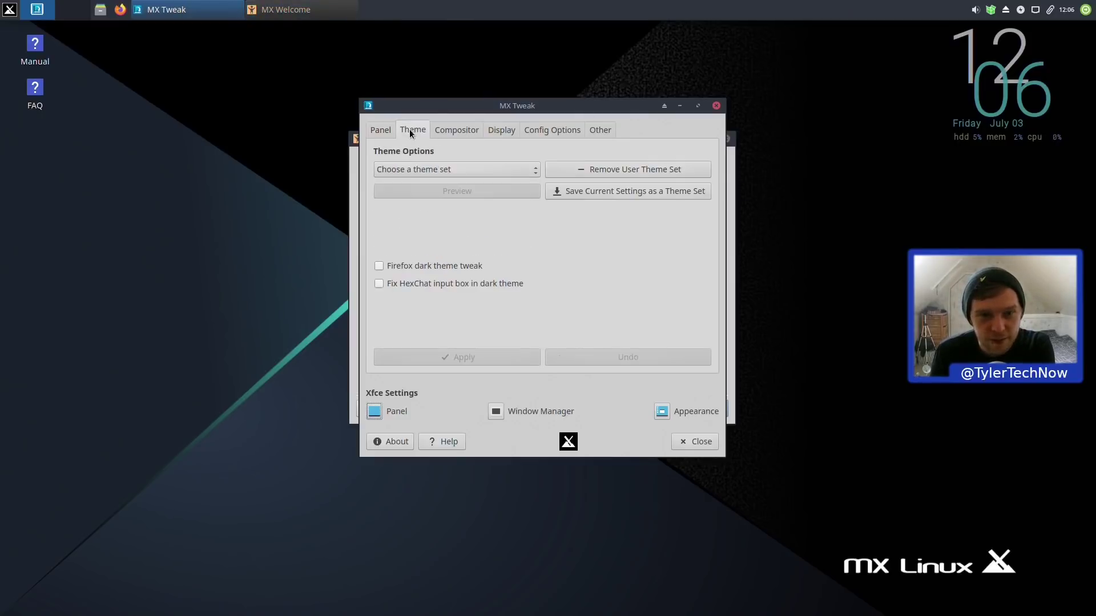
click(463, 124)
click(502, 129)
click(550, 130)
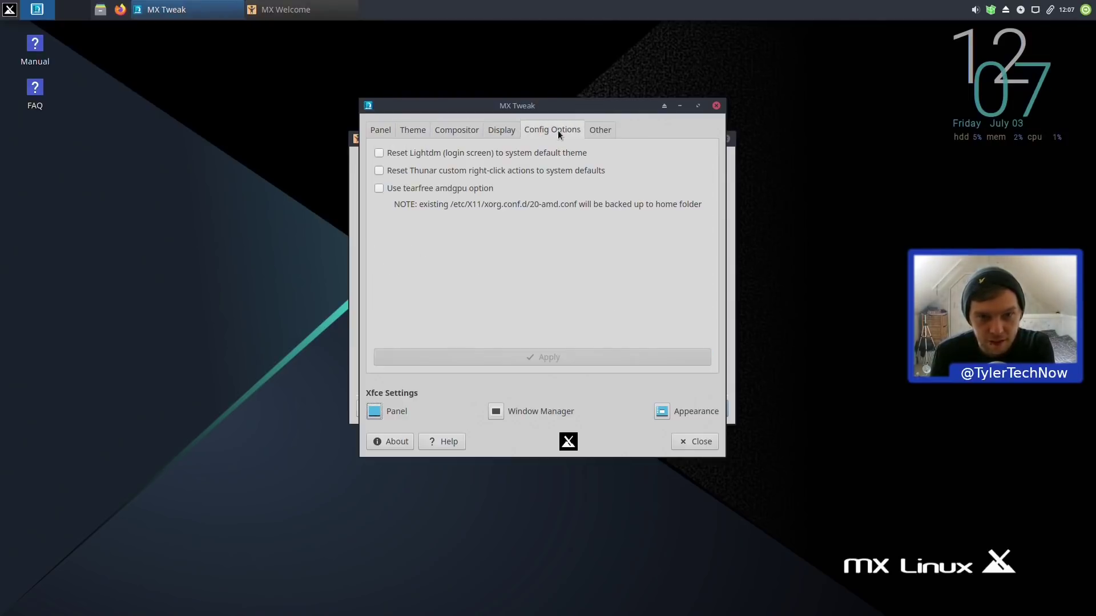
Disable single-click on the desktop and in Thunar File Manager, and apply the changes.
click(598, 134)
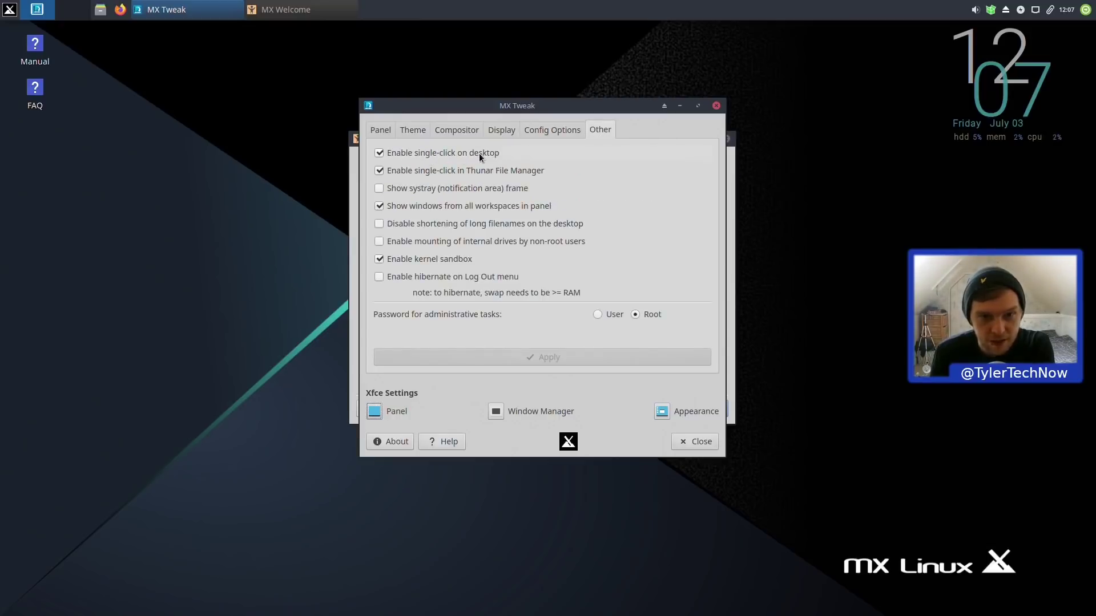
click(388, 152)
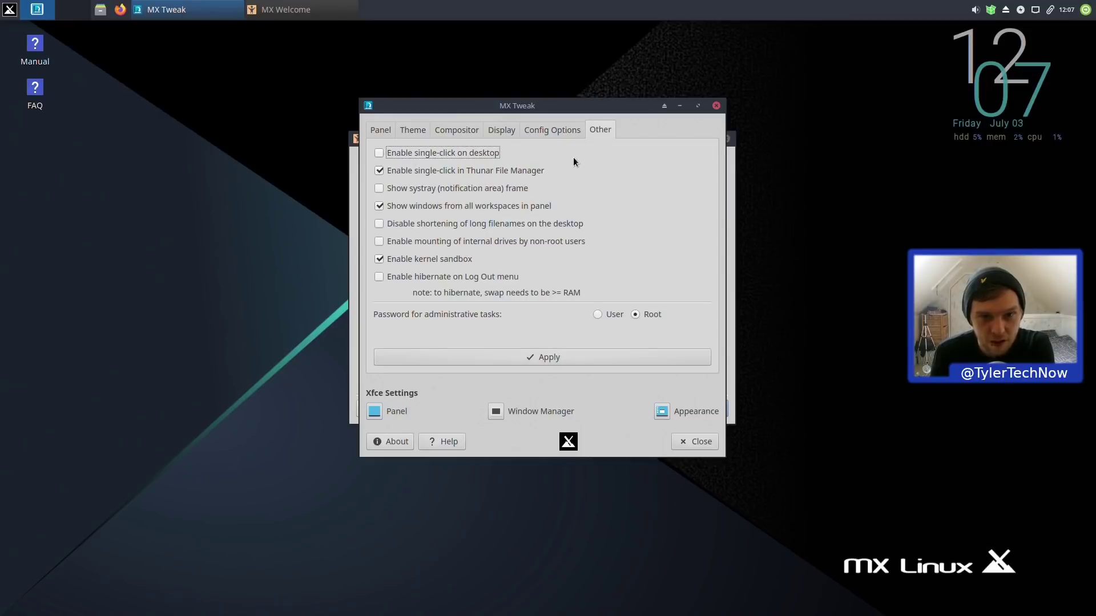
click(446, 170)
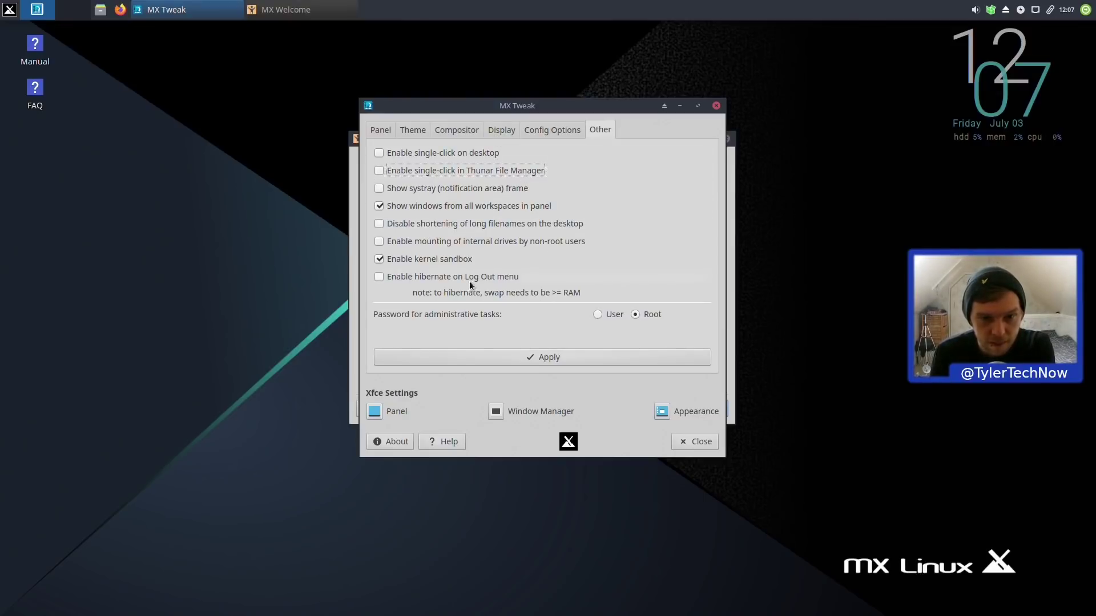
click(543, 359)
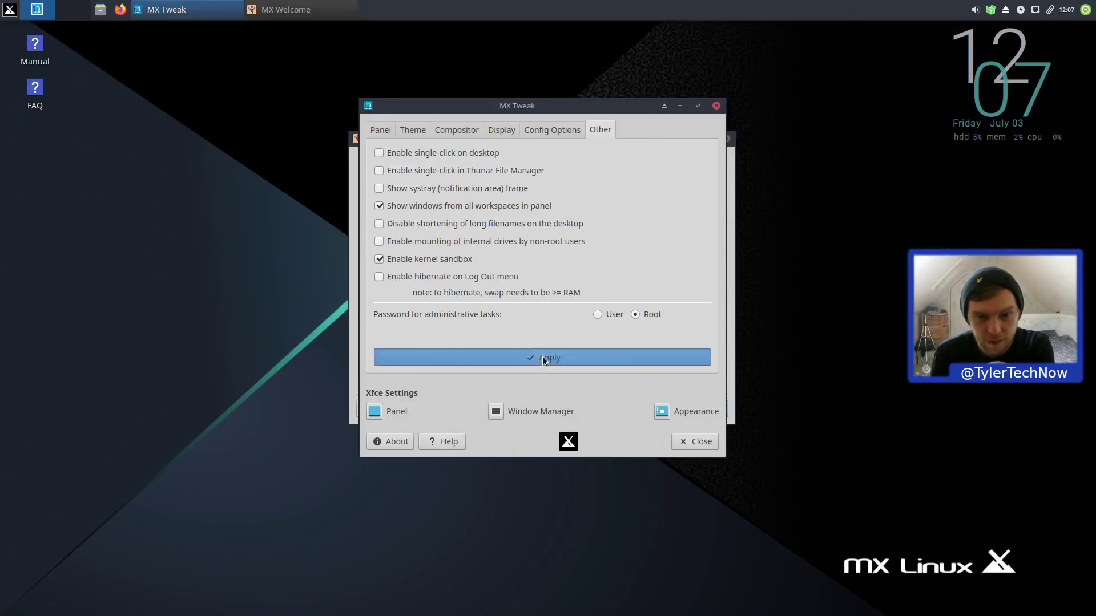
Open the Xfce Panel Preferences and examine the Display, Appearance and Items settings of Panel 1.
click(387, 410)
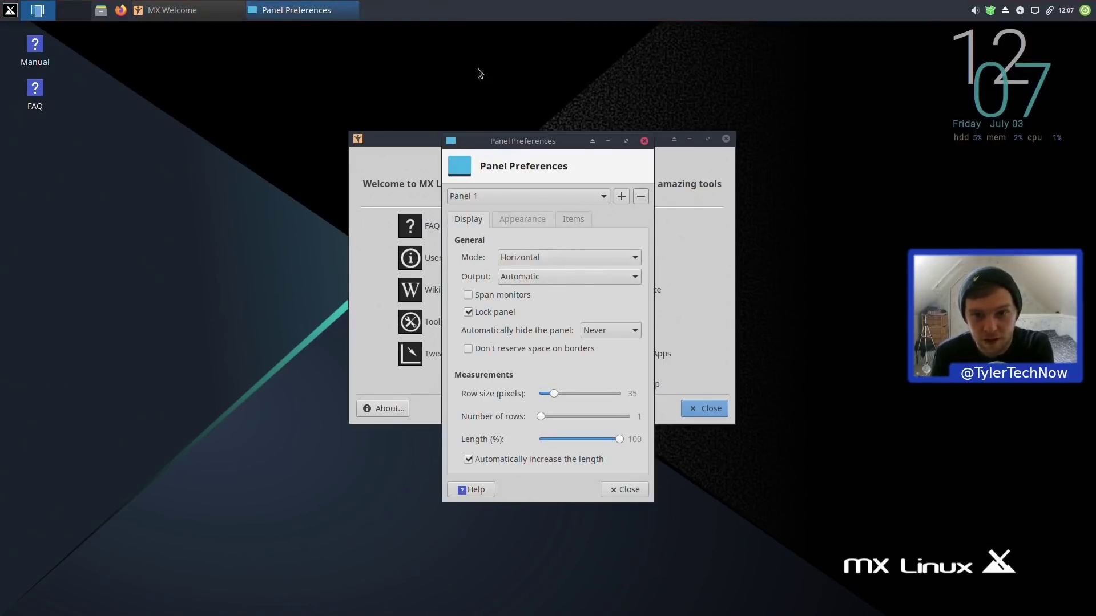
click(579, 221)
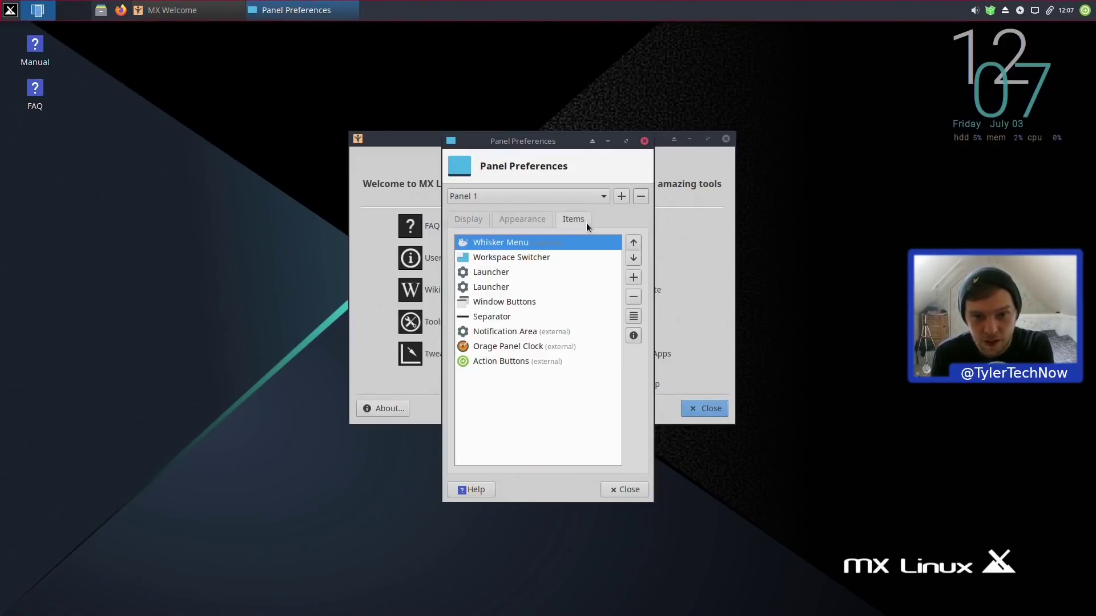
click(522, 221)
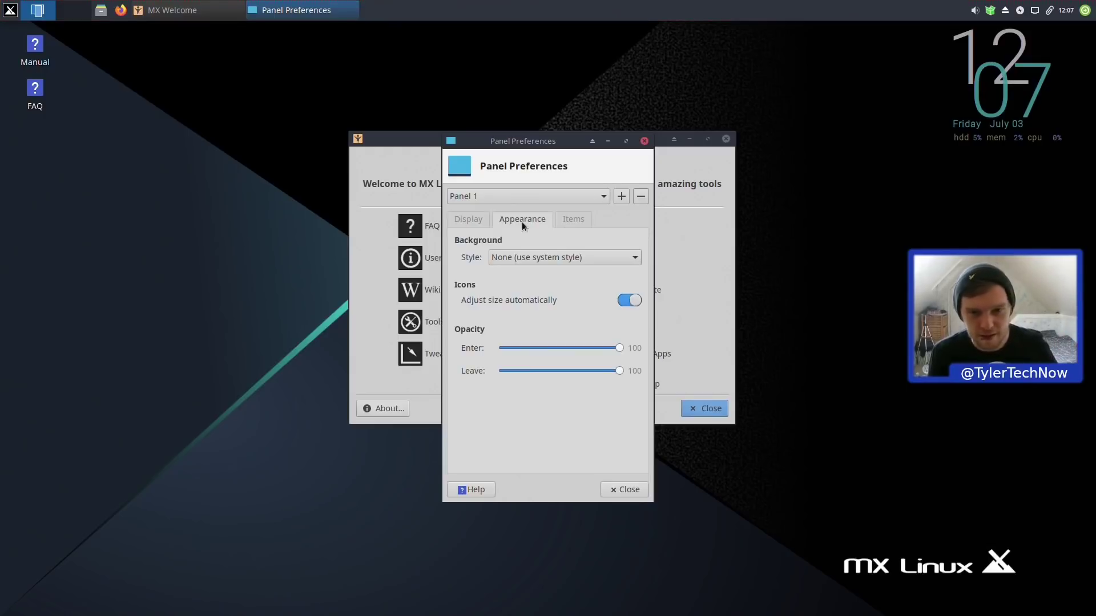
click(573, 221)
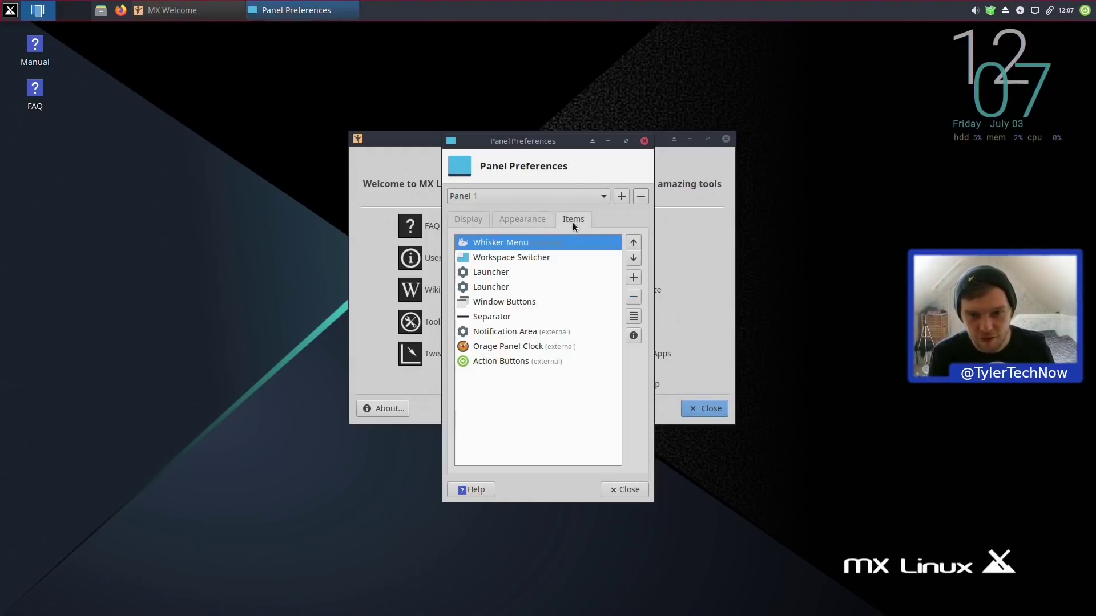
click(484, 222)
click(512, 223)
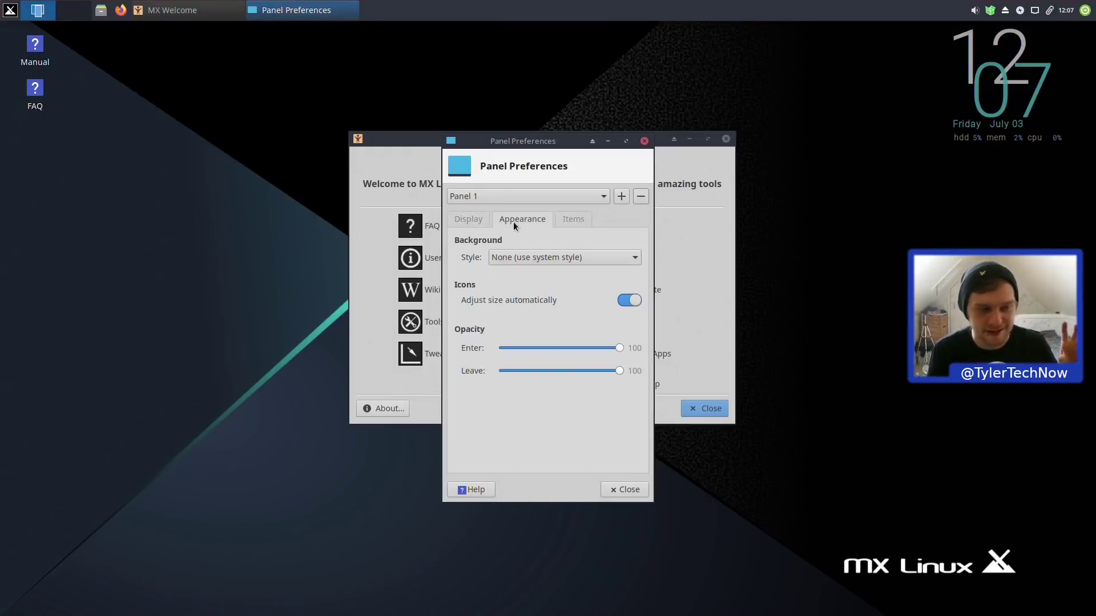
click(478, 221)
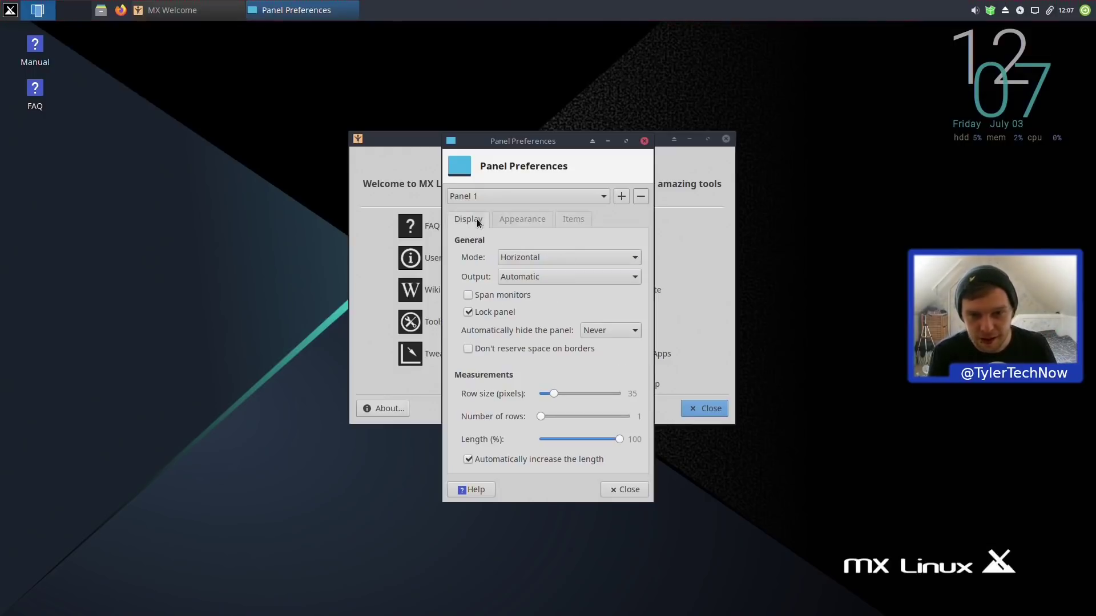
click(568, 219)
click(532, 219)
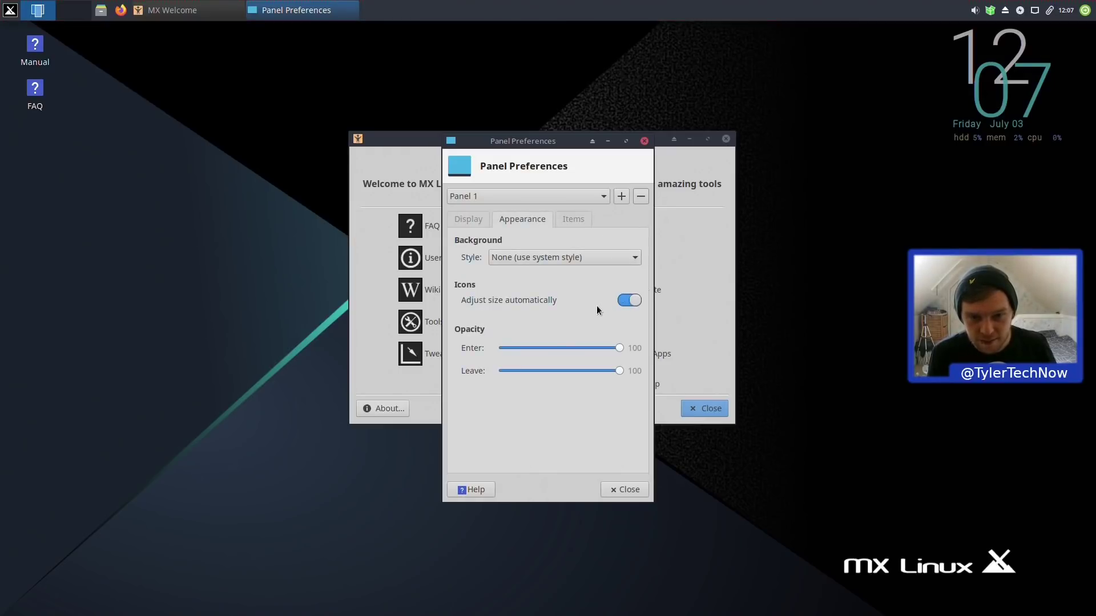
Reduce the row size of Panel 1 to 26 pixels.
click(463, 220)
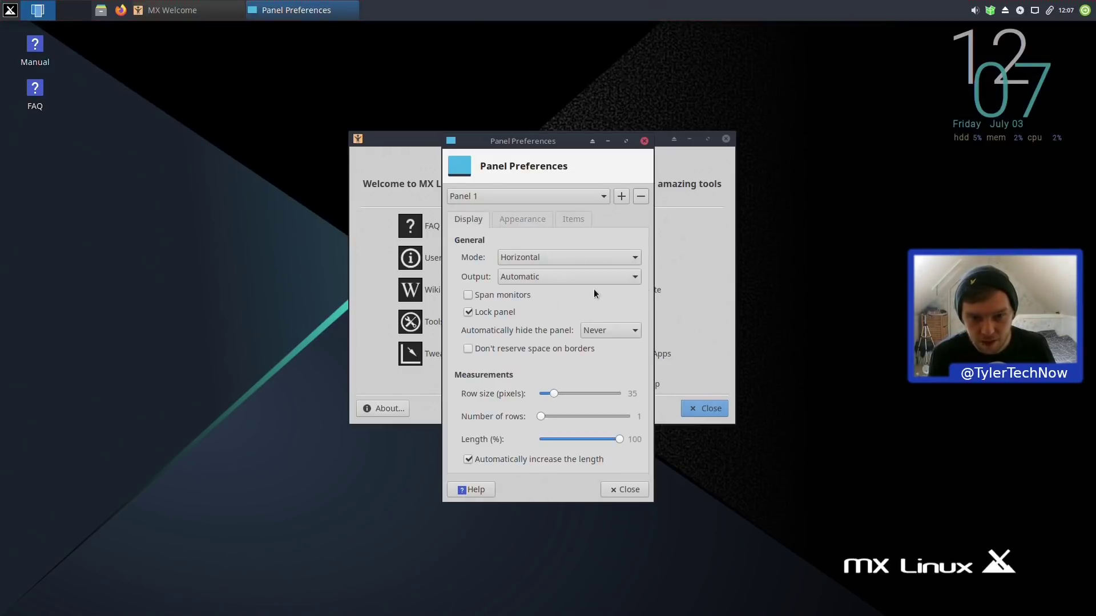
drag(557, 391, 548, 394)
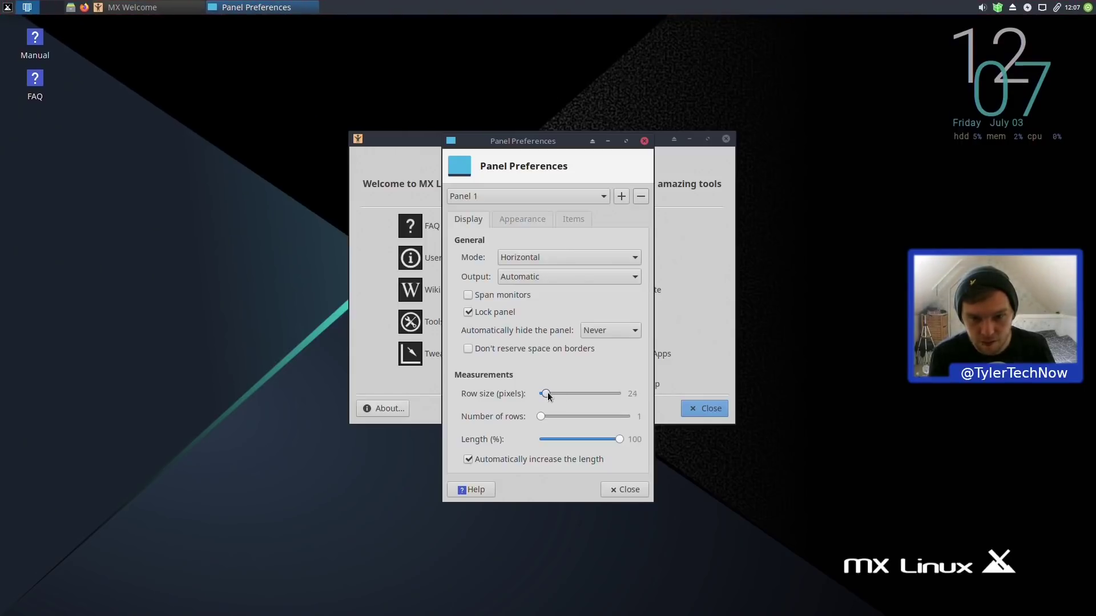
drag(548, 394, 549, 394)
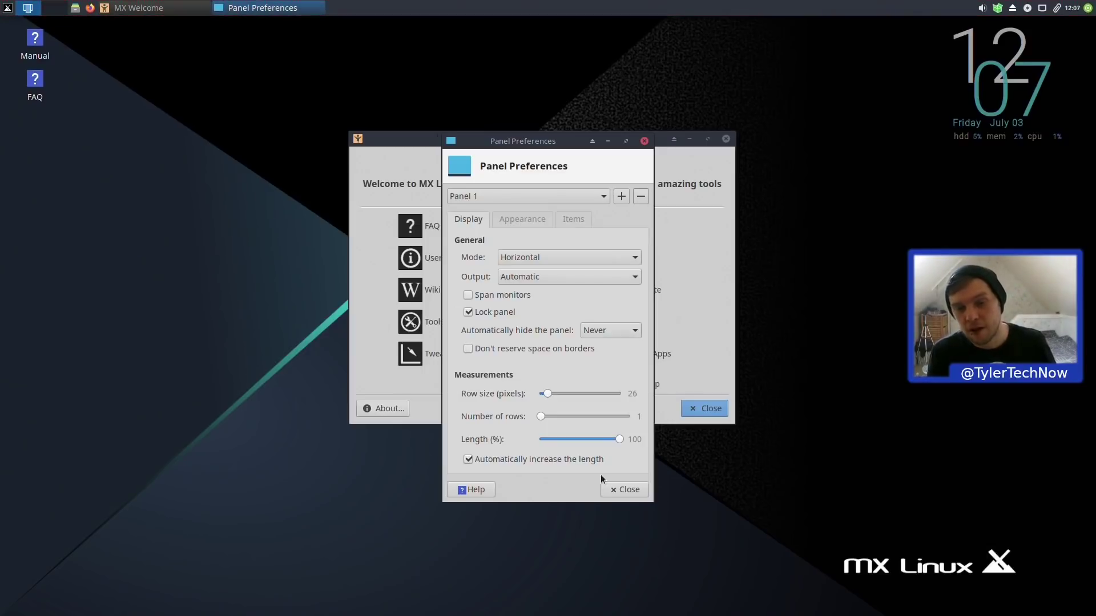
Close the Panel Preferences, MX Tweak and MX Welcome windows to return to the empty desktop.
click(644, 489)
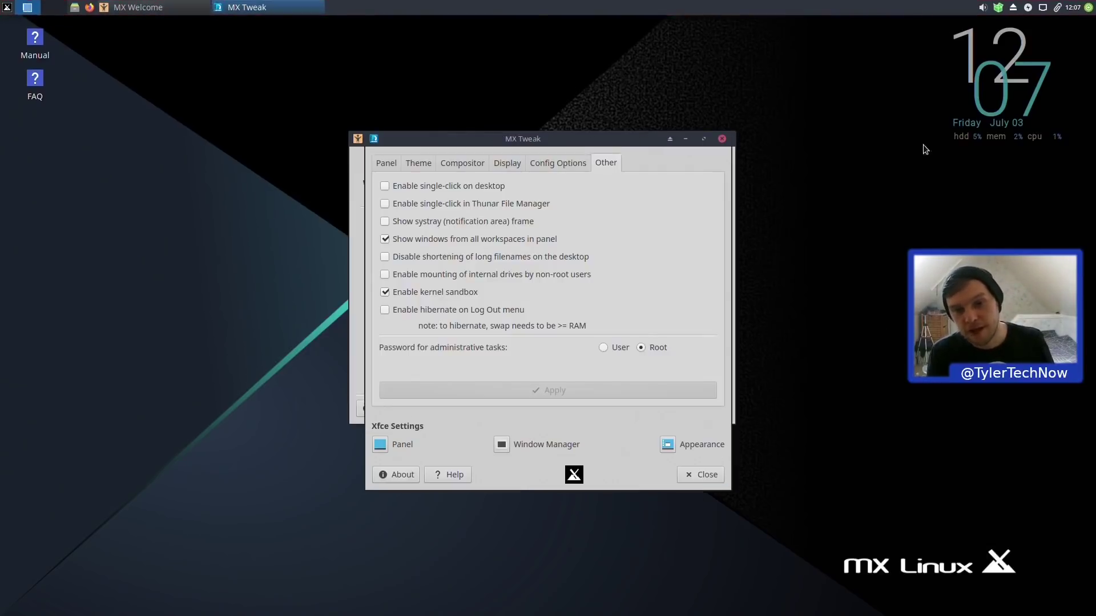
click(696, 477)
click(731, 139)
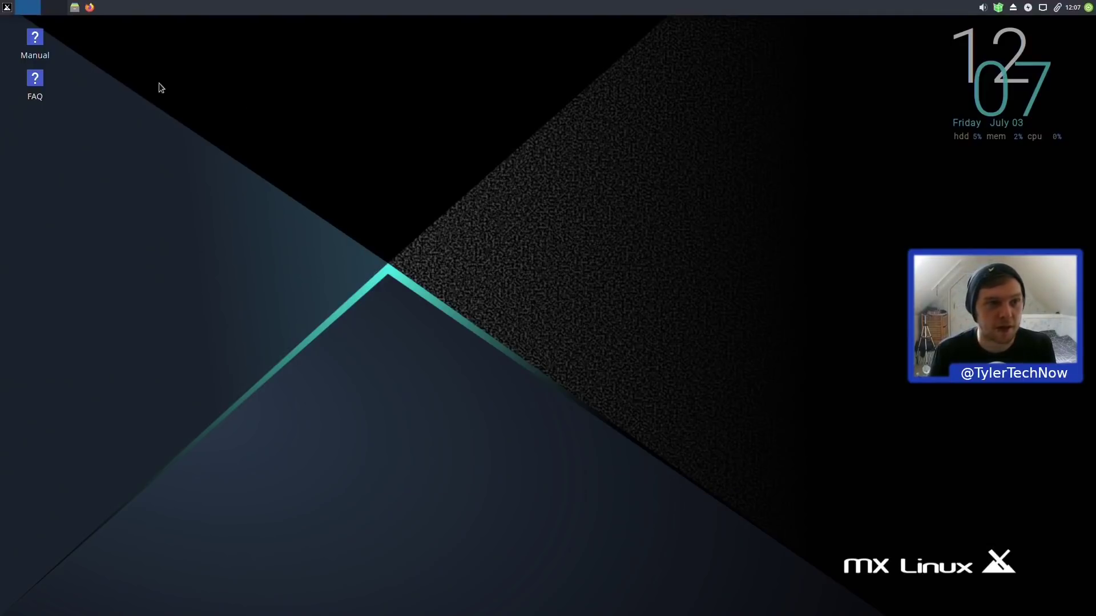
Look at the favourites in the application menu and the session options in the log-out dialog, and cancel the log-out.
click(7, 6)
click(454, 286)
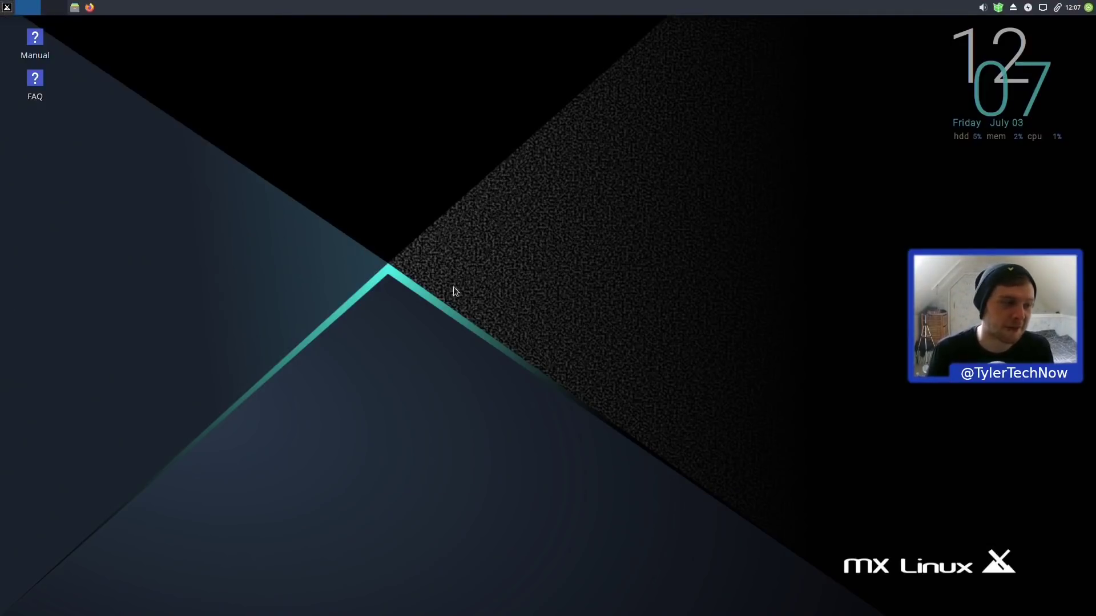
click(8, 8)
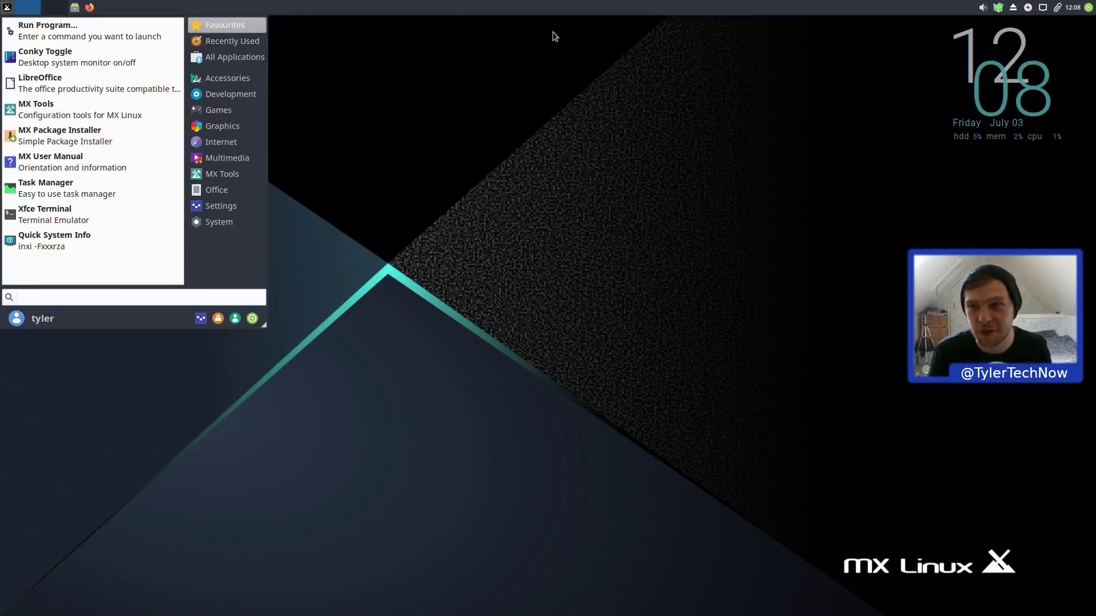
click(1088, 7)
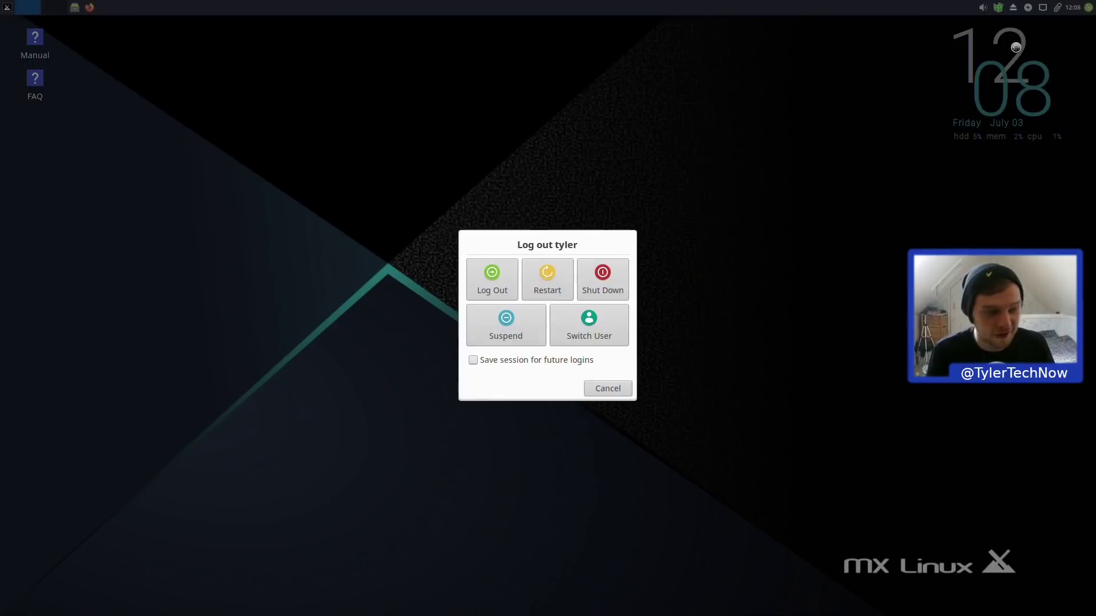
key(Escape)
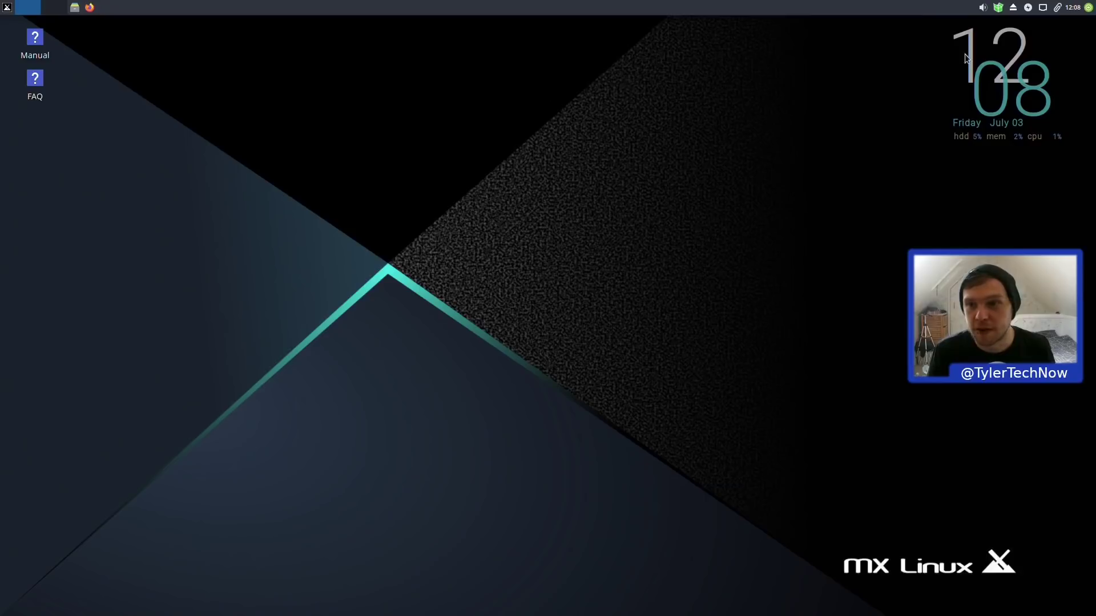
Open the MX Updater preview, shift its window upward, and review the packages listed for the full upgrade.
click(999, 8)
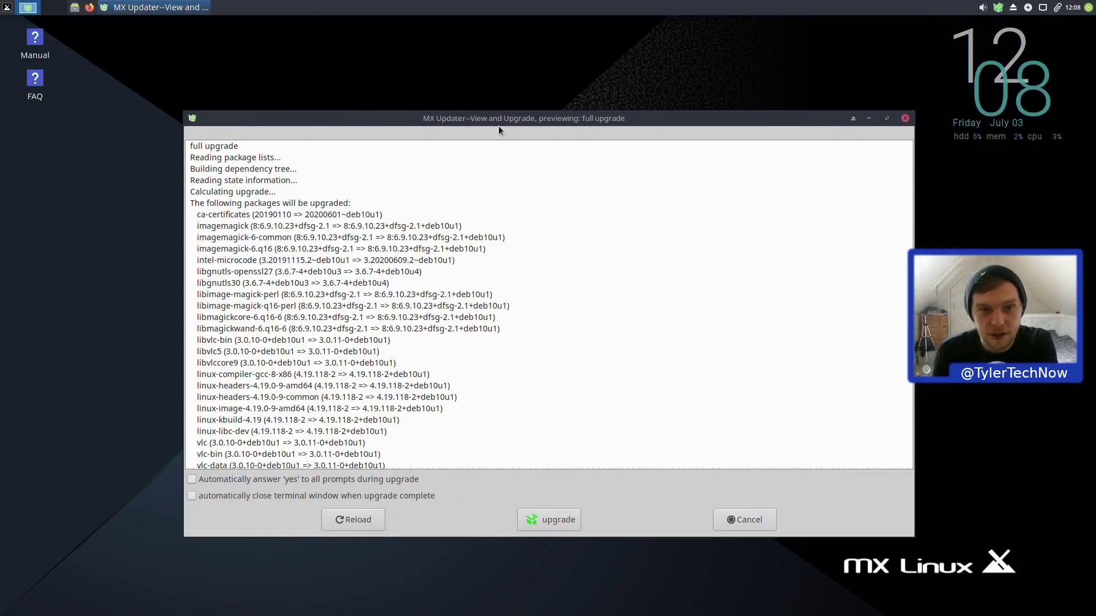
drag(485, 113, 483, 97)
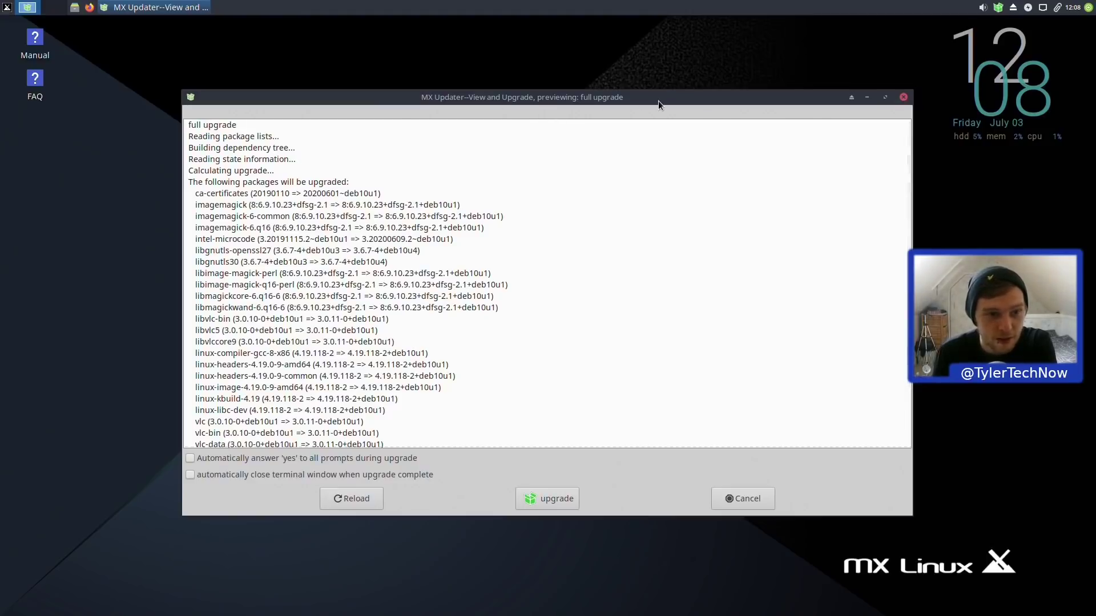
scroll(418, 200, down, 2)
scroll(526, 262, up, 2)
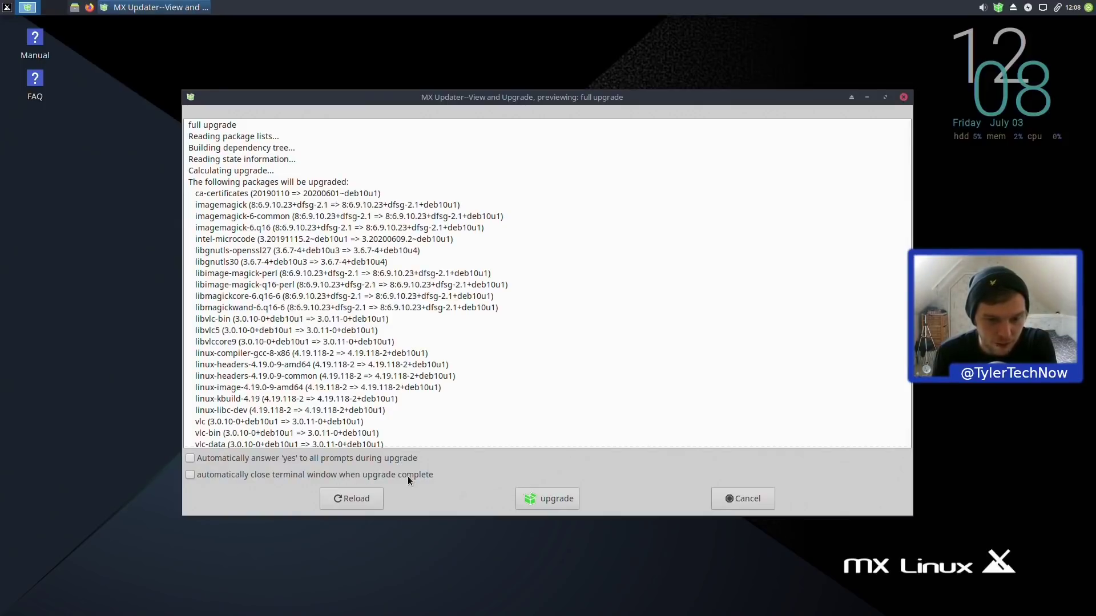
Start the full upgrade and authenticate with the root password.
click(550, 492)
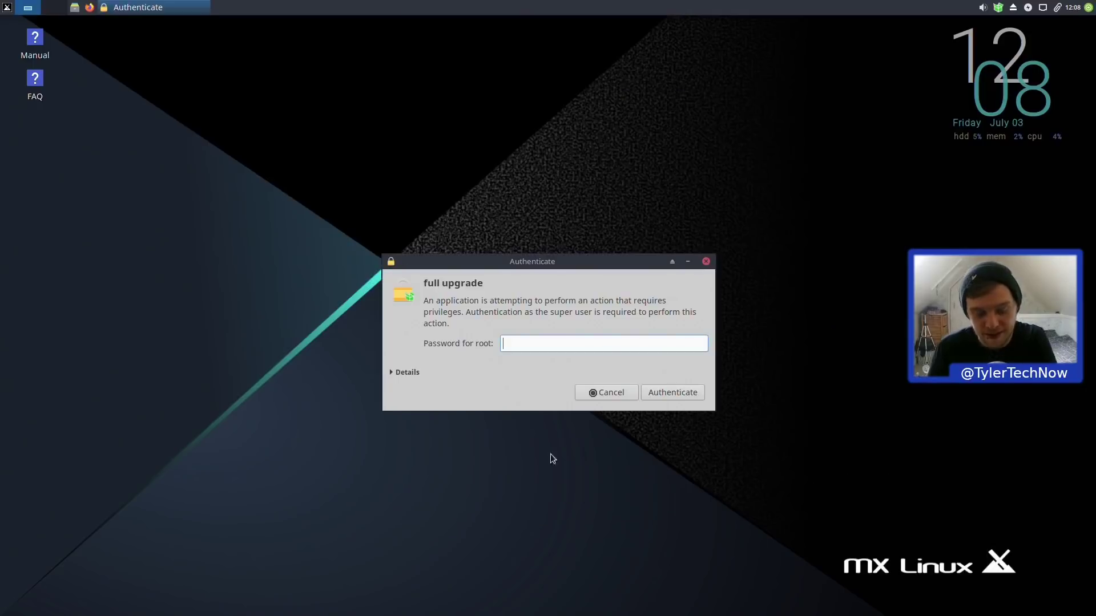
text(••••••)
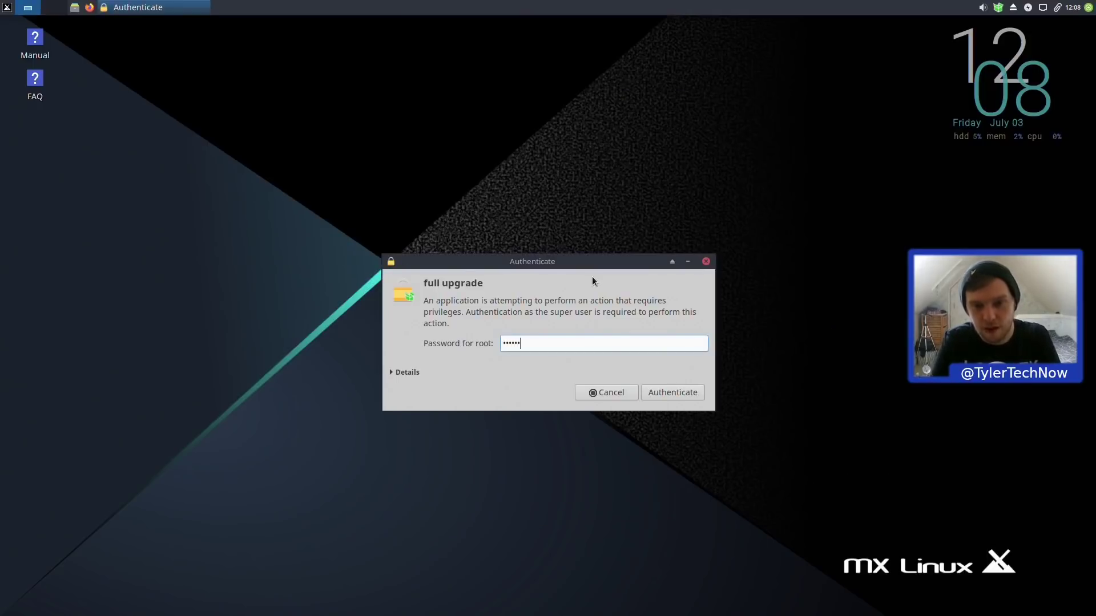
text(•)
key(Return)
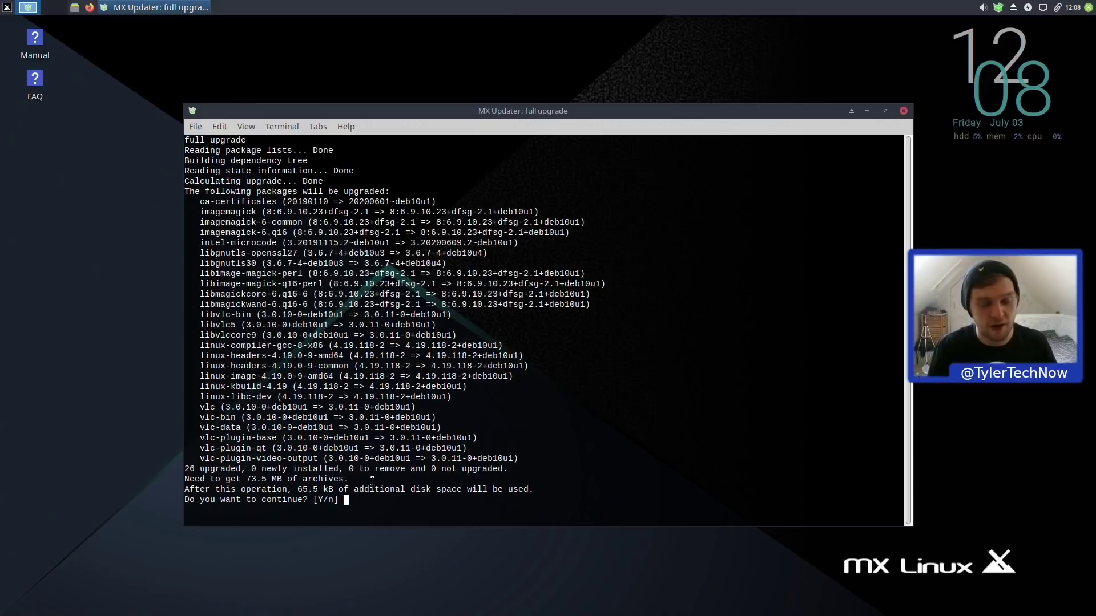
Answer y to continue the full upgrade and minimise its terminal window.
text(y)
key(Return)
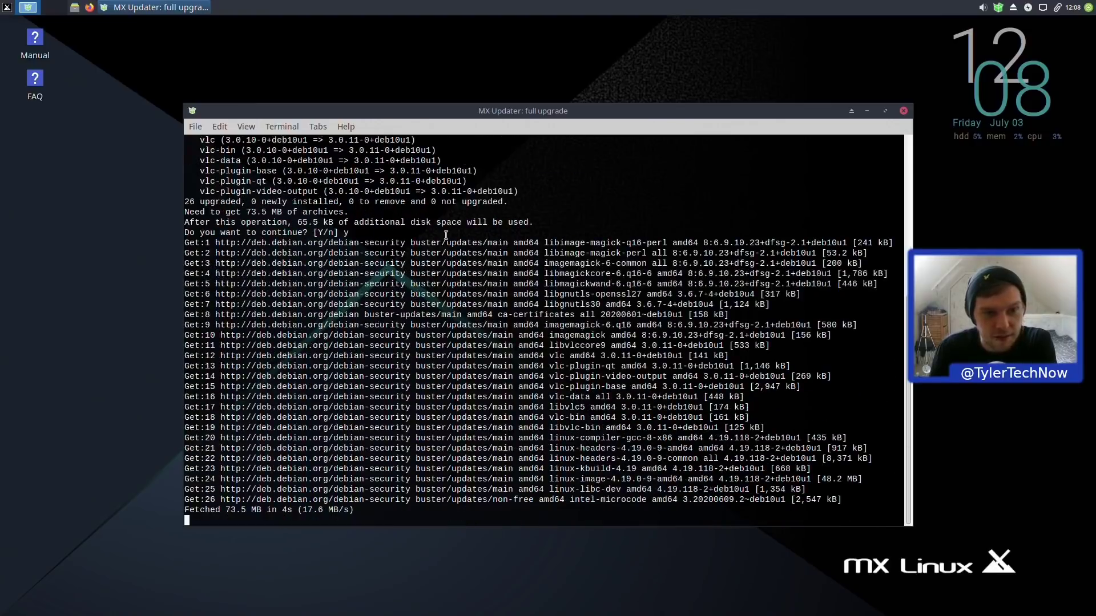
scroll(890, 257, up, 9)
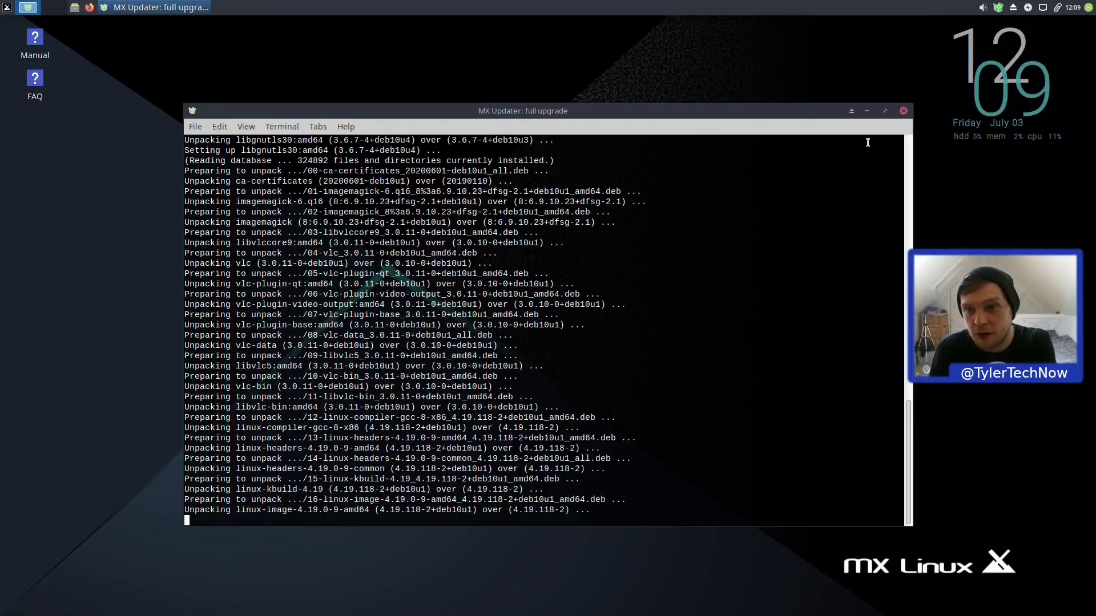
click(867, 111)
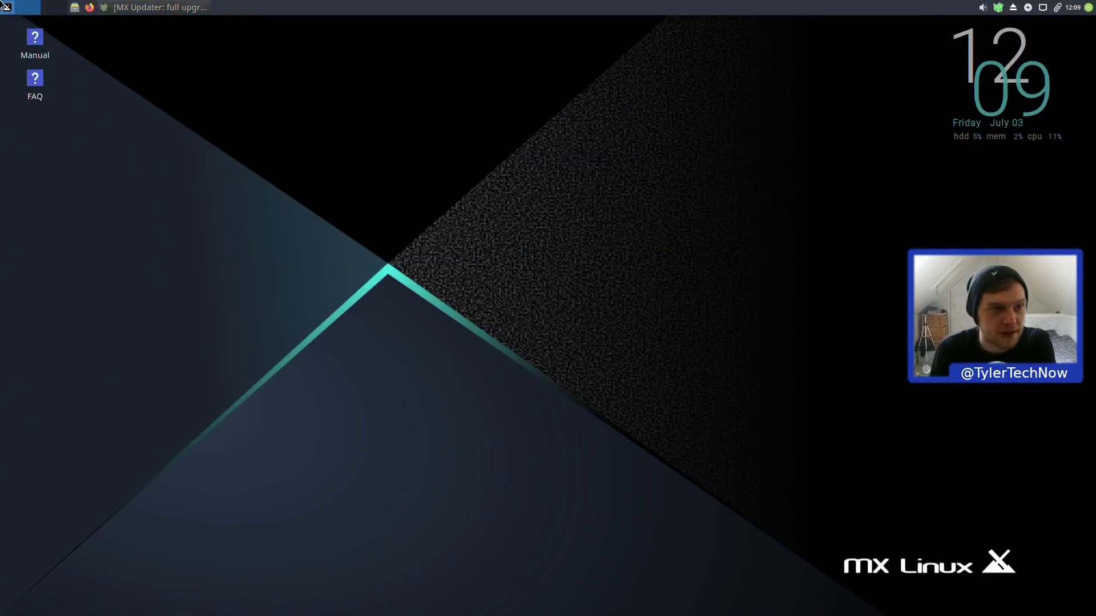
Browse the installed Accessories applications and launch Midnight Commander.
click(29, 7)
click(234, 78)
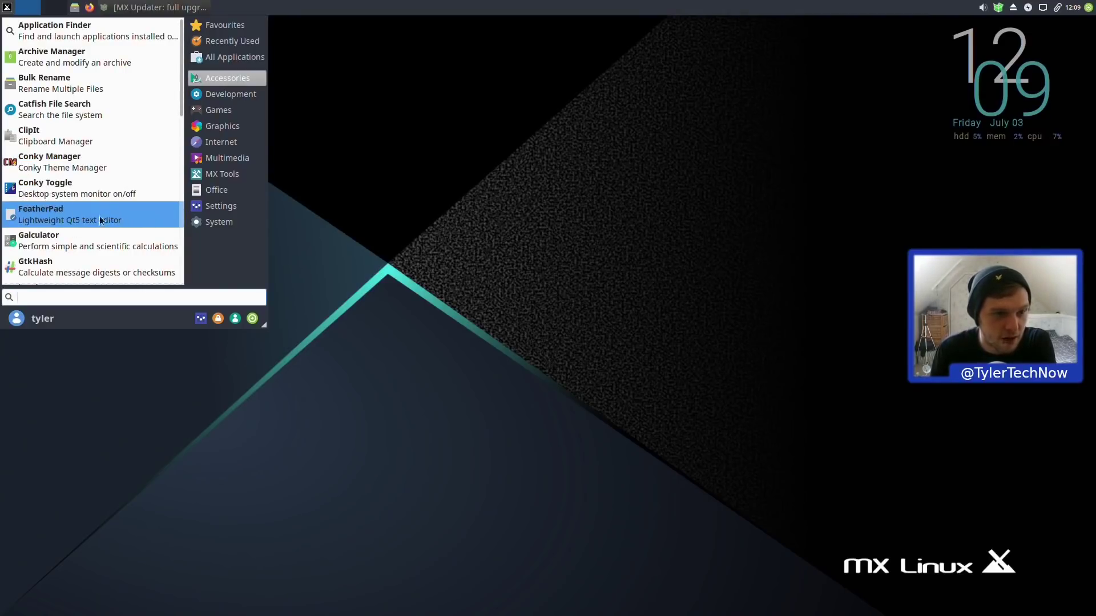
scroll(125, 204, down, 2)
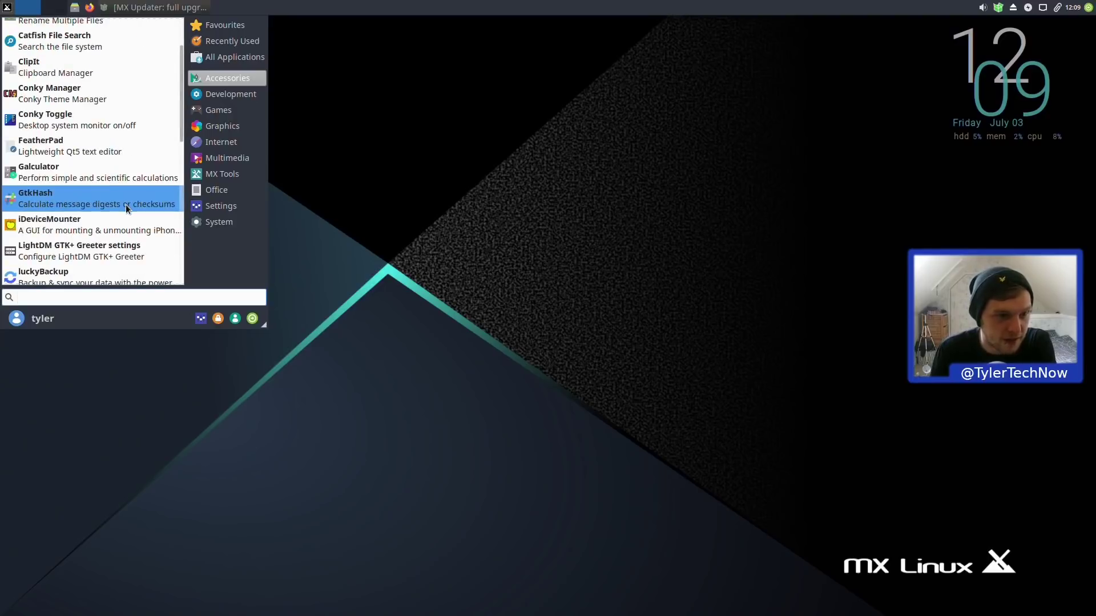
scroll(126, 204, down, 3)
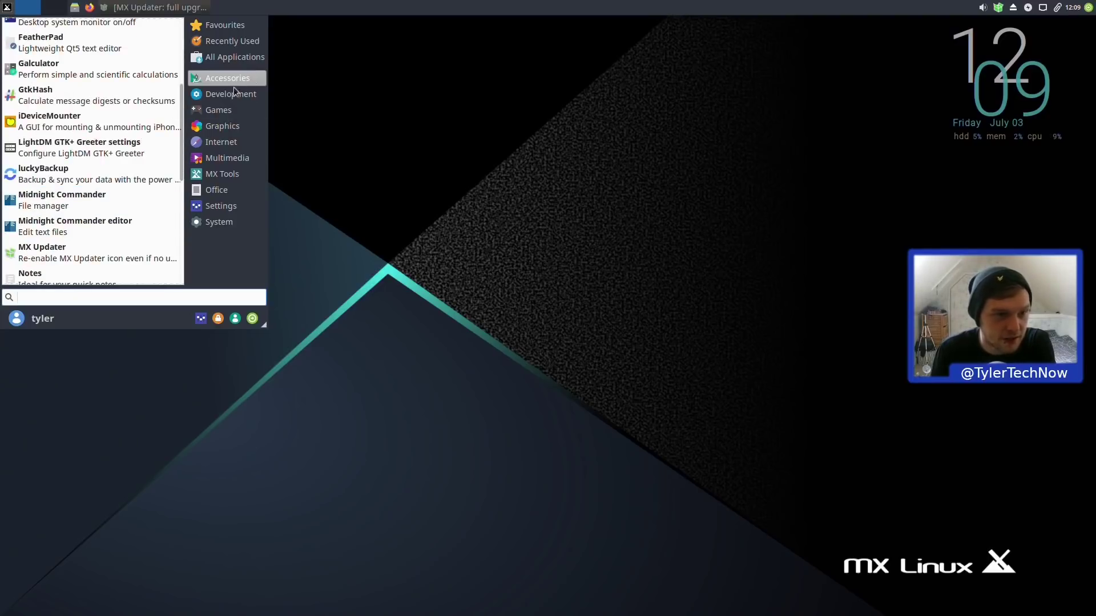
scroll(90, 145, down, 3)
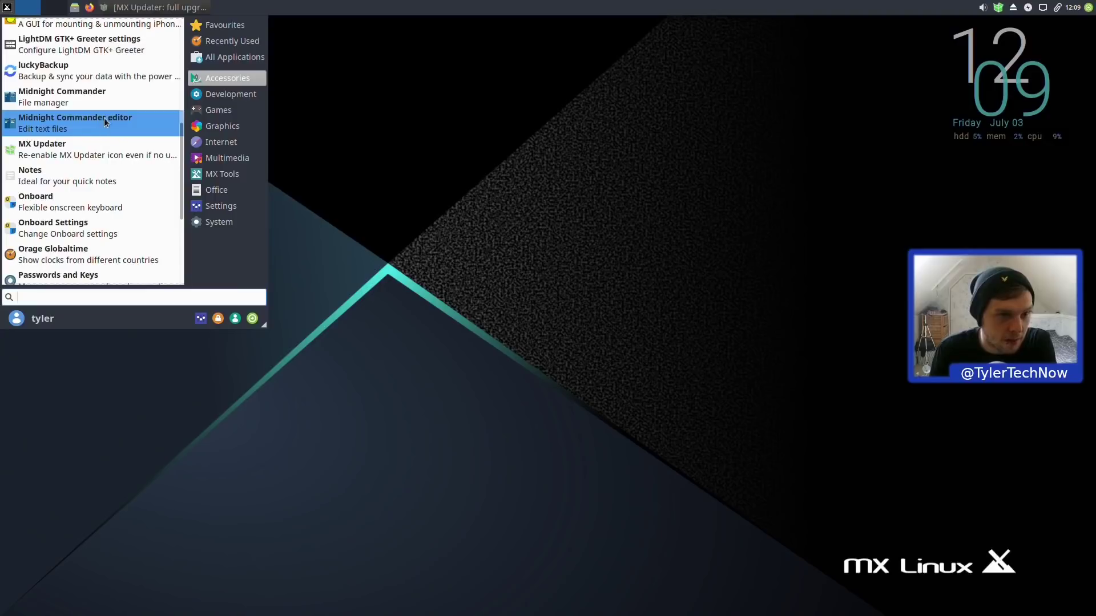
click(453, 127)
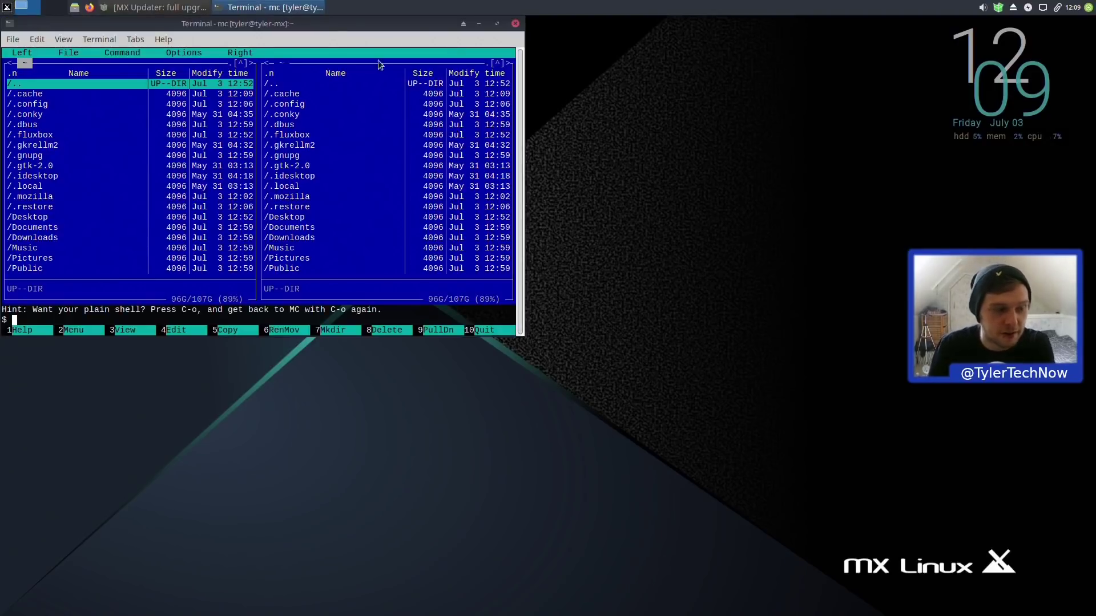
Move the Midnight Commander terminal window toward the middle of the desktop and close it, ending its running process.
drag(241, 23, 488, 82)
click(758, 94)
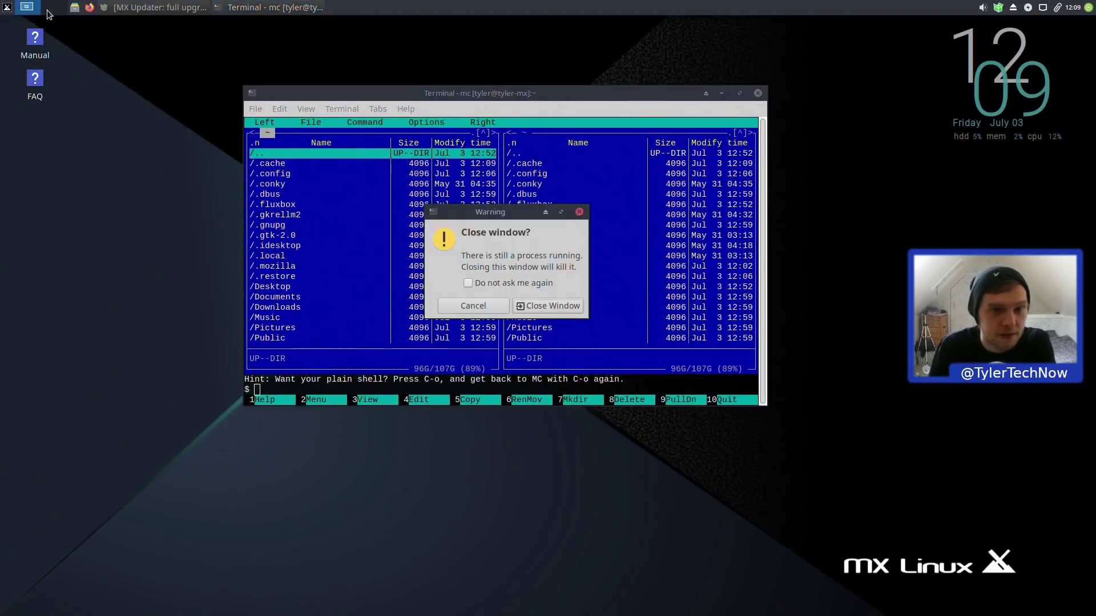
click(573, 306)
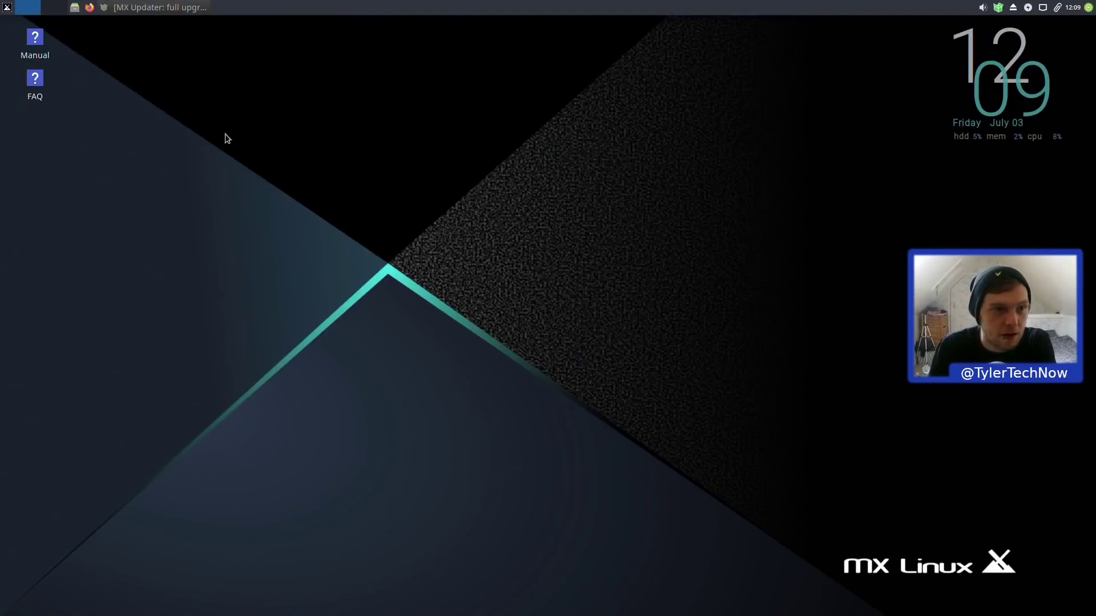
Look through the rest of the Accessories applications down to Touchpad-Indicator.
click(6, 7)
click(226, 78)
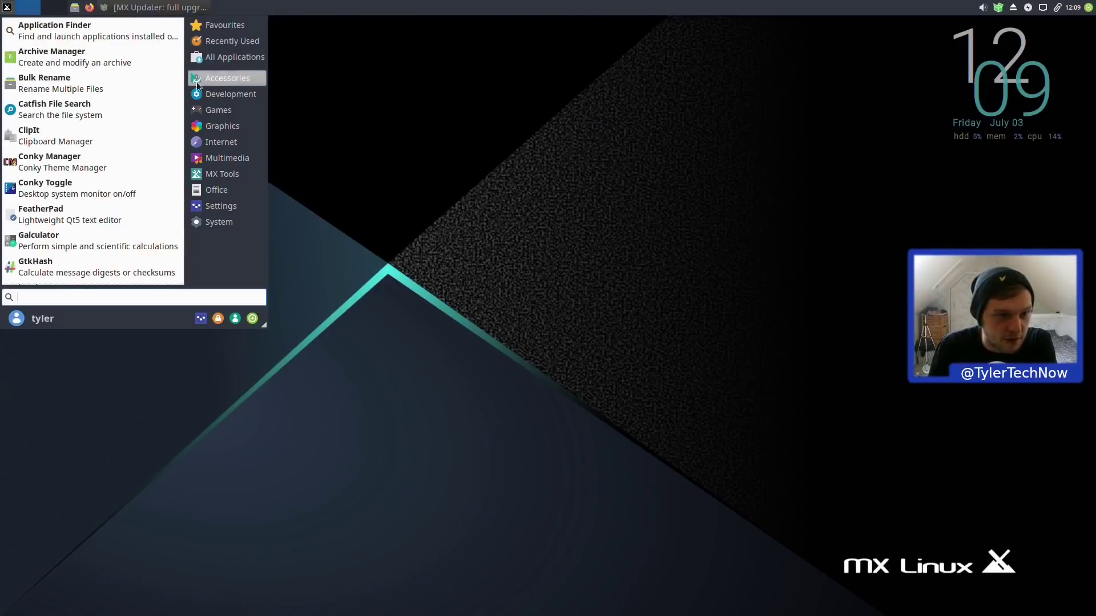
scroll(94, 109, down, 5)
scroll(94, 113, down, 4)
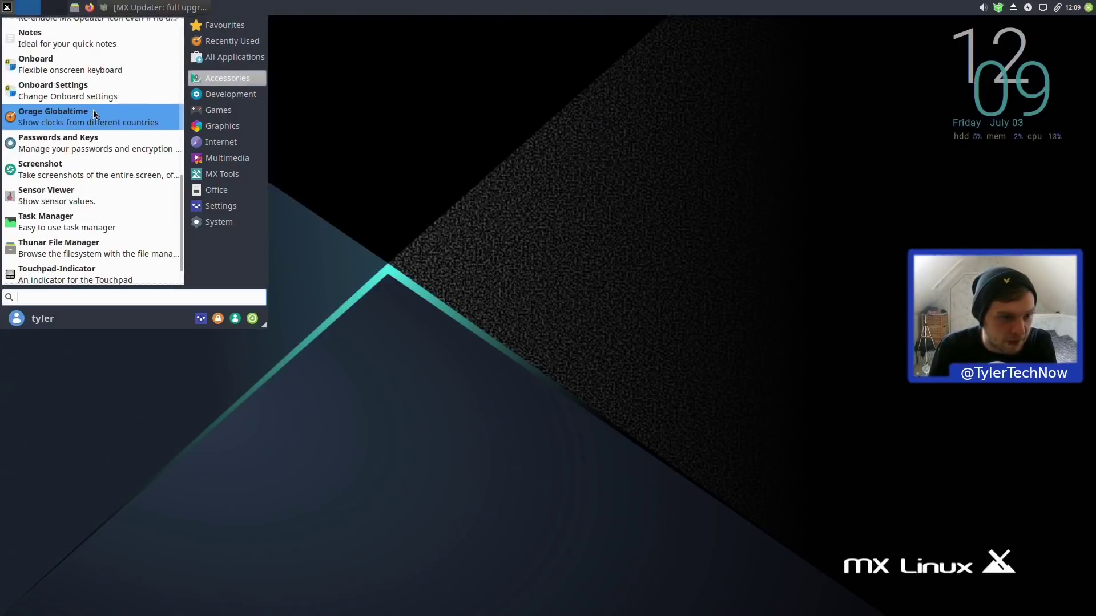
Examine the applications installed under Development, Games, Graphics, Internet and Multimedia.
click(248, 97)
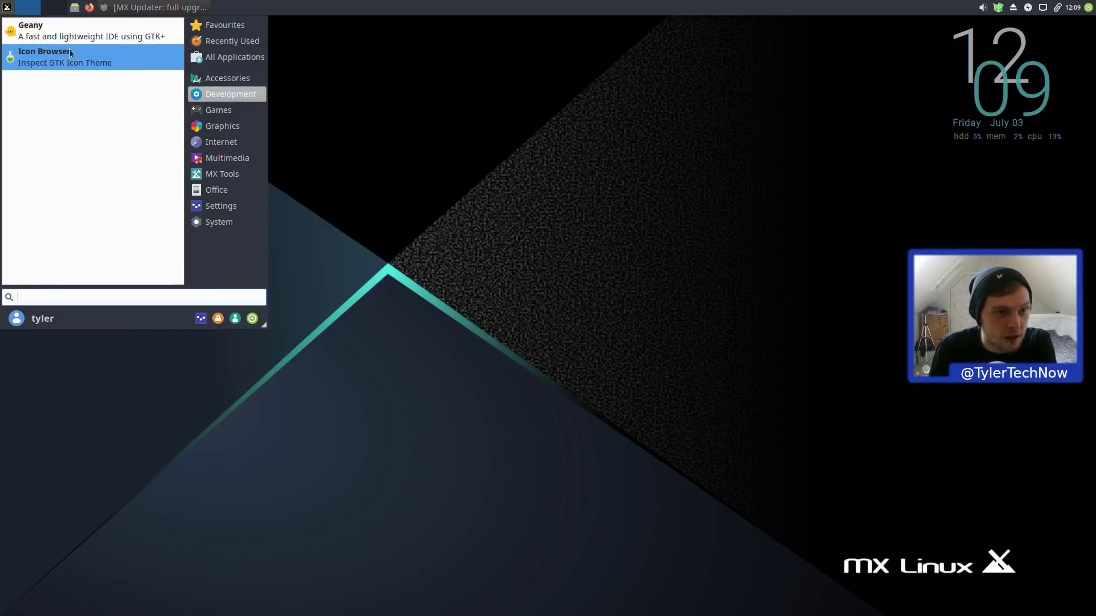
click(208, 108)
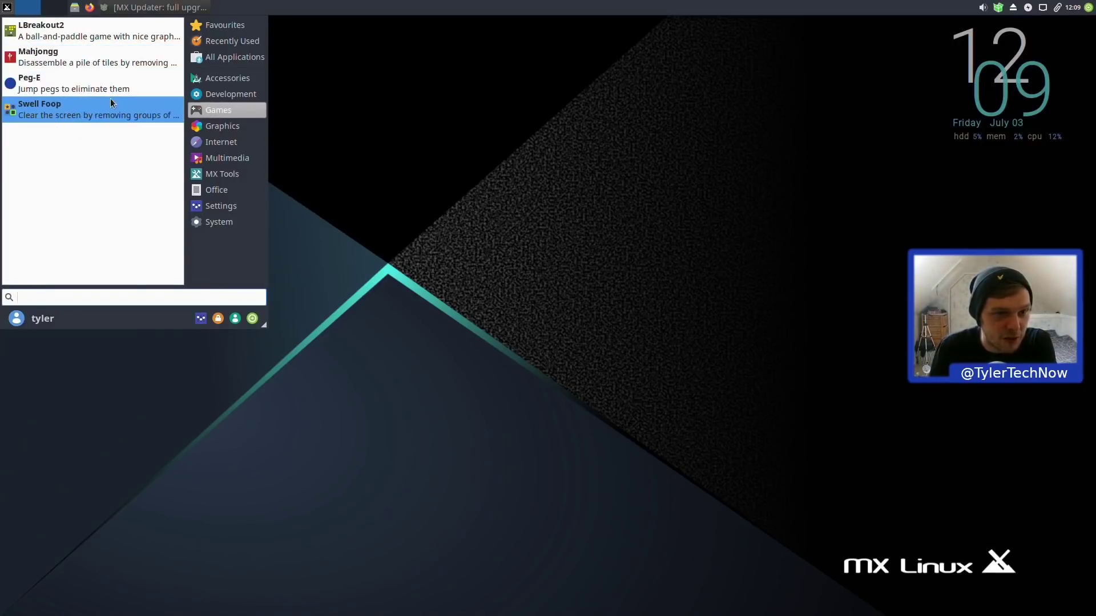
click(218, 127)
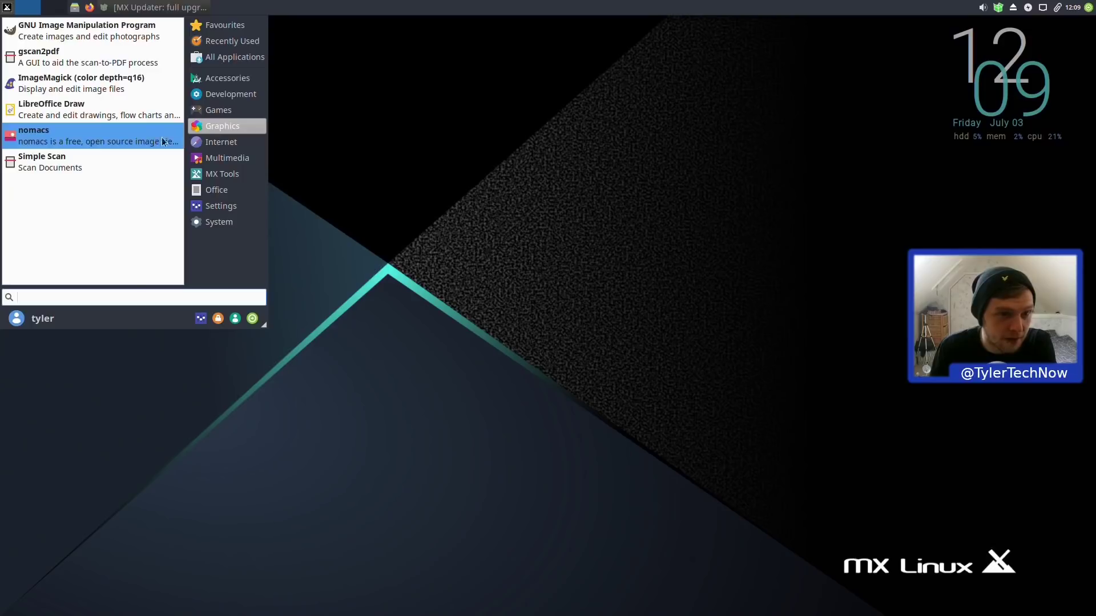
click(206, 142)
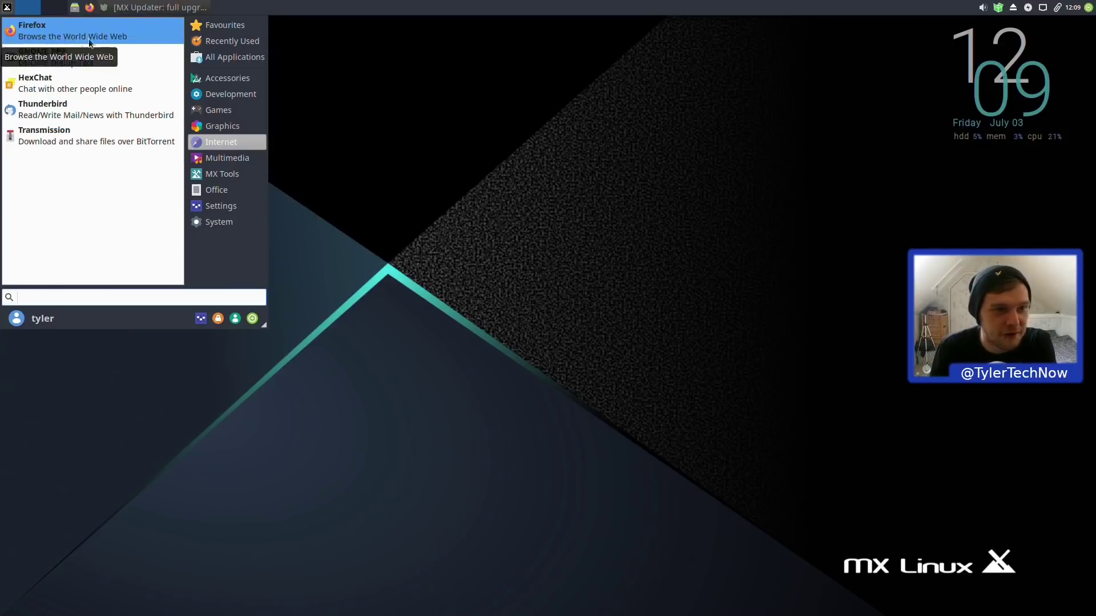
mouse_move(229, 160)
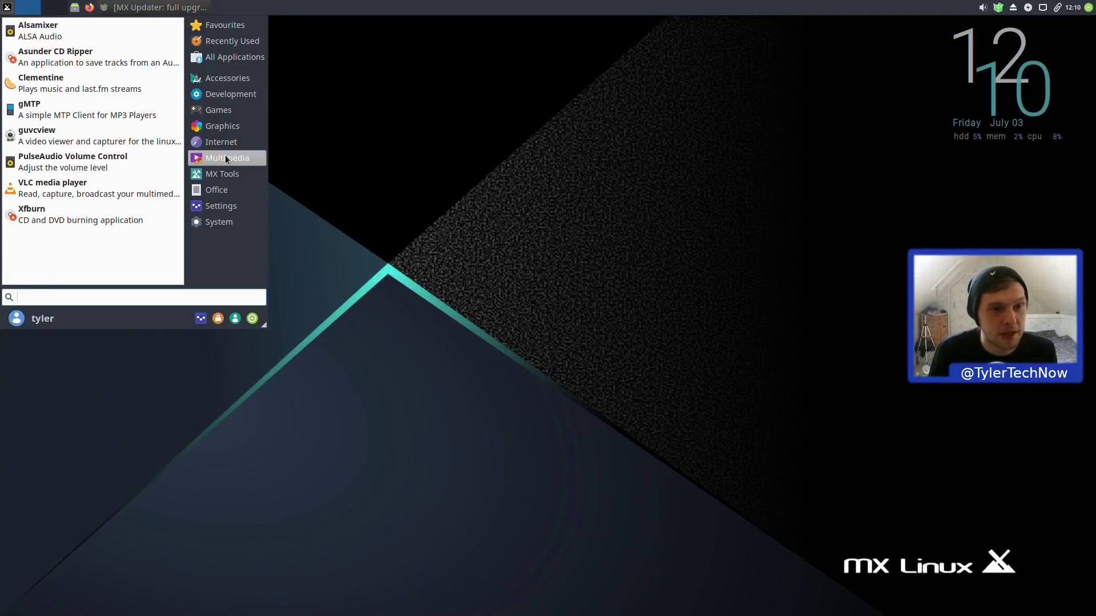
Browse the MX Tools applications and launch MX Cleanup.
click(228, 174)
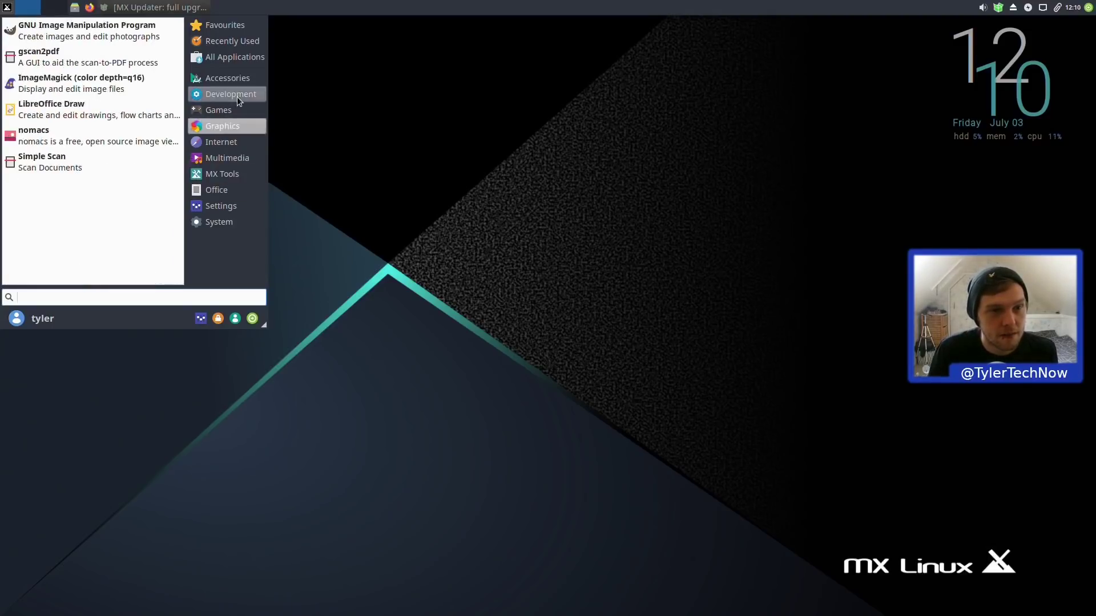
mouse_move(237, 144)
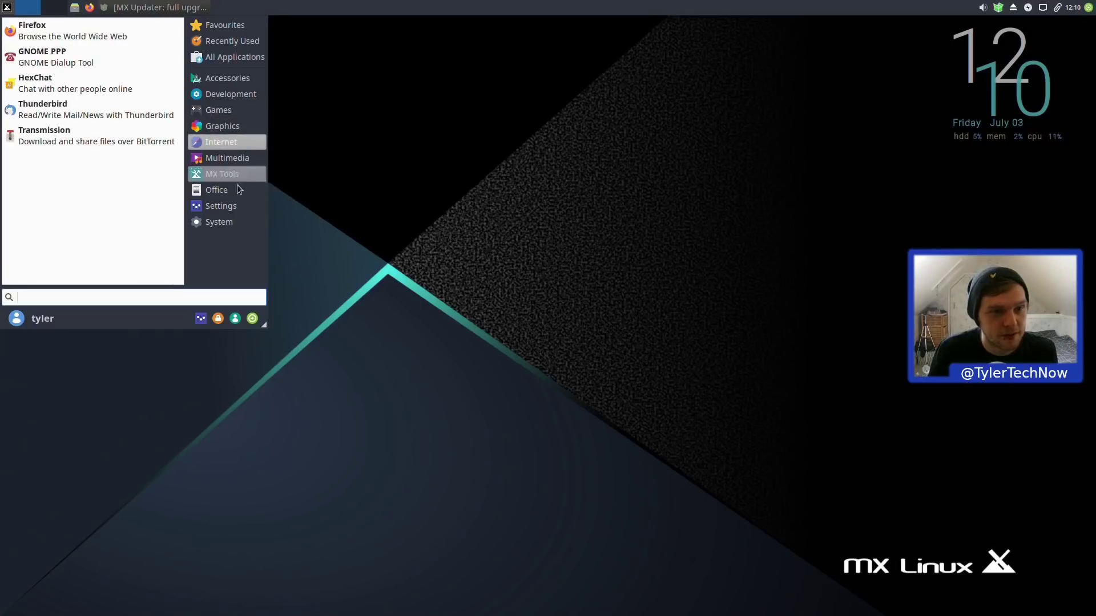
mouse_move(236, 121)
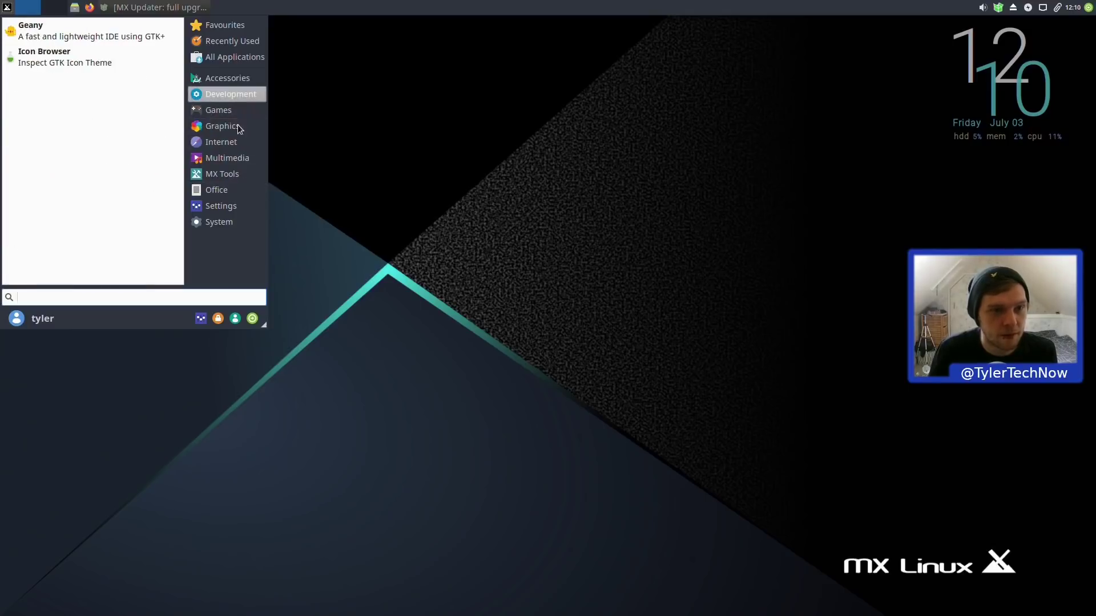
mouse_move(239, 179)
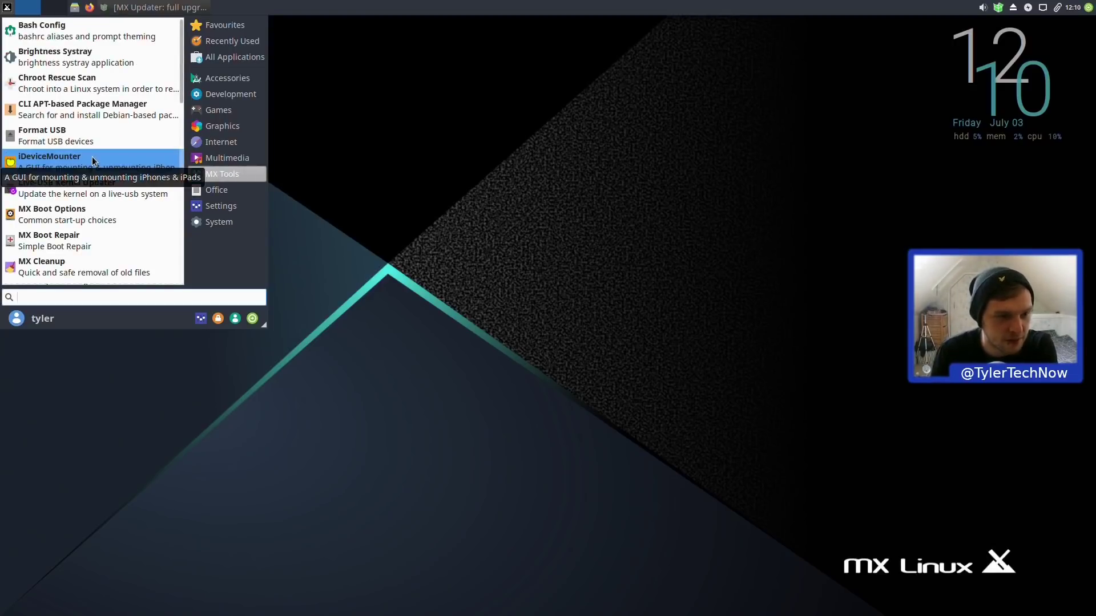
click(79, 264)
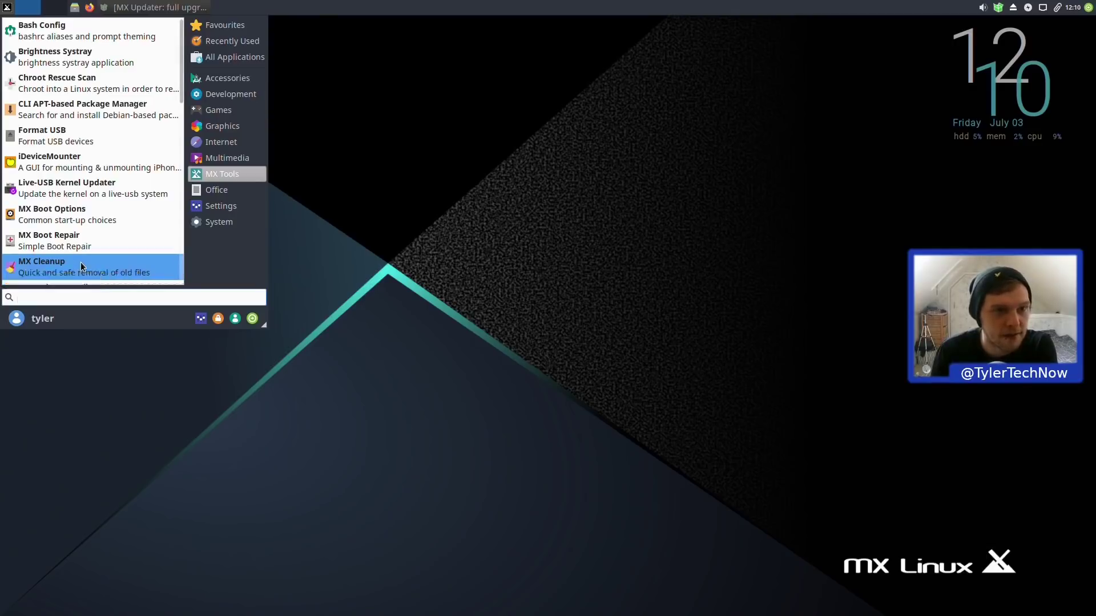
Close the finished MX Updater terminal and enter the root password to authorise MX Cleanup.
click(160, 7)
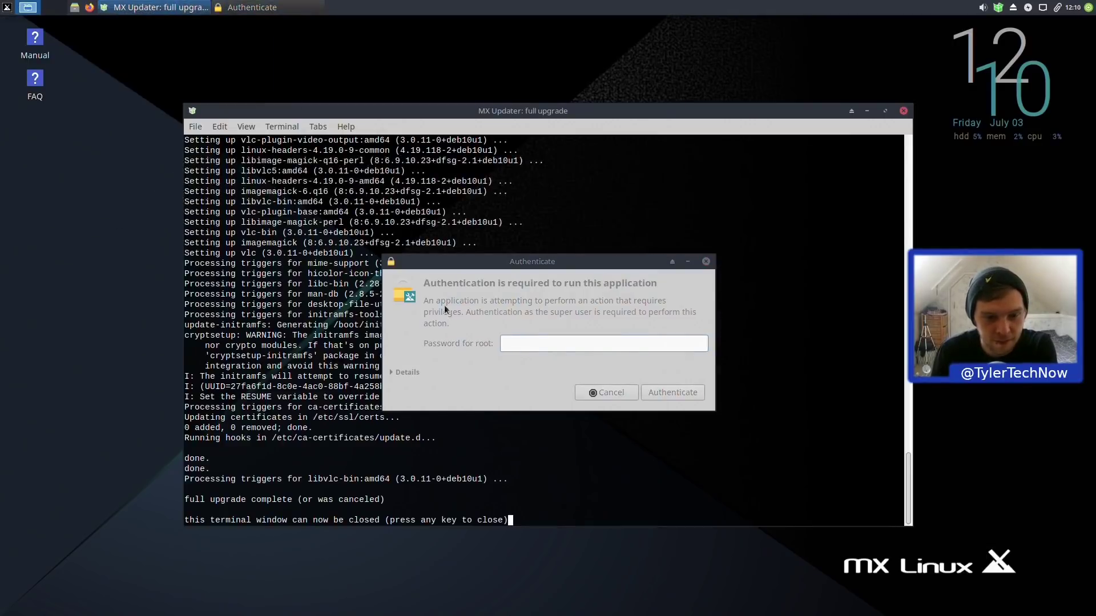
key(Return)
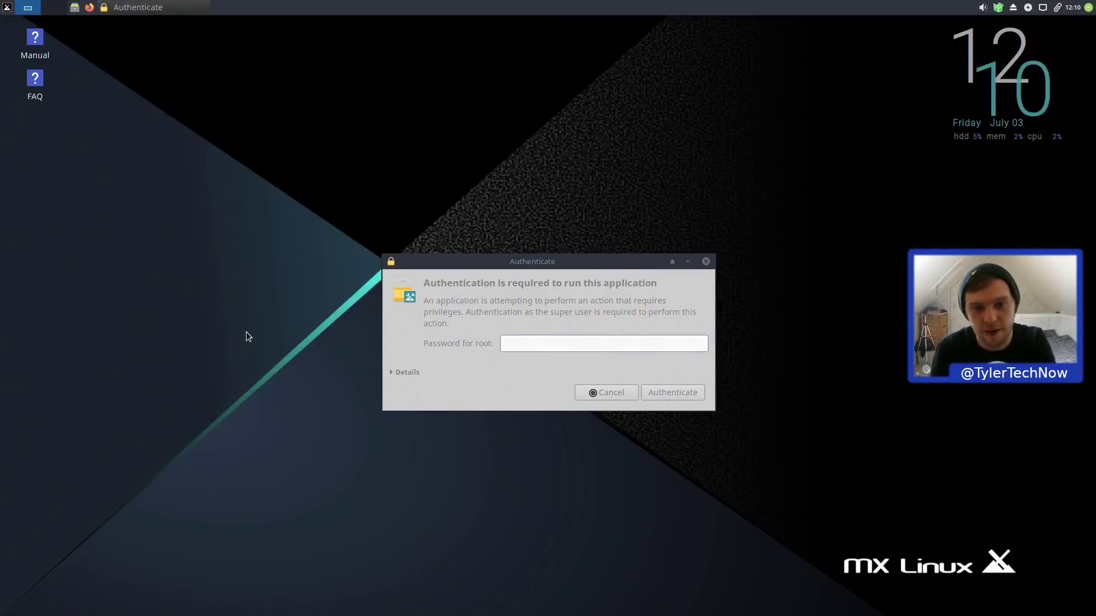
click(572, 349)
text(****)
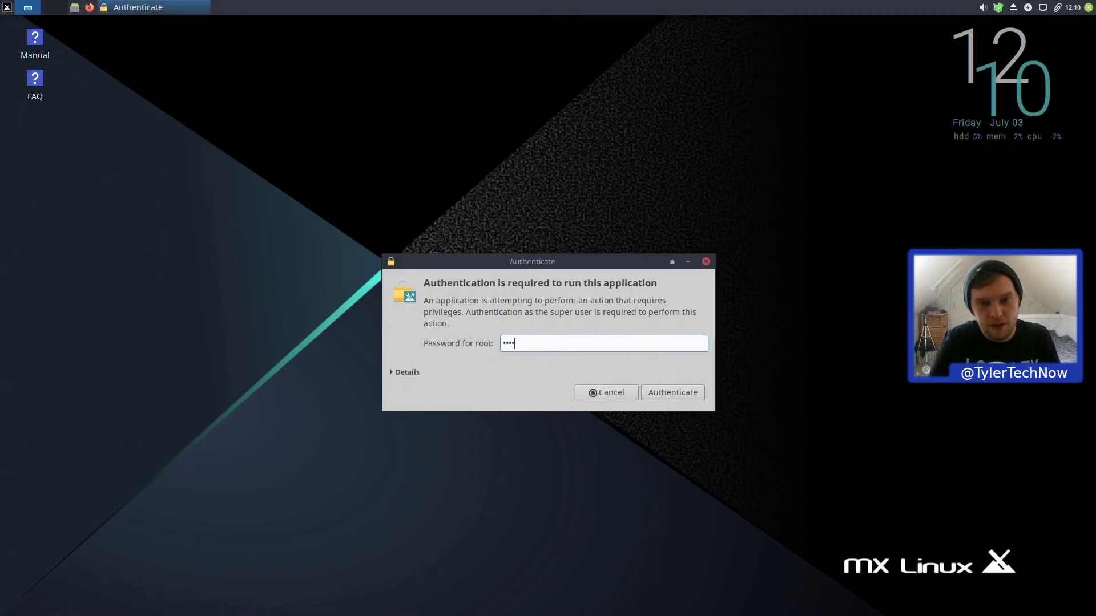
key(Return)
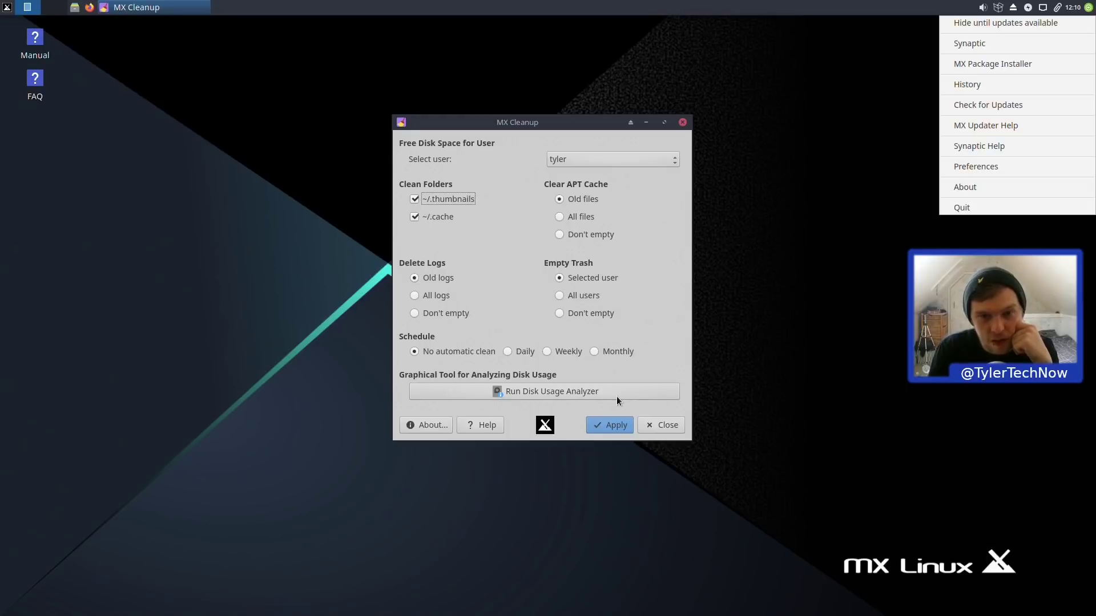
Run the cleanup with the preselected options, dismiss the completion message and close MX Cleanup.
click(611, 429)
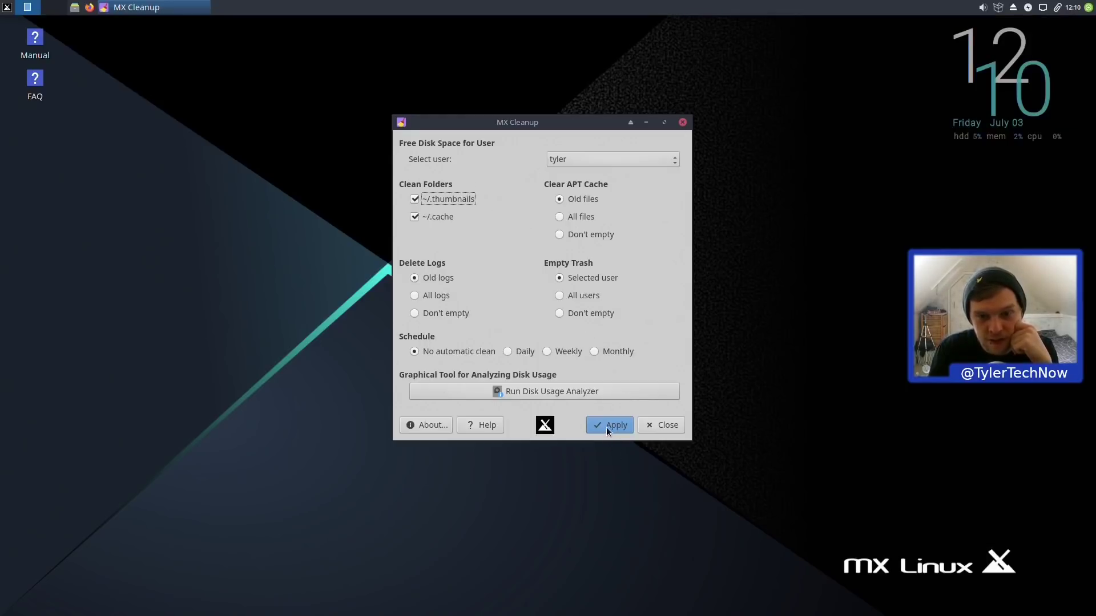
click(621, 427)
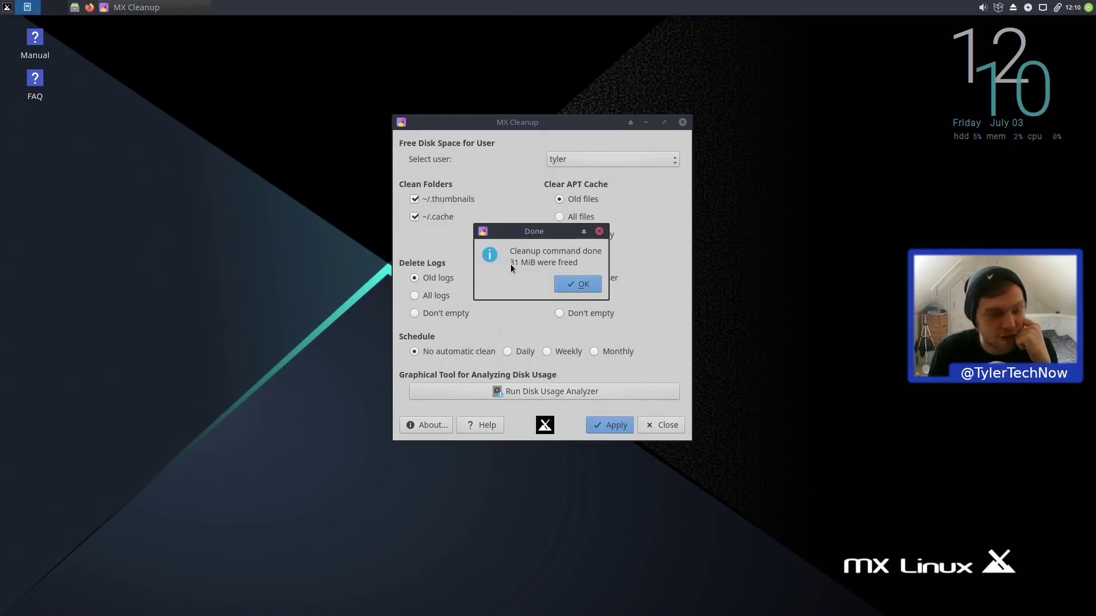
click(587, 289)
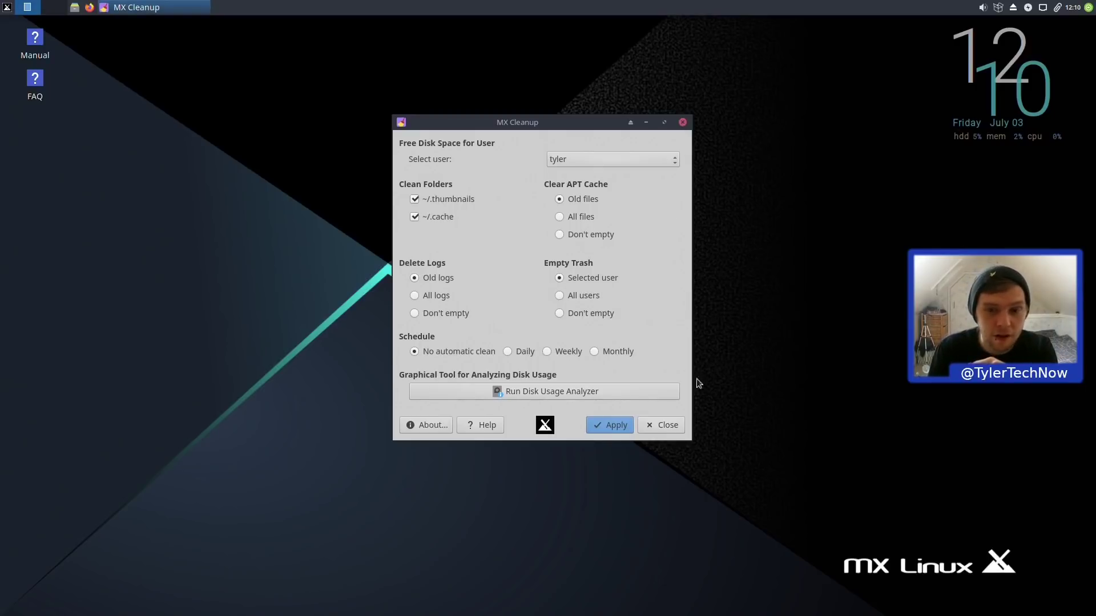
click(669, 426)
Launch the CLI APT-based Package Manager from MX Tools, enter the sudo password and accept running apt-get update.
click(7, 7)
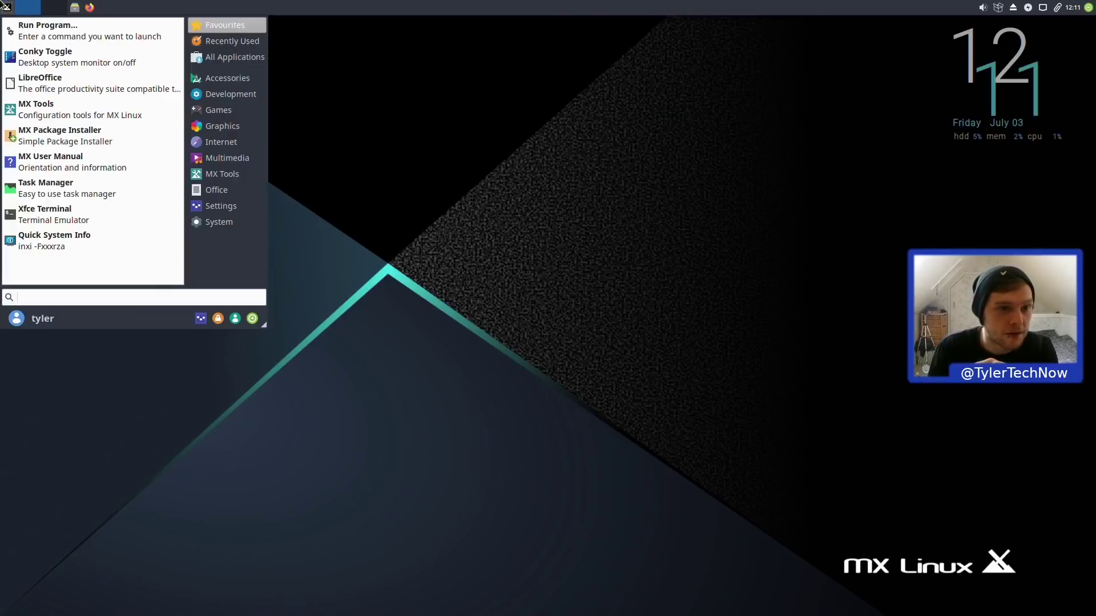
click(247, 180)
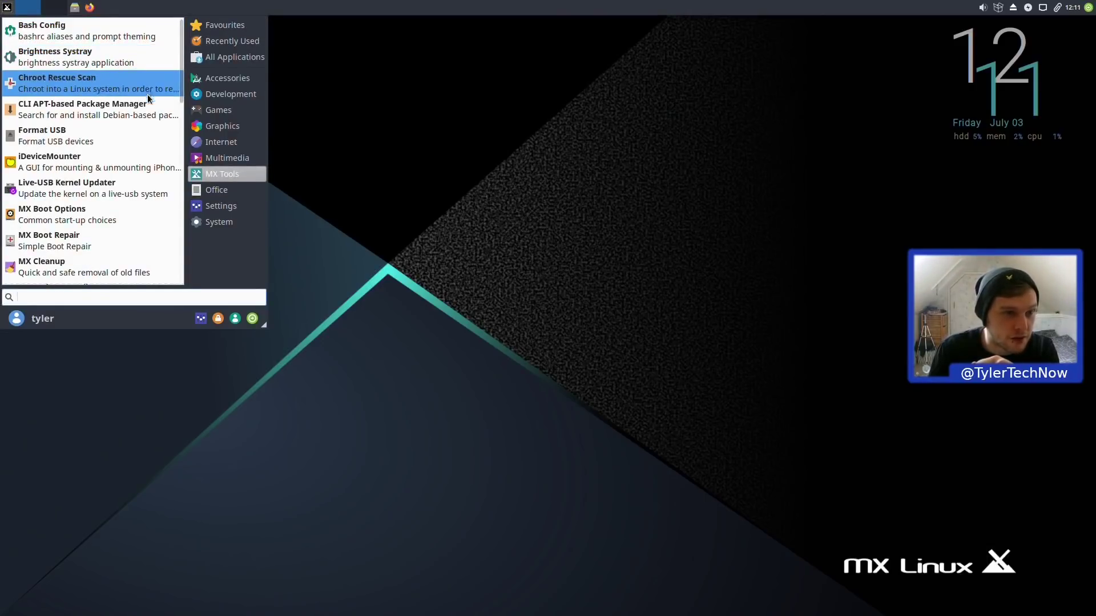
click(94, 118)
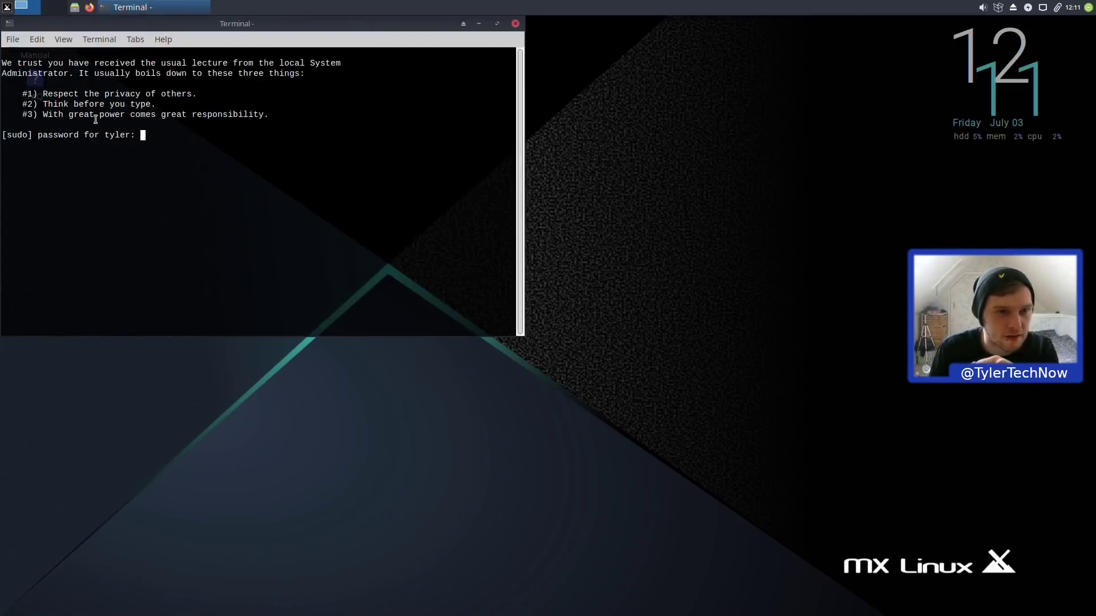
click(418, 80)
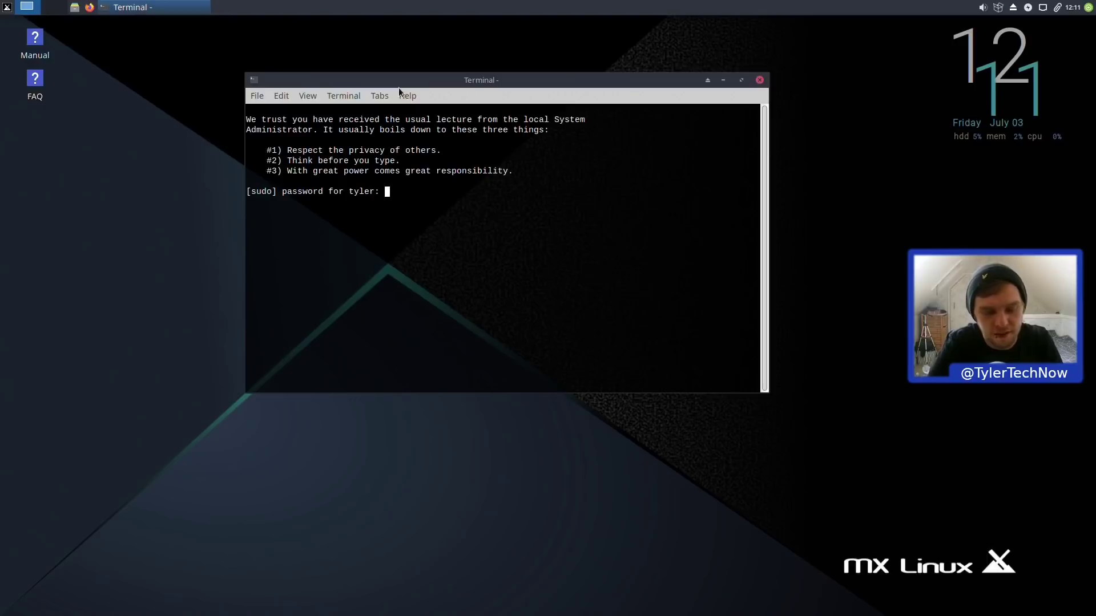
key(Return)
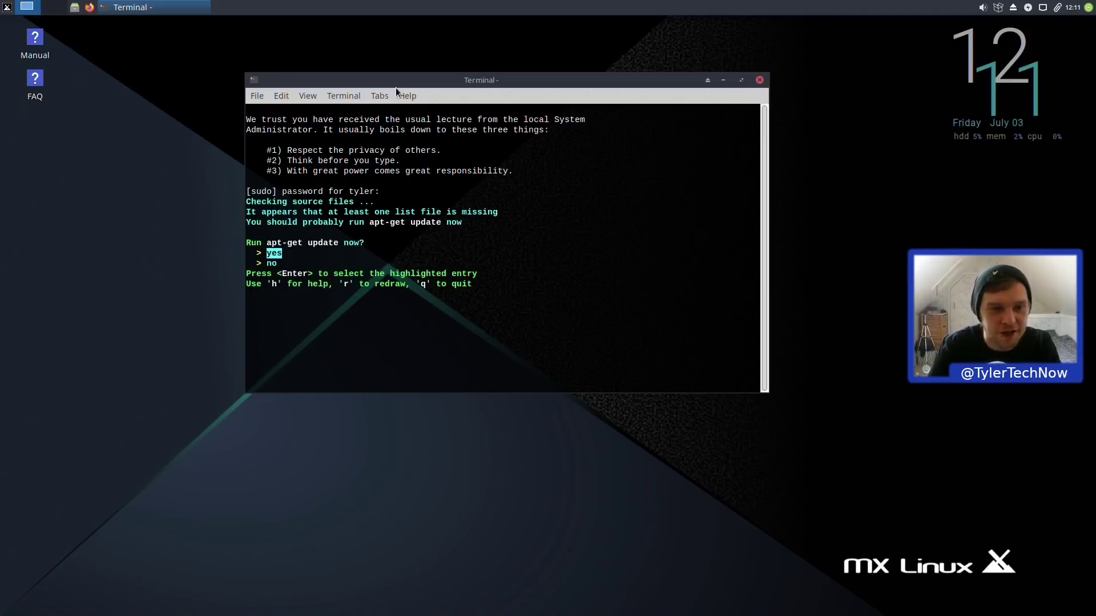
key(Return)
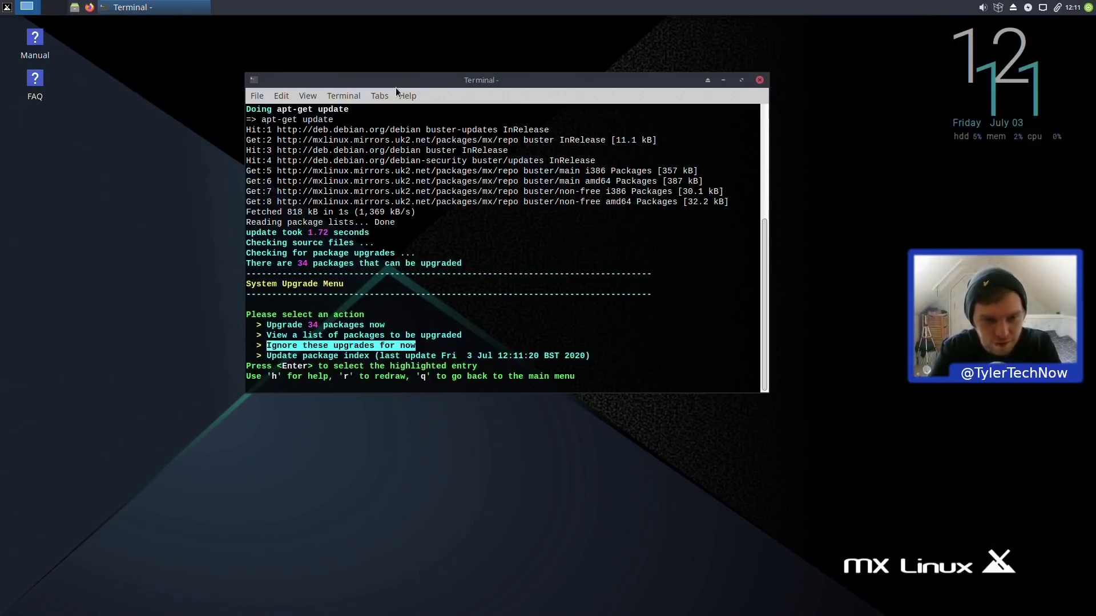
Start and confirm the upgrade of all pending packages, and move the terminal toward the upper right of the desktop.
key(Up)
key(Up)
key(Return)
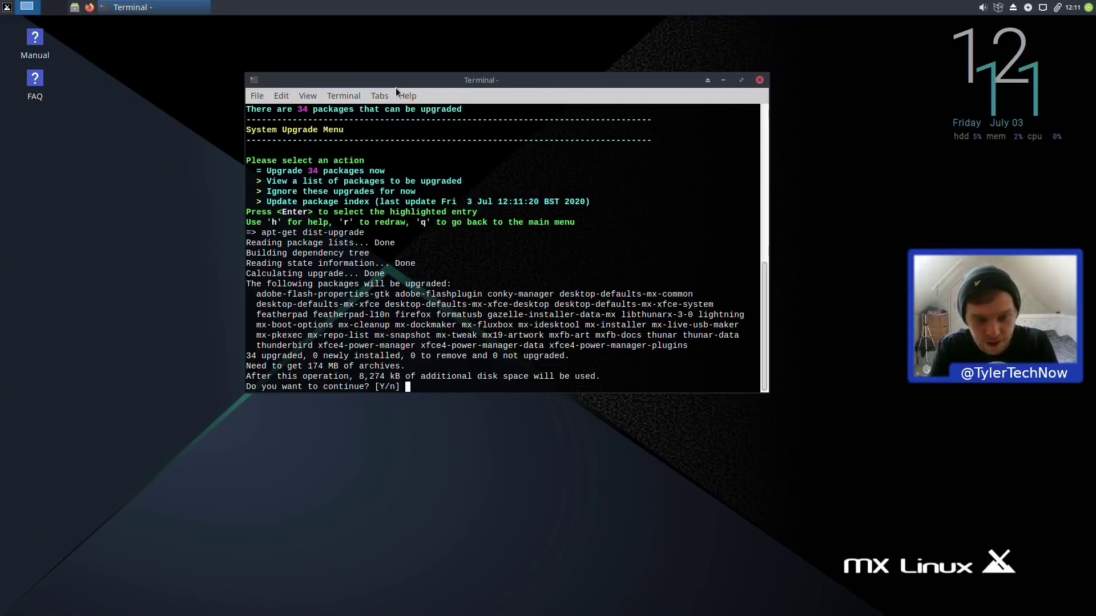
text(y)
key(Return)
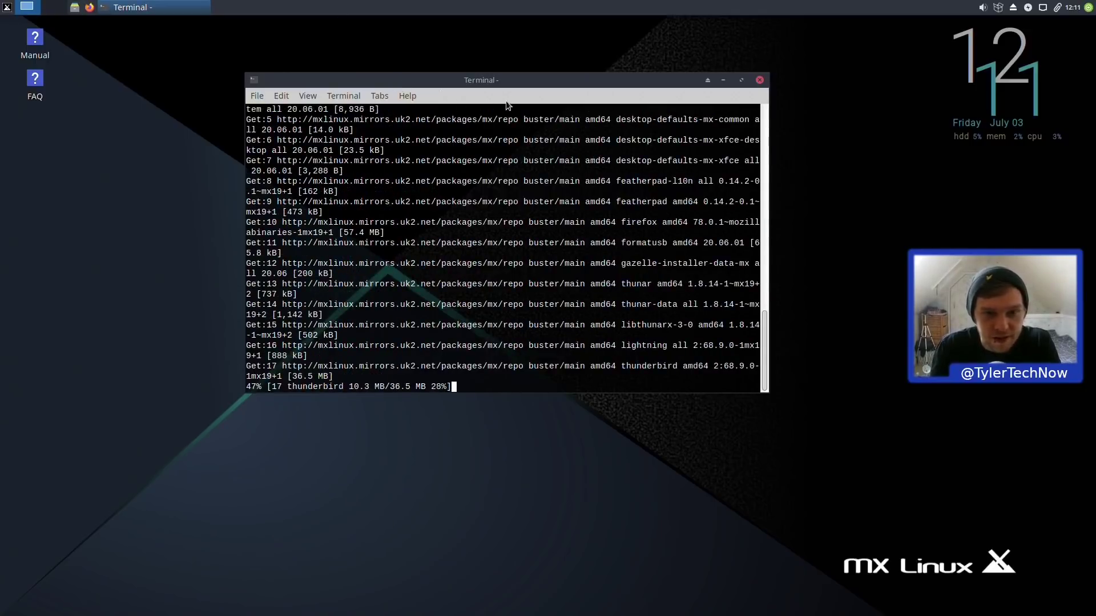
drag(488, 84, 749, 54)
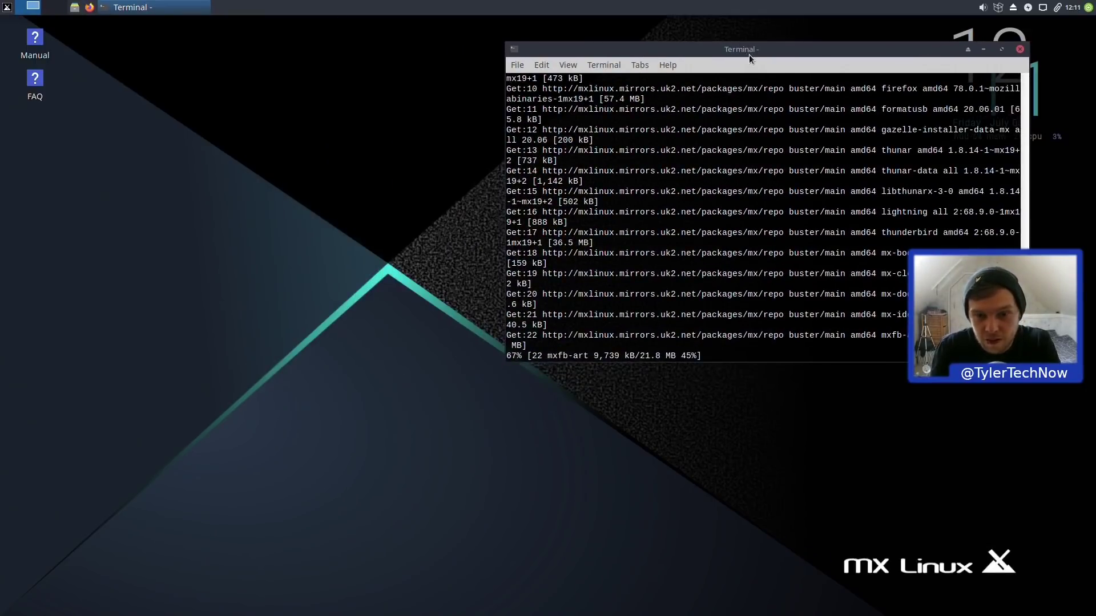
Browse the MX Tools applications, launch MX Codecs Installer and authenticate with the root password.
click(7, 7)
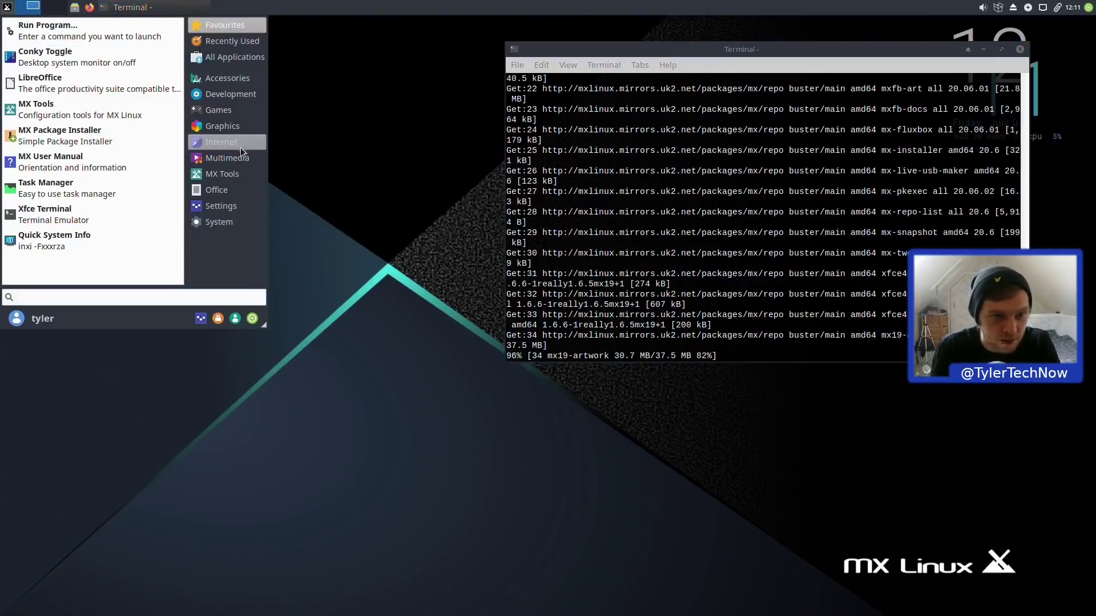
mouse_move(230, 178)
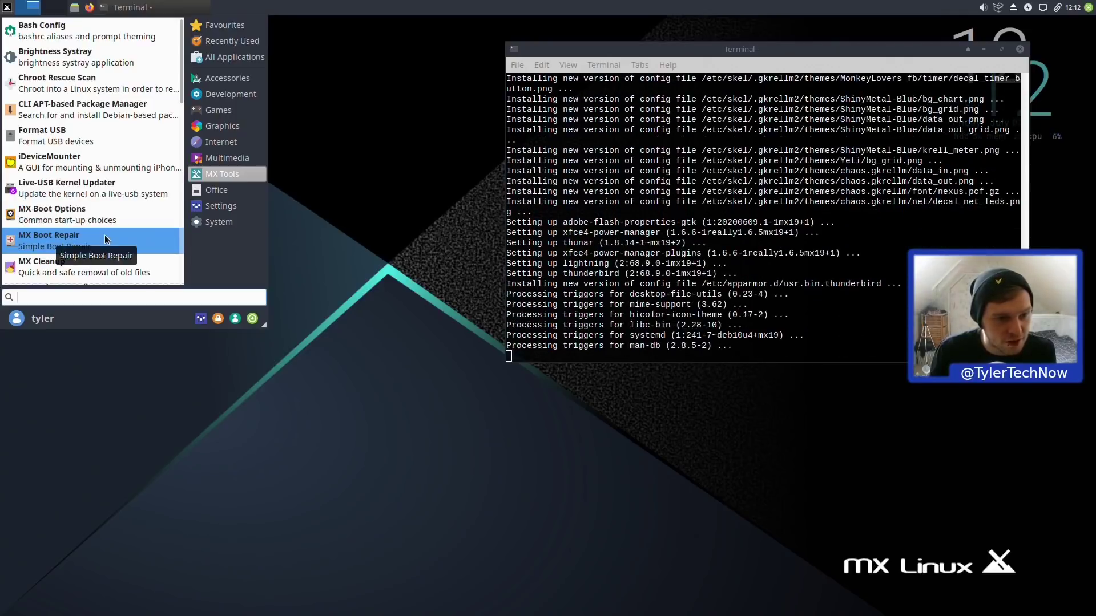
scroll(106, 238, down, 2)
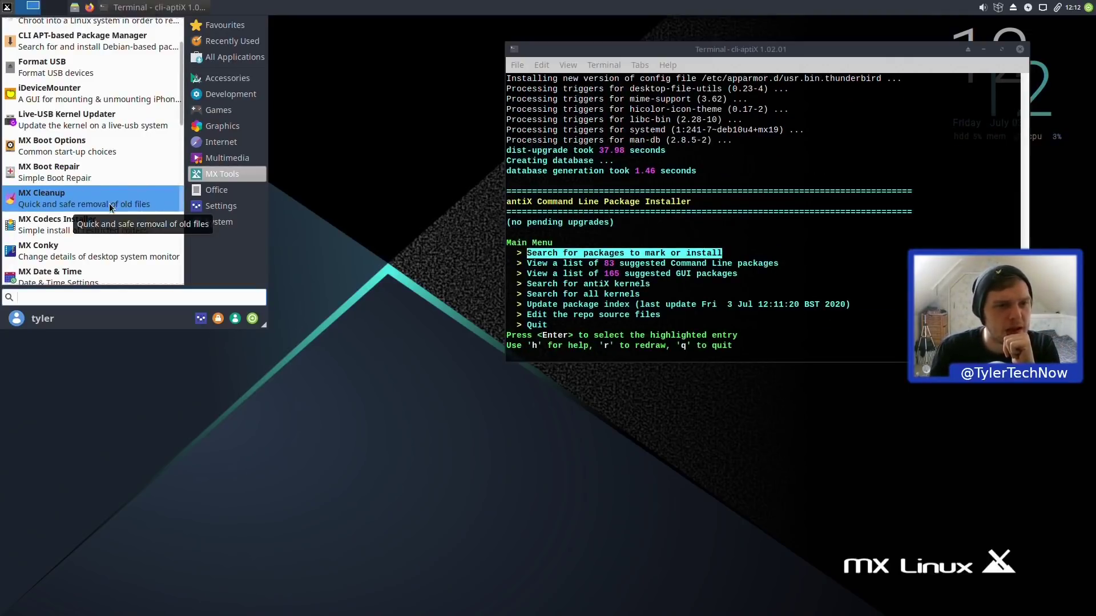
scroll(126, 233, down, 3)
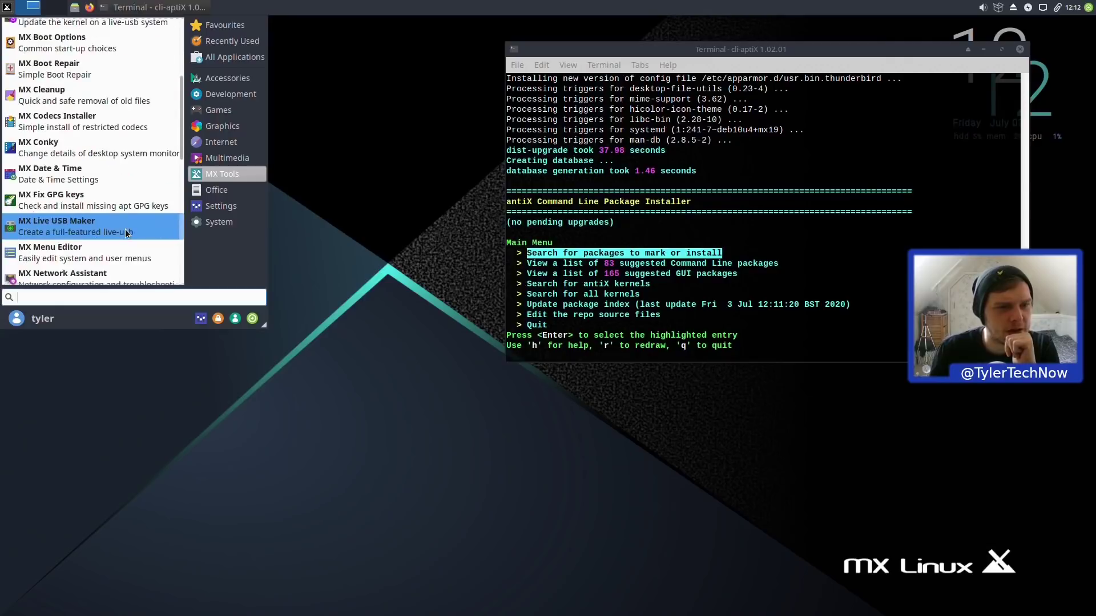
click(117, 122)
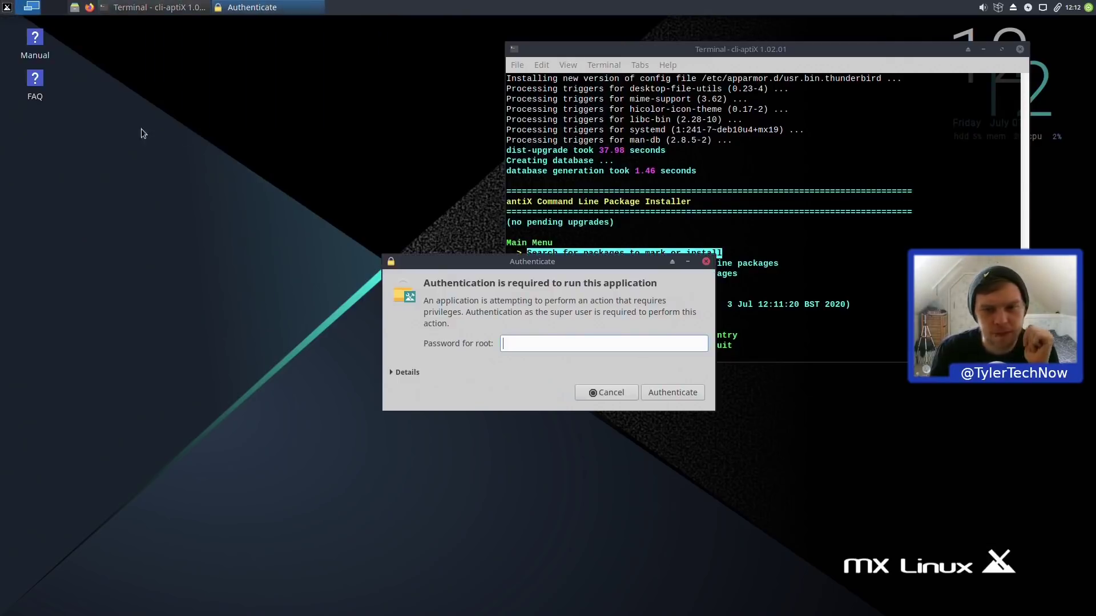
text(******)
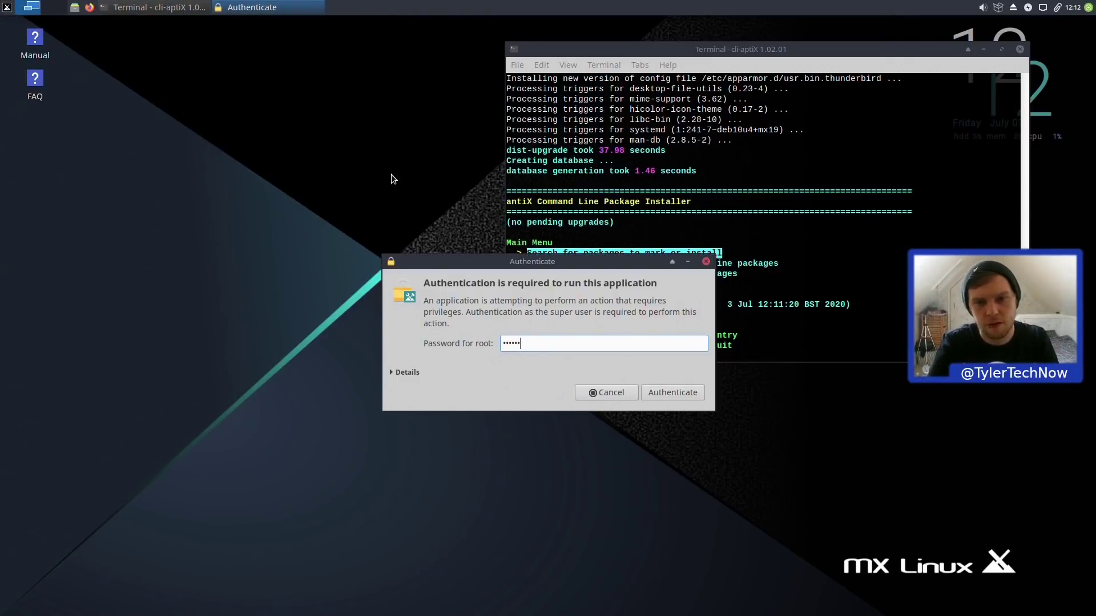
text(**)
key(Return)
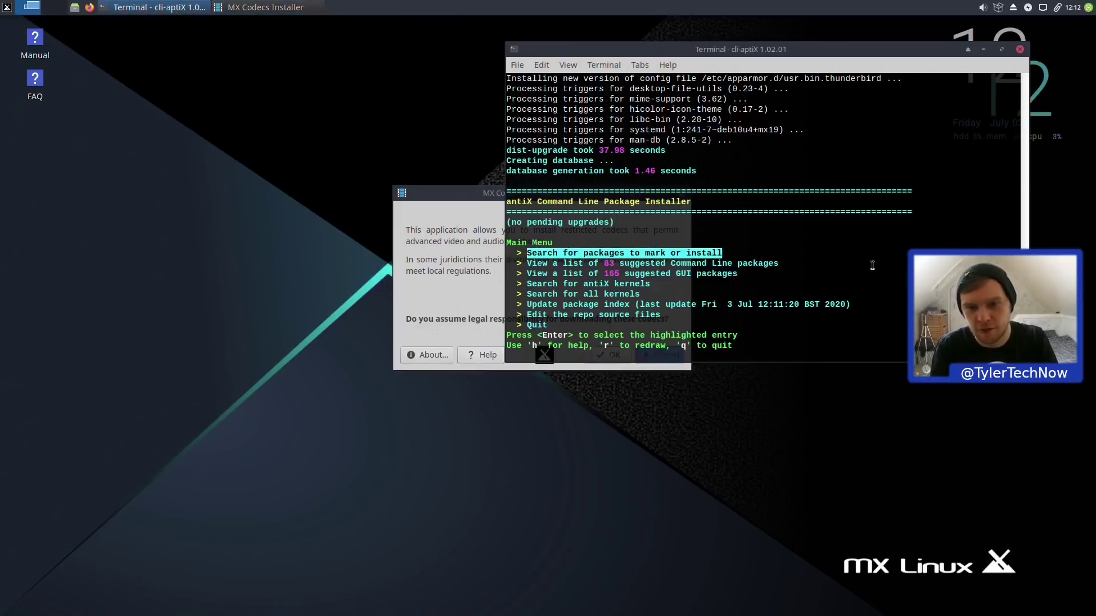
Quit the command-line package installer, then accept legal responsibility and install the restricted codecs.
key(q)
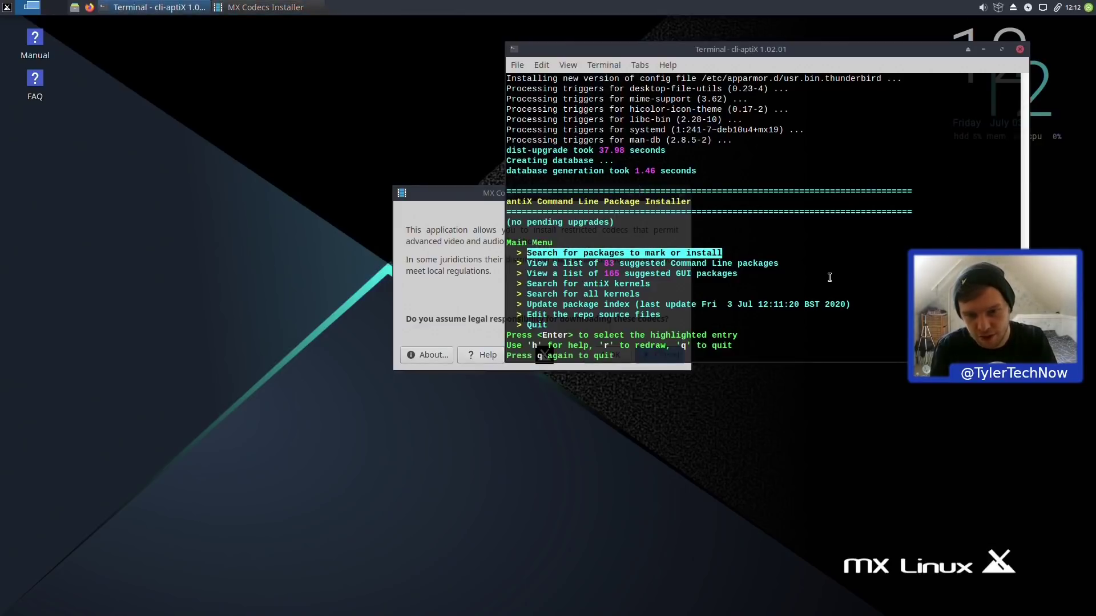
key(q)
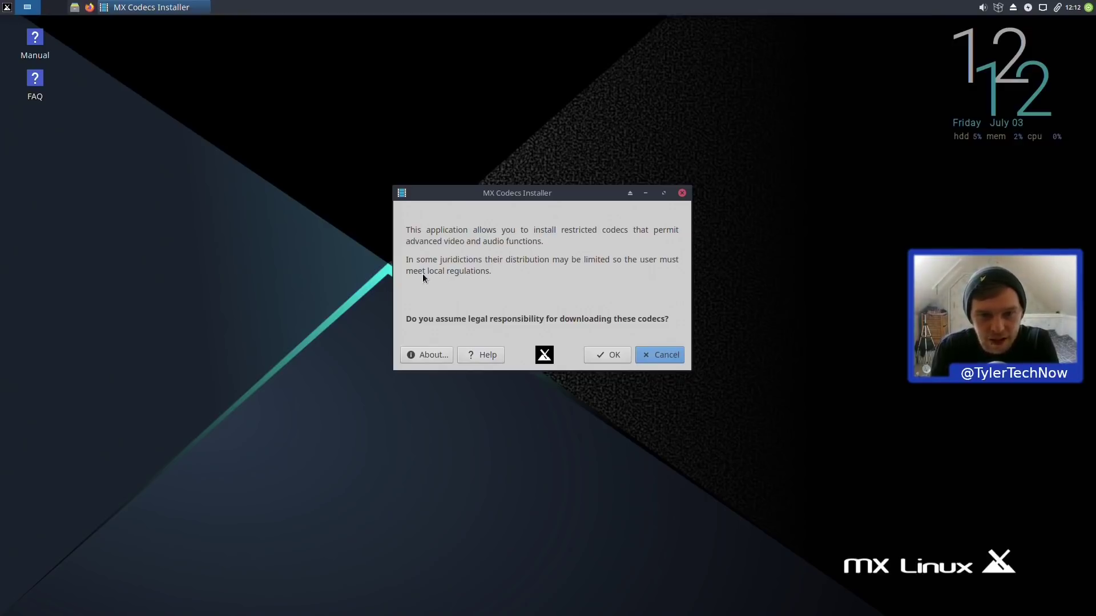
click(608, 355)
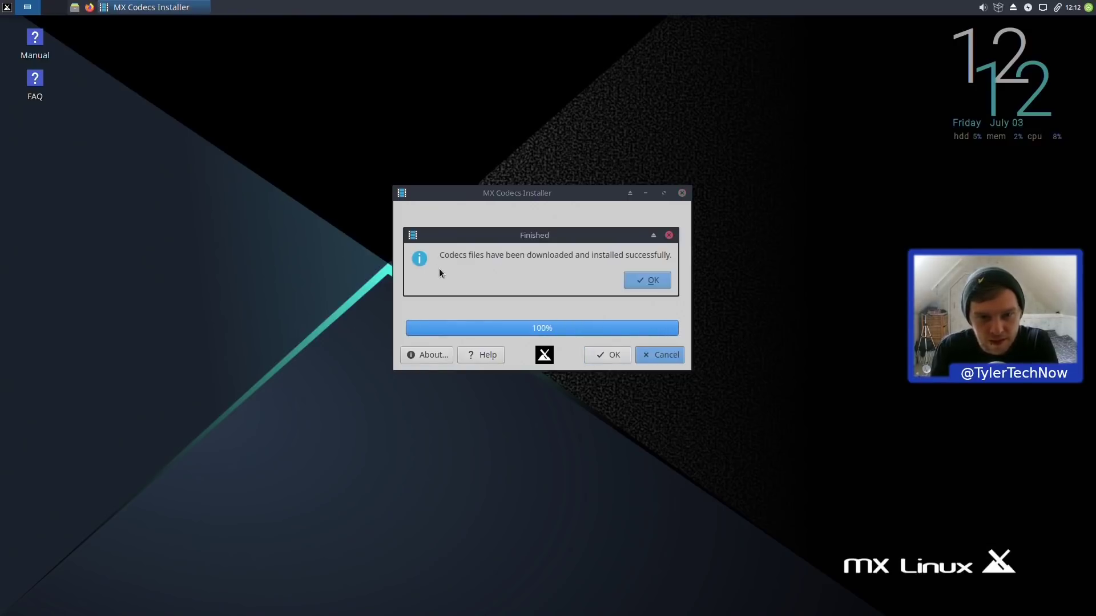
click(646, 278)
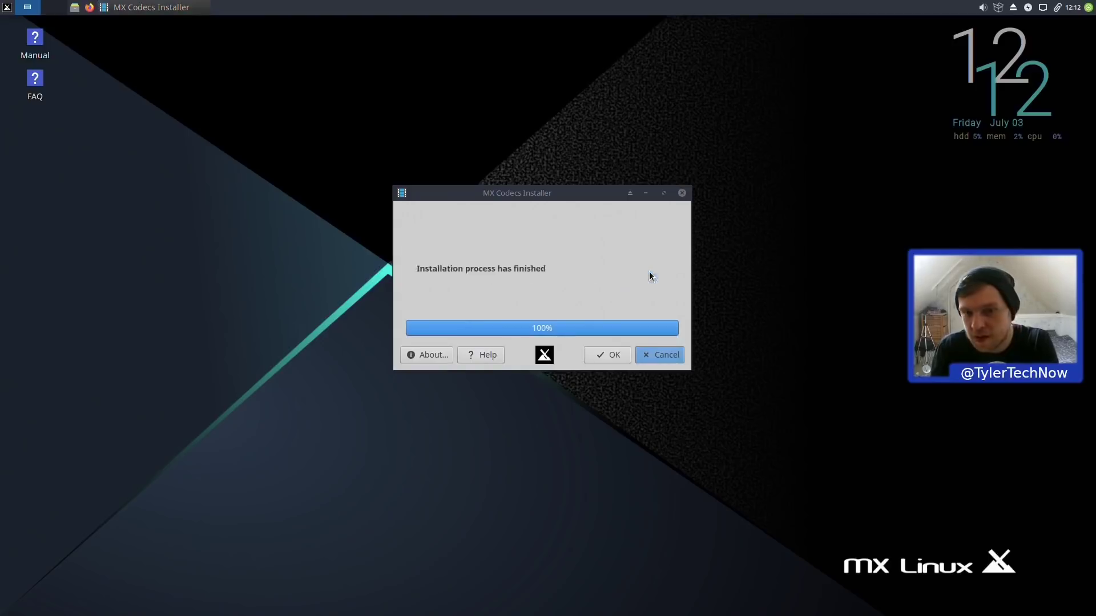
Launch MX Live USB Maker from MX Tools with the root password, view its options in a repositioned window and close it.
click(6, 7)
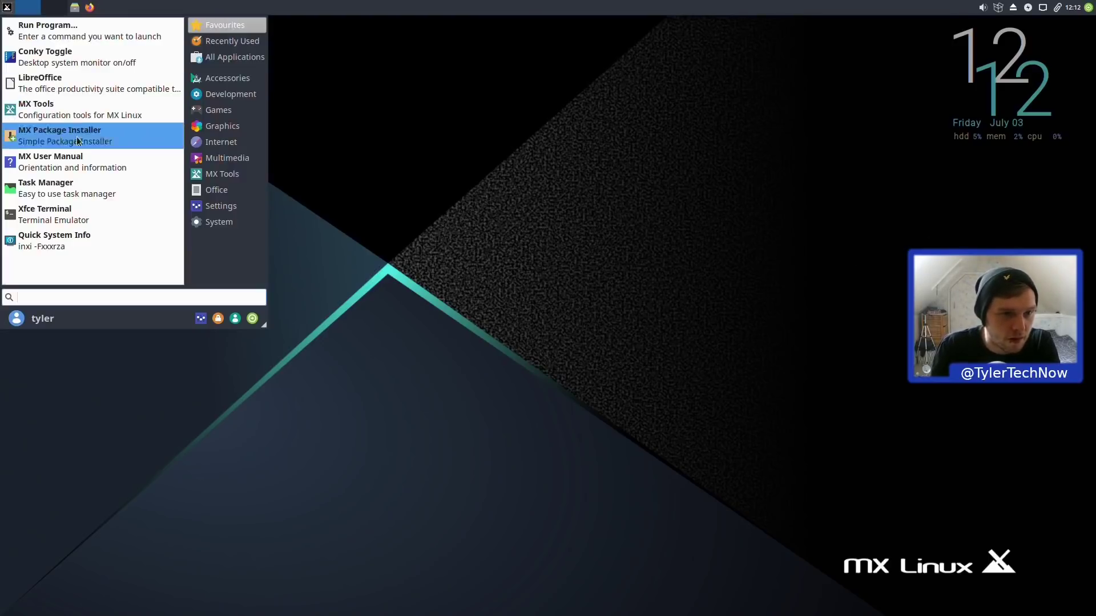
click(222, 174)
scroll(94, 177, down, 4)
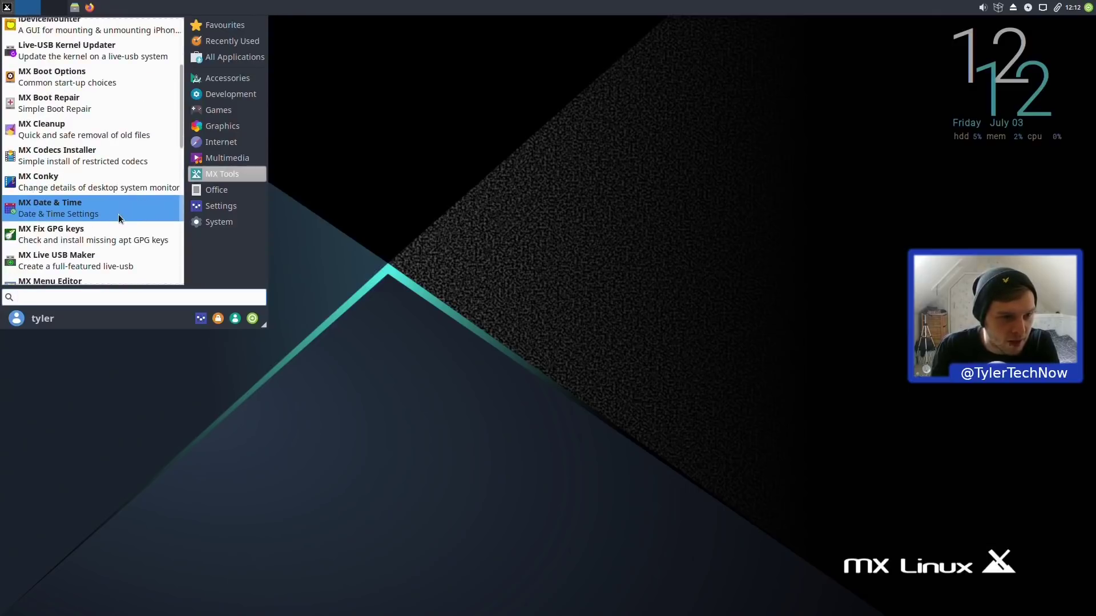
scroll(118, 214, down, 2)
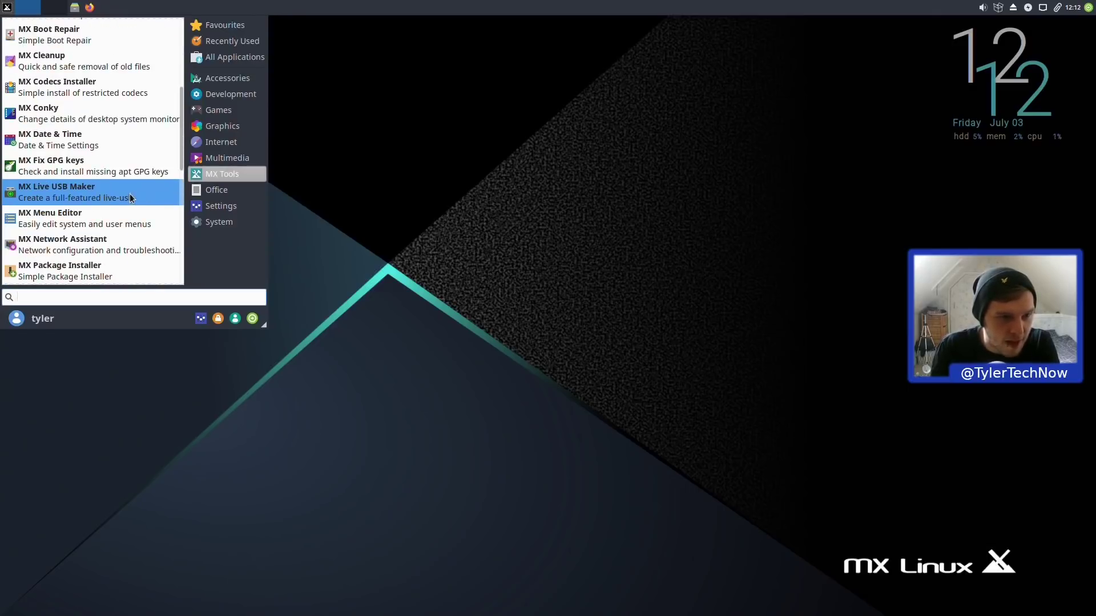
click(137, 198)
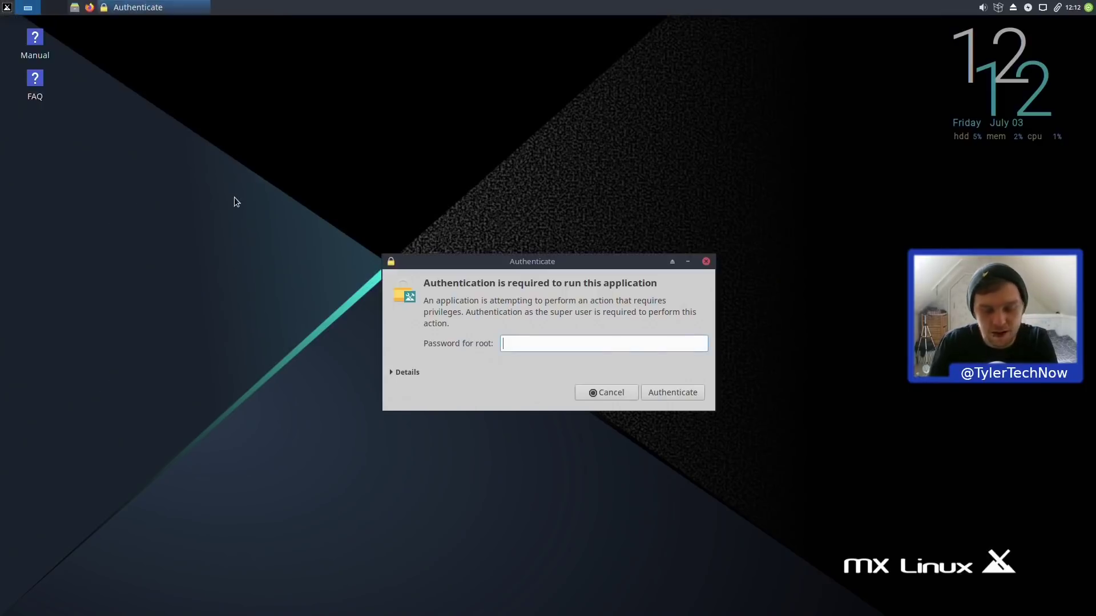
text(********)
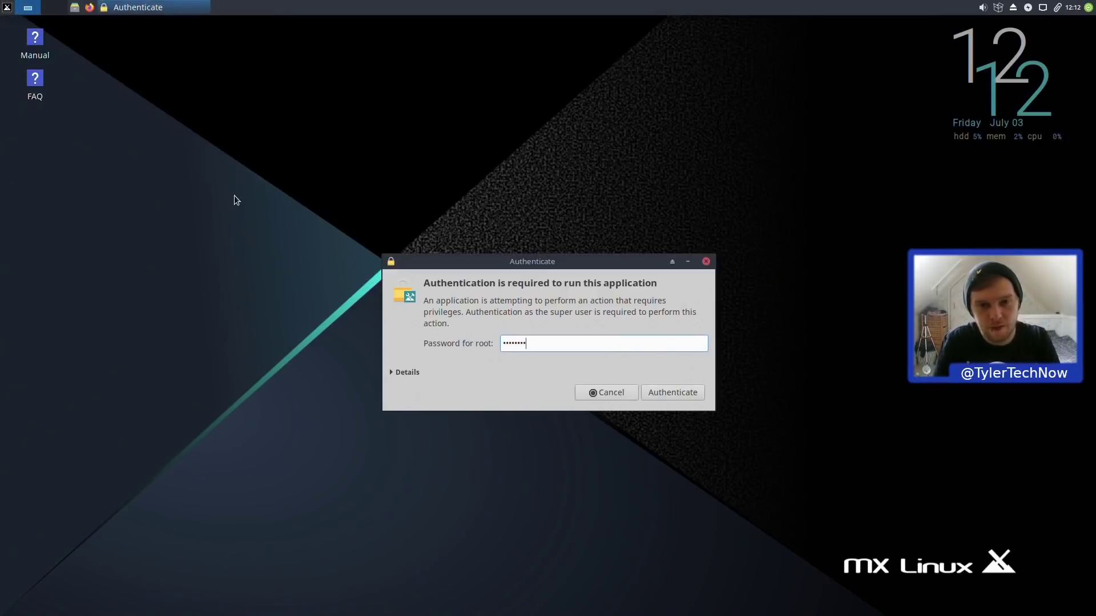
key(Return)
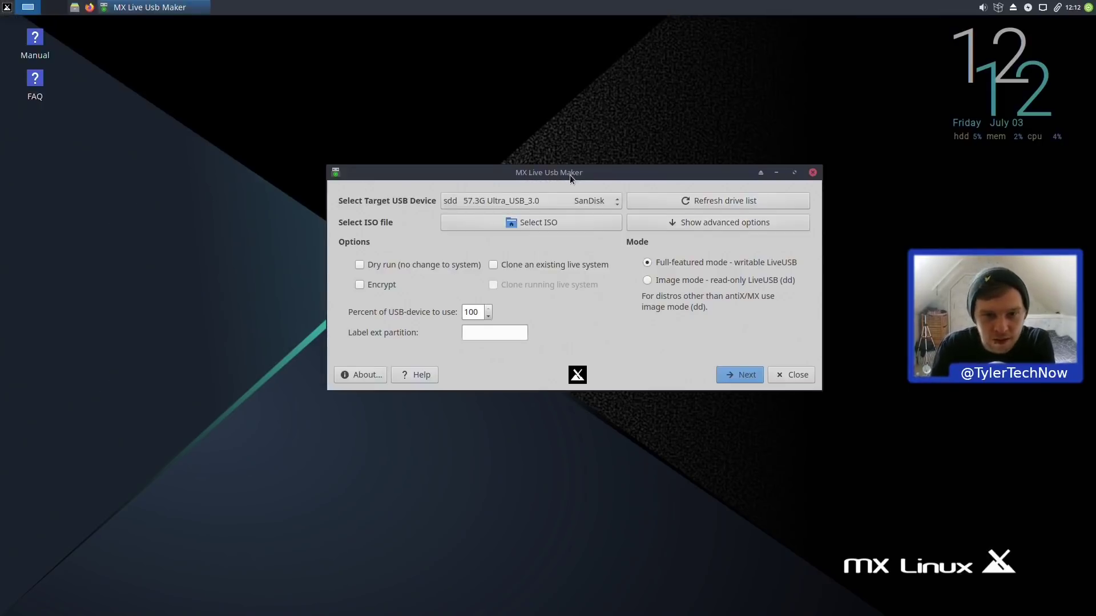
drag(570, 175, 474, 150)
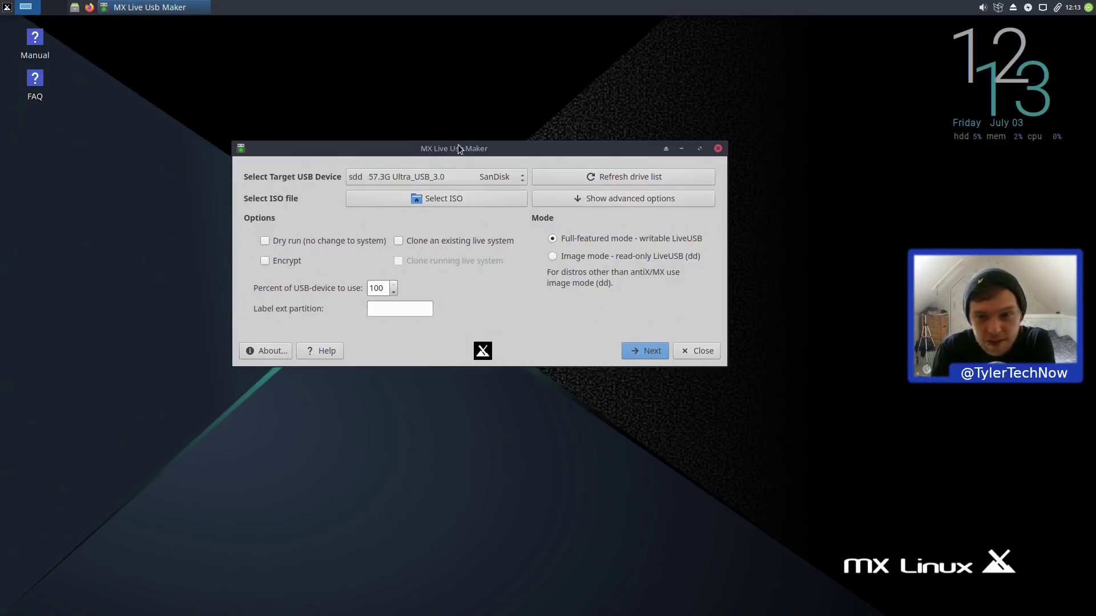
click(697, 350)
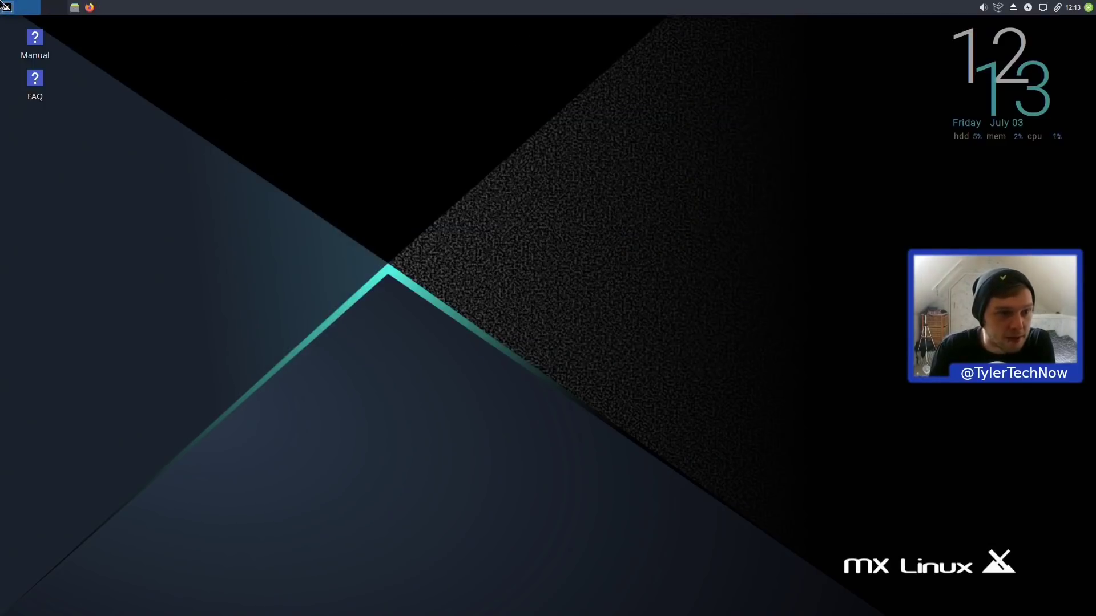
Launch MX Snapshot from the MX Tools applications with the root password, review its snapshot settings in a repositioned window and cancel it.
click(5, 7)
click(258, 180)
scroll(107, 196, down, 3)
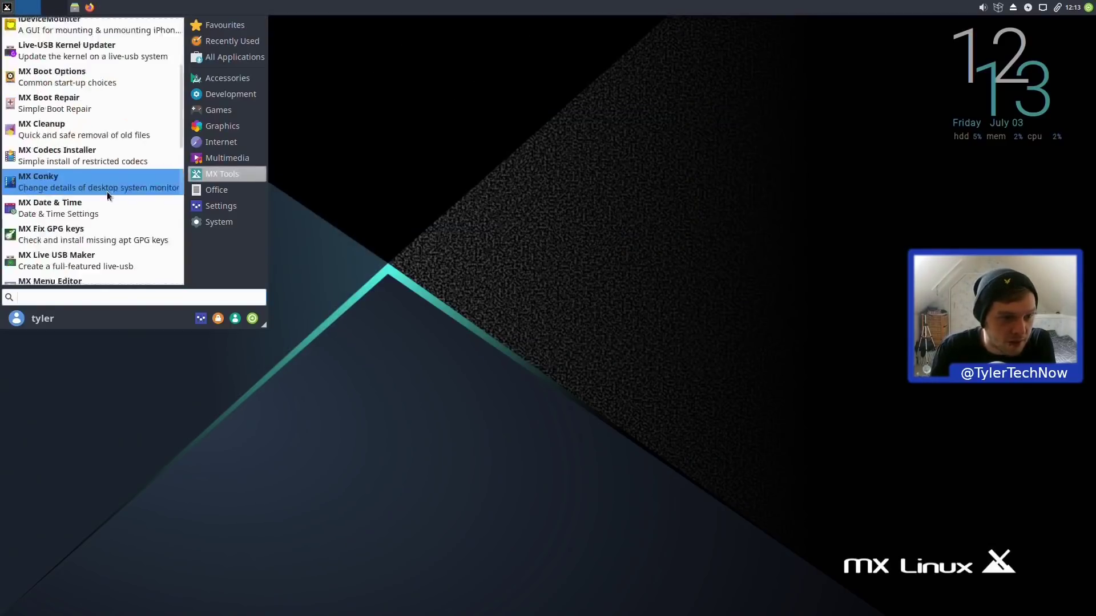
scroll(108, 196, down, 3)
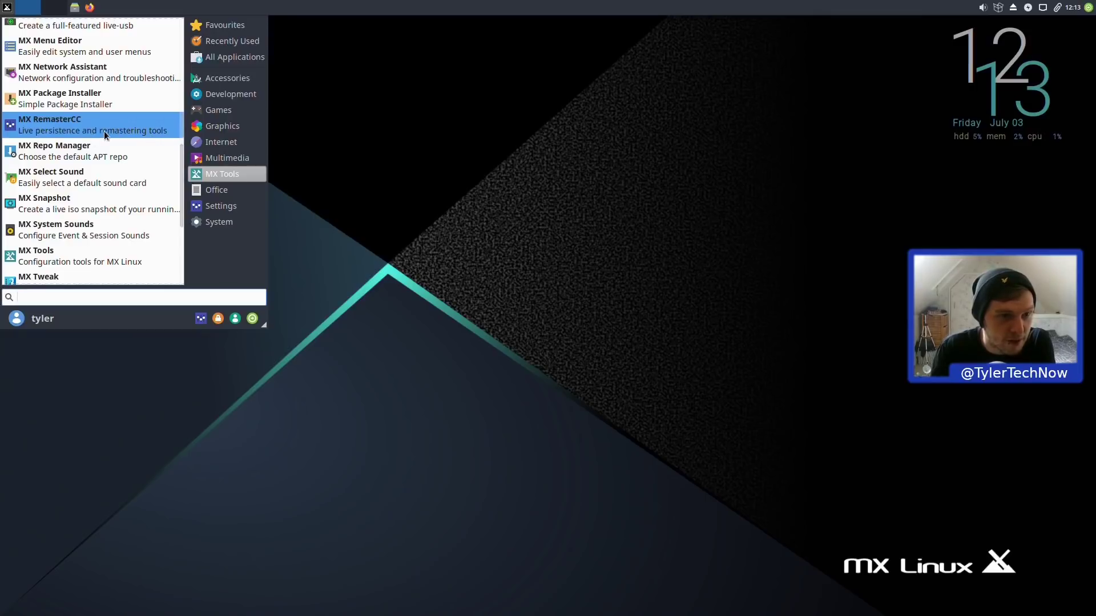
click(88, 205)
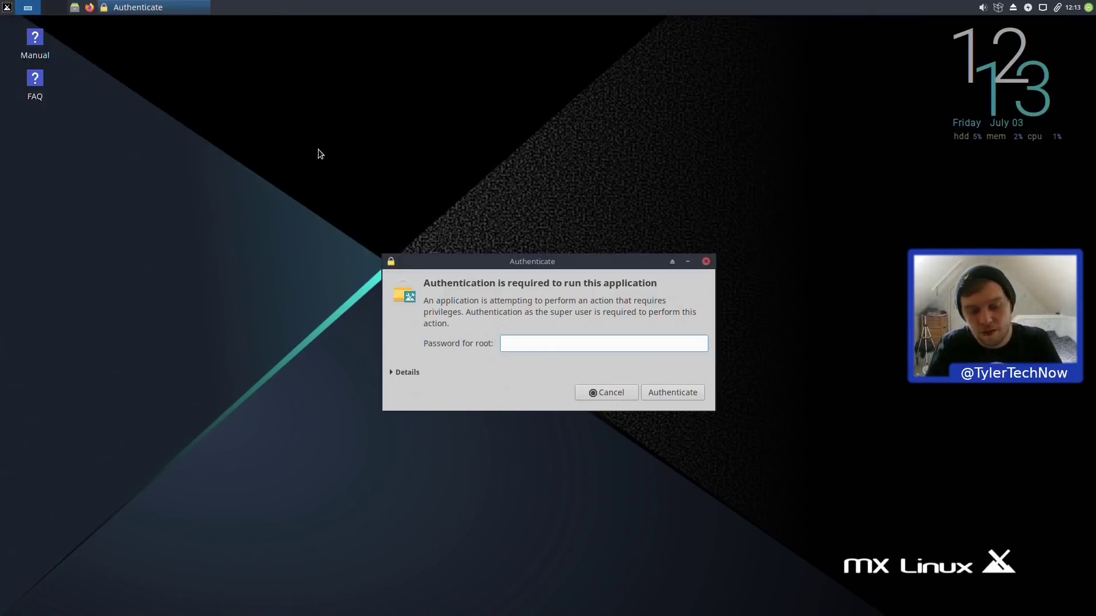
text(********)
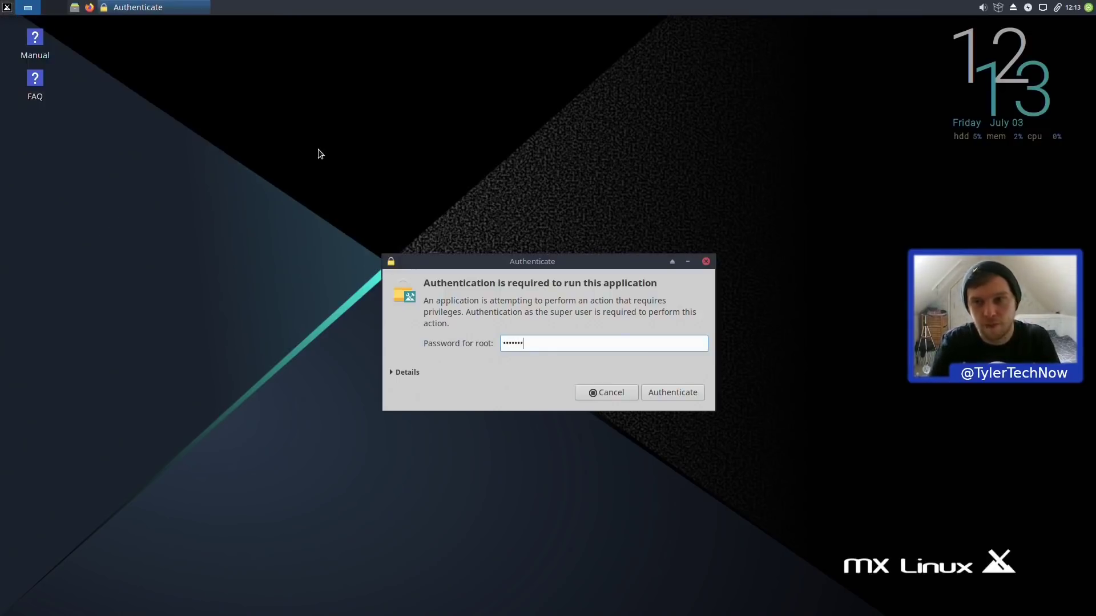
key(Return)
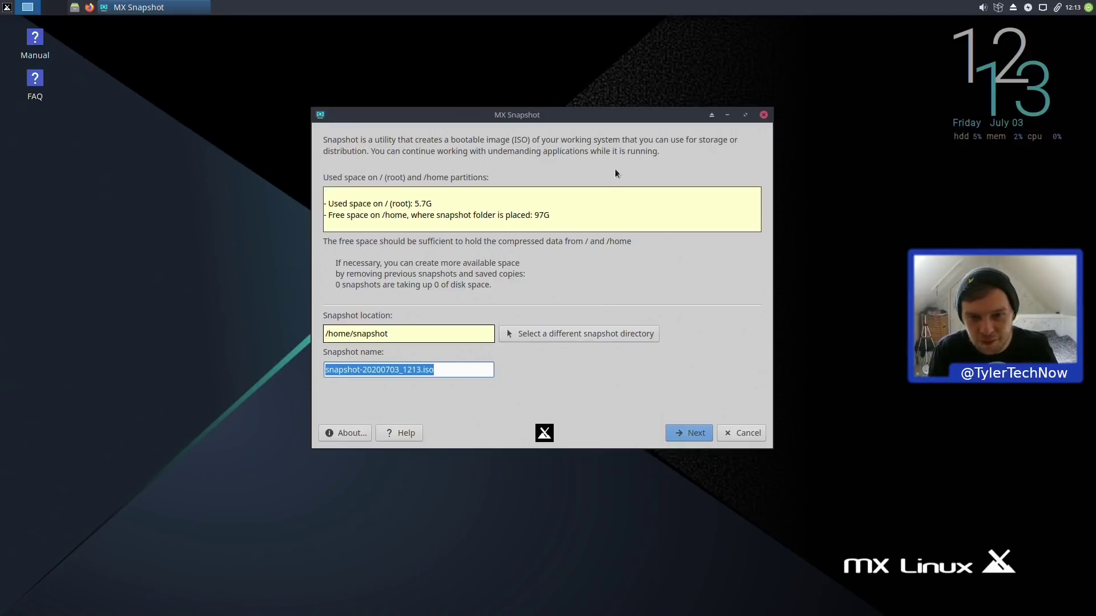
drag(527, 118, 621, 86)
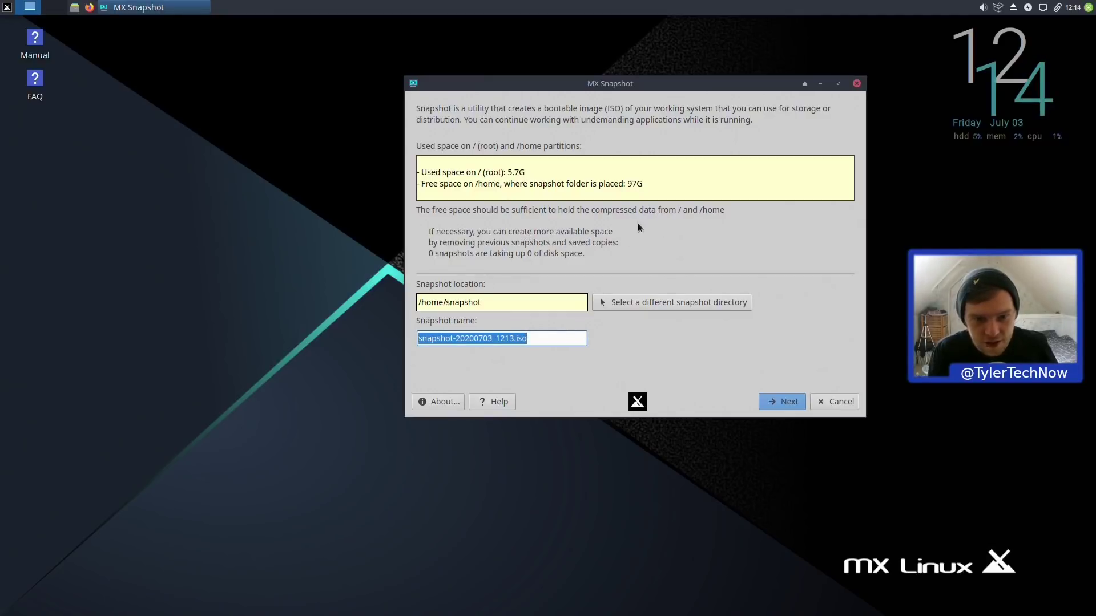
click(834, 401)
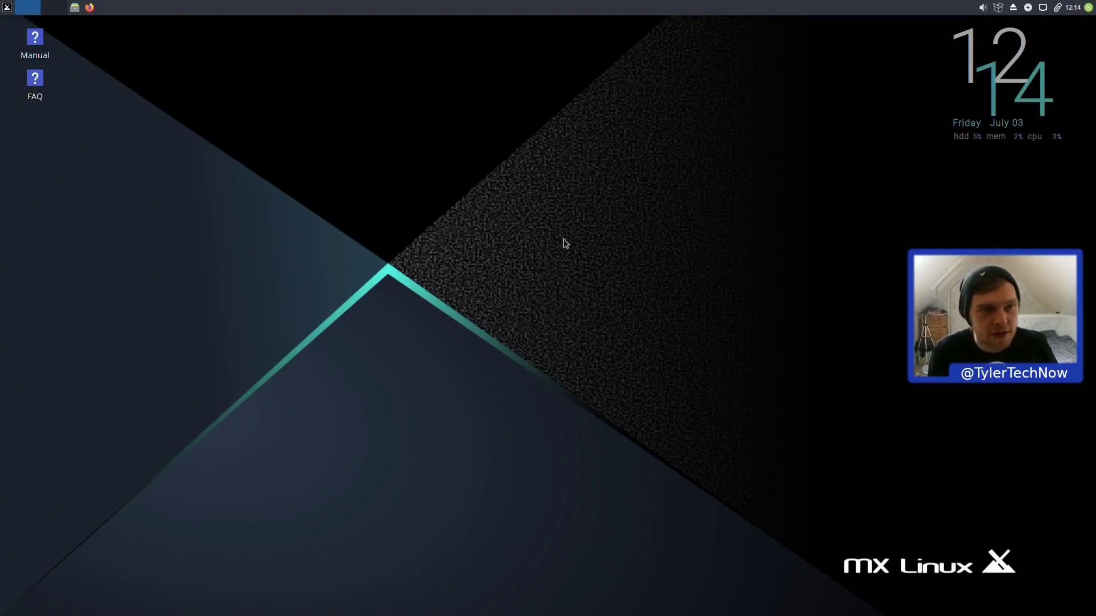
Find the MX Tools configuration application among the MX Tools entries and open it.
click(7, 7)
click(240, 161)
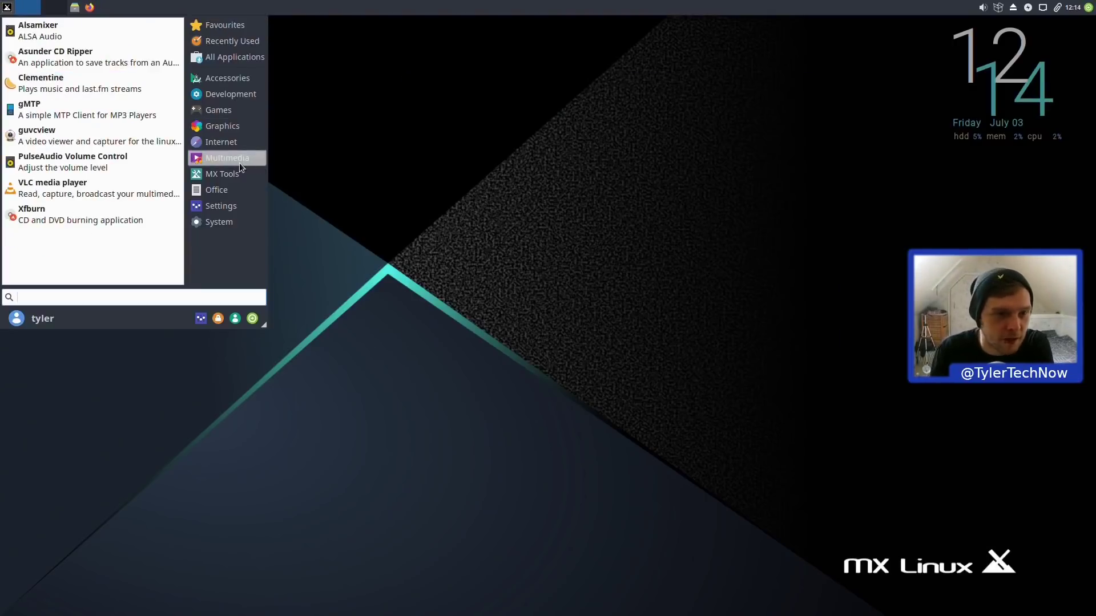
click(240, 174)
scroll(117, 171, down, 10)
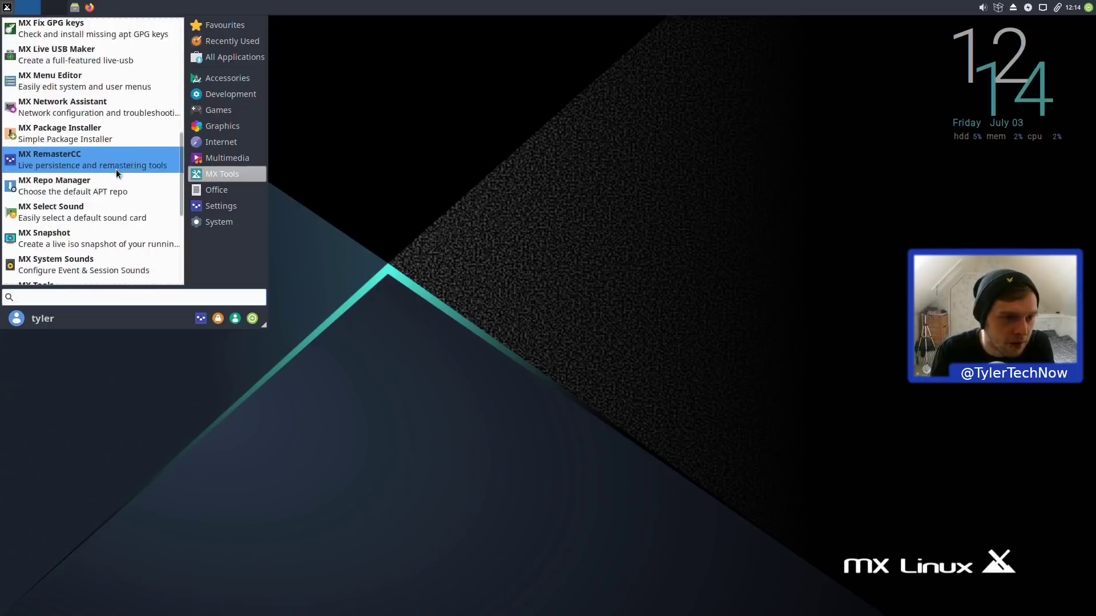
scroll(117, 171, down, 4)
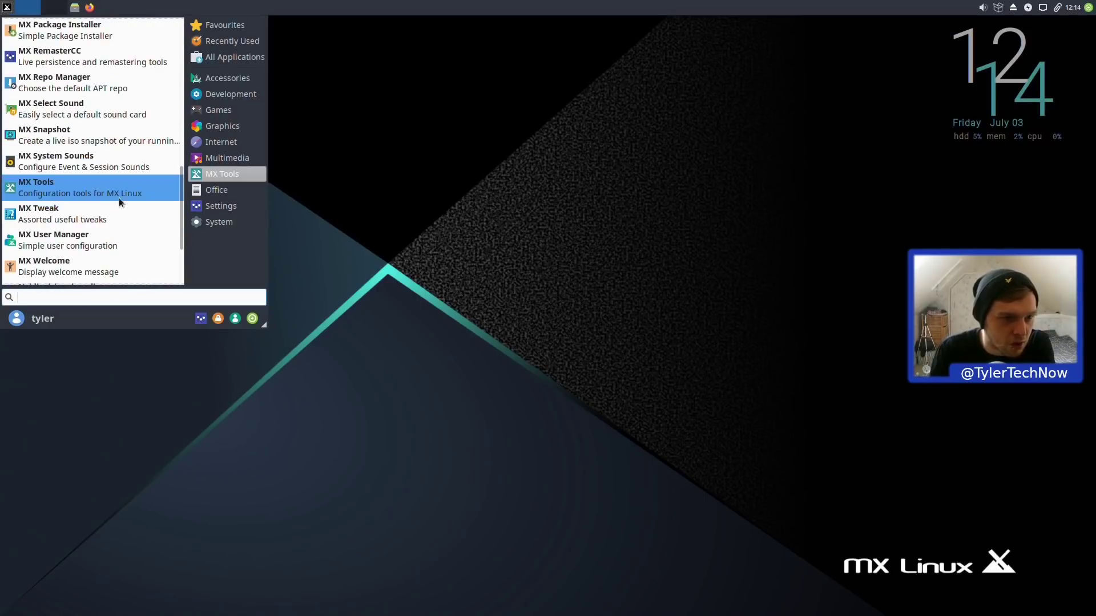
click(128, 193)
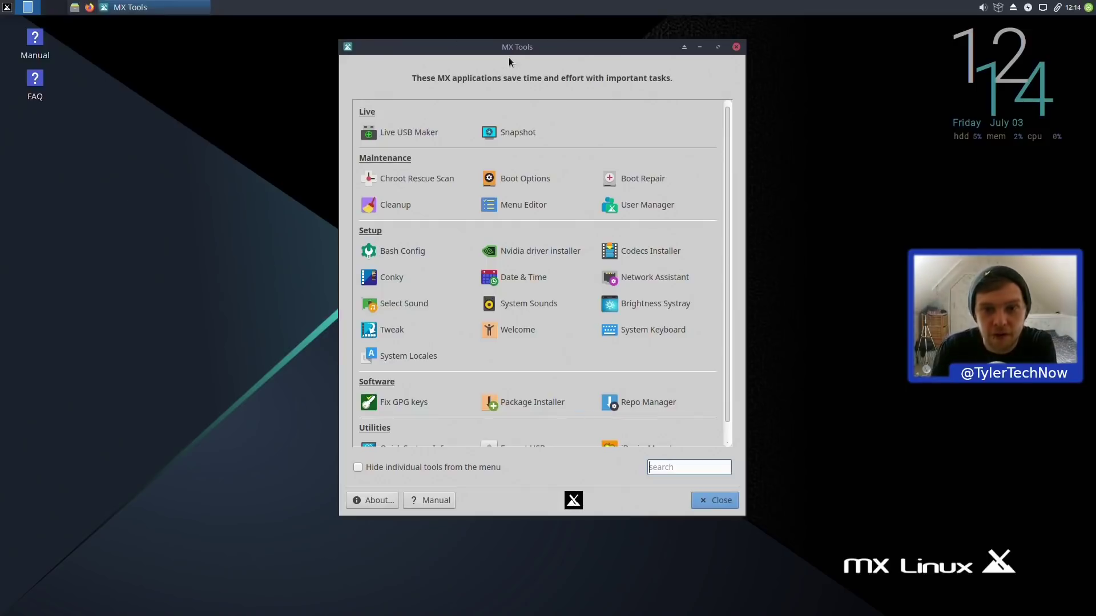
Compare the application menu's list of MX Tools entries with the open MX Tools window, and return to that window.
click(7, 7)
click(239, 174)
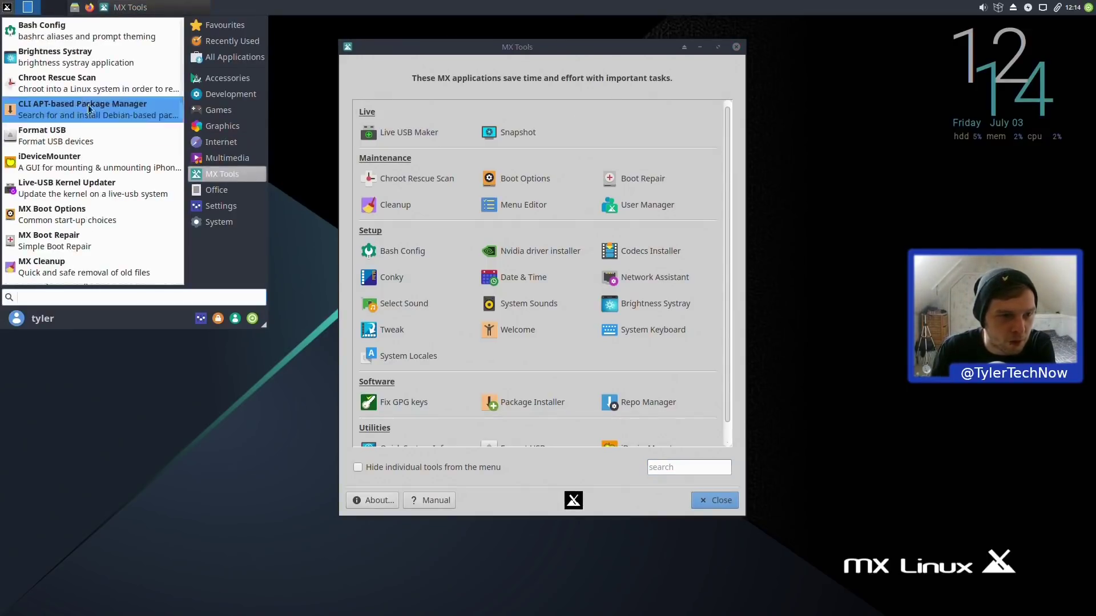
scroll(90, 197, down, 5)
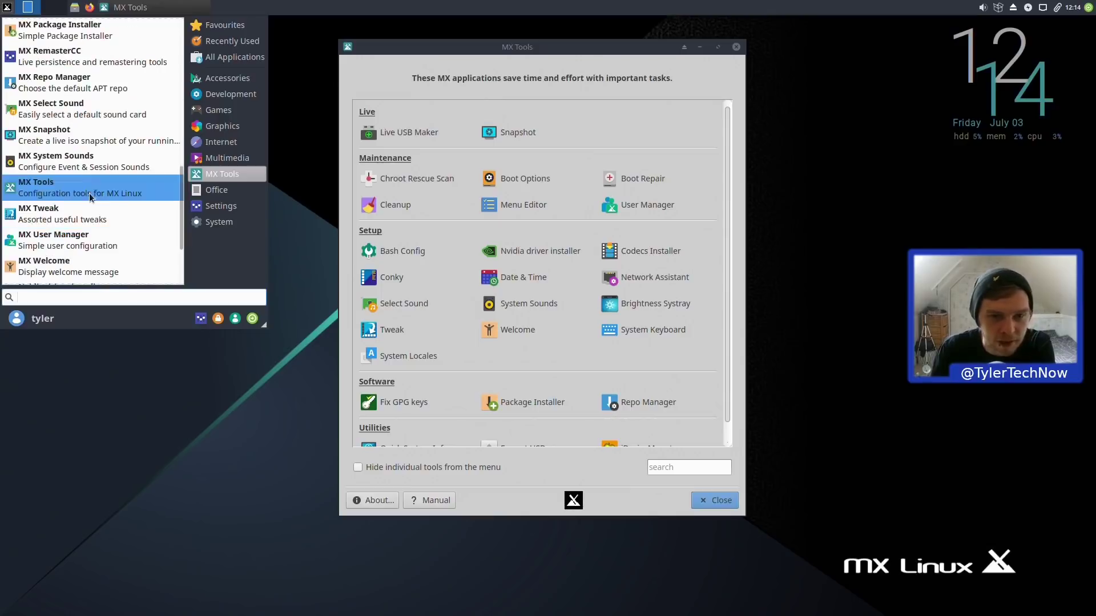
click(548, 48)
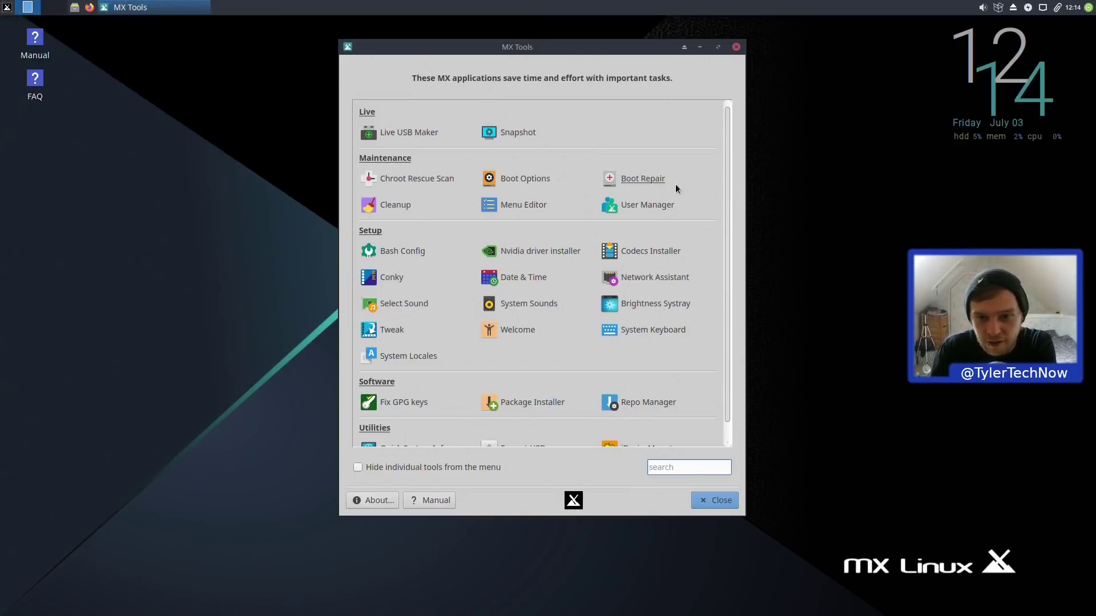
Look through the MX Tools categories from Live to Utilities, shift the window slightly and close it.
drag(727, 194, 728, 216)
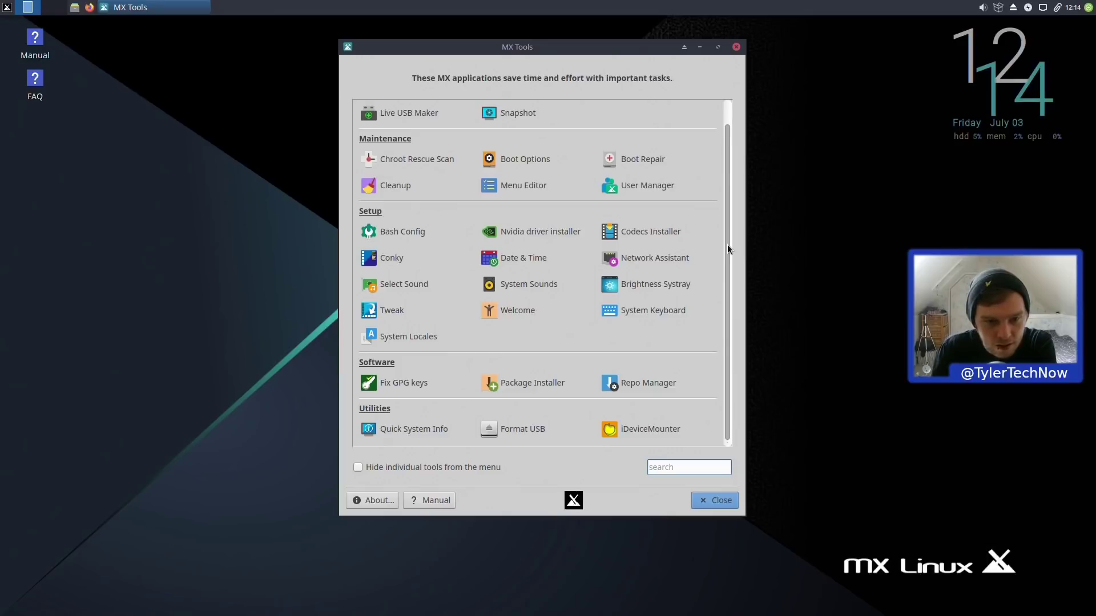
drag(726, 242, 717, 70)
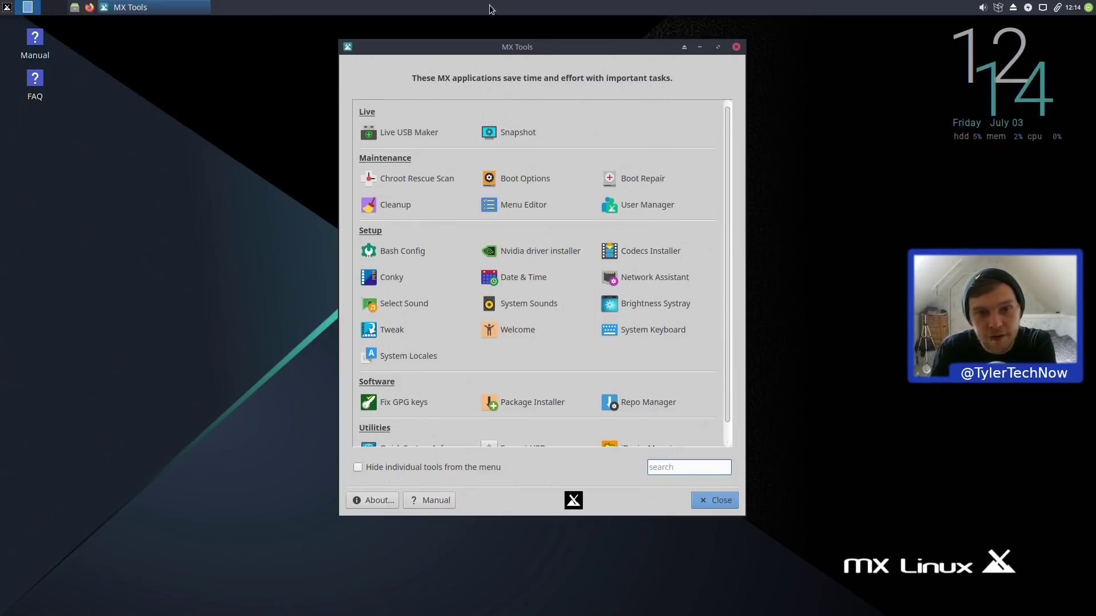
drag(541, 53, 561, 43)
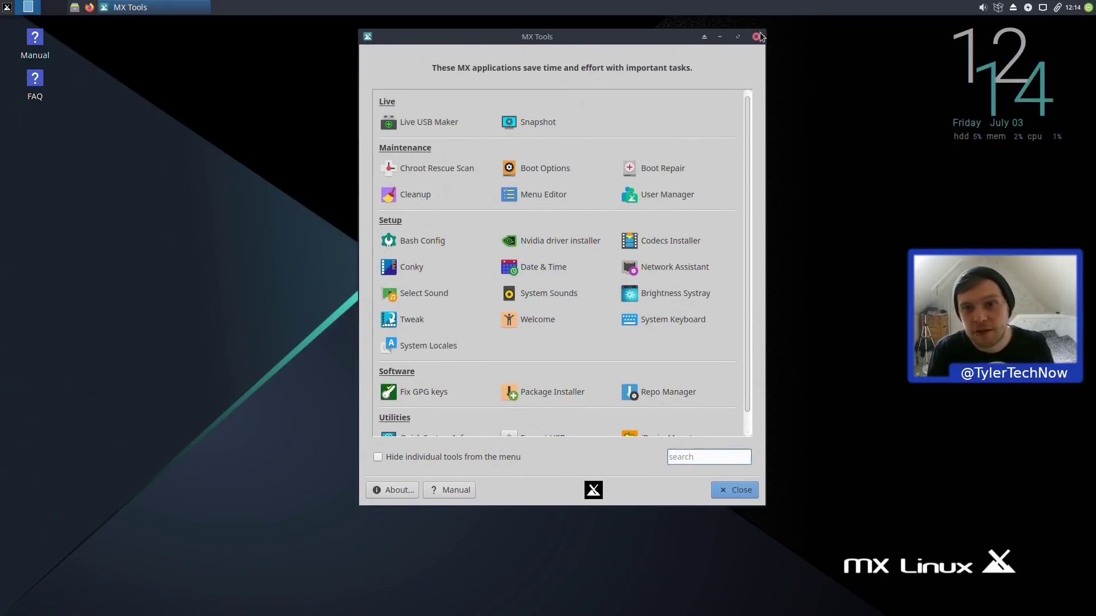
scroll(745, 105, down, 1)
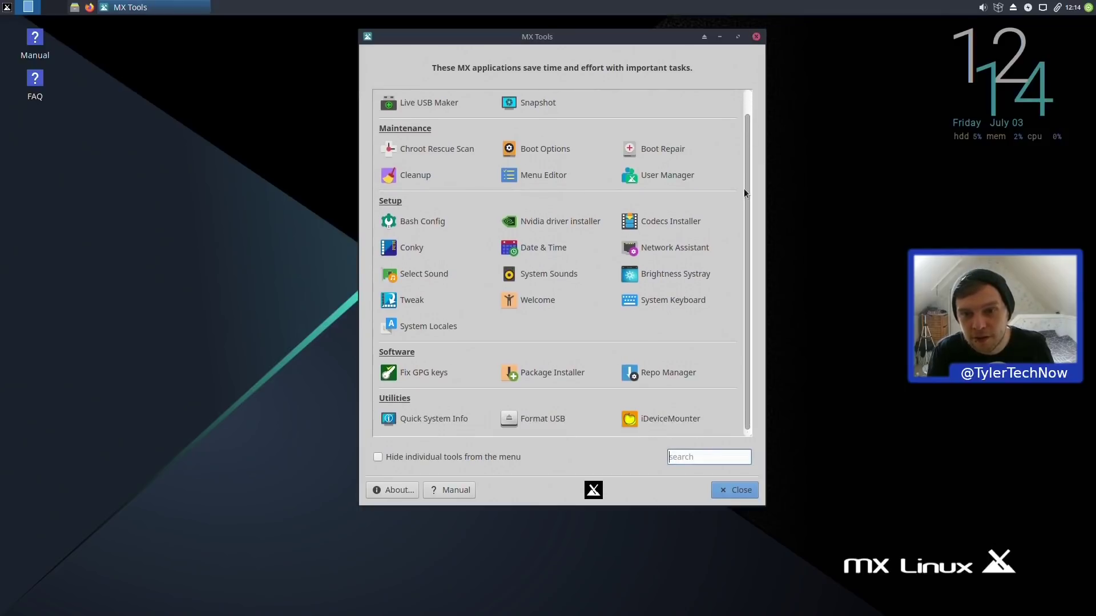
scroll(745, 97, up, 1)
click(756, 36)
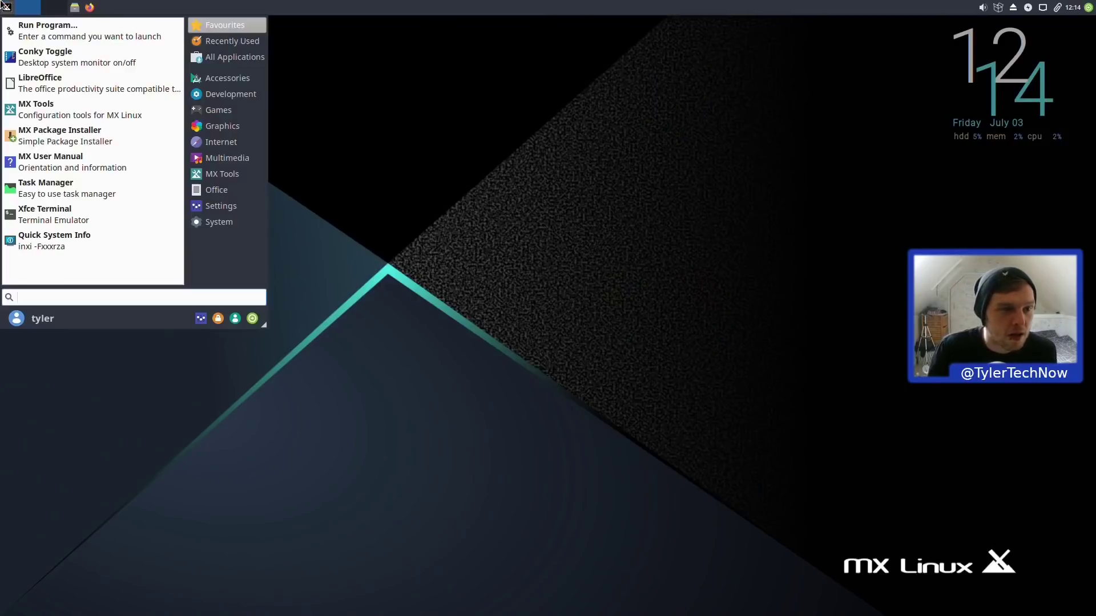
Browse the MX Tools and Office applications, launch LibreOffice and create a new Writer document.
click(7, 7)
mouse_move(215, 173)
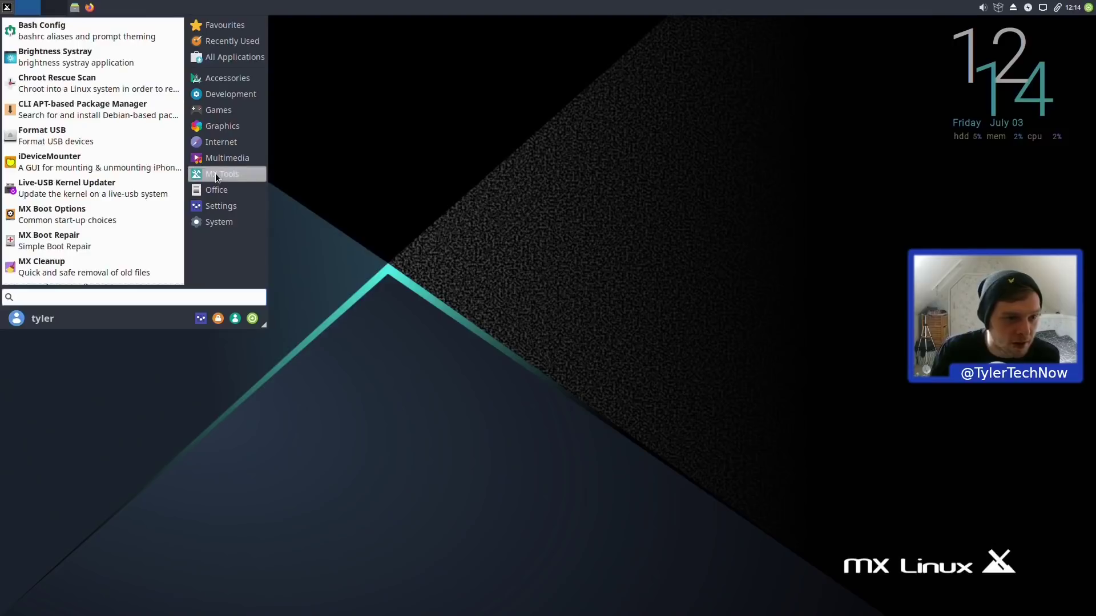
scroll(103, 165, down, 4)
scroll(103, 165, down, 5)
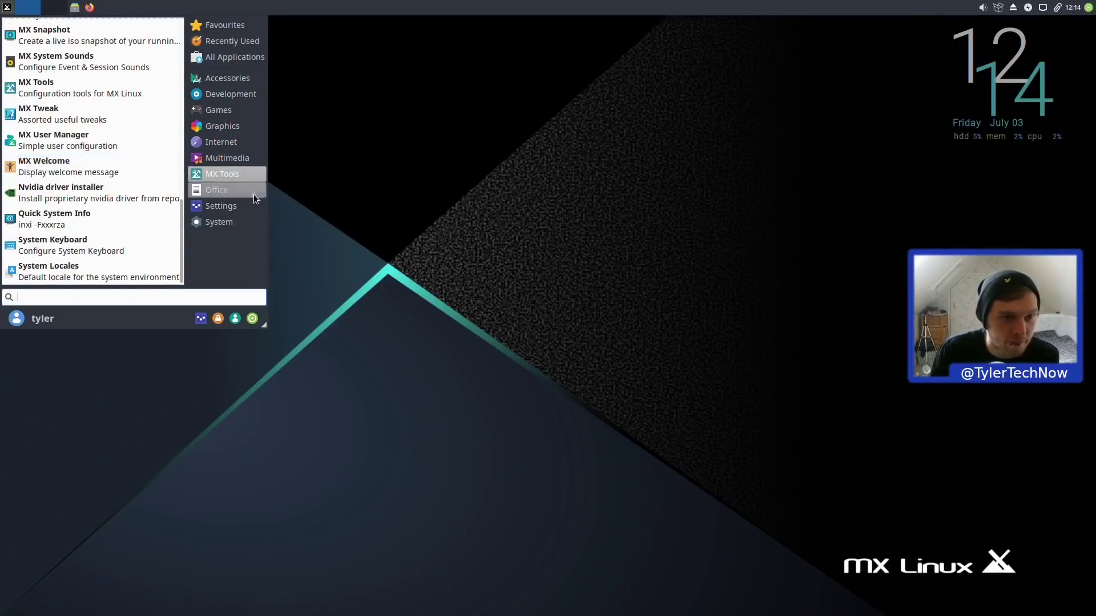
mouse_move(255, 198)
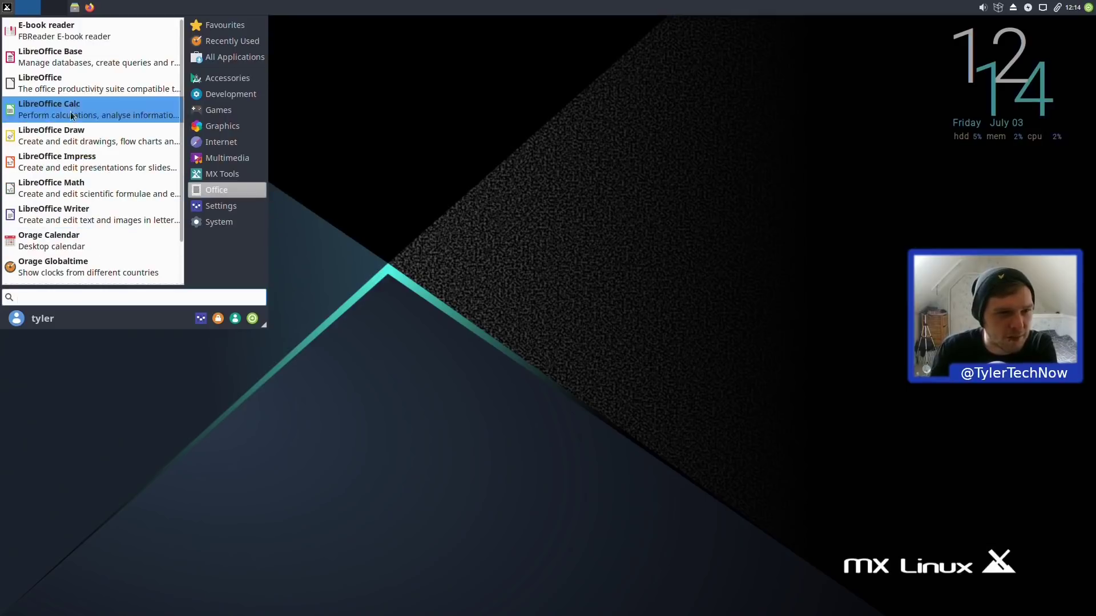
click(39, 91)
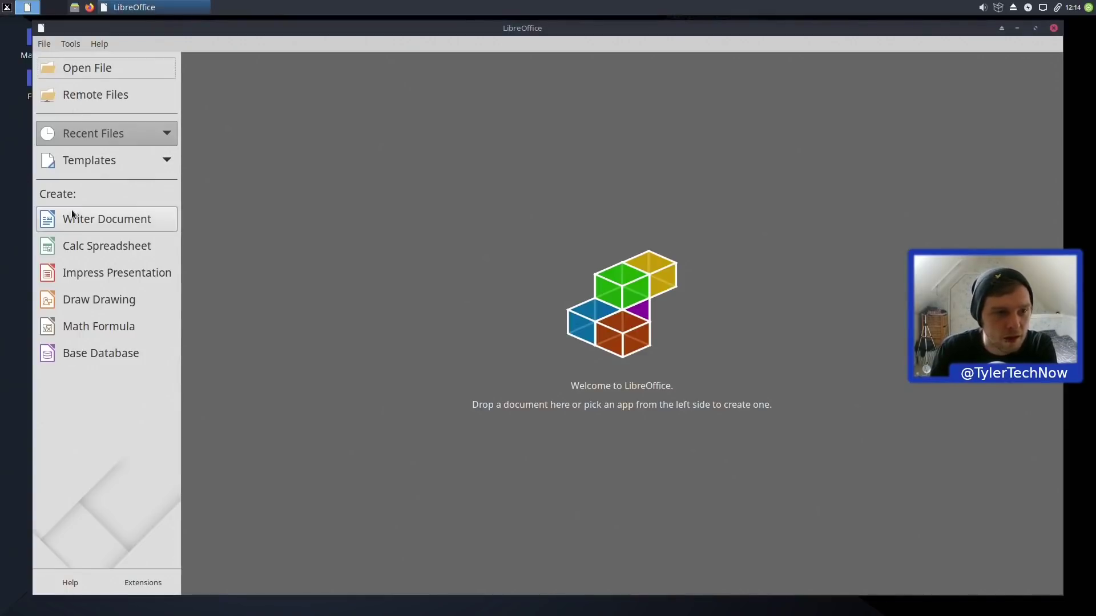
click(138, 217)
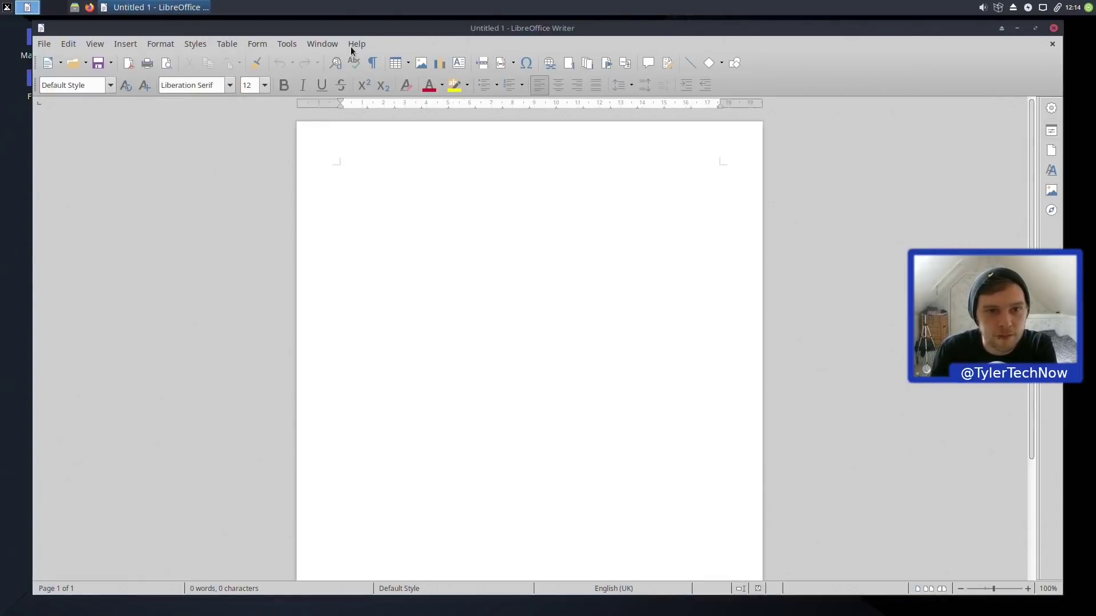
Check the LibreOffice version in the About information, highlight the version line and close the dialog.
click(355, 46)
click(387, 193)
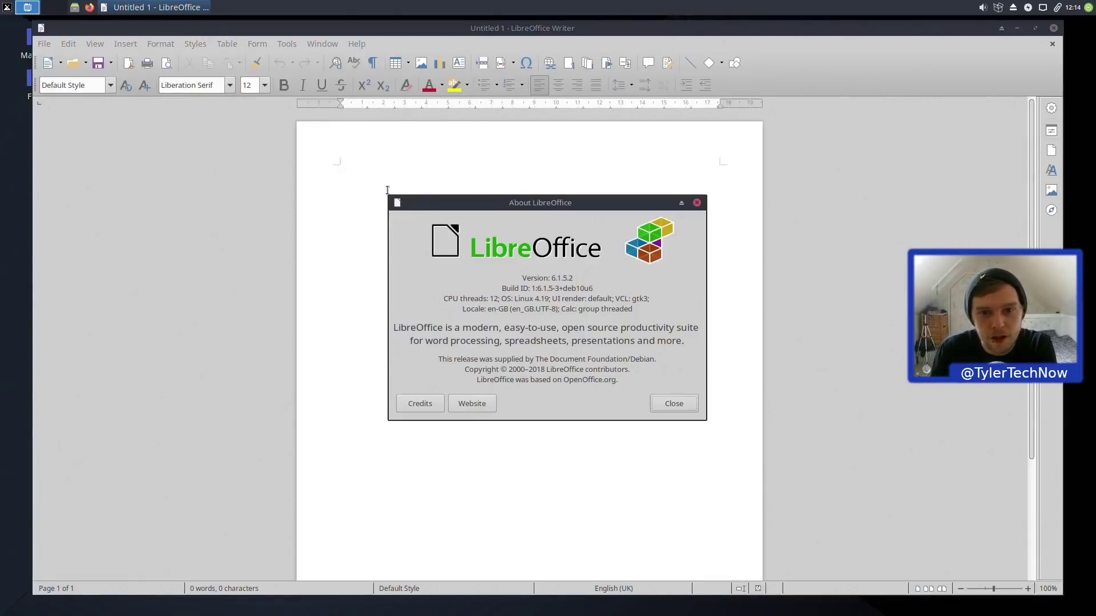
drag(576, 278, 490, 280)
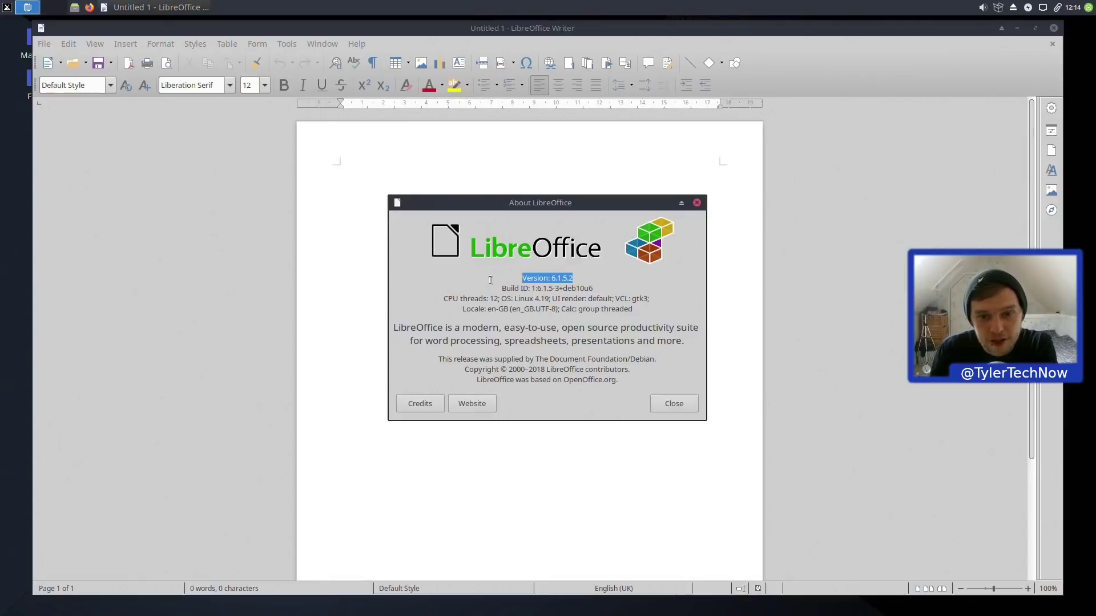
click(680, 404)
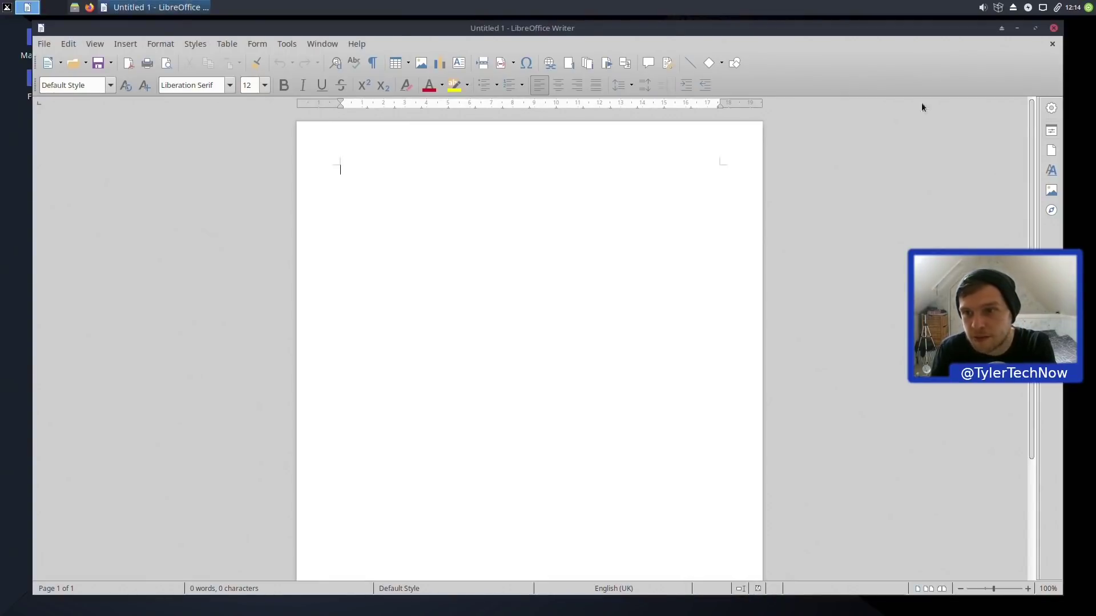
Enter the test text "Sdfsdf" in the blank document and close Writer without saving.
text(sdfsdf)
click(1054, 29)
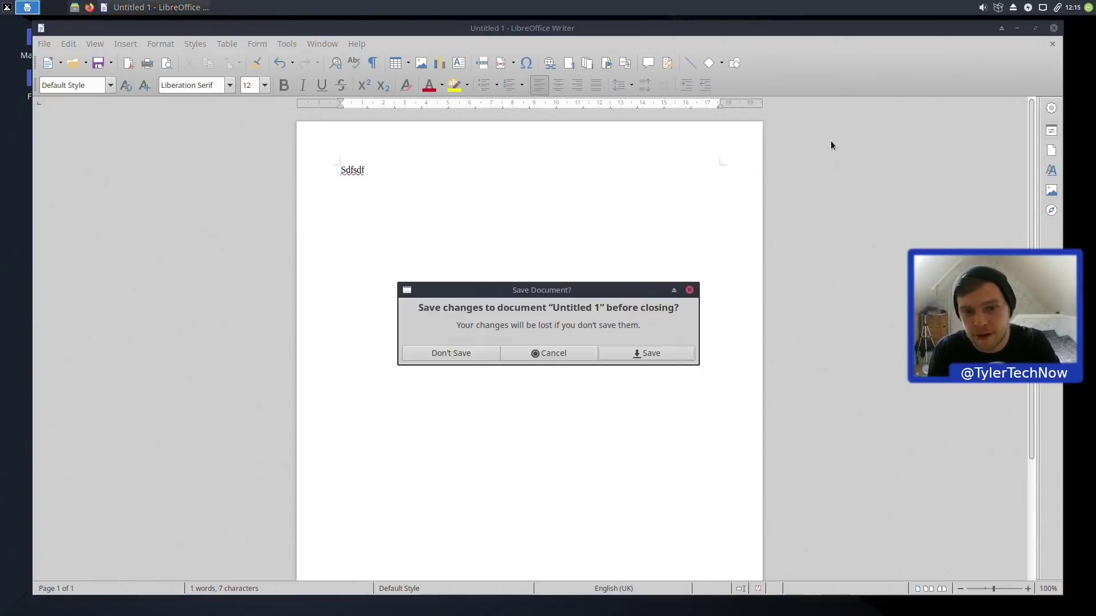
click(460, 354)
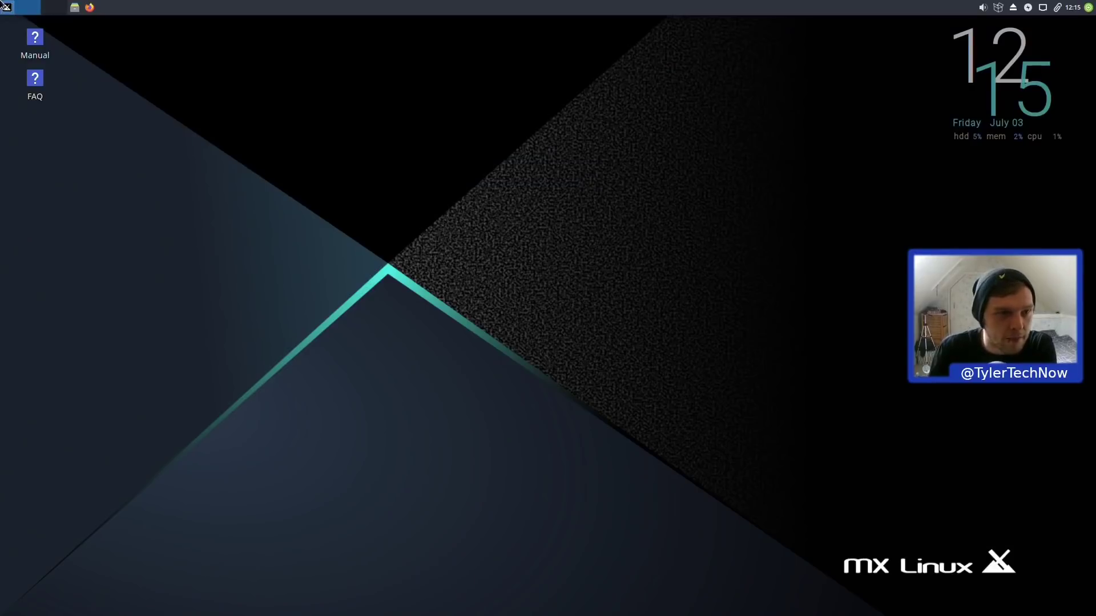
Browse the Settings and System applications, search for "appe" and open the Appearance settings.
click(6, 8)
mouse_move(227, 208)
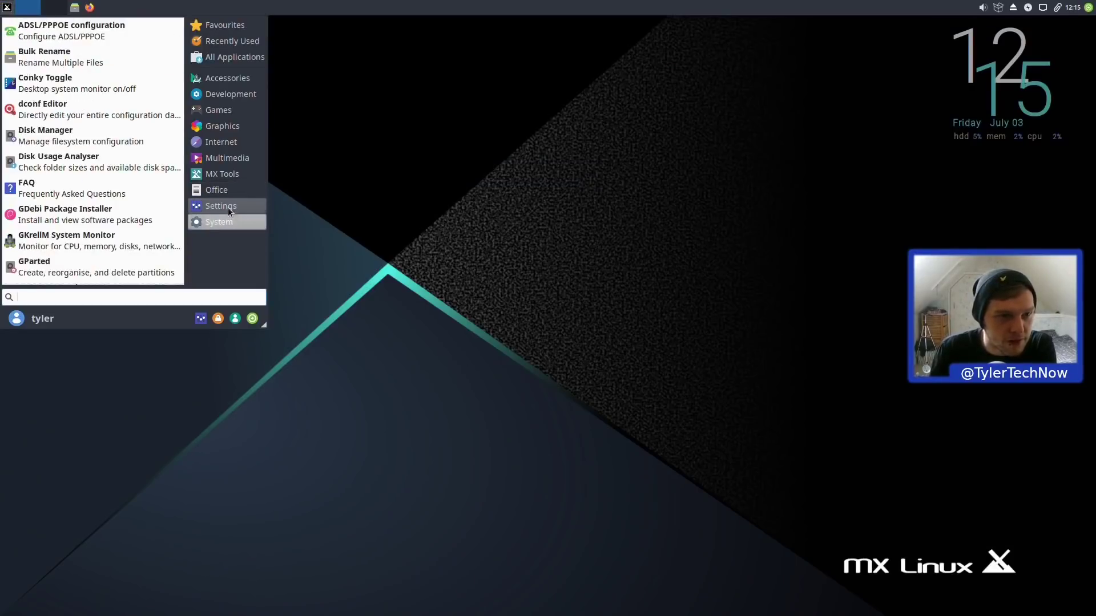
scroll(98, 57, down, 5)
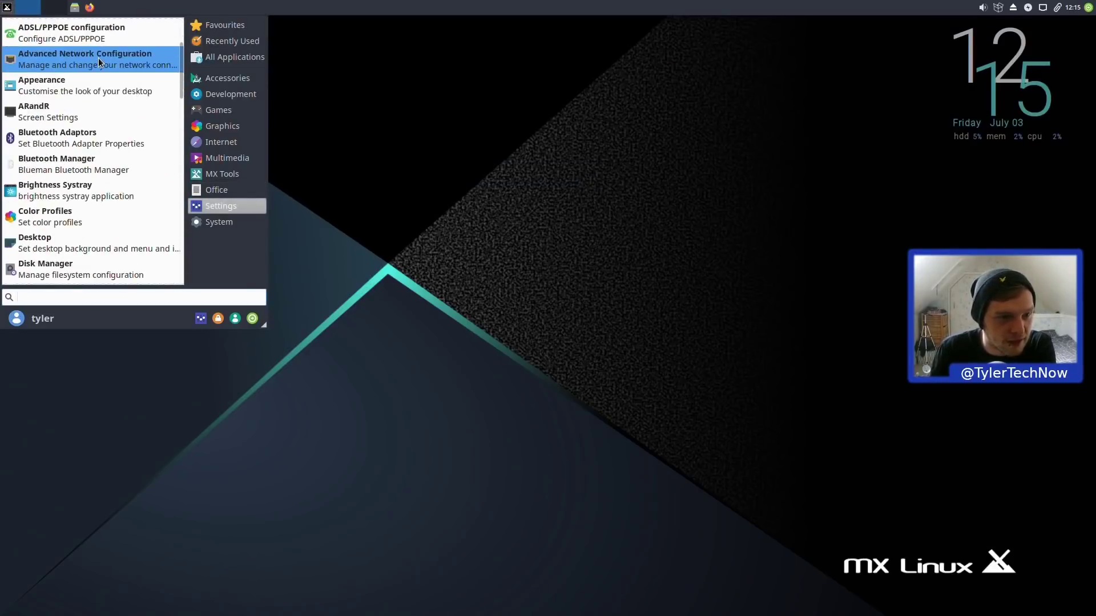
scroll(98, 57, down, 3)
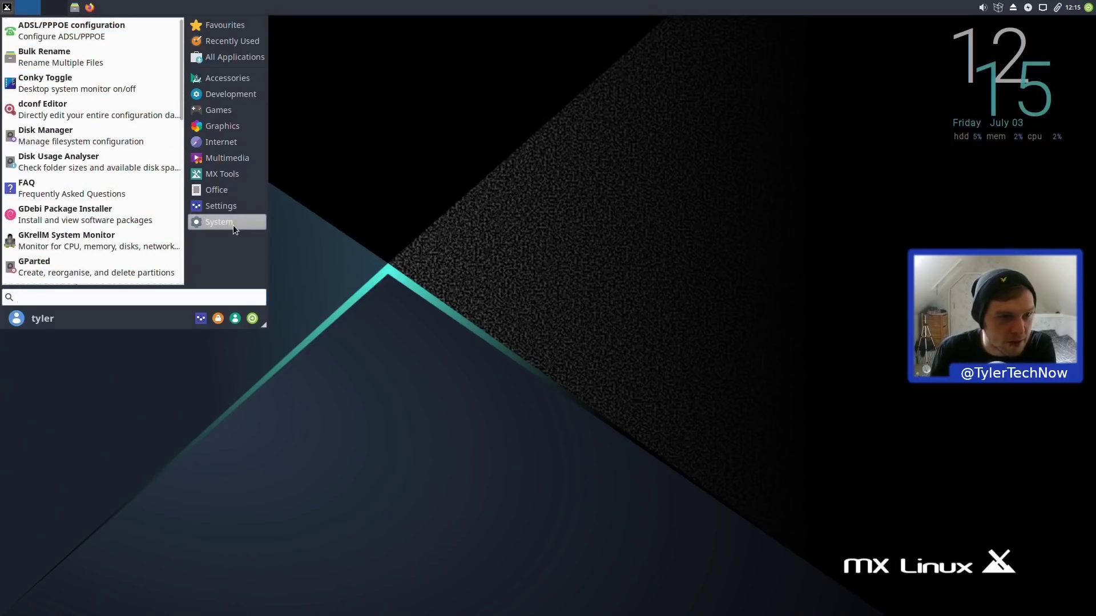
scroll(109, 88, down, 6)
scroll(109, 90, up, 3)
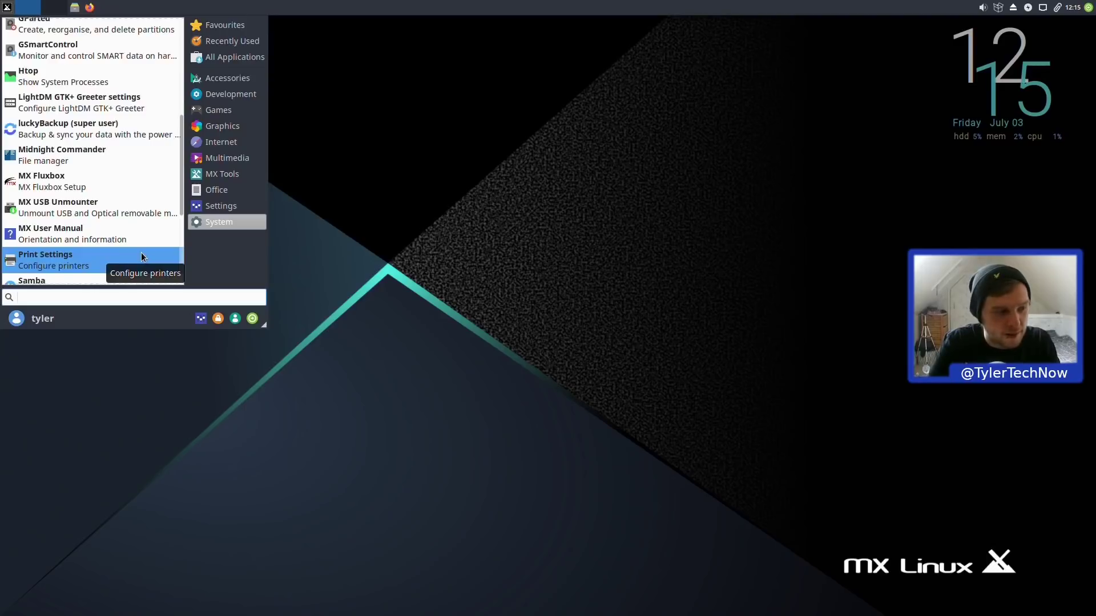
text(appe)
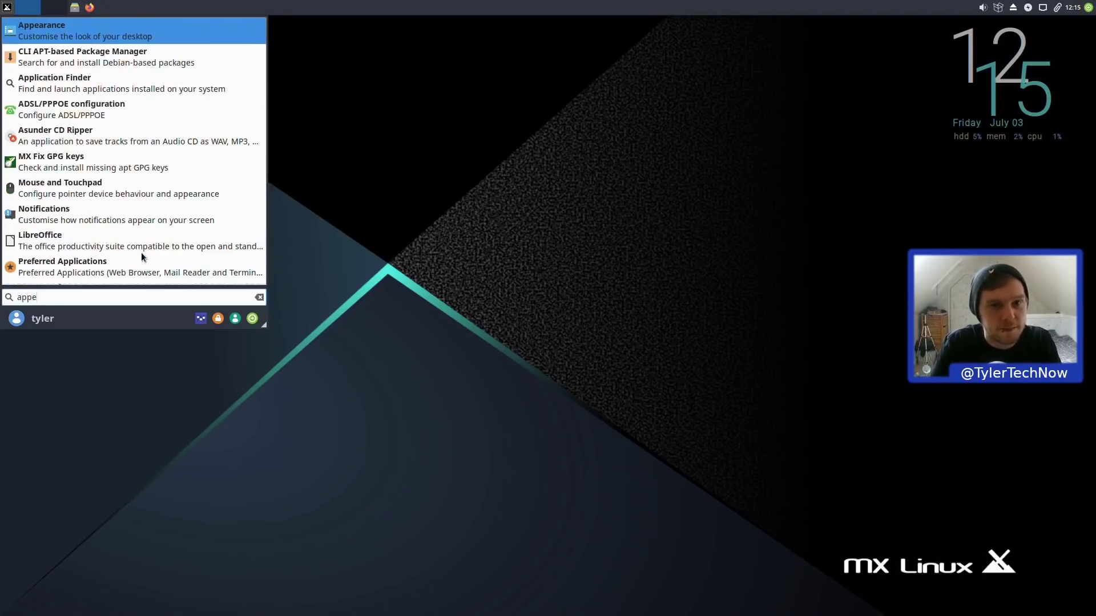
key(Return)
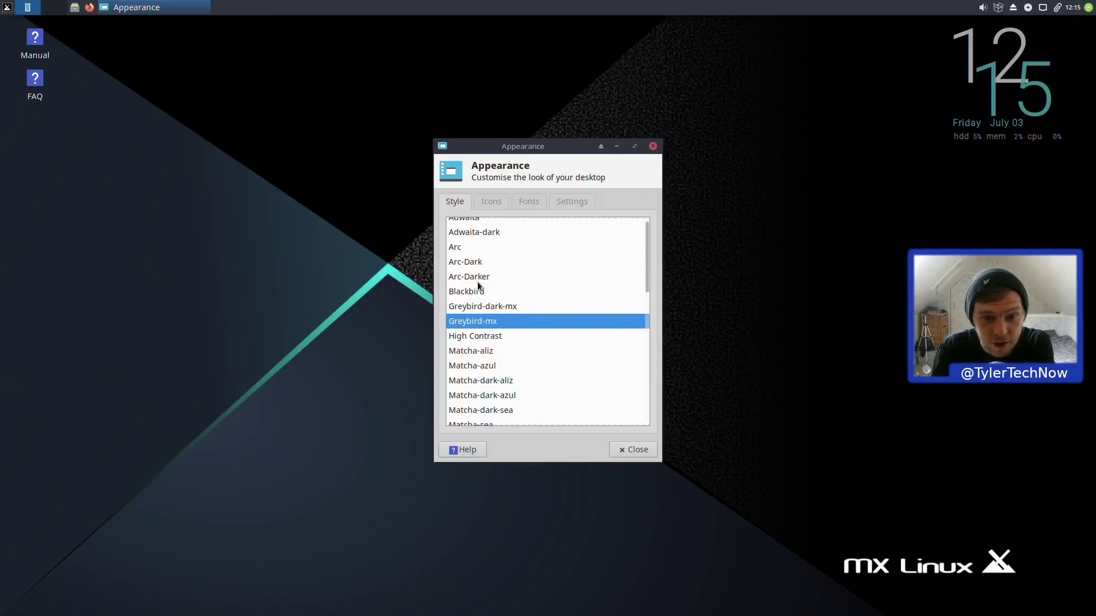
Browse the available desktop styles and icon themes in the Appearance settings.
drag(643, 239, 612, 193)
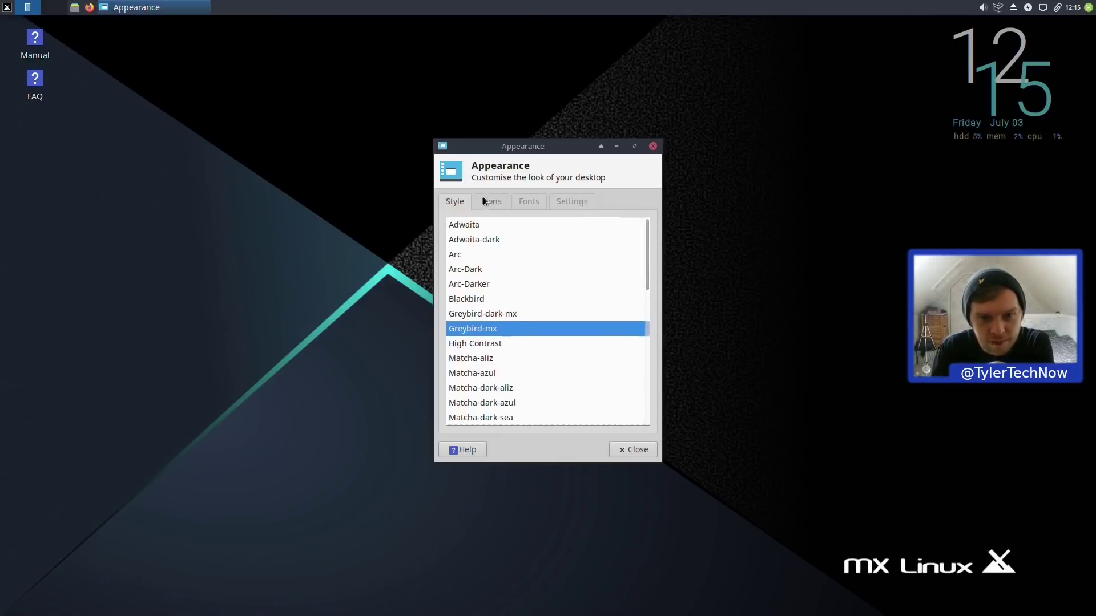
click(506, 198)
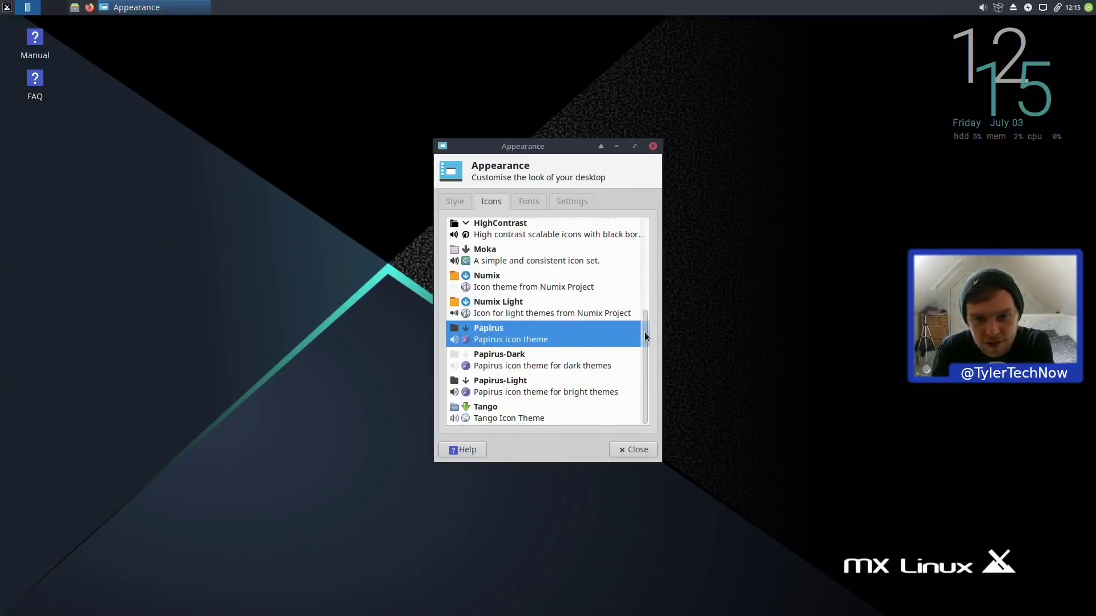
drag(648, 338, 647, 315)
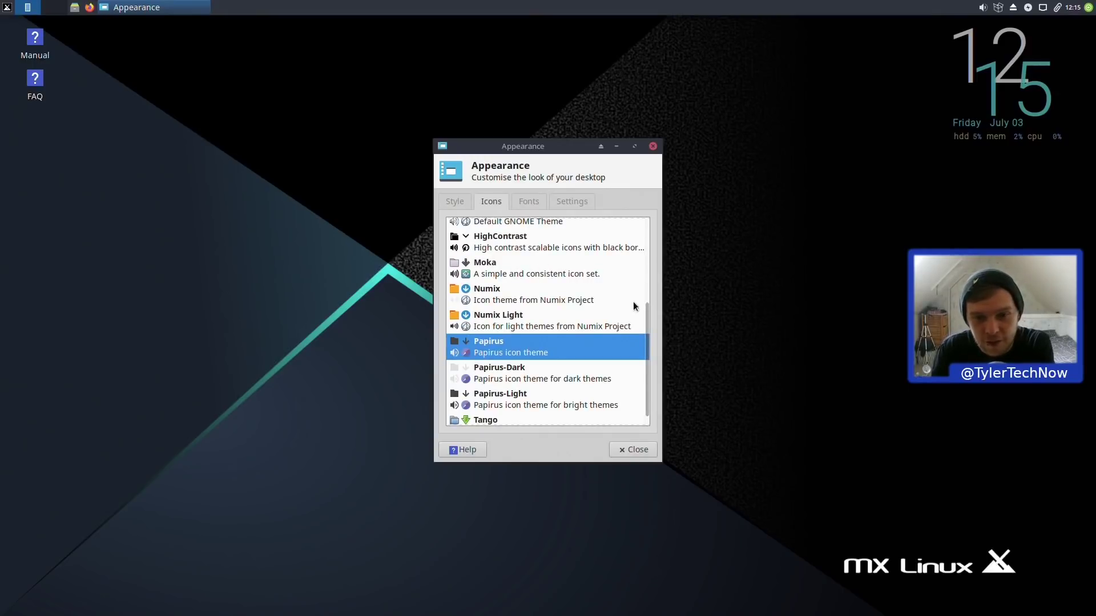
drag(644, 308, 638, 223)
click(465, 201)
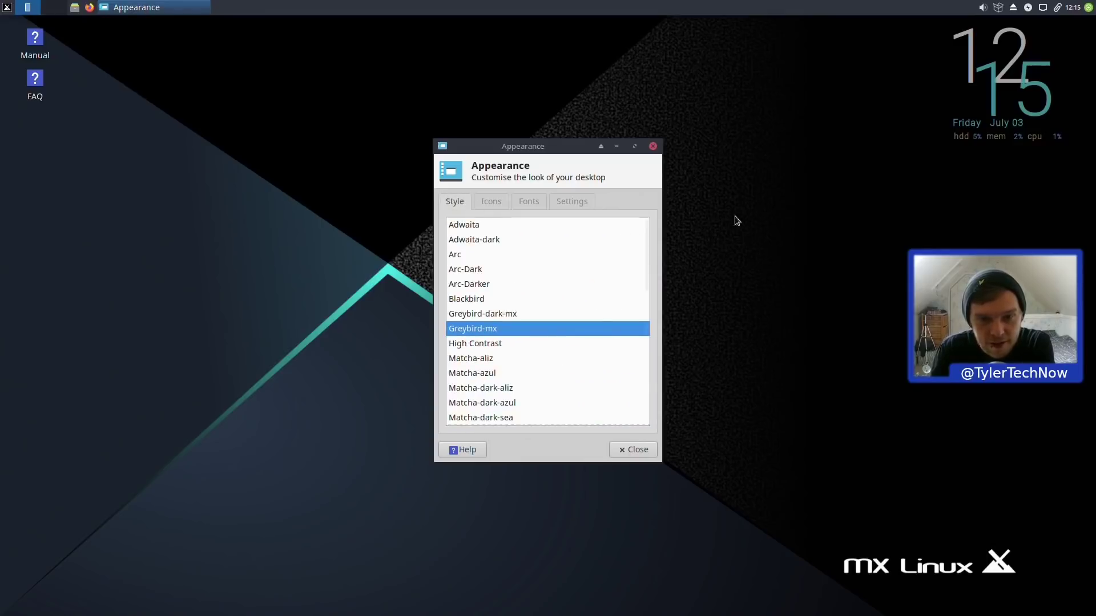
Apply the Greybird-dark-mx style and place a file manager window beside the Appearance settings to preview it.
click(491, 317)
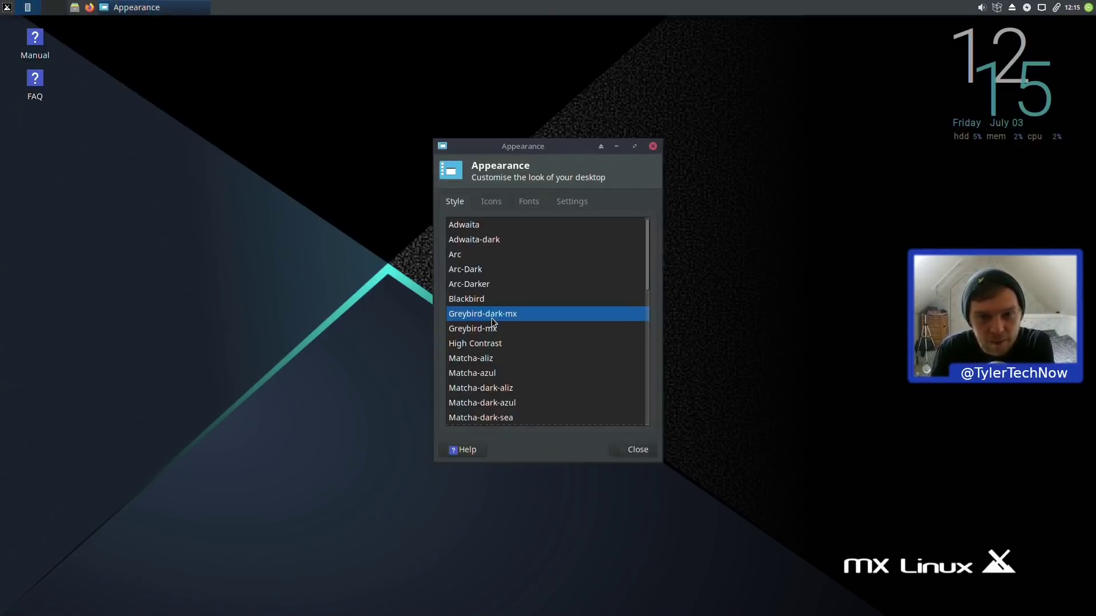
click(74, 6)
drag(382, 222, 827, 159)
drag(482, 146, 286, 162)
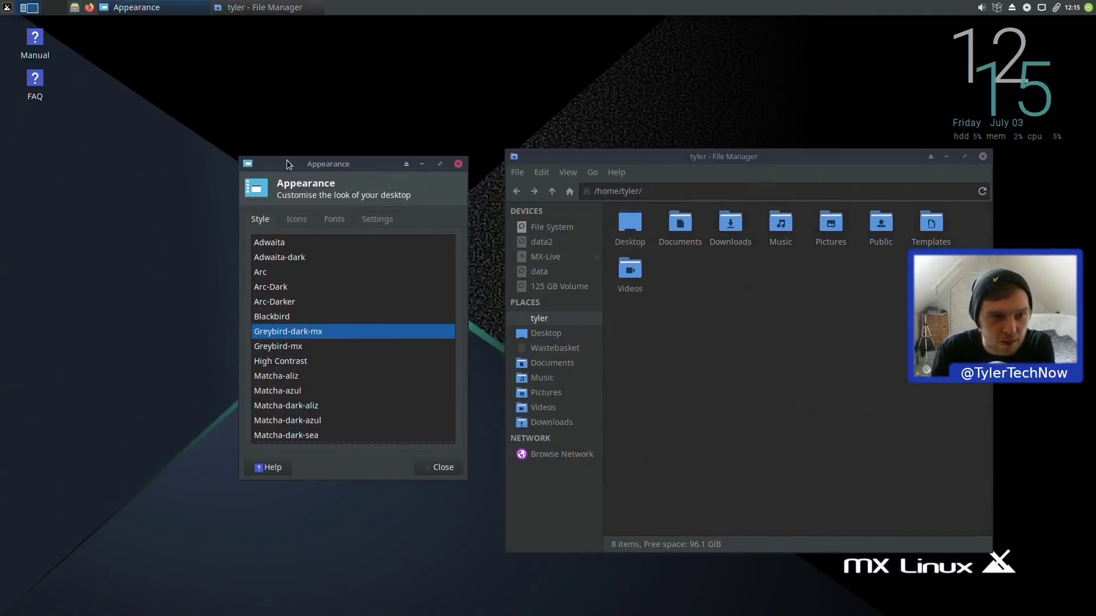
click(6, 7)
text(wind)
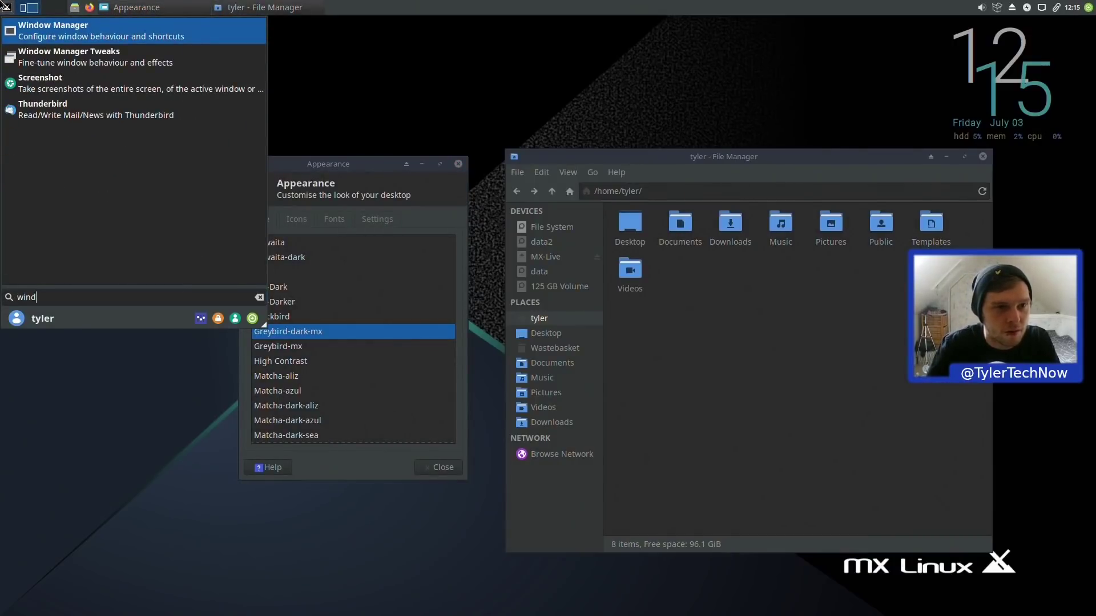
key(Down)
key(Return)
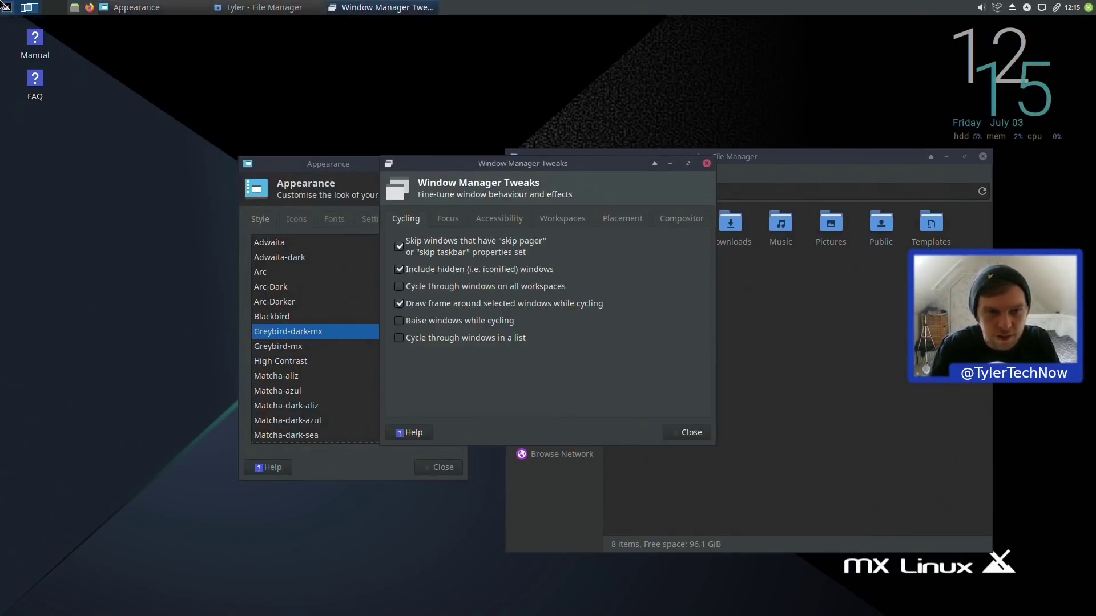
Search the applications for "wind", open the Window Manager settings and apply the Greybird-dark-mx window theme.
click(5, 6)
text(wind)
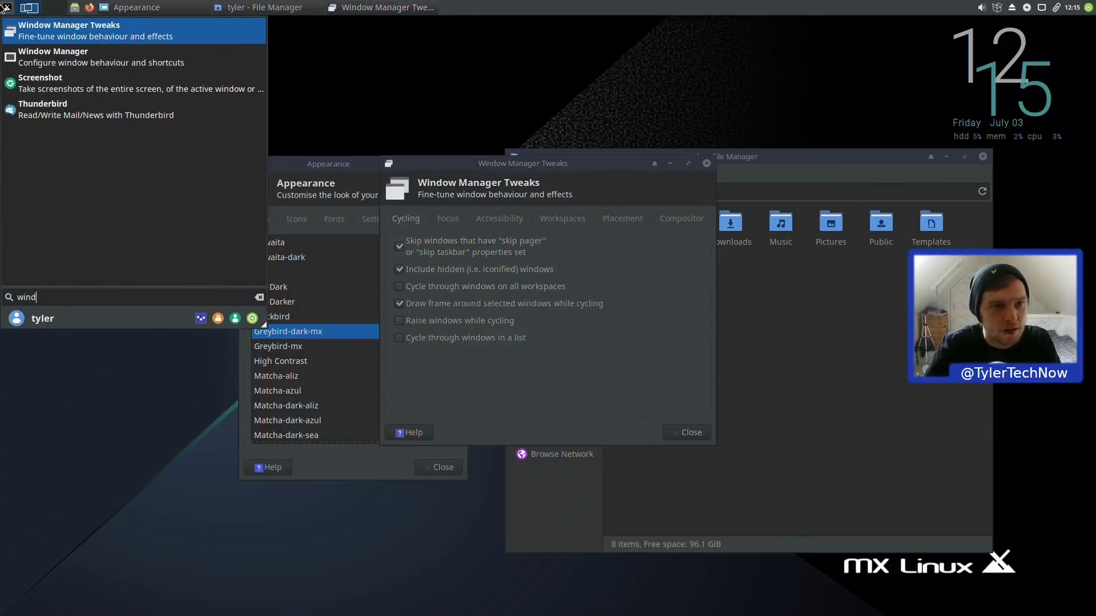
key(Down)
key(Return)
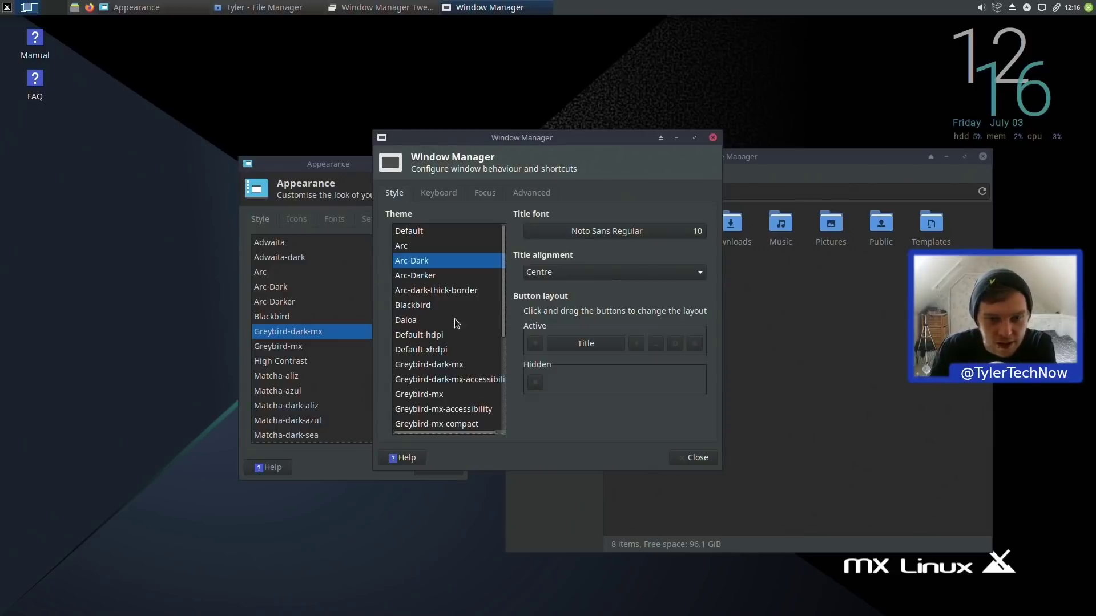
click(456, 365)
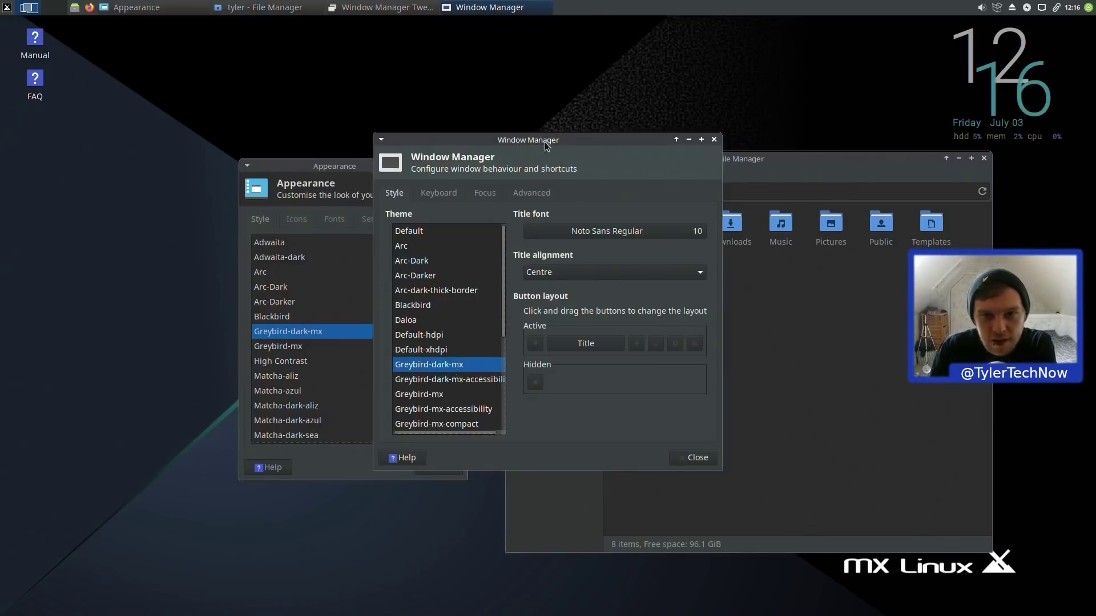
Place the Window Manager and file manager windows side by side and compare the Arc-dark-thick-border theme with Greybird-dark-mx.
drag(577, 140, 322, 83)
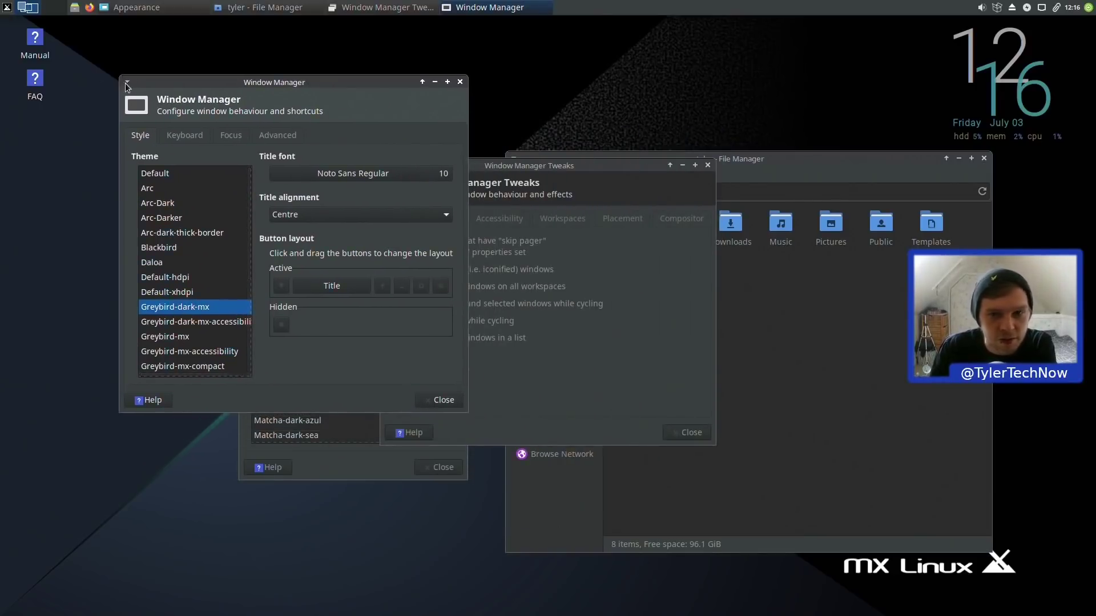
drag(820, 155, 862, 85)
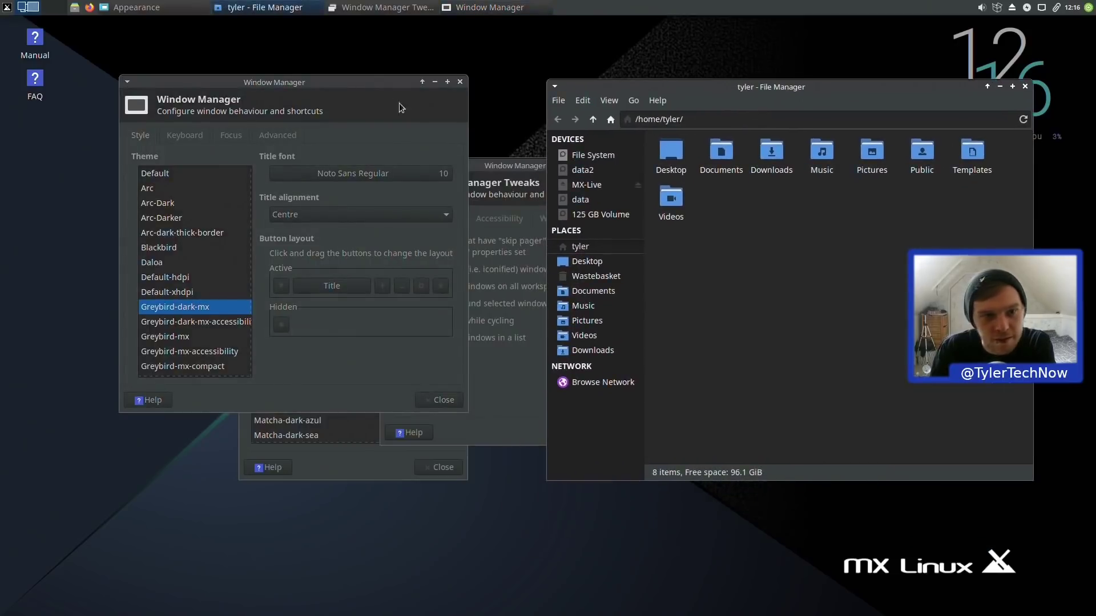
drag(302, 112, 225, 138)
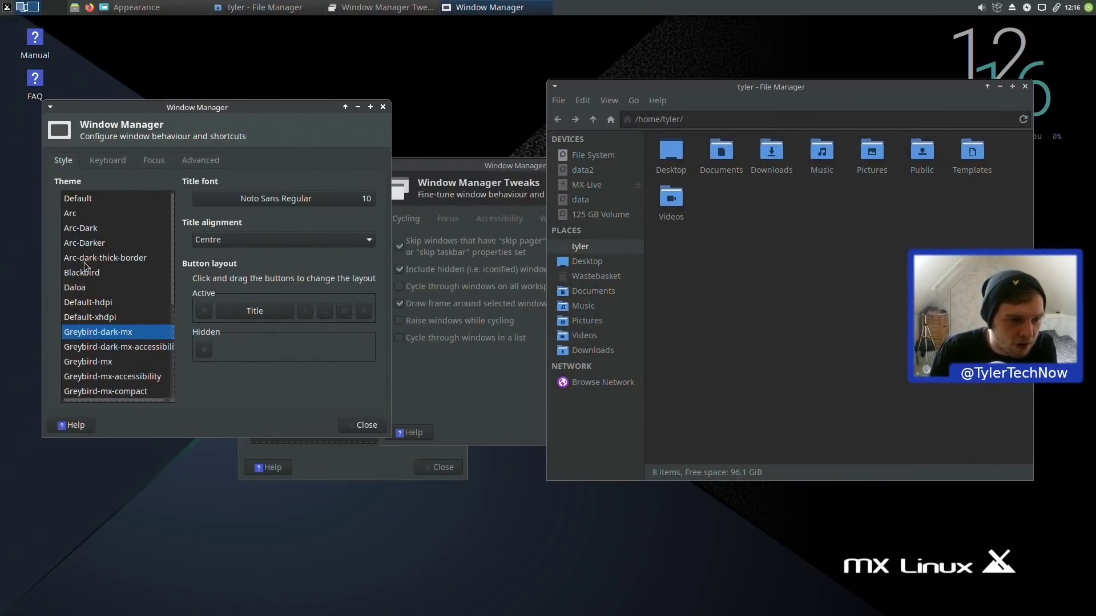
click(122, 261)
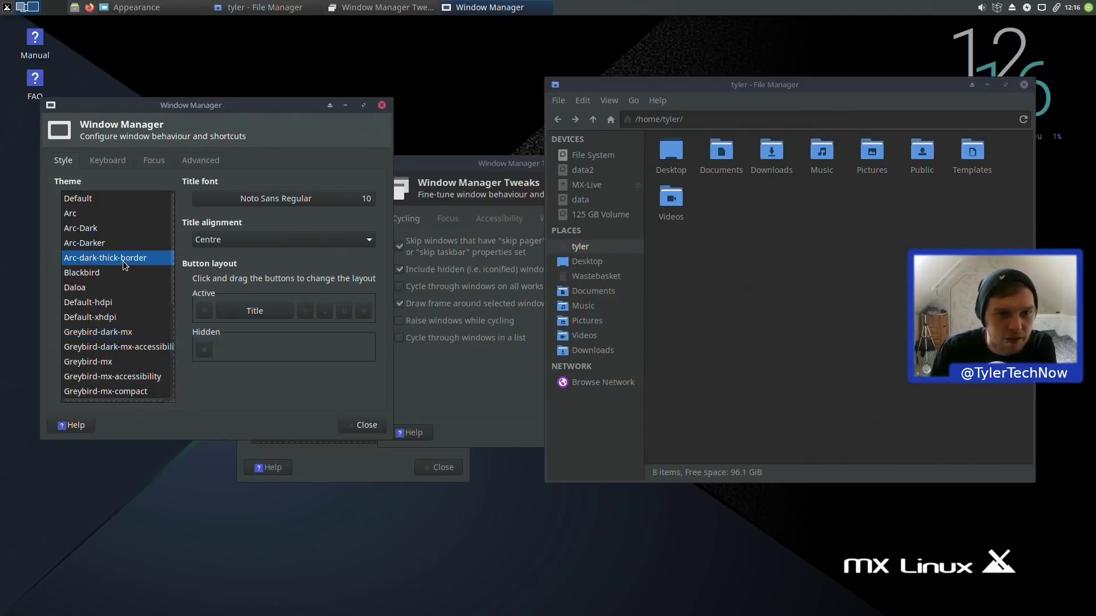
click(112, 334)
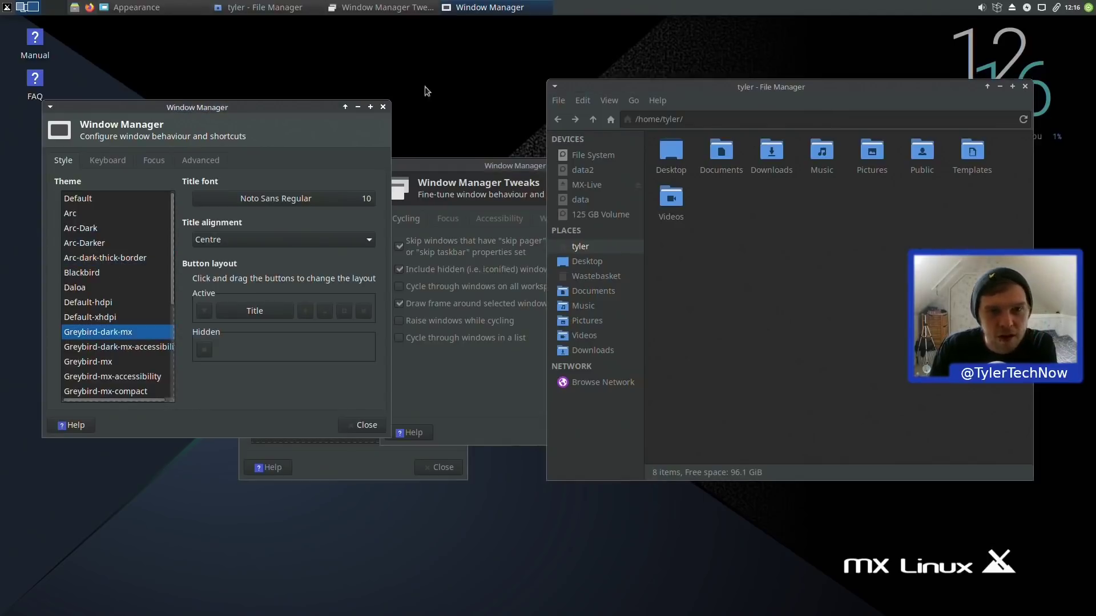
Close the Window Manager, Window Manager Tweaks, Appearance and file manager windows.
click(382, 105)
drag(472, 174, 307, 126)
click(506, 374)
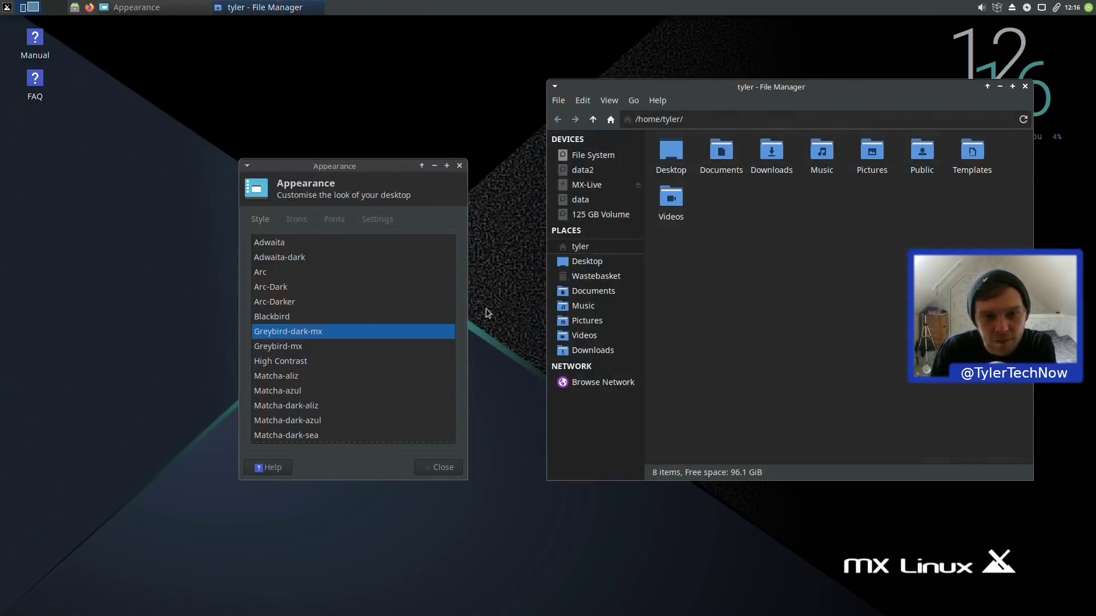
click(459, 166)
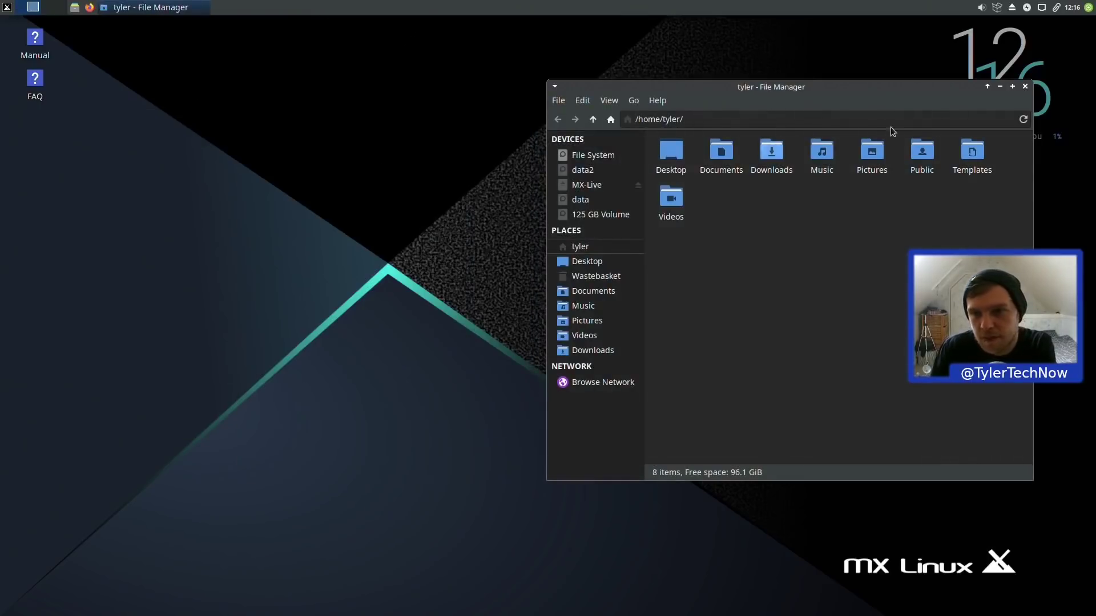
drag(1027, 92, 755, 94)
click(750, 88)
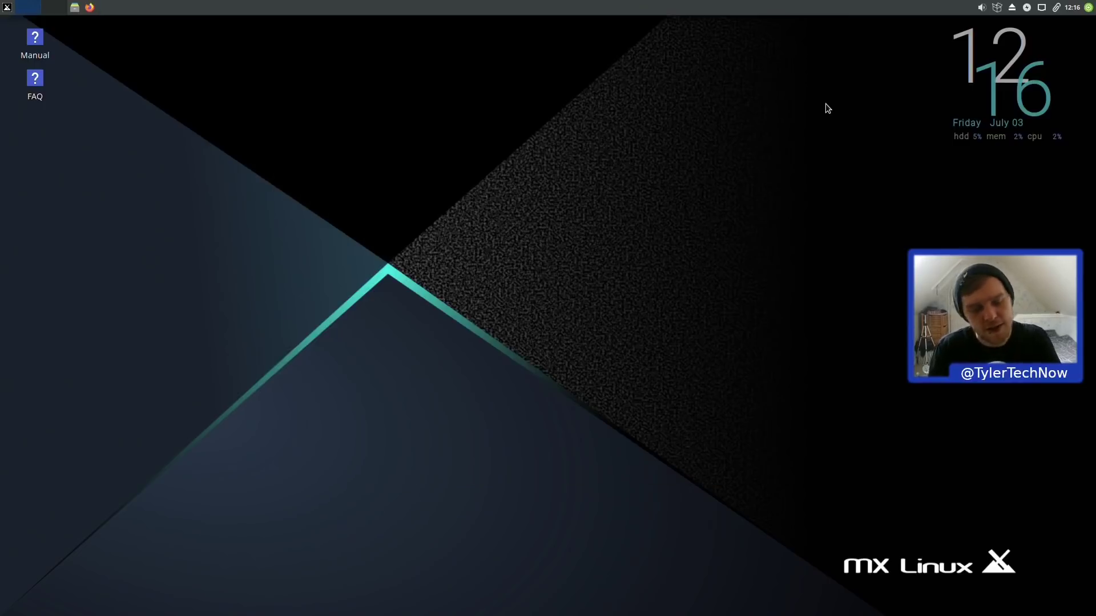
Run htop in a new terminal to check memory use and close the terminal window despite the running process.
key(ctrl+alt+t)
text(htop)
key(Return)
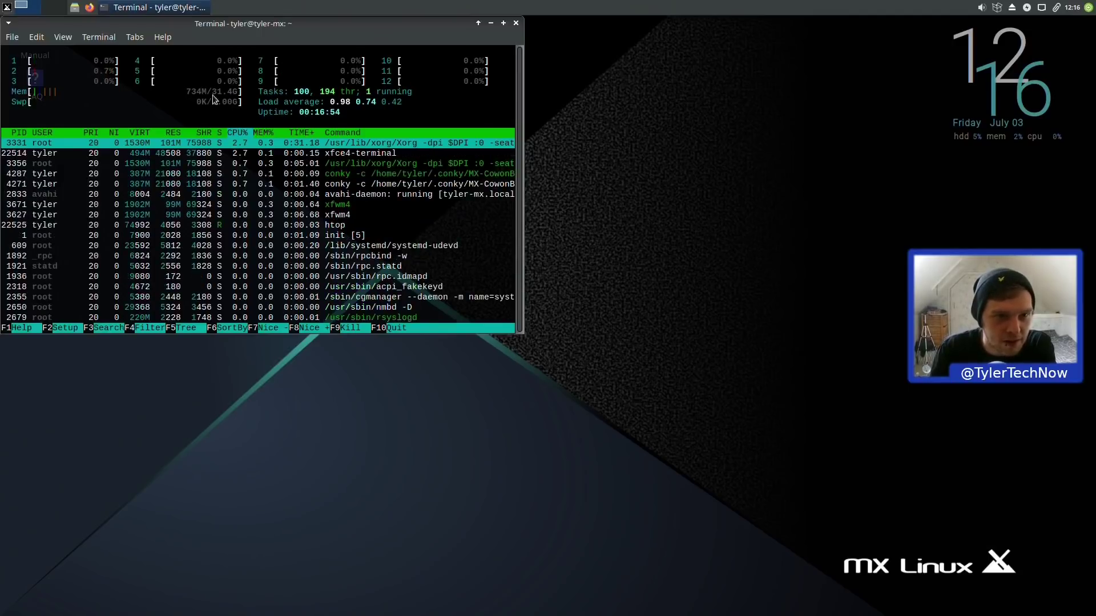
drag(220, 22, 492, 64)
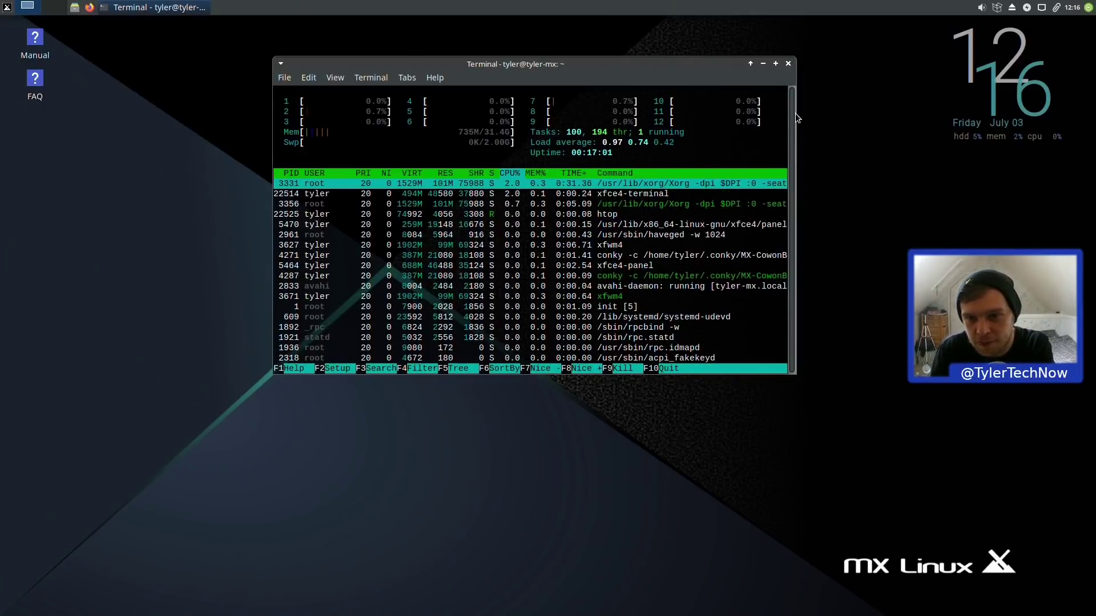
click(788, 65)
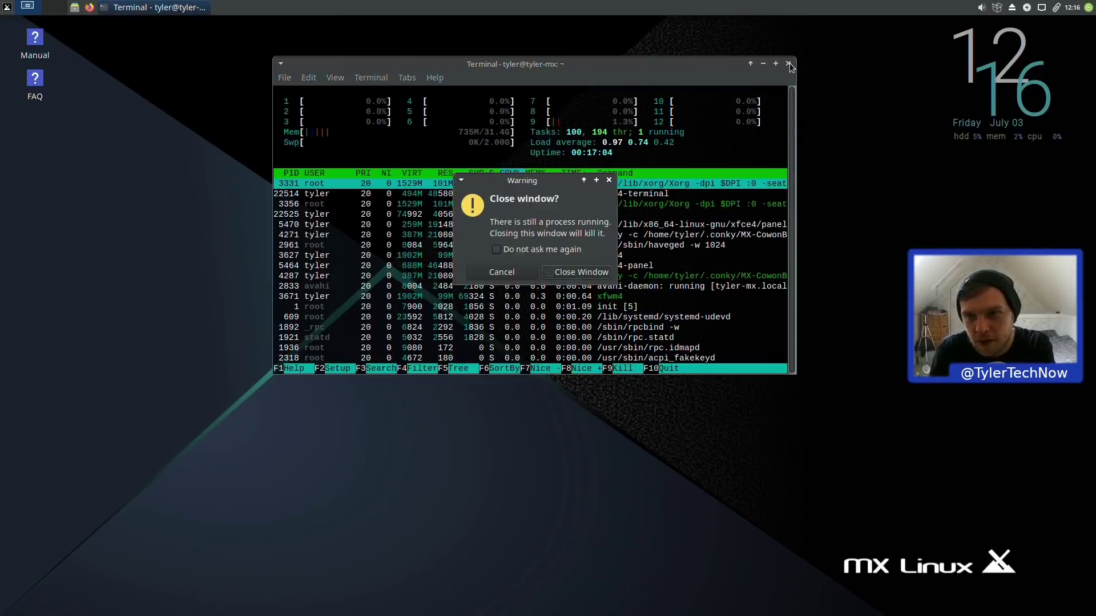
click(605, 274)
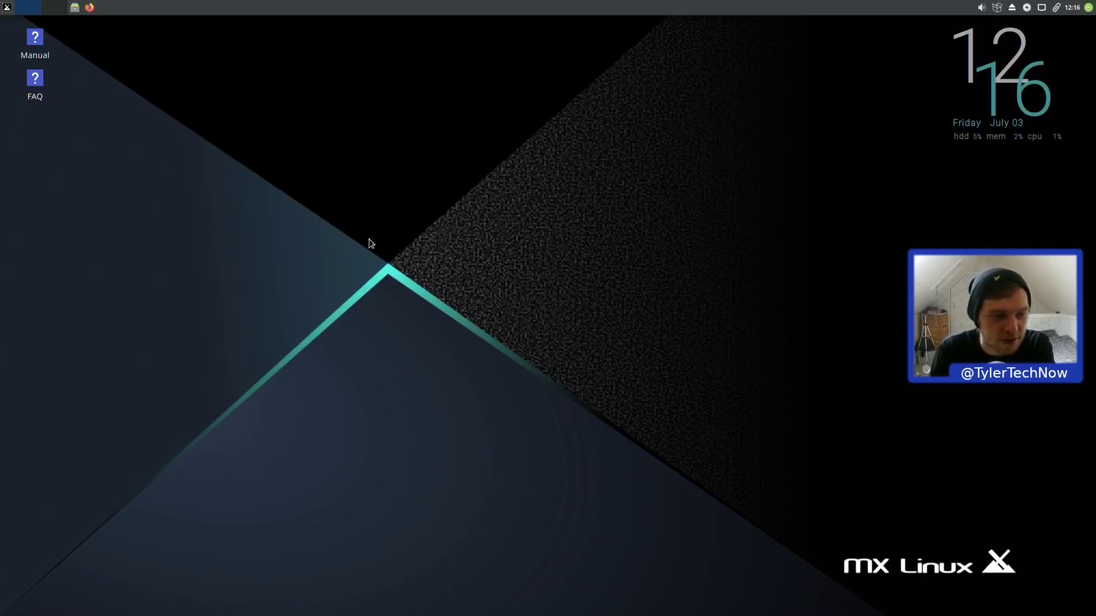
Browse the System applications, launch luckyBackup (super user) and authenticate with the root password.
click(6, 7)
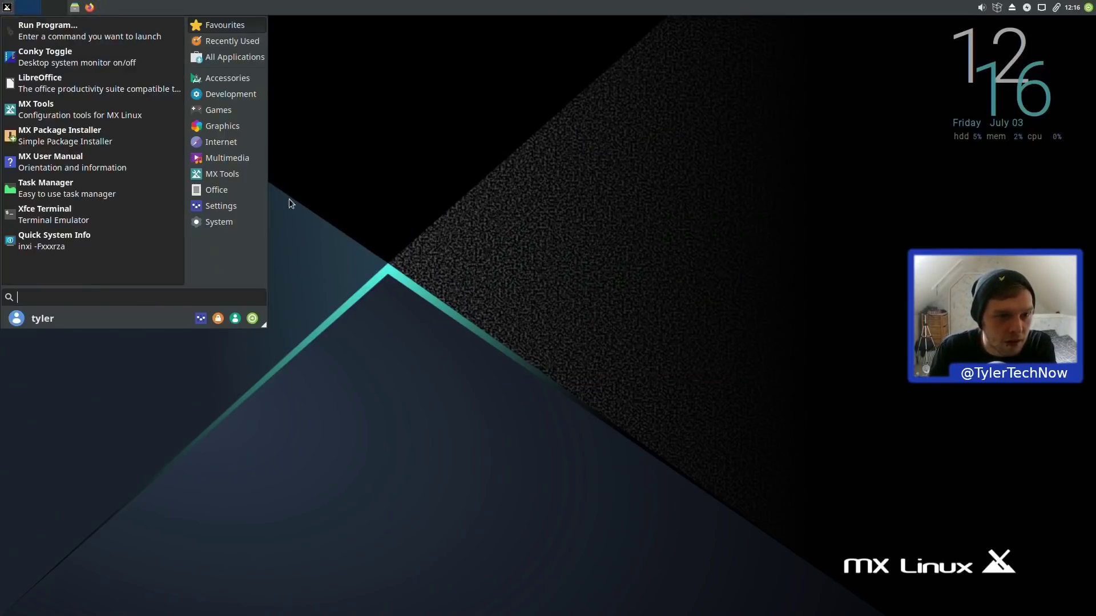
click(240, 222)
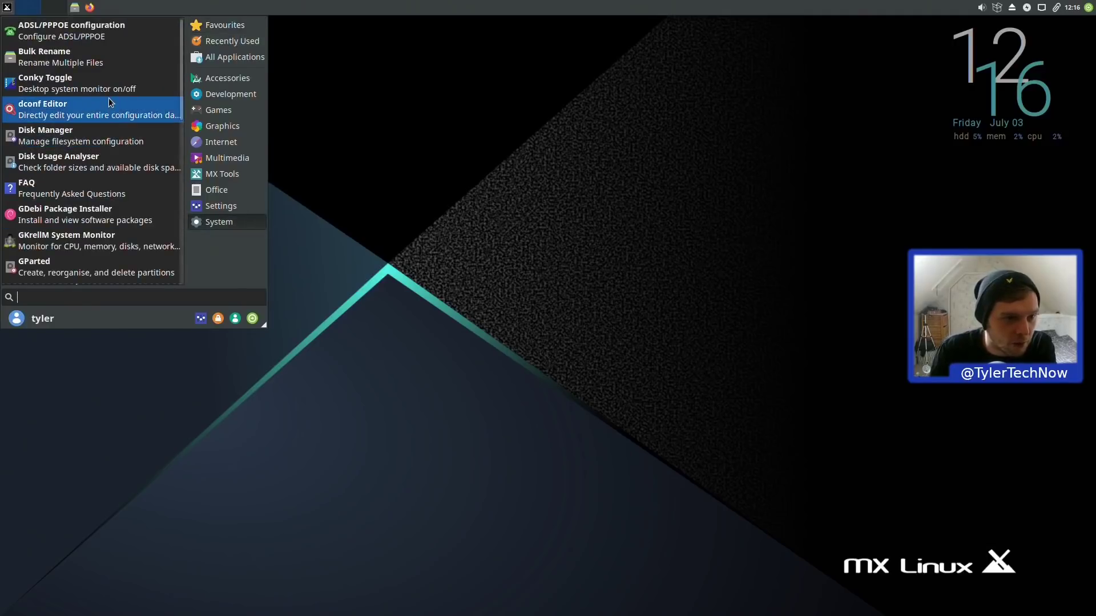
scroll(108, 97, down, 5)
mouse_move(190, 115)
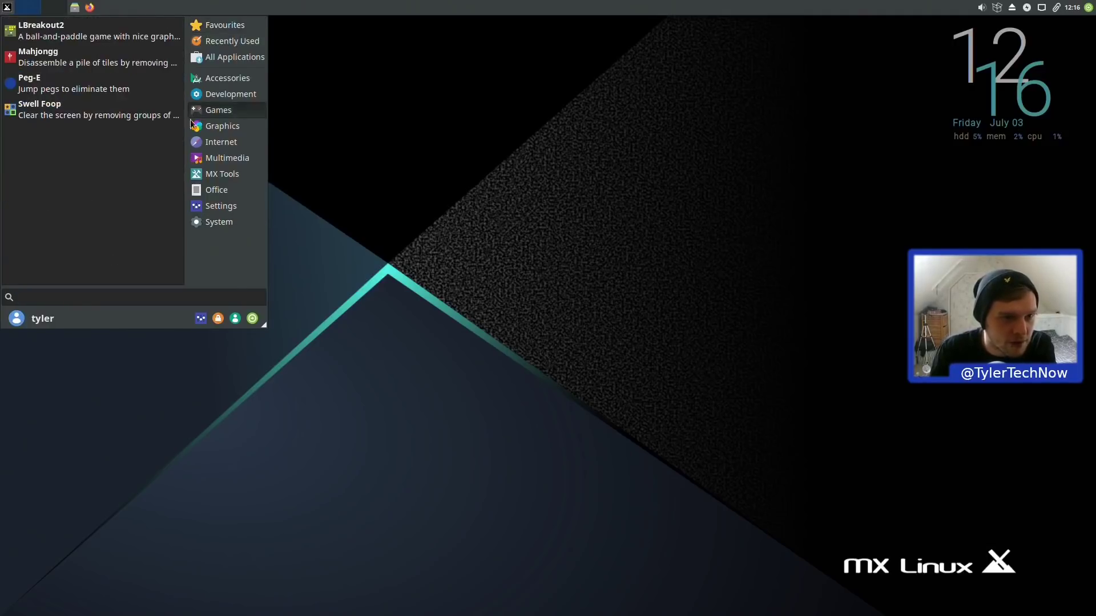
mouse_move(223, 222)
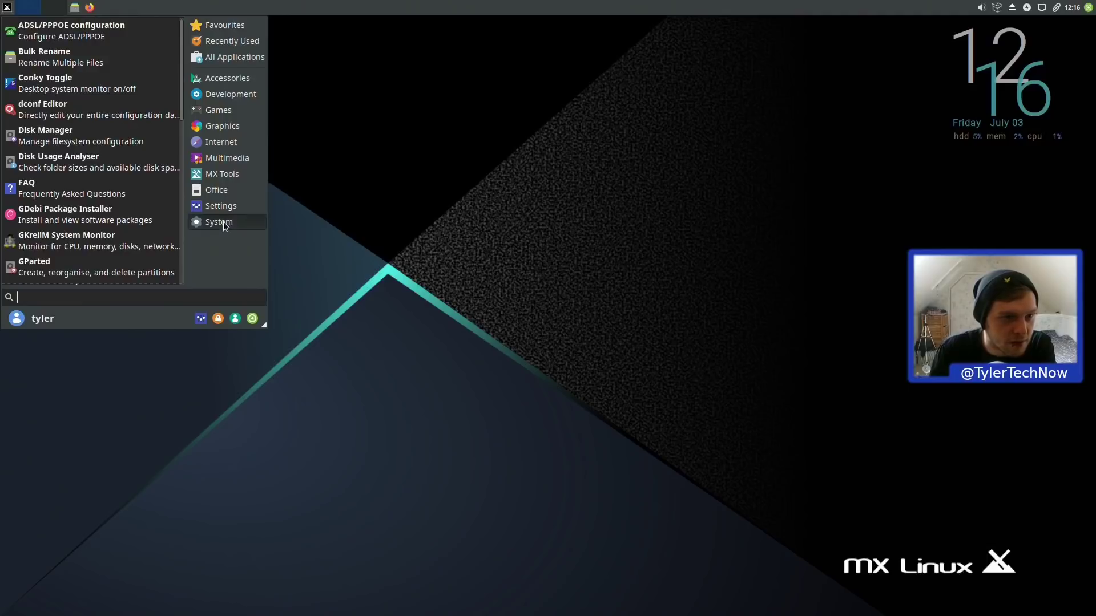
scroll(146, 221, down, 3)
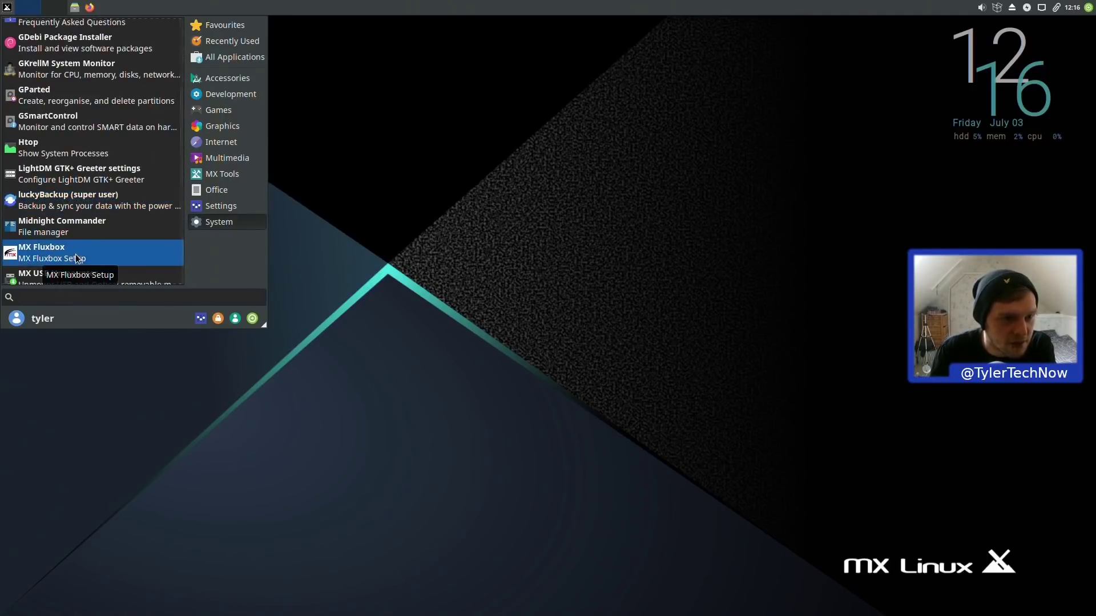
click(65, 210)
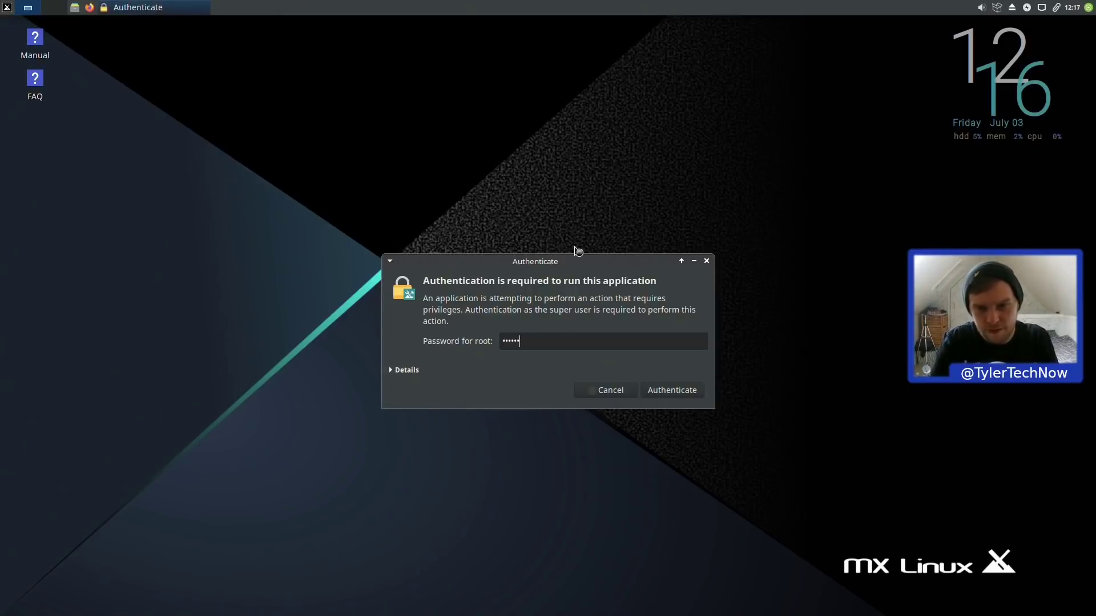
key(Return)
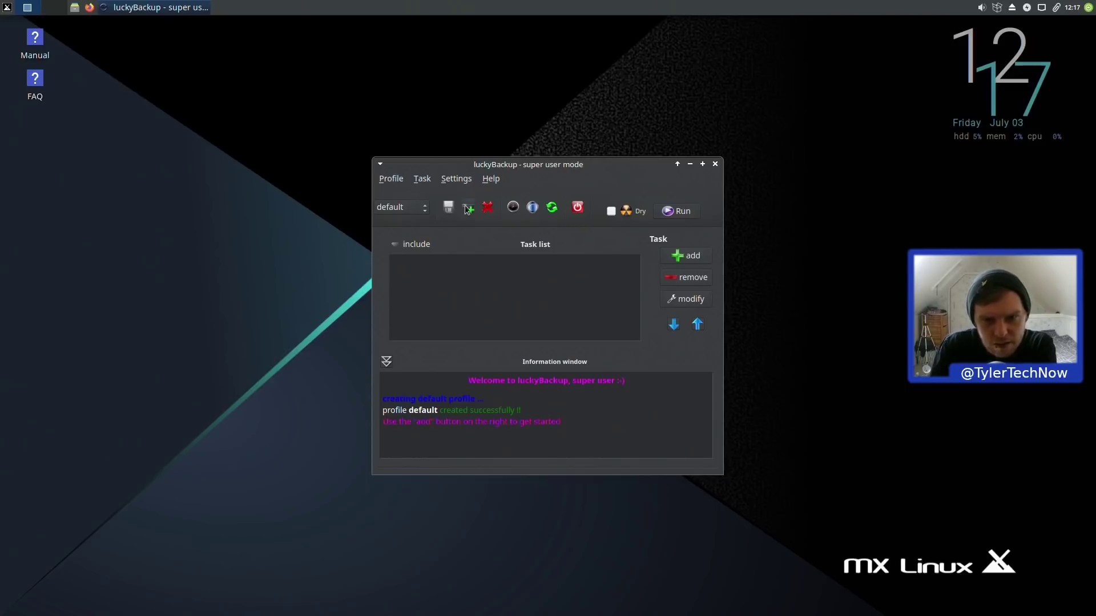
Explore adding a backup task with a sample name sdfsfsf, browse possible source and destination directories, and cancel the task.
click(704, 261)
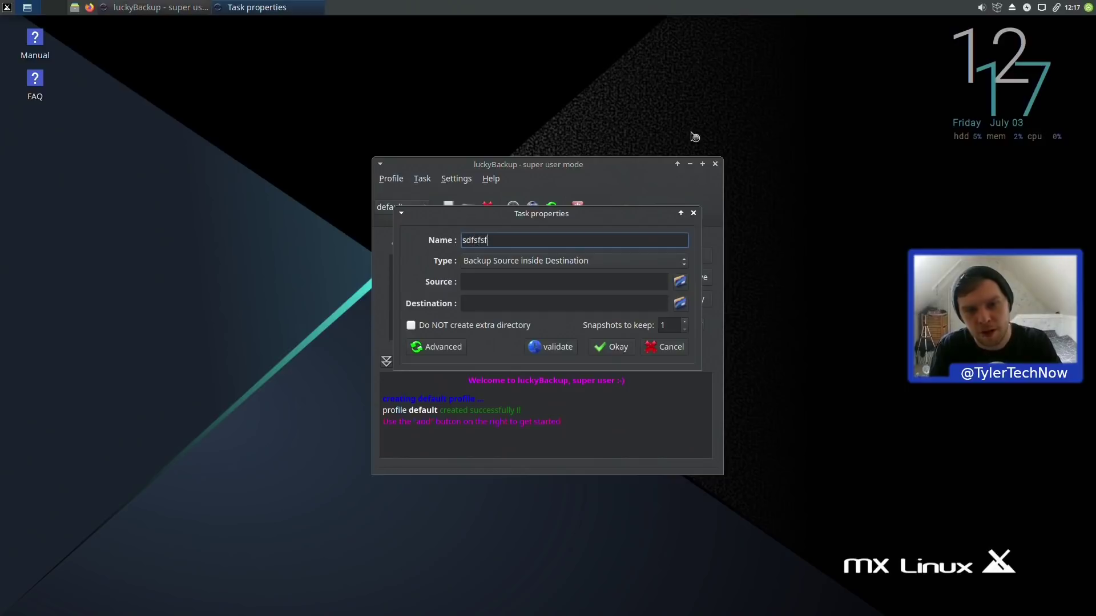
click(680, 282)
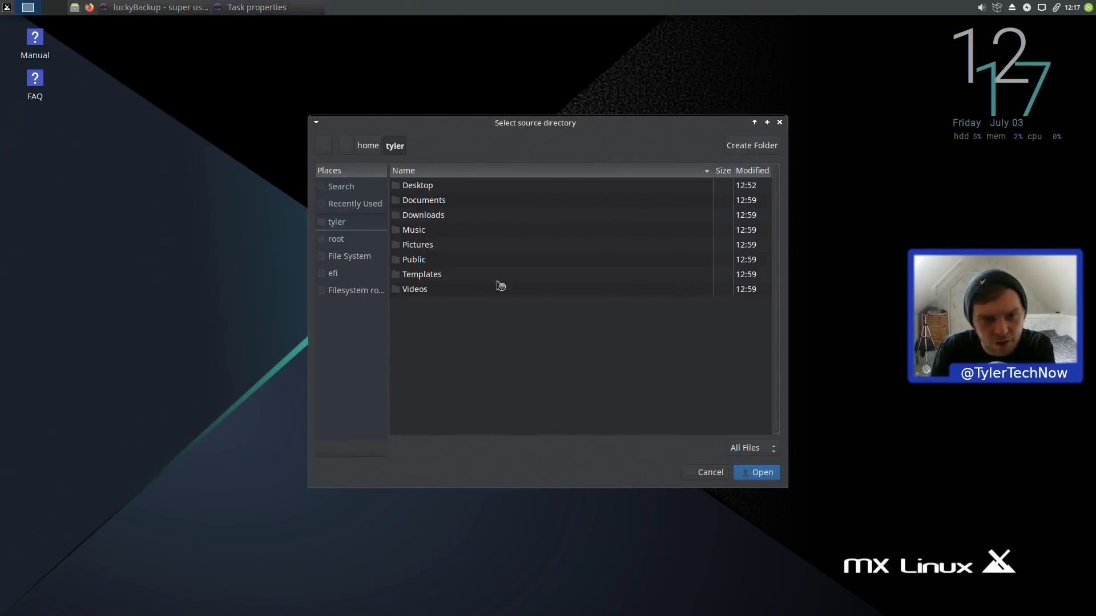
double_click(427, 217)
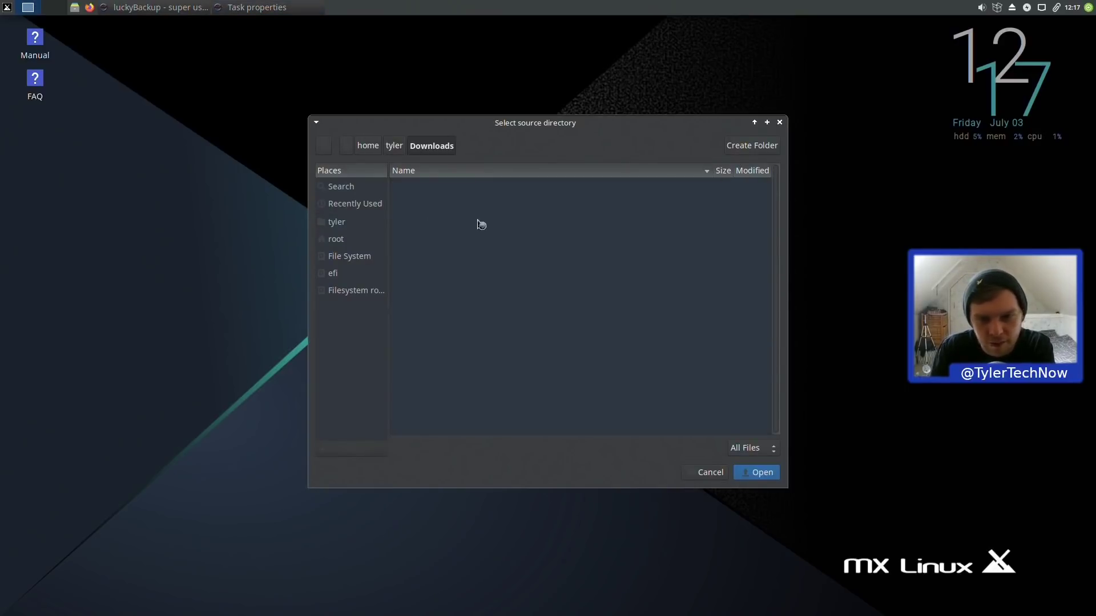
click(708, 475)
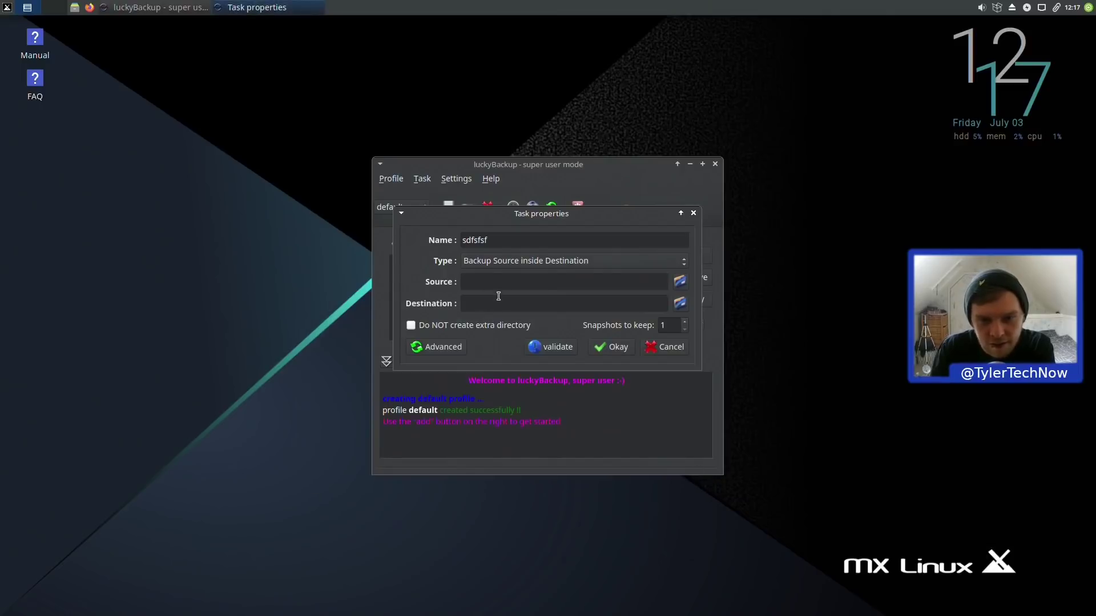
click(679, 303)
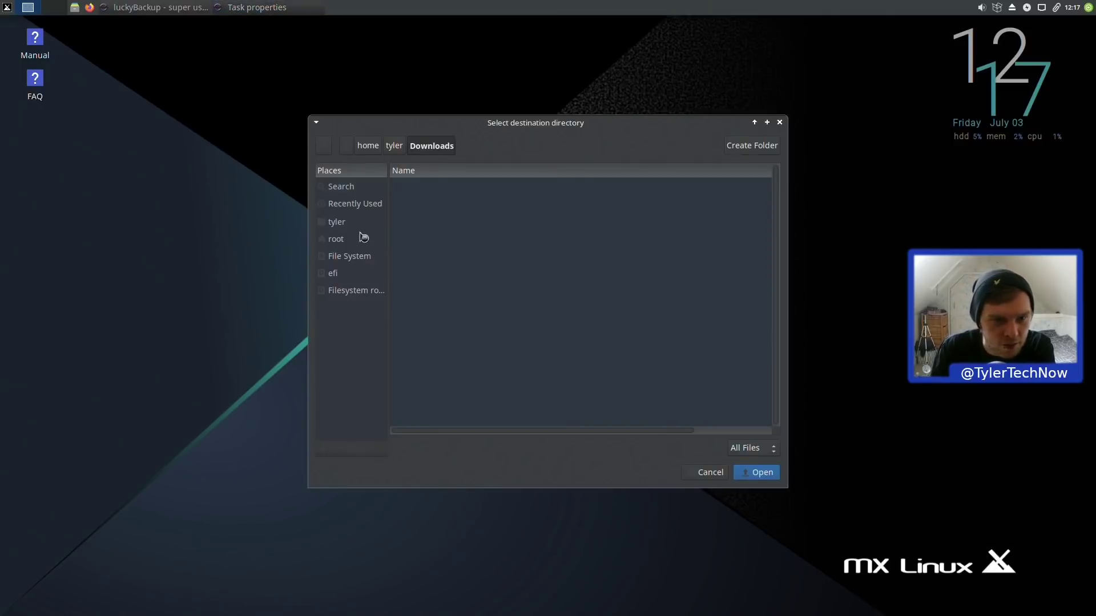
click(378, 147)
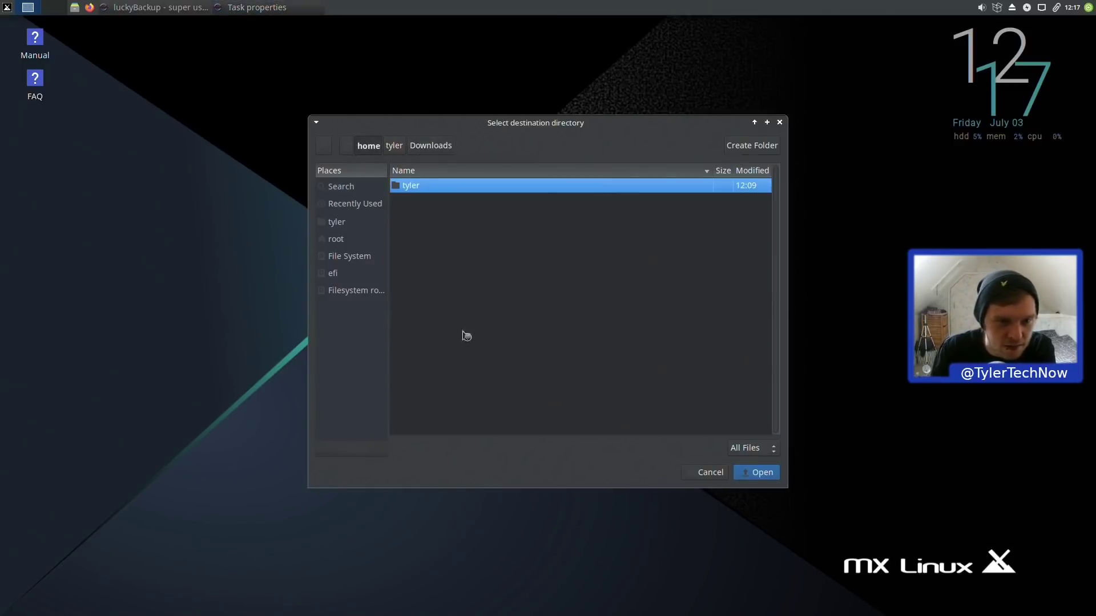
click(713, 474)
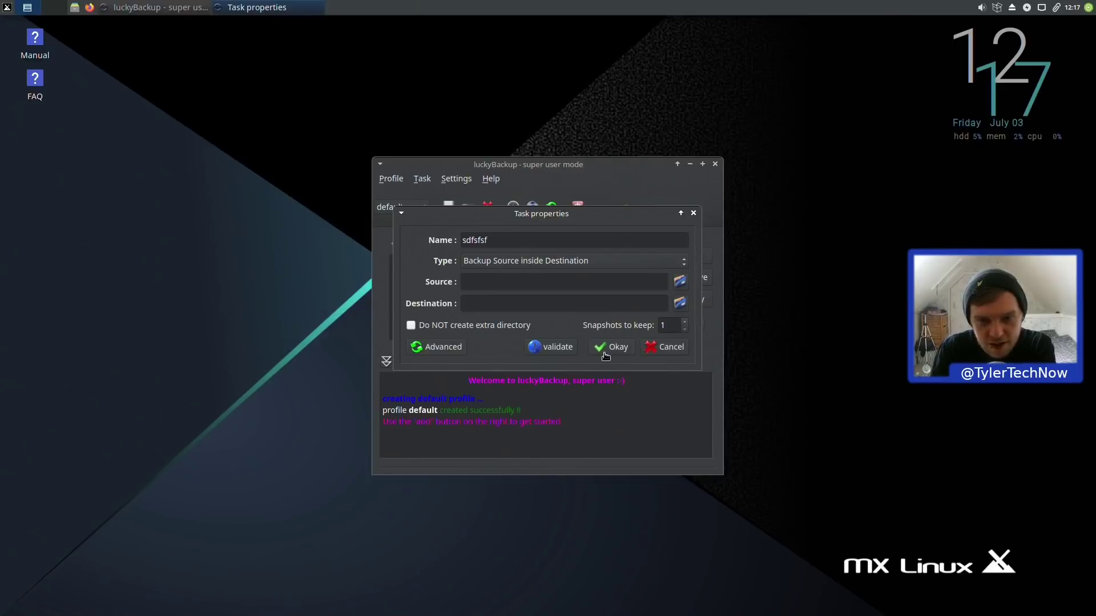
click(659, 353)
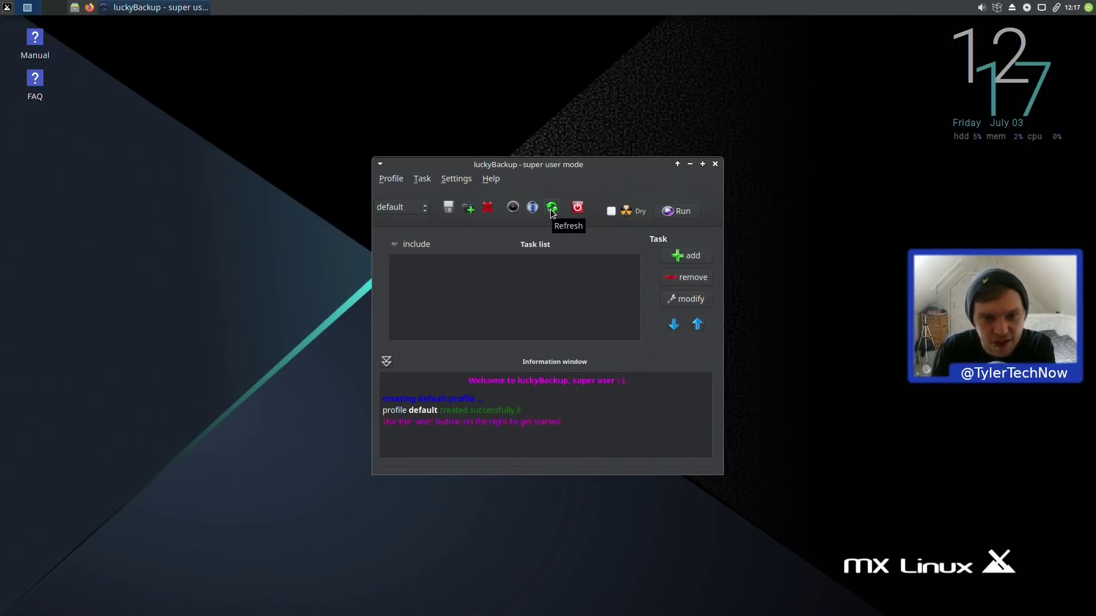
Review the available Settings, Task and Profile commands in luckyBackup and close the application.
click(457, 180)
mouse_move(423, 182)
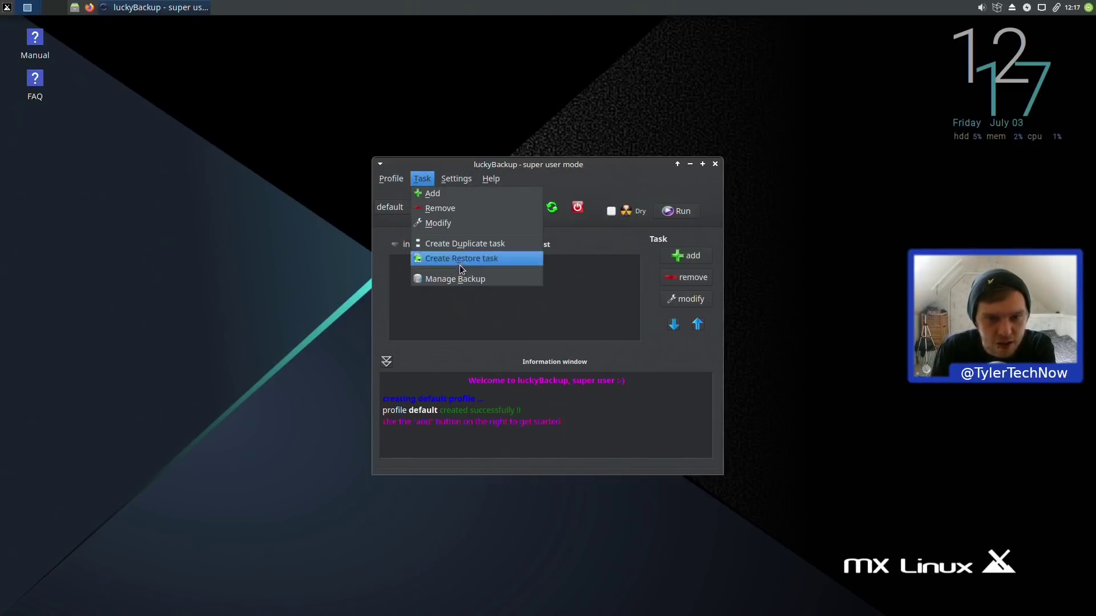
mouse_move(390, 179)
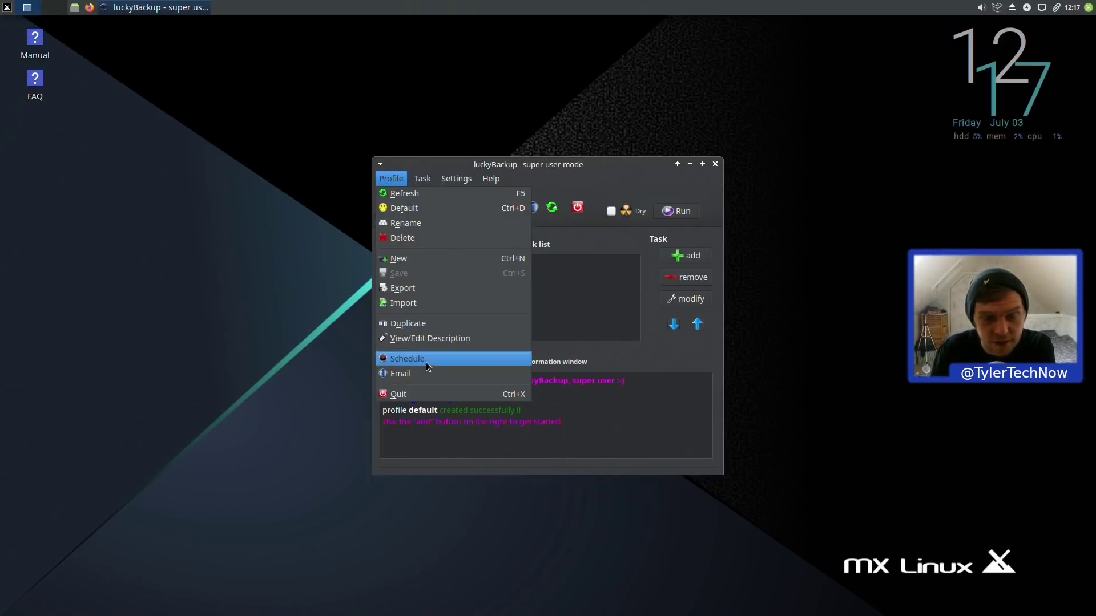
click(596, 283)
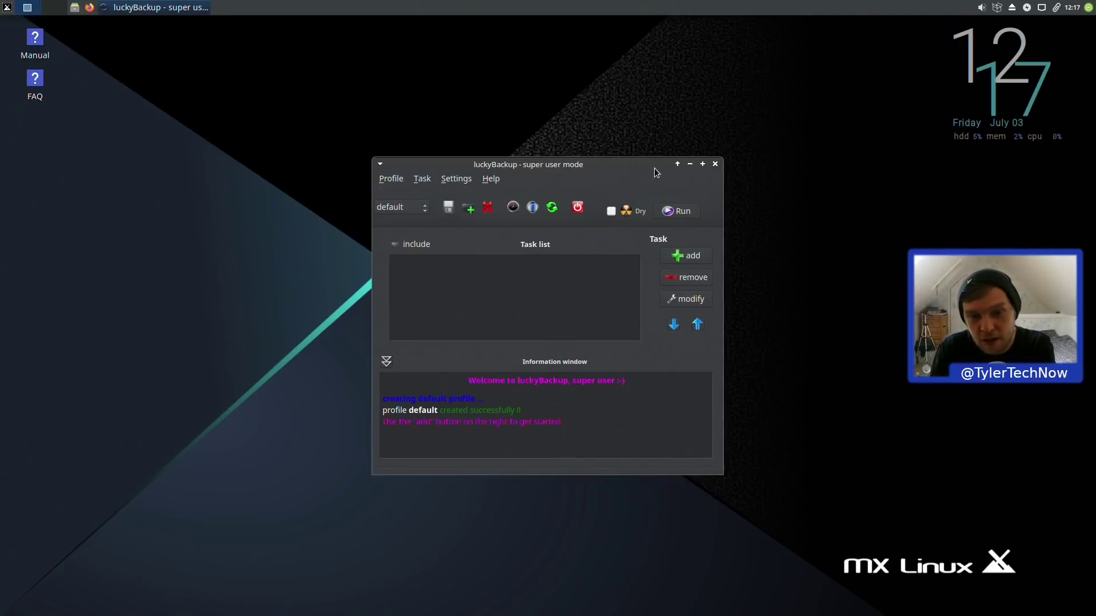
click(717, 162)
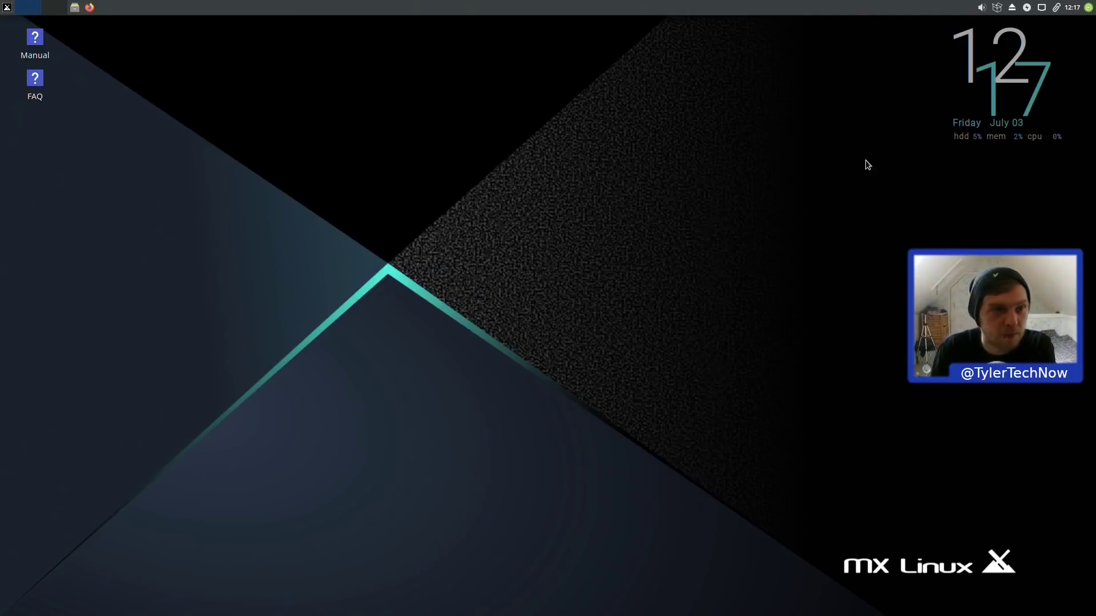
Examine the full list of installed System applications, from configuration and disk utilities to file managers and the terminal.
click(6, 7)
click(235, 204)
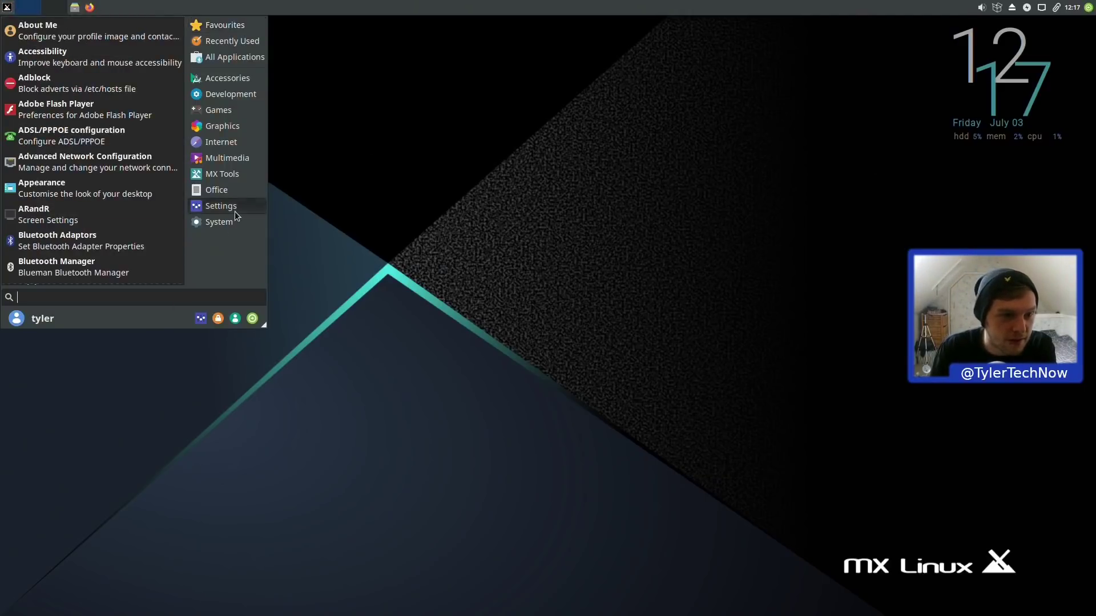
click(223, 221)
scroll(115, 181, down, 5)
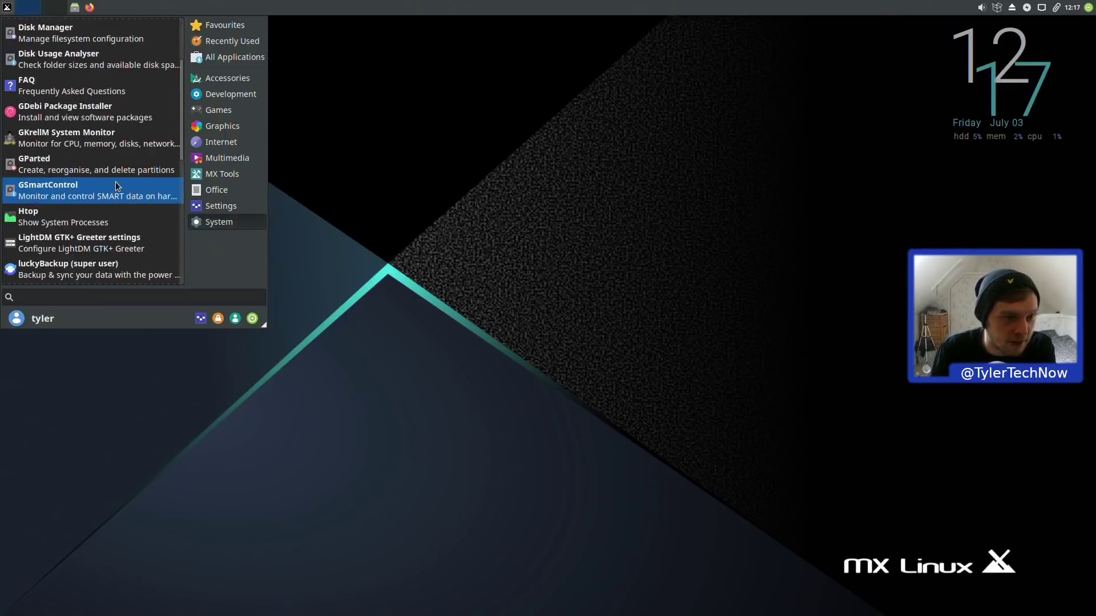
scroll(115, 182, down, 3)
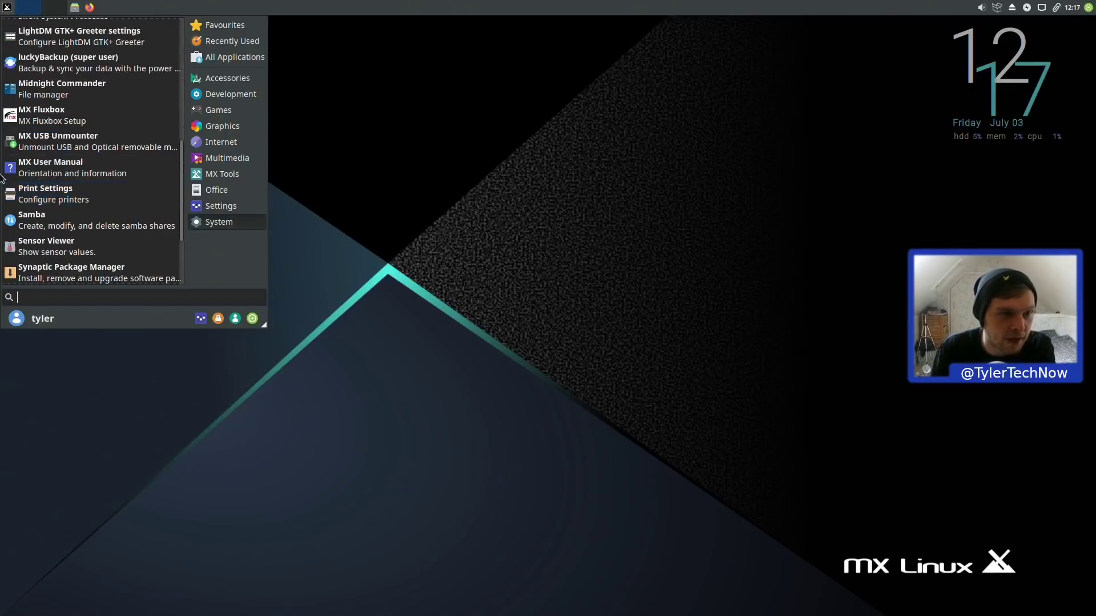
scroll(32, 159, up, 5)
scroll(32, 158, up, 3)
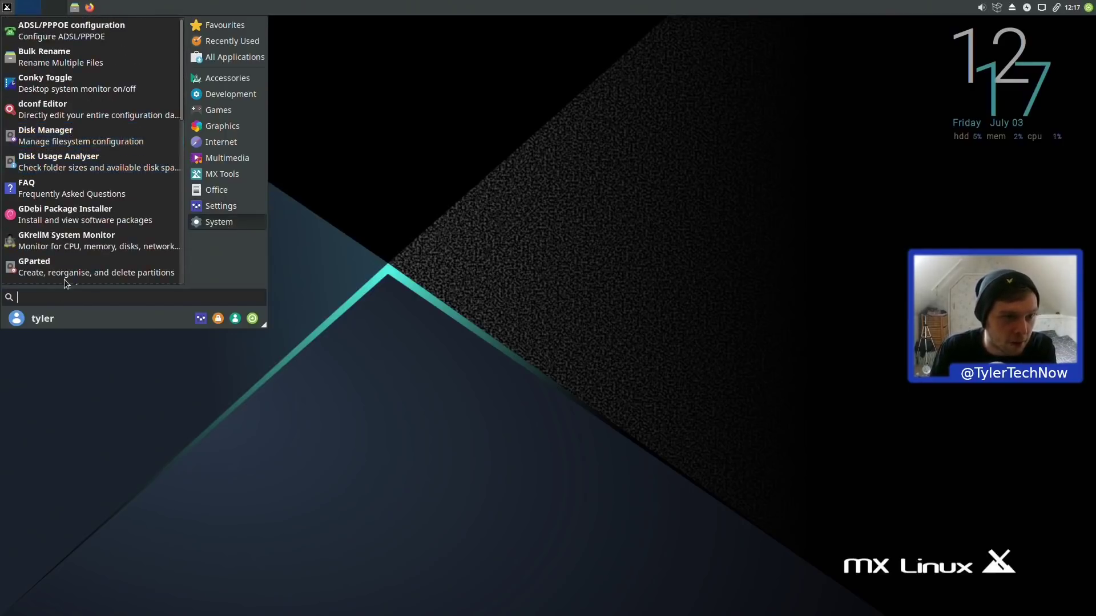
scroll(105, 203, down, 6)
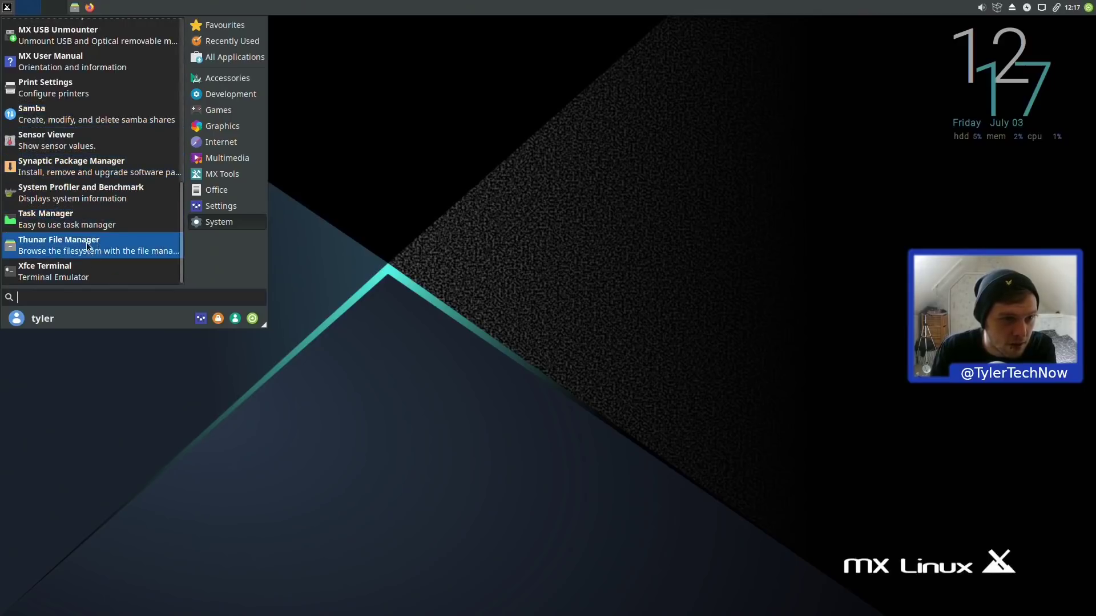
scroll(87, 242, up, 4)
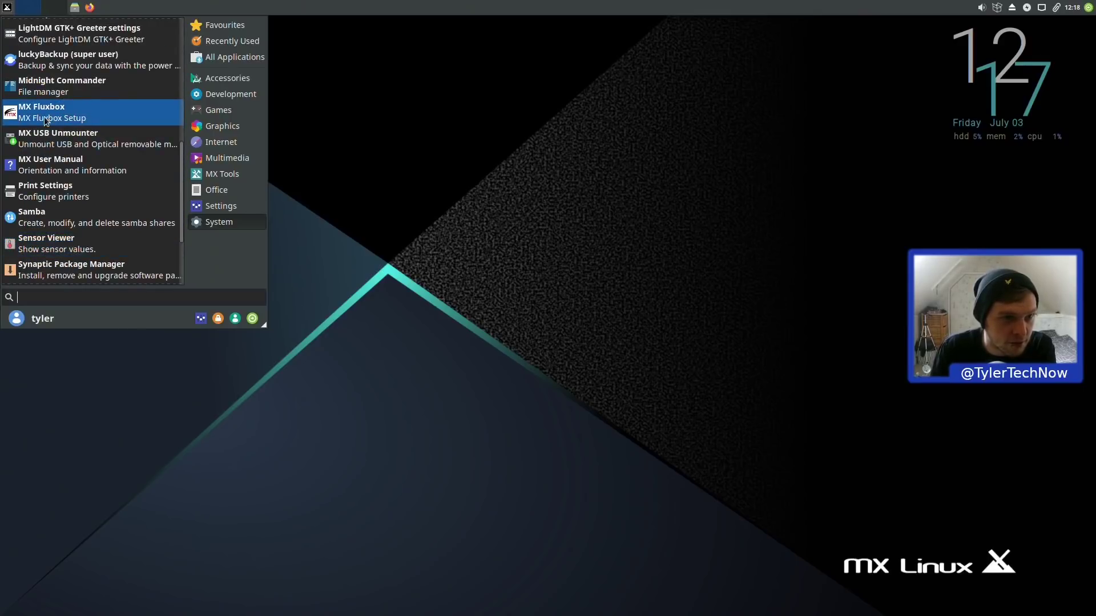
scroll(51, 120, up, 4)
scroll(52, 124, up, 3)
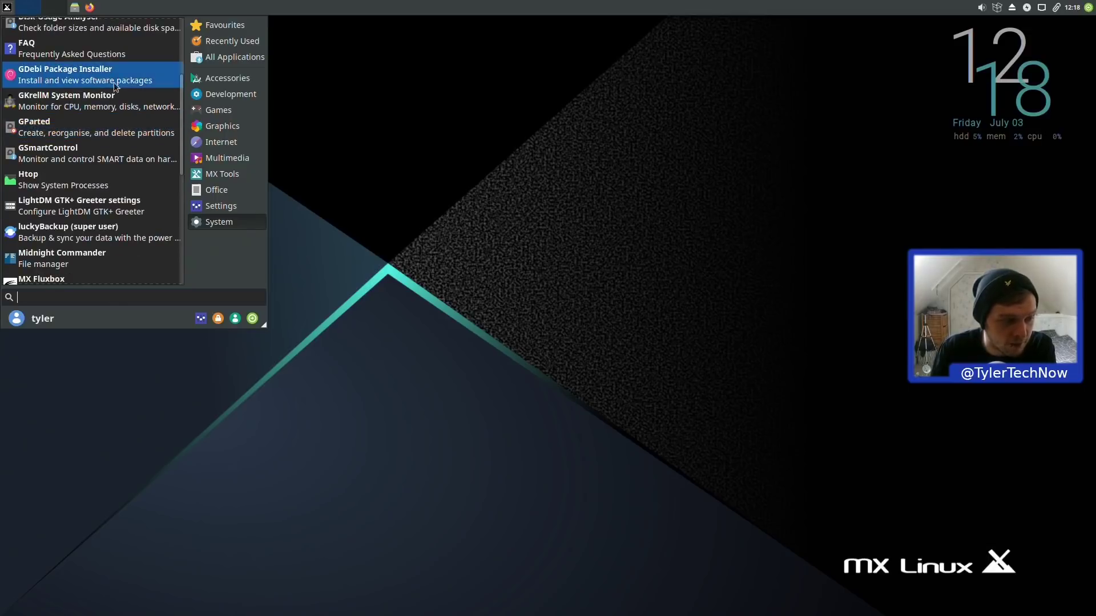
scroll(110, 82, up, 3)
Launch GDebi Package Installer, authenticate with the root password, and close its window.
click(69, 143)
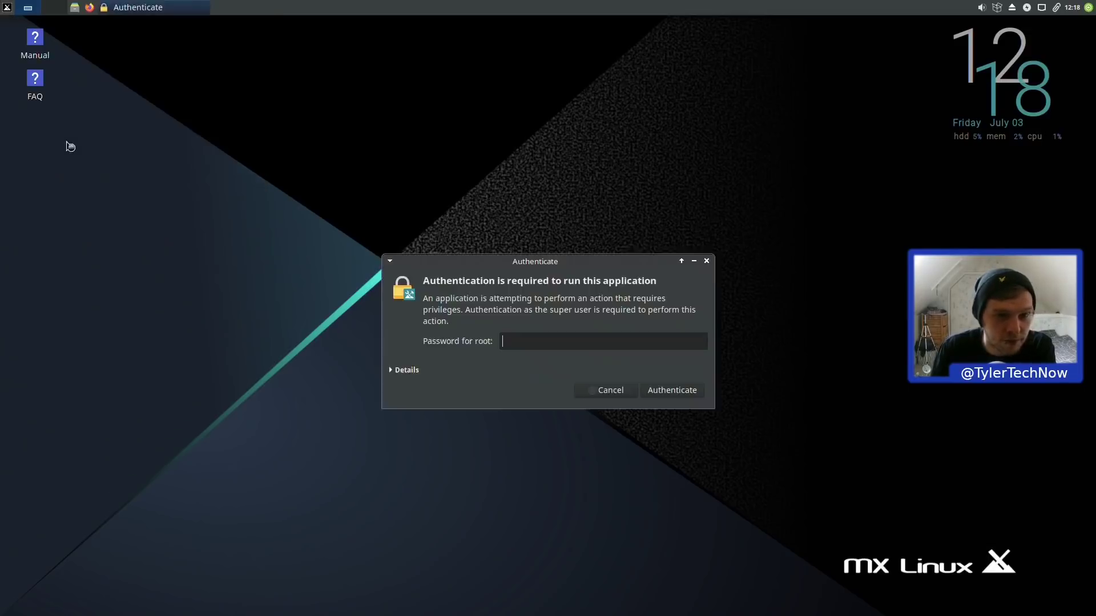
text(••••••)
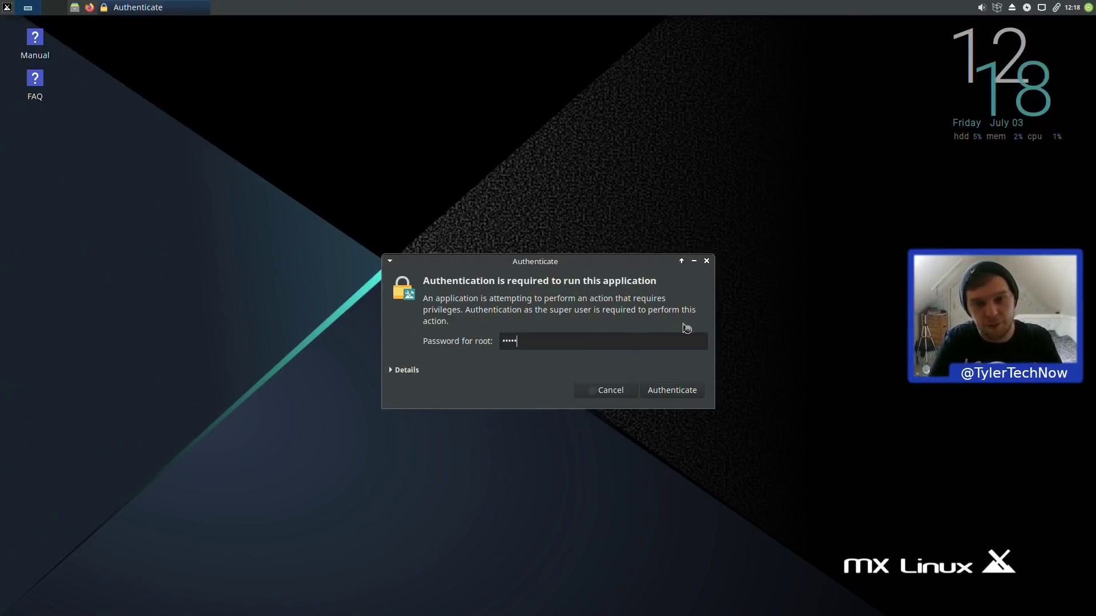
key(Return)
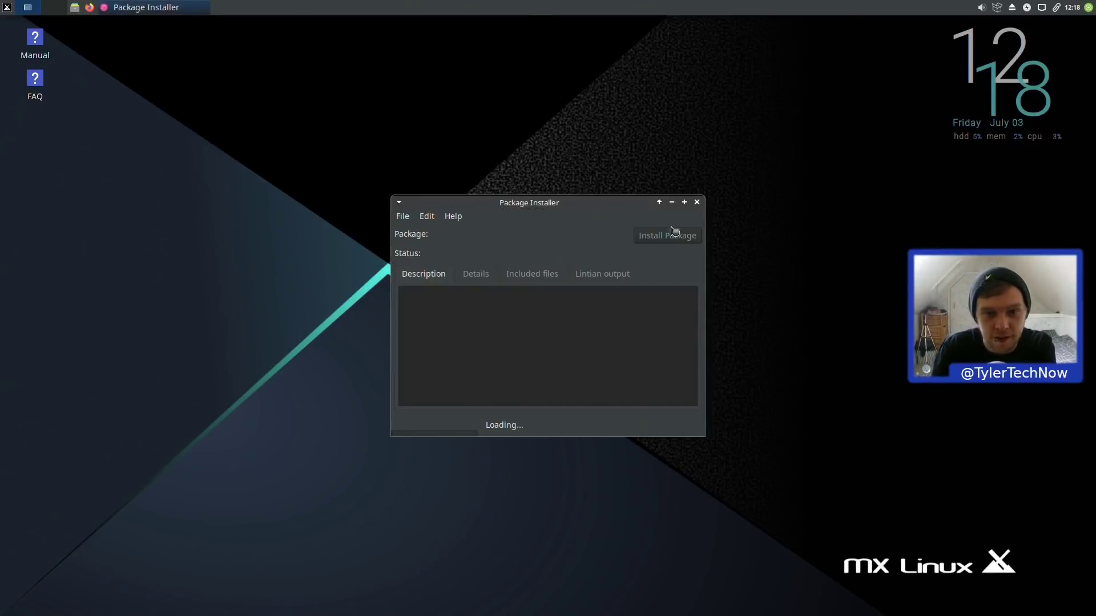
click(697, 203)
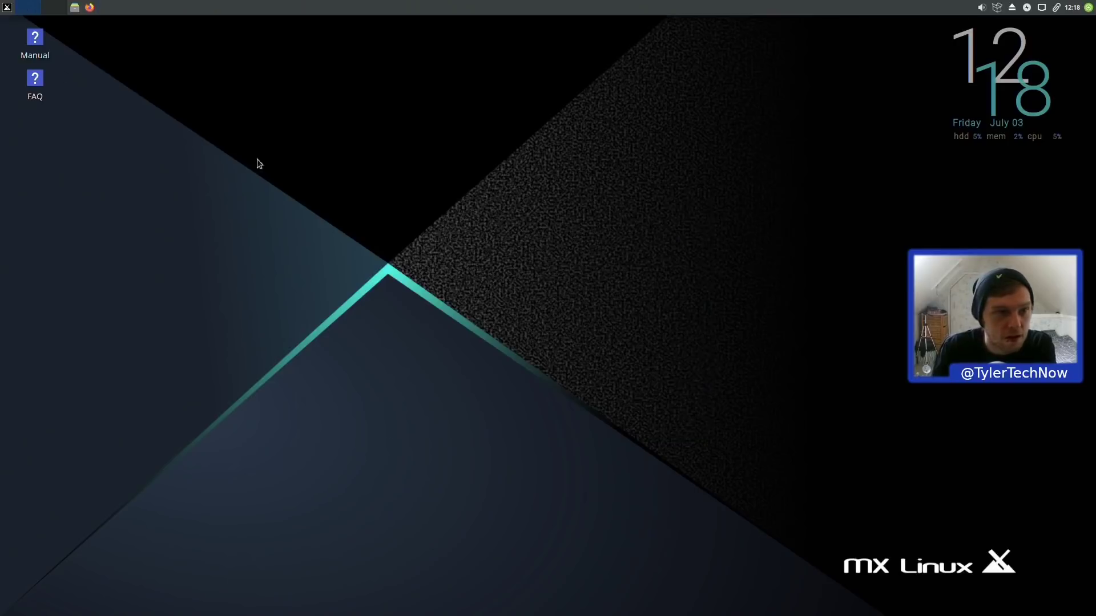
Browse the System applications again, search the installed applications for "desktop" and launch MX Tweak.
click(7, 7)
click(228, 220)
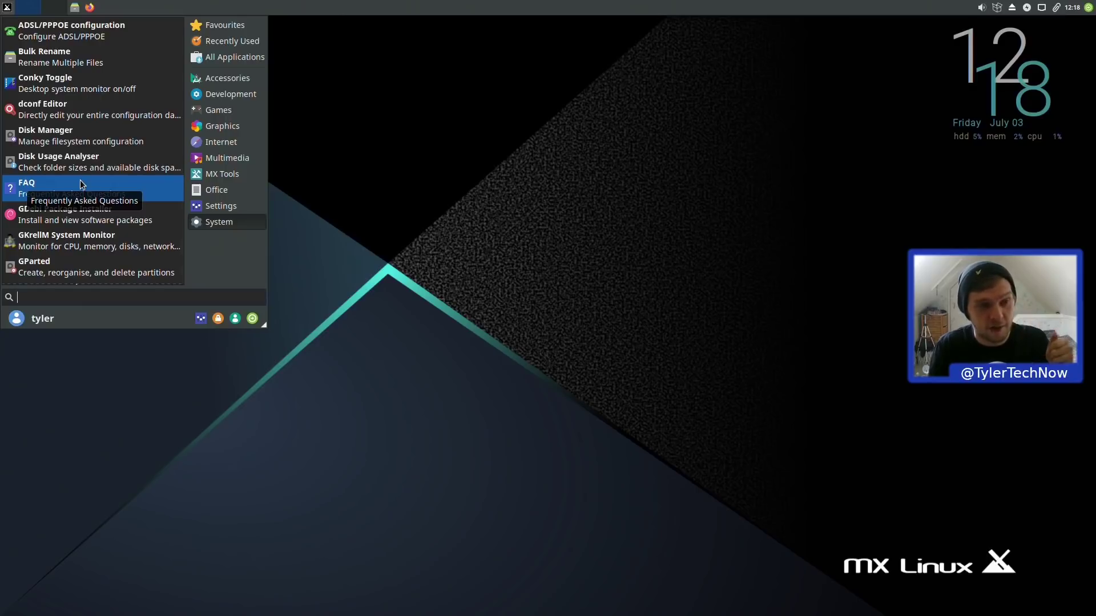
scroll(80, 180, down, 5)
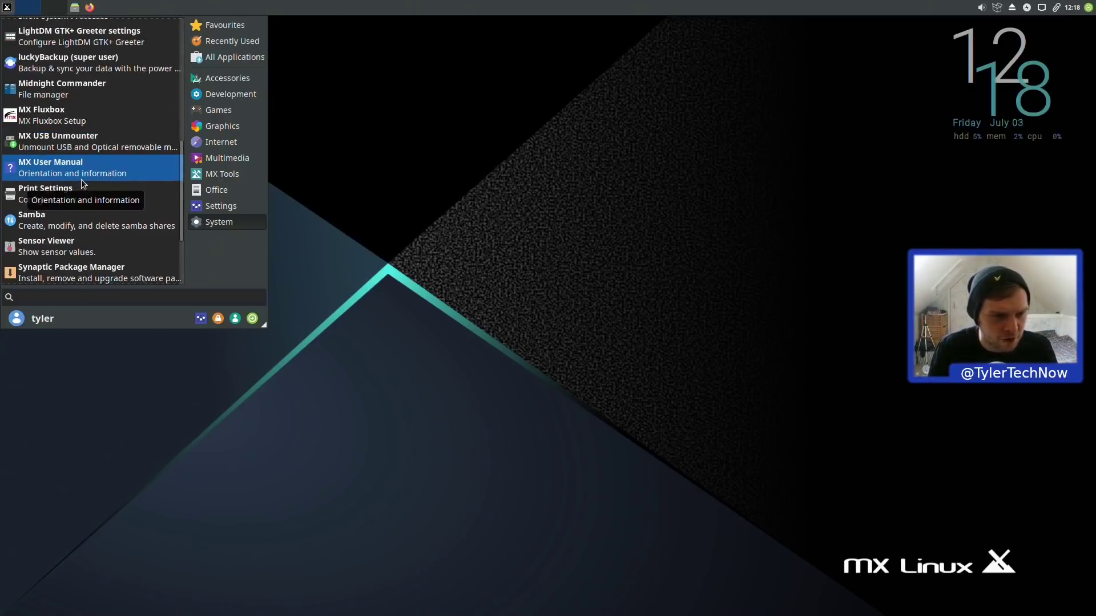
scroll(81, 180, down, 4)
scroll(82, 179, up, 8)
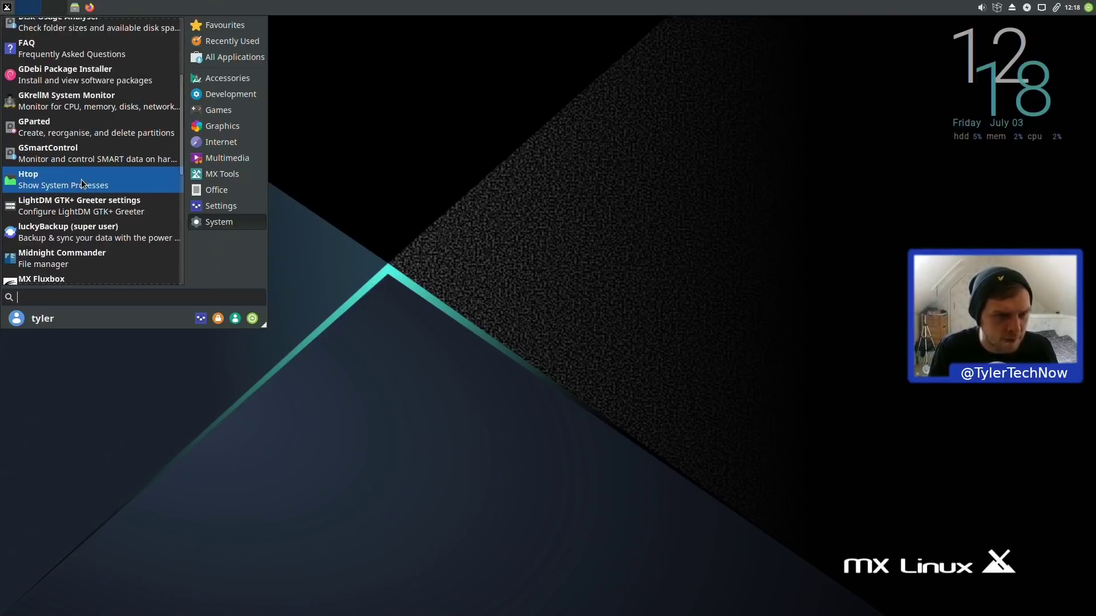
scroll(82, 183, up, 5)
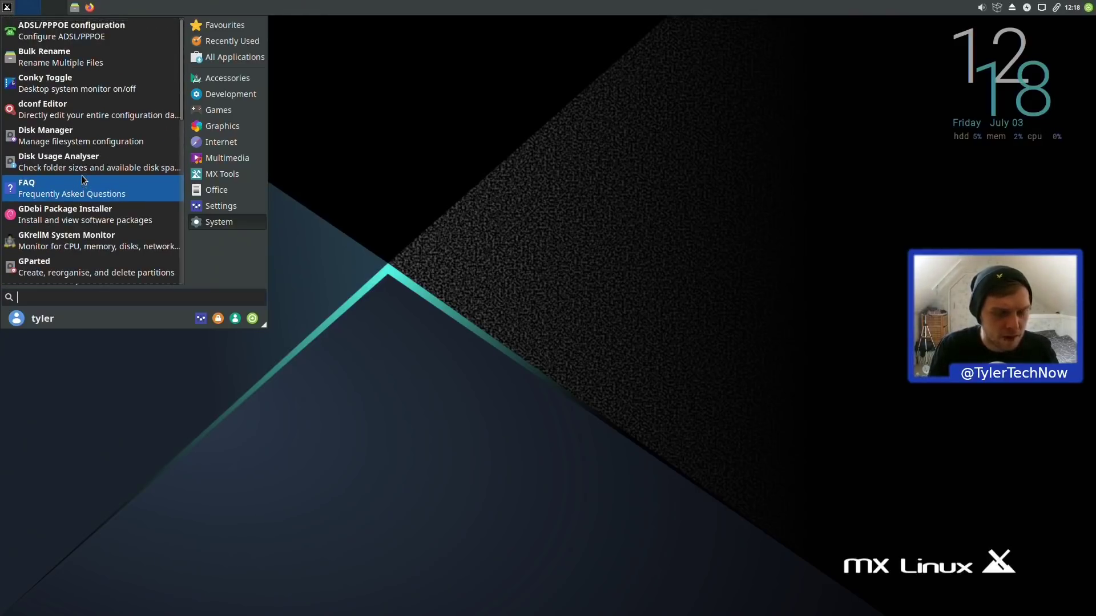
text(desktop)
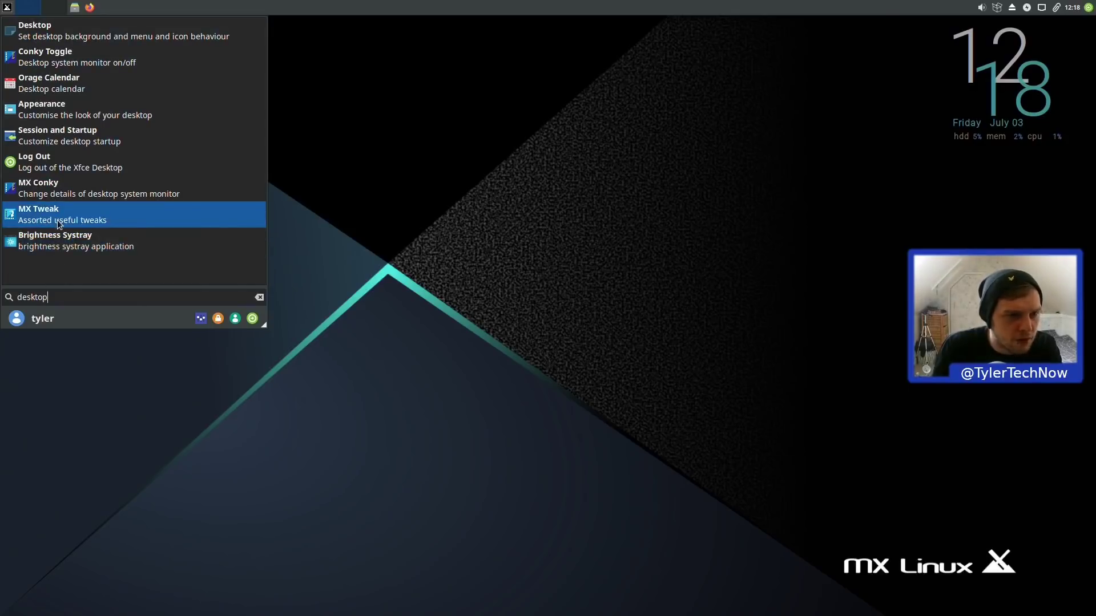
click(125, 215)
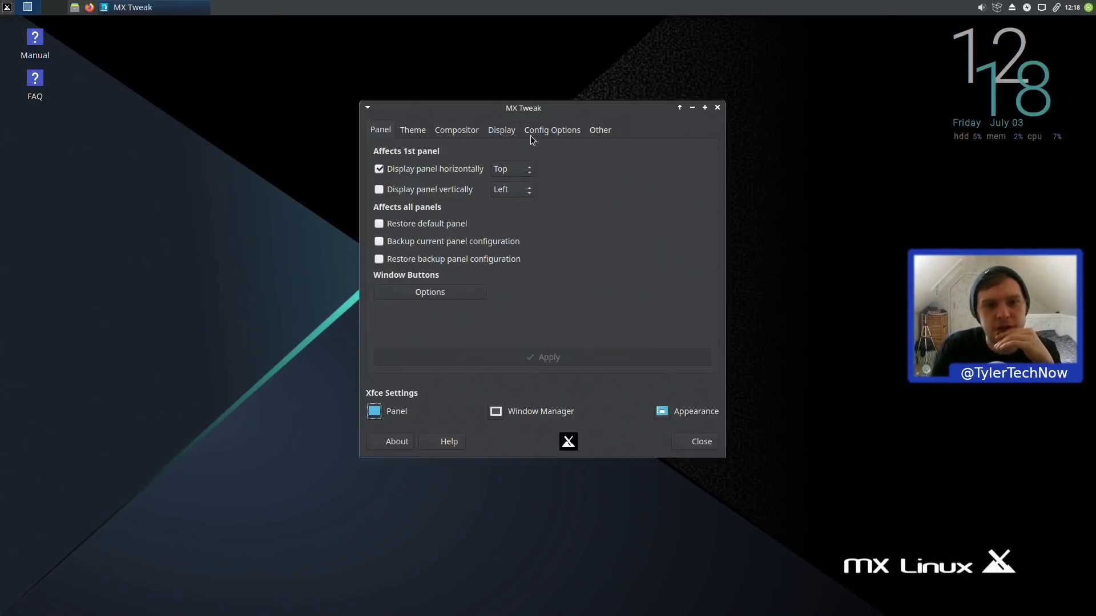
Review the Theme, Compositor, Display, Config Options and Other settings in MX Tweak and close it.
click(406, 131)
click(457, 131)
click(492, 132)
click(552, 130)
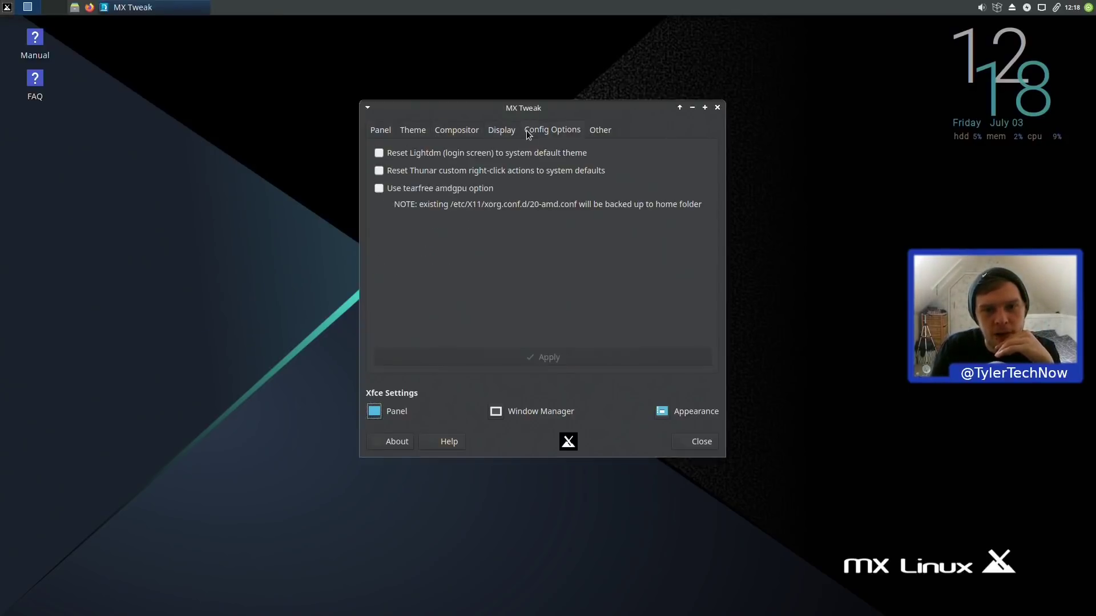
click(597, 131)
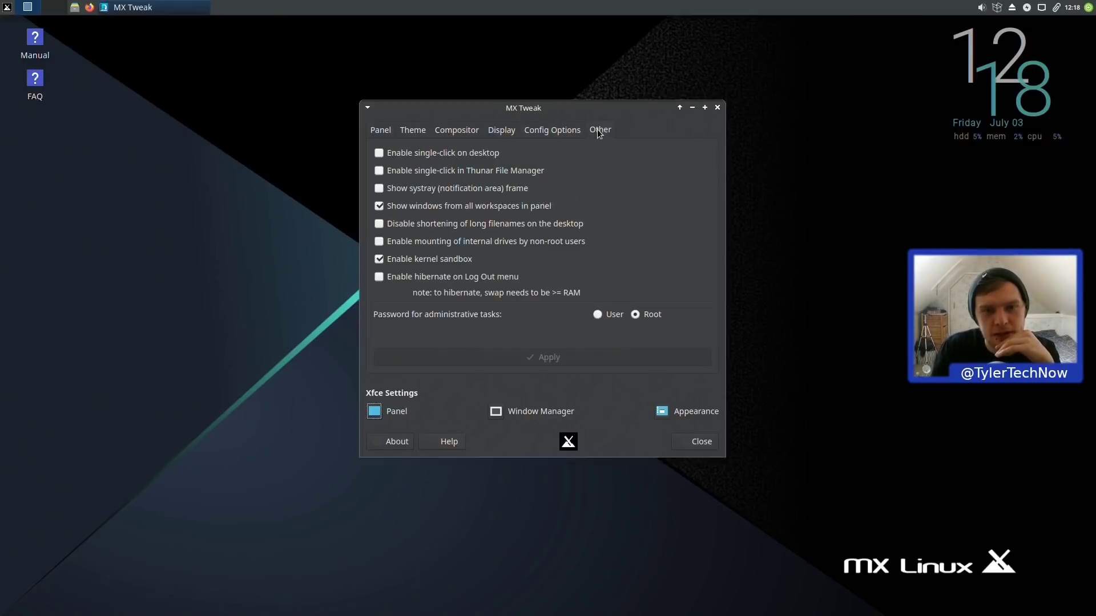
click(718, 107)
Search the installed applications for "mx", launch MX Package Installer and authenticate with the root password.
click(6, 6)
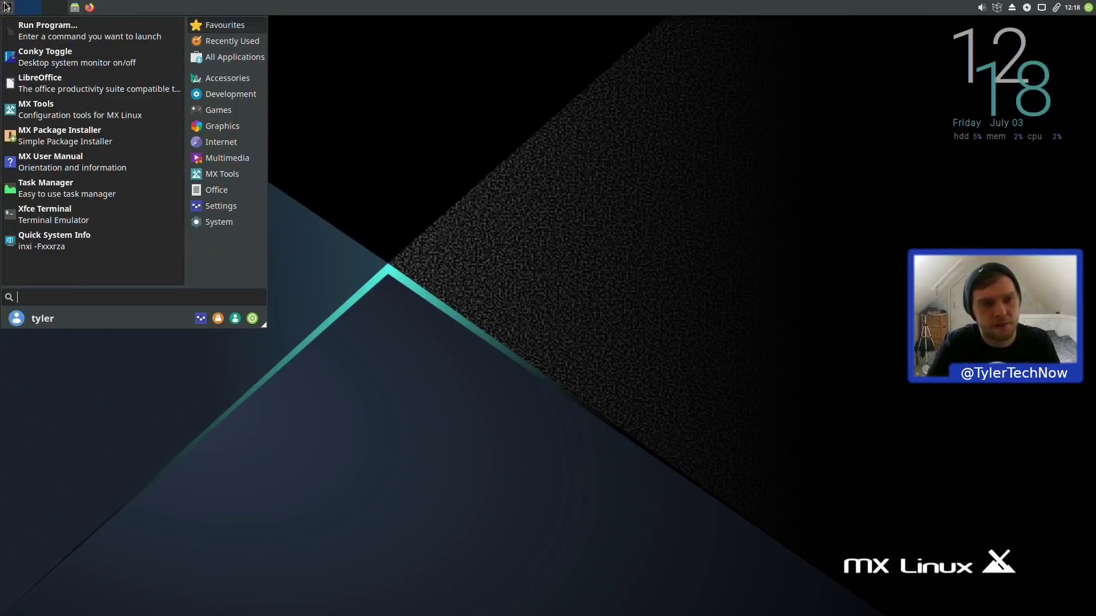
text(mx)
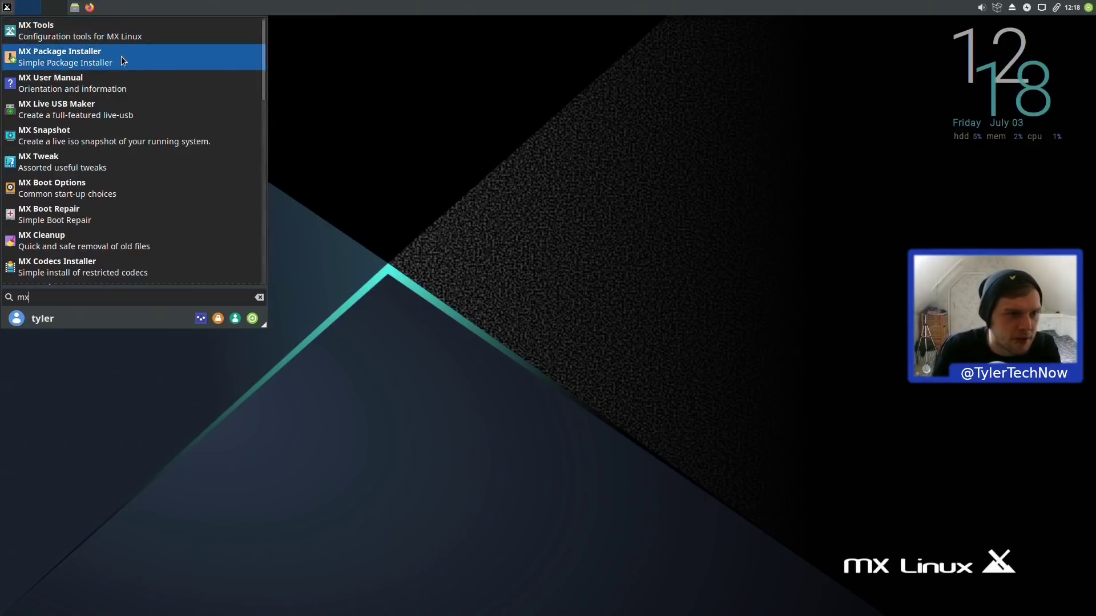
click(150, 63)
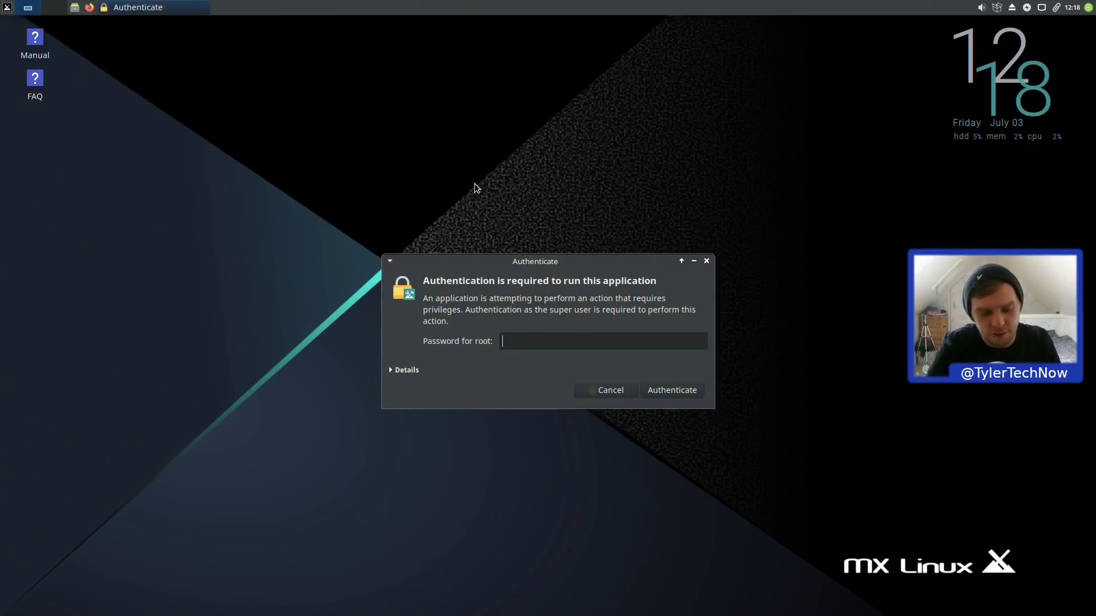
text(••••••••)
key(Return)
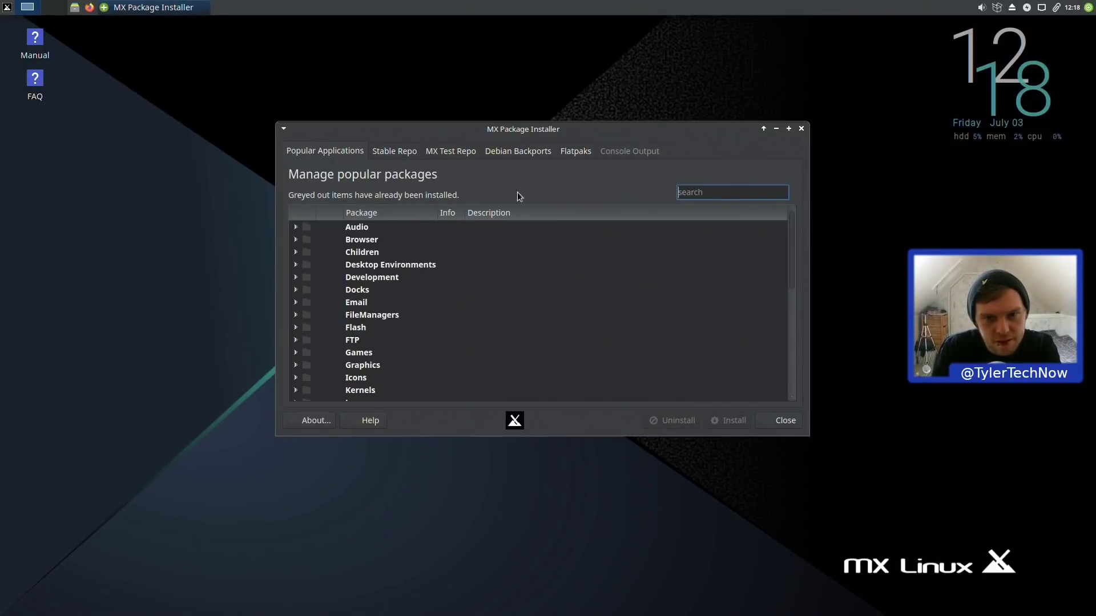
Open the Flatpaks listing, dismiss the repository notice, and authenticate the software repository configuration with the root password.
click(577, 153)
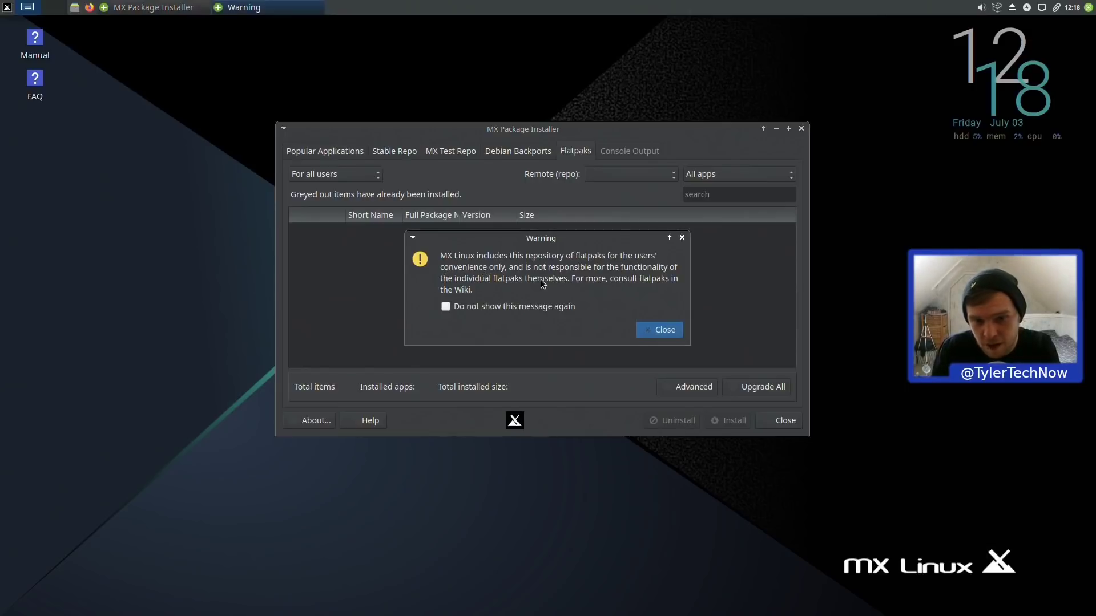
click(656, 331)
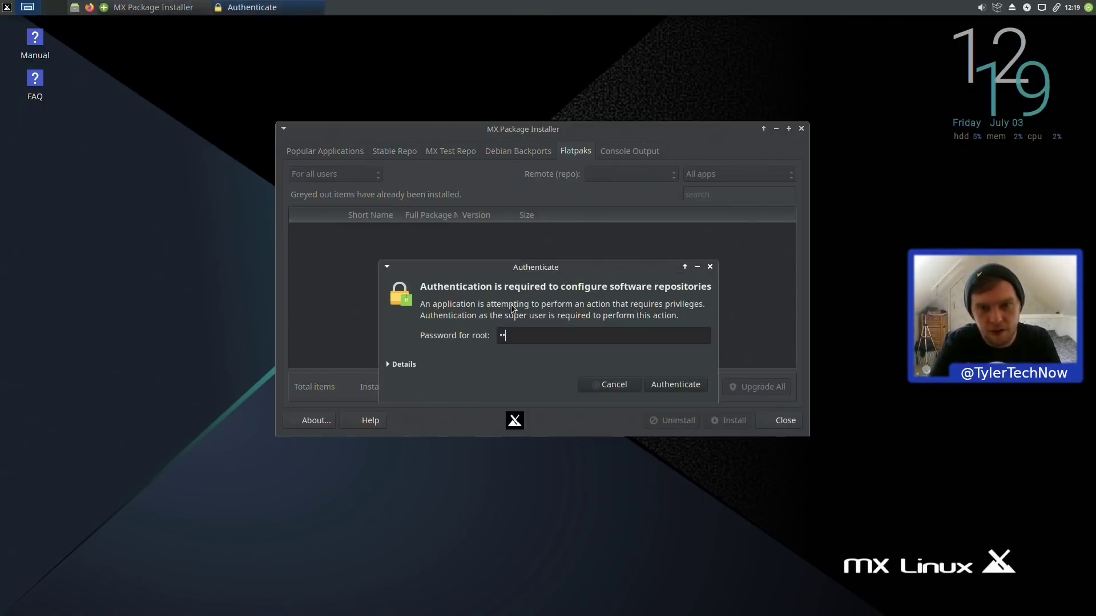
text(*****)
key(Return)
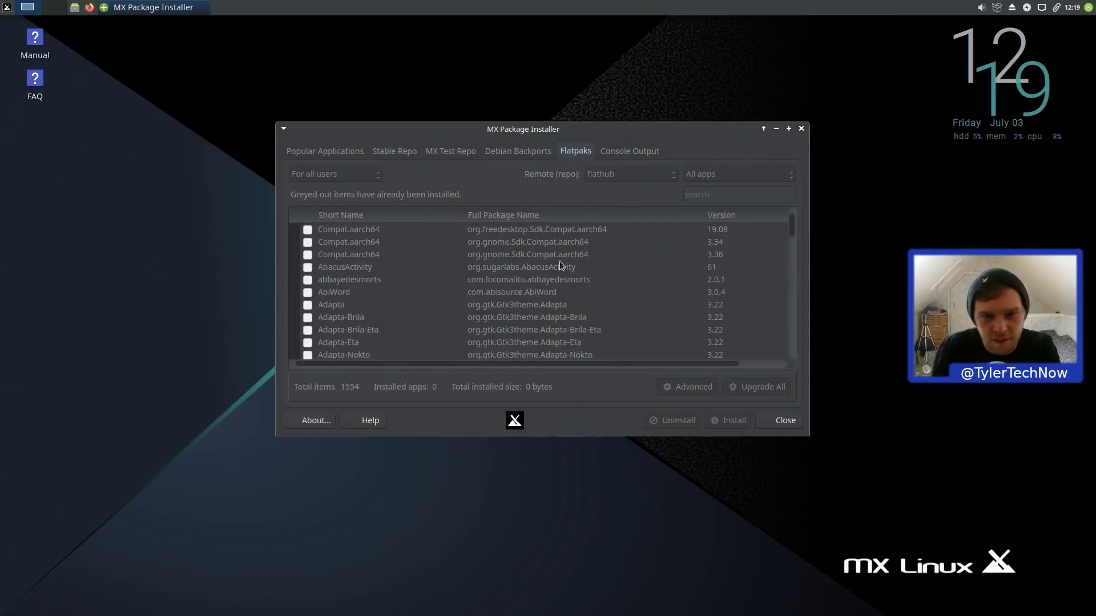
Browse the flathub packages, search them for "libre", mark the LibreOffice 6.4.4.2 Flatpak and start its installation.
drag(793, 229, 786, 330)
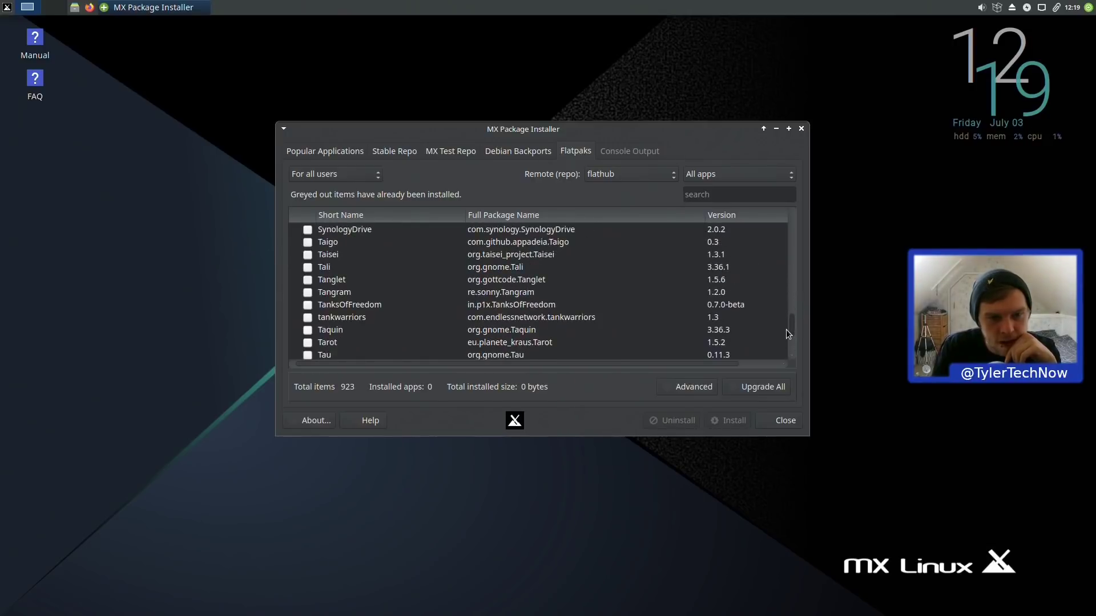
click(729, 188)
text(libre)
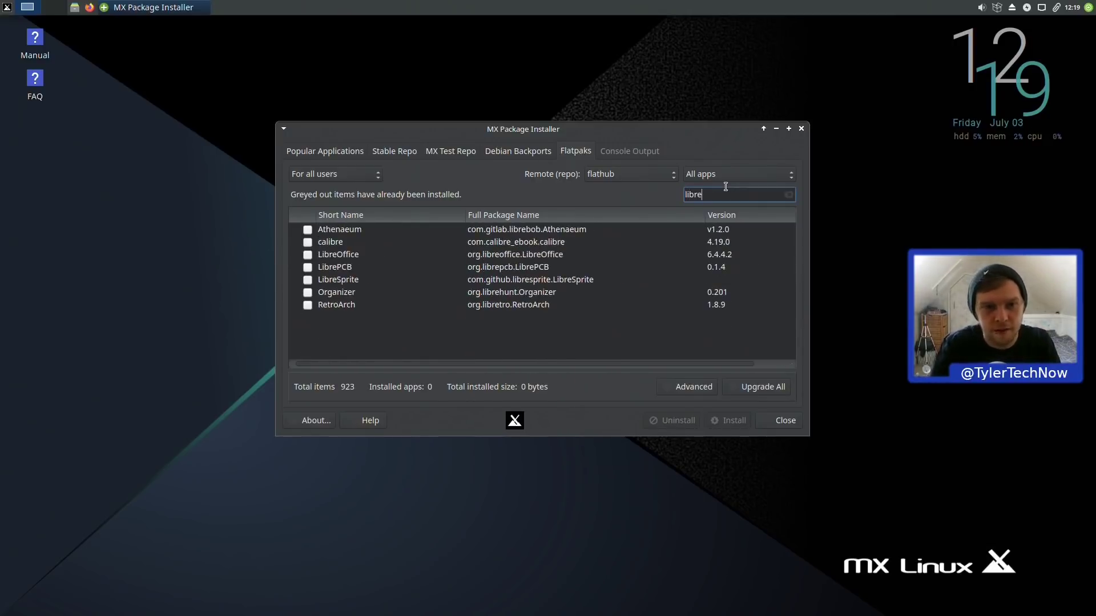
click(410, 255)
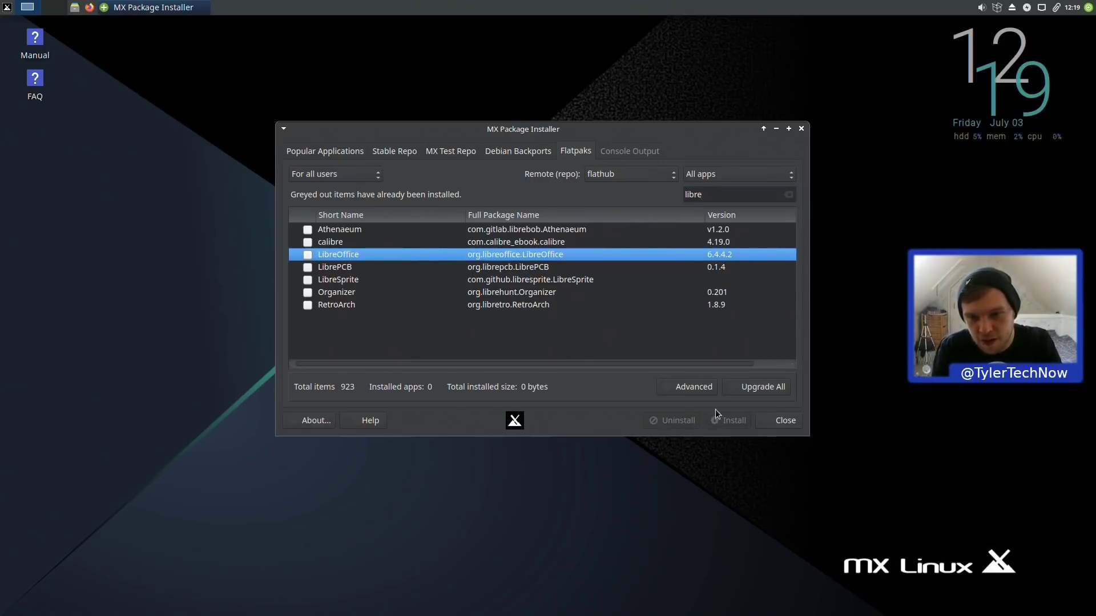
click(309, 255)
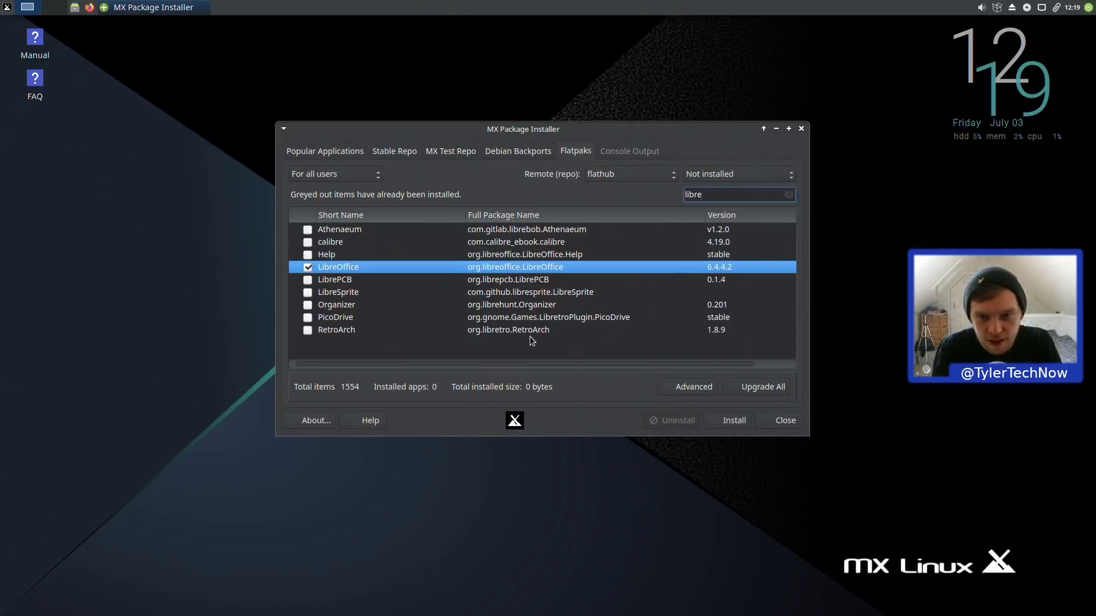
click(726, 420)
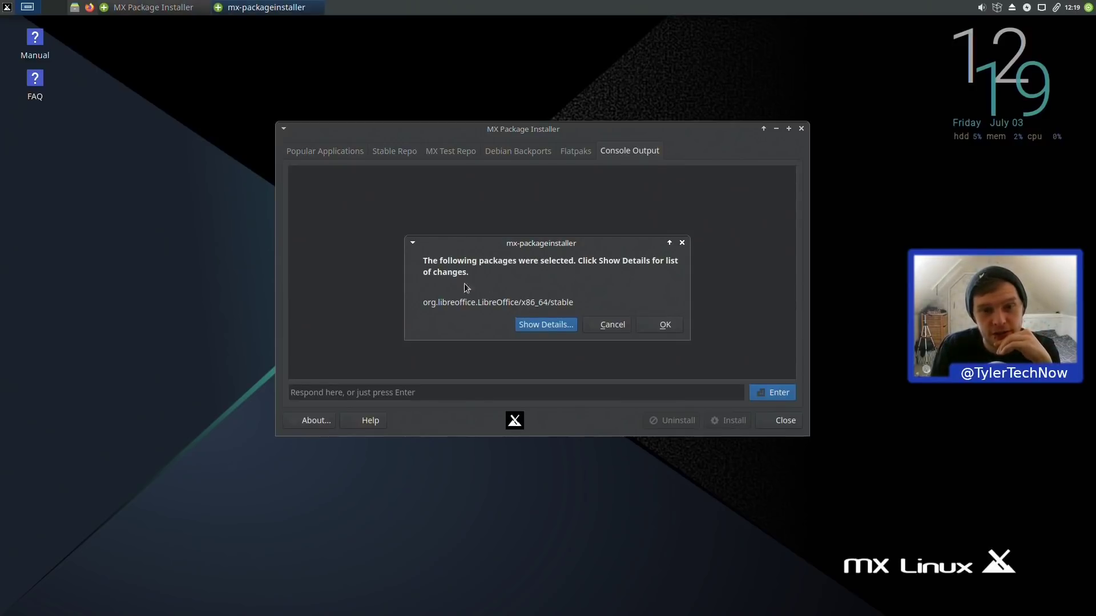
Review the selected LibreOffice Flatpak package's details and confirm its installation.
click(565, 324)
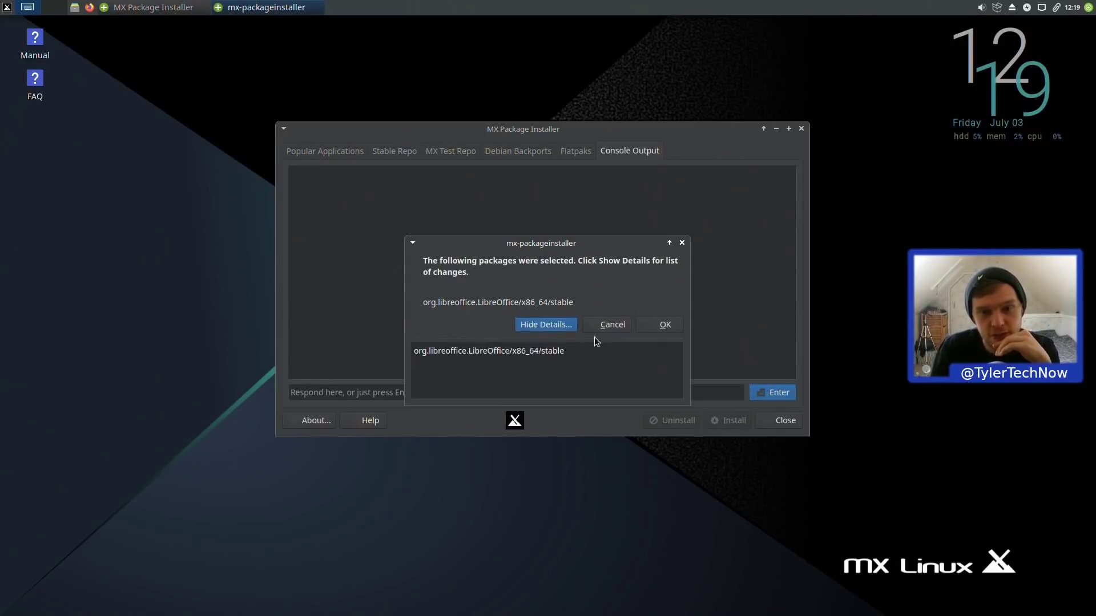
click(667, 325)
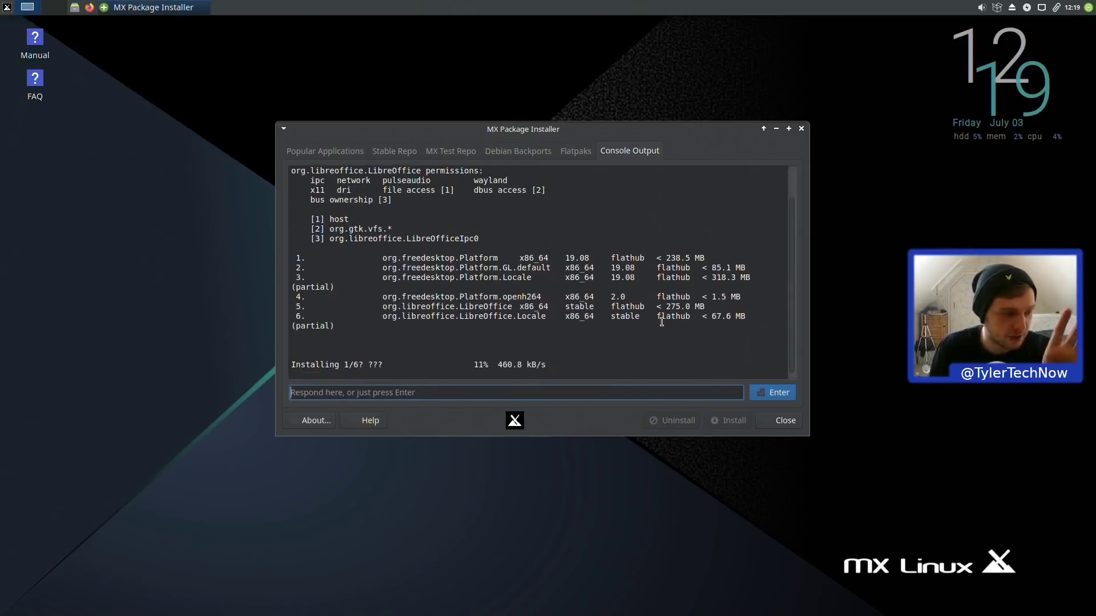
click(6, 7)
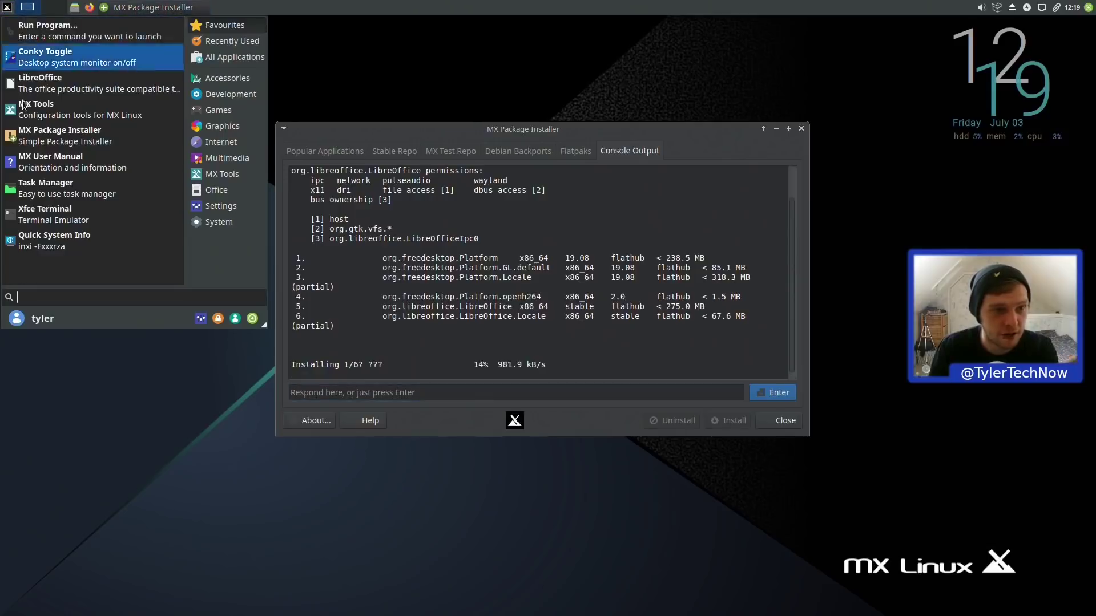
click(588, 162)
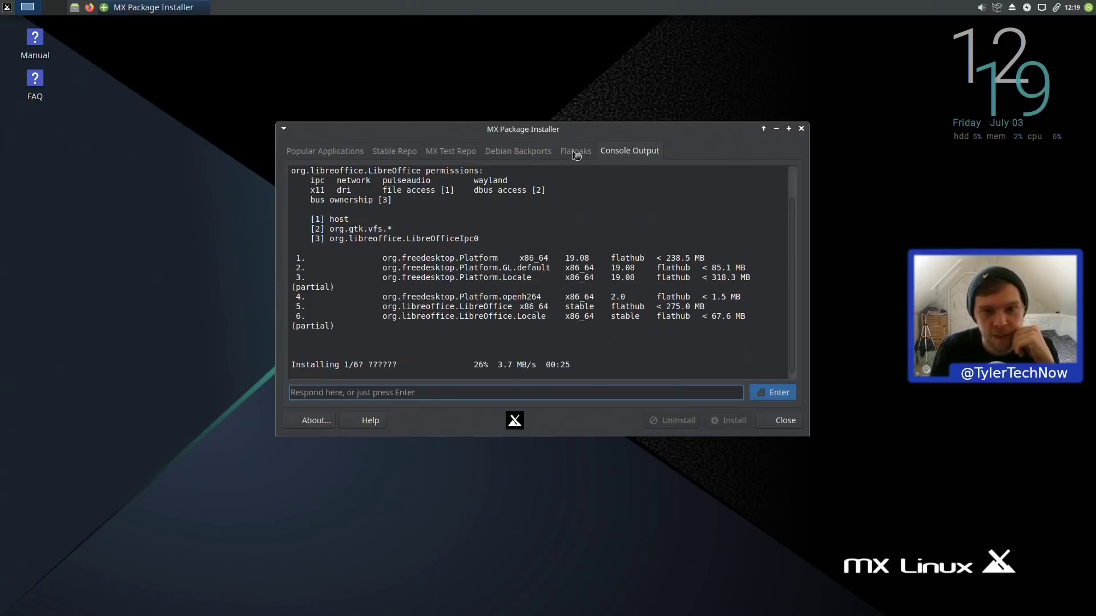
drag(576, 133, 616, 109)
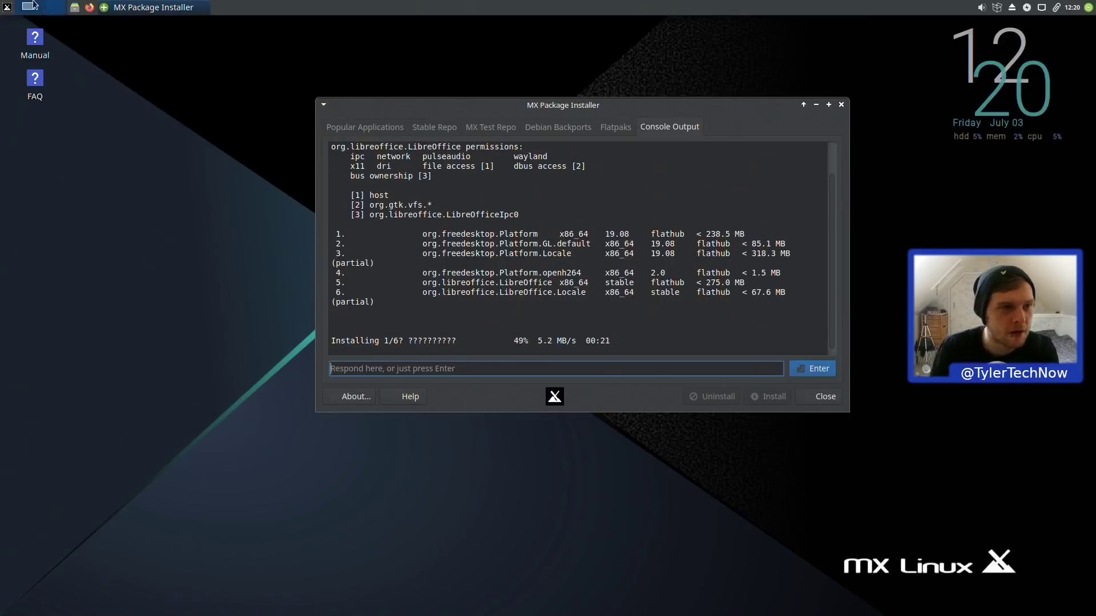
click(7, 7)
click(234, 152)
mouse_move(231, 150)
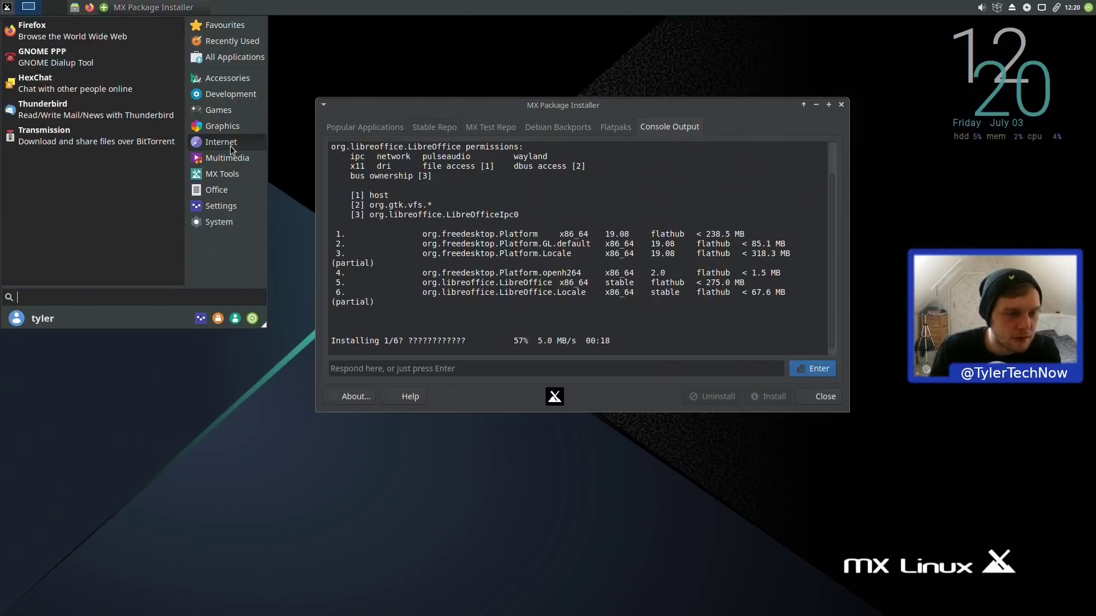
click(614, 394)
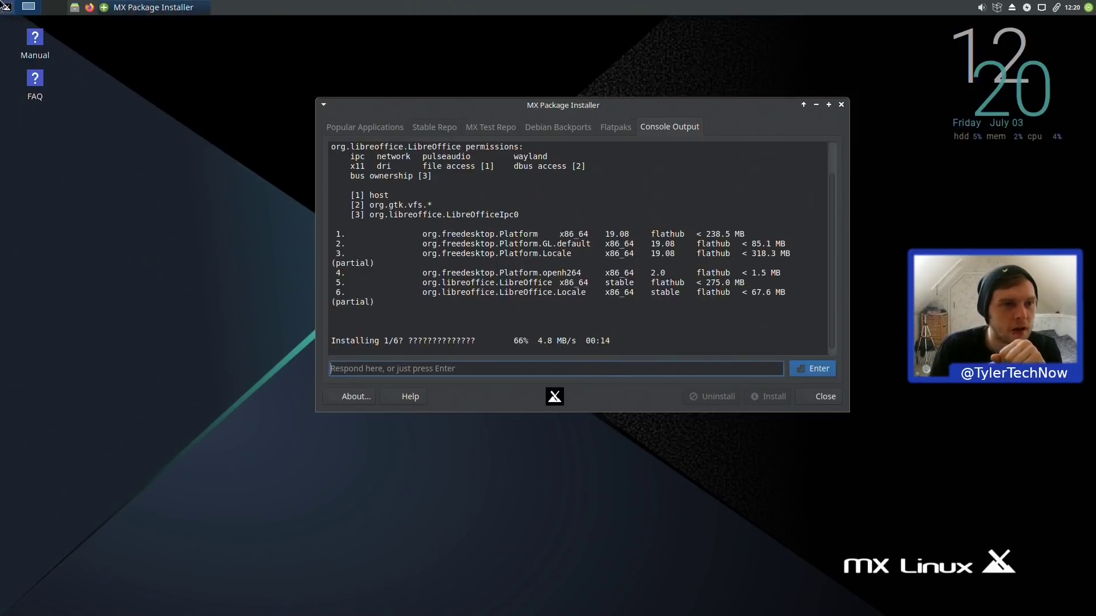
click(5, 7)
click(376, 57)
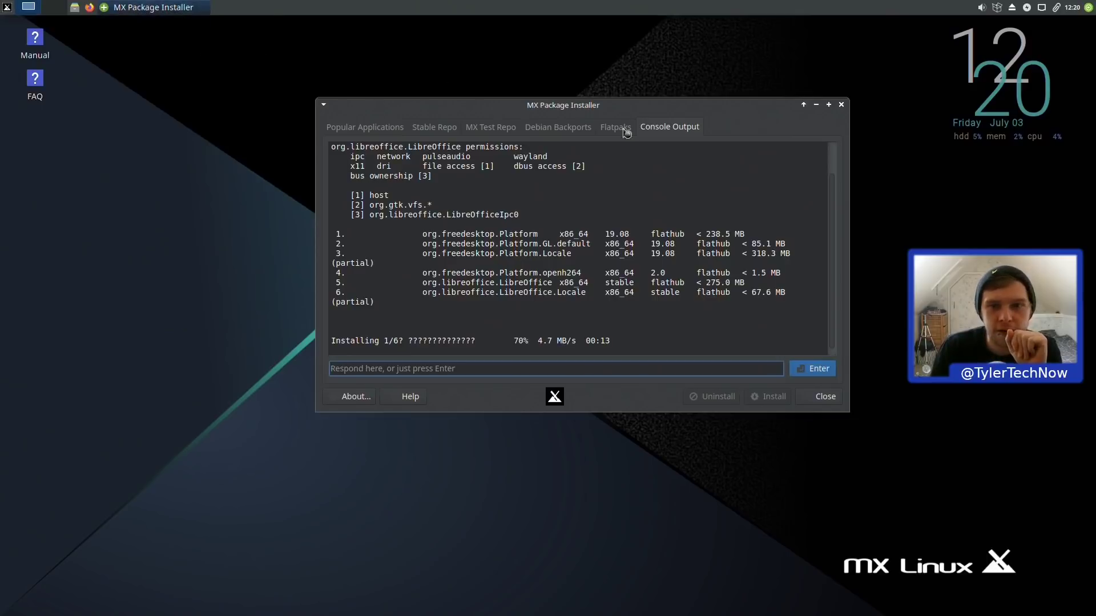
drag(619, 105, 531, 193)
Open the panel preferences and reorder the panel items so the Workspace Switcher sits between the Separator and the Notification Area.
right_click(469, 8)
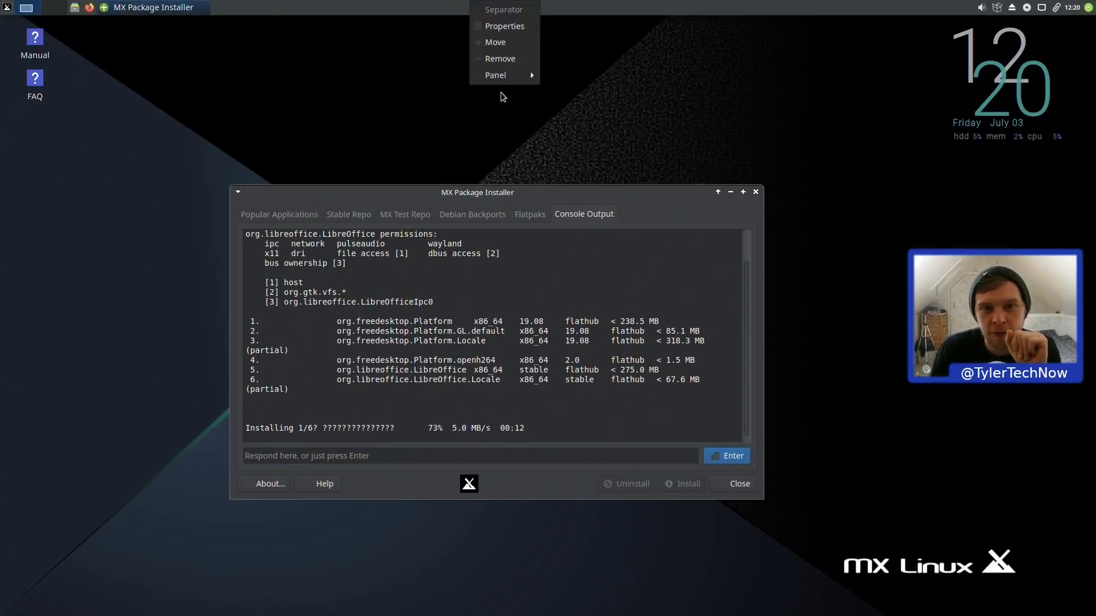
mouse_move(502, 77)
click(603, 93)
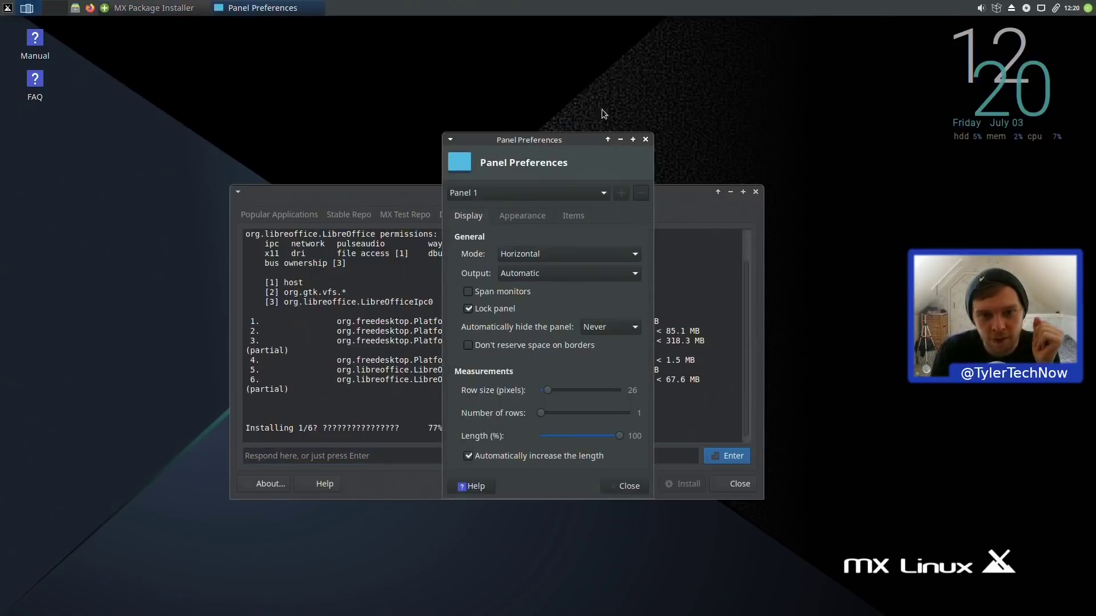
click(563, 215)
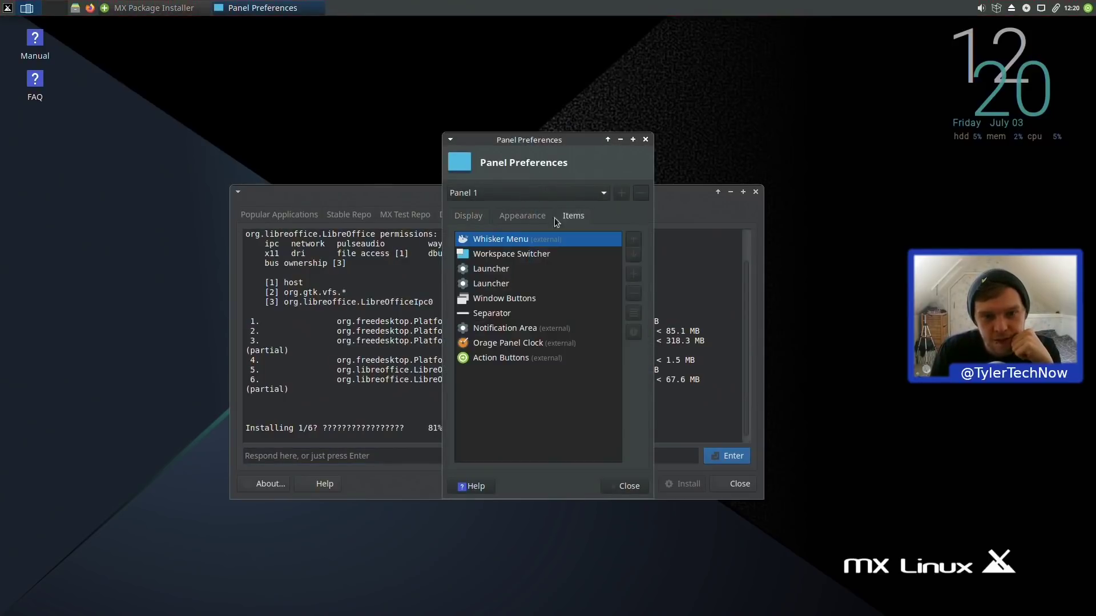
click(500, 257)
click(633, 254)
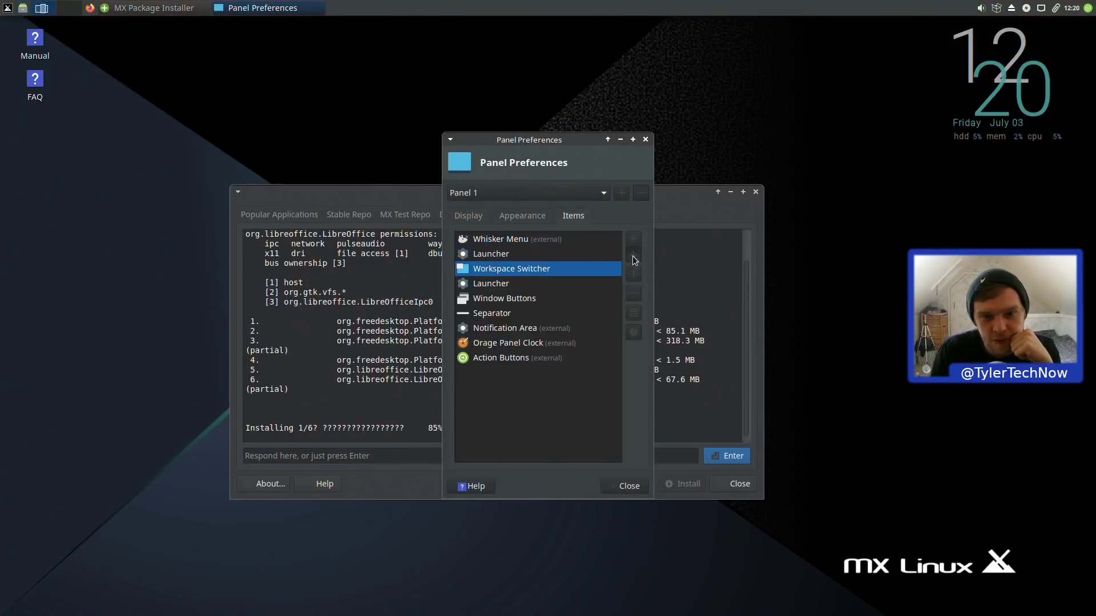
click(632, 254)
click(633, 255)
click(633, 254)
click(632, 255)
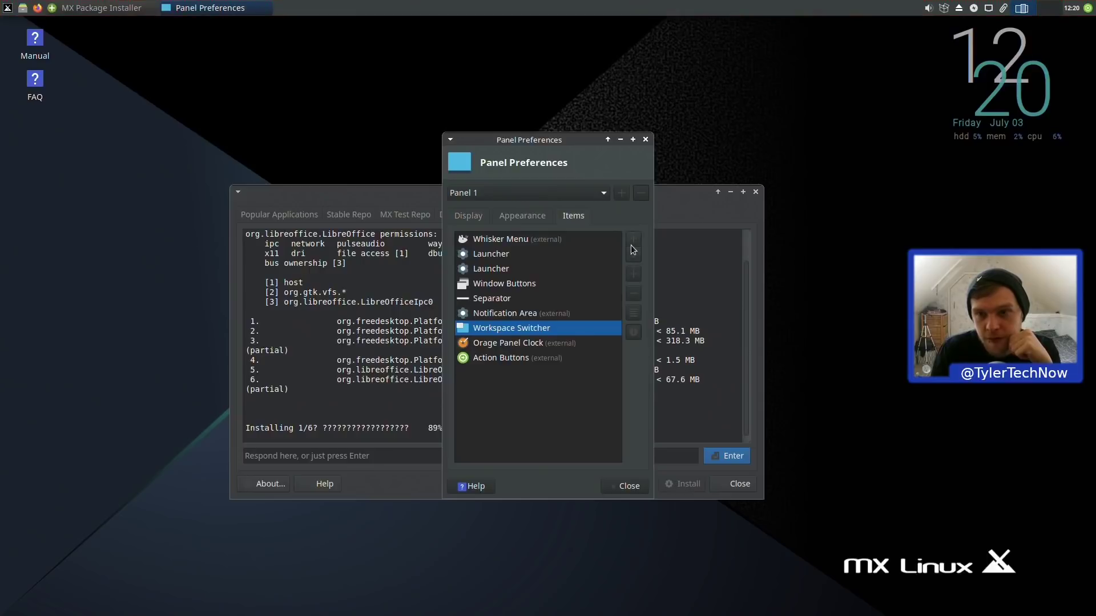
click(632, 245)
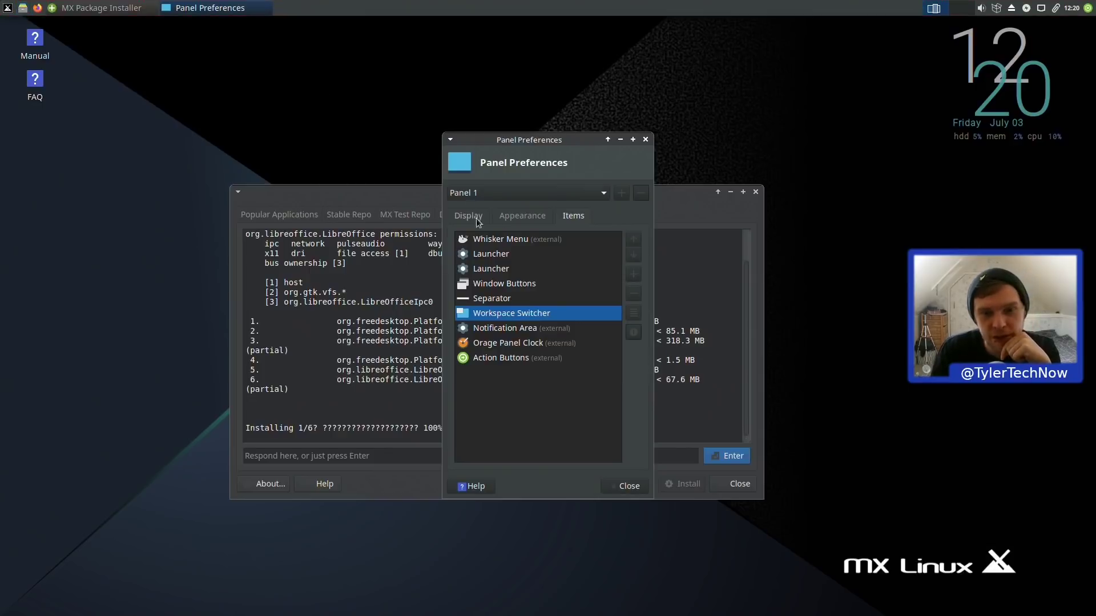
Remove both Launcher items from Panel 1 and confirm each removal.
click(492, 257)
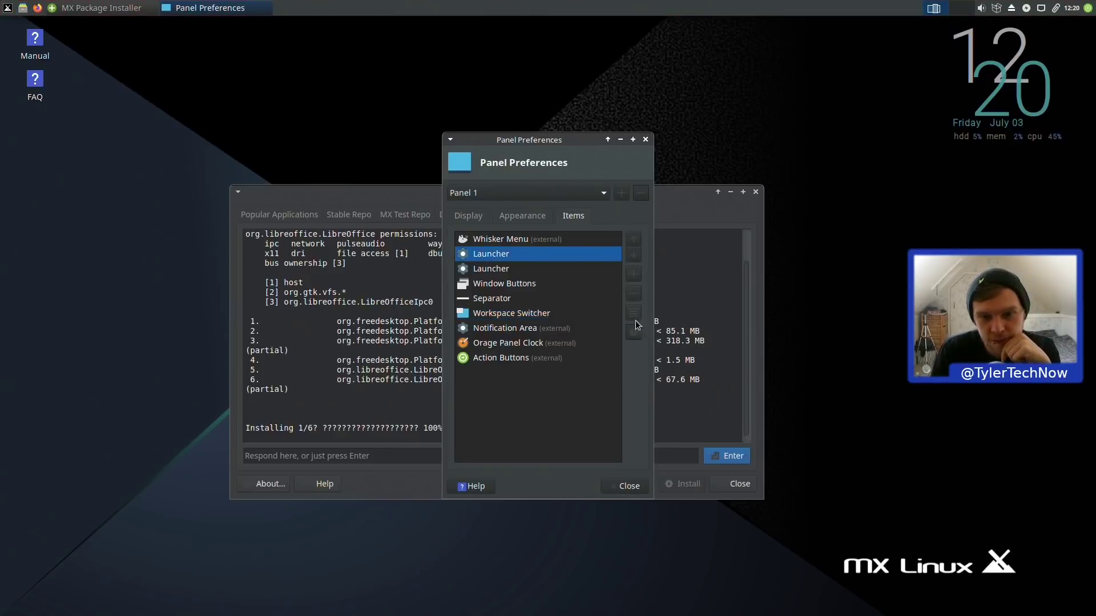
click(632, 298)
click(624, 357)
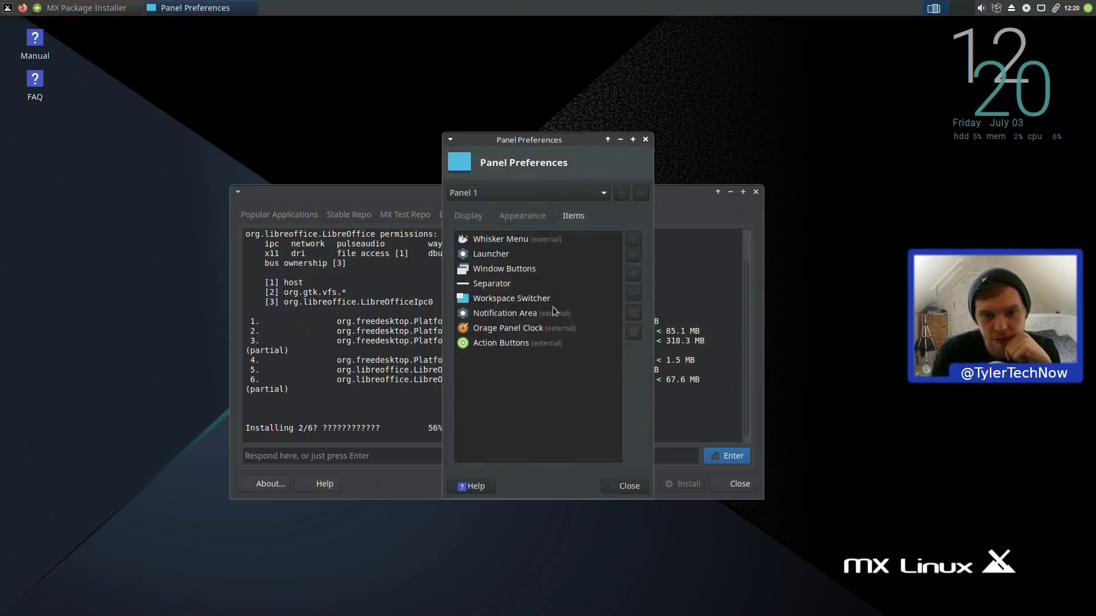
click(489, 254)
click(632, 296)
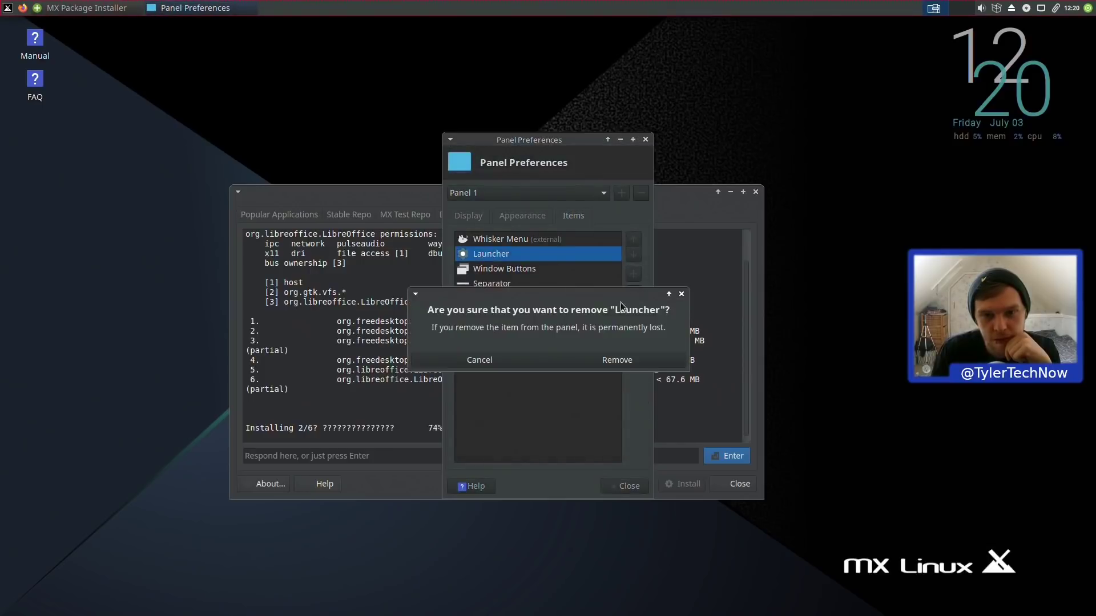
click(624, 354)
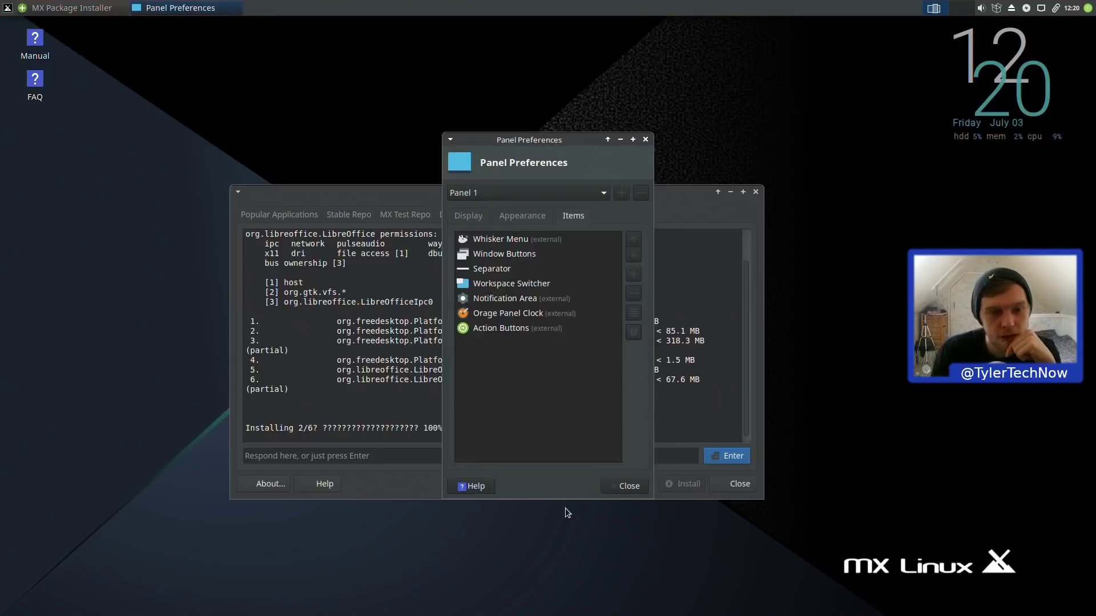
Set the panel's Enter and Leave opacity to 90 and close the panel preferences.
click(484, 220)
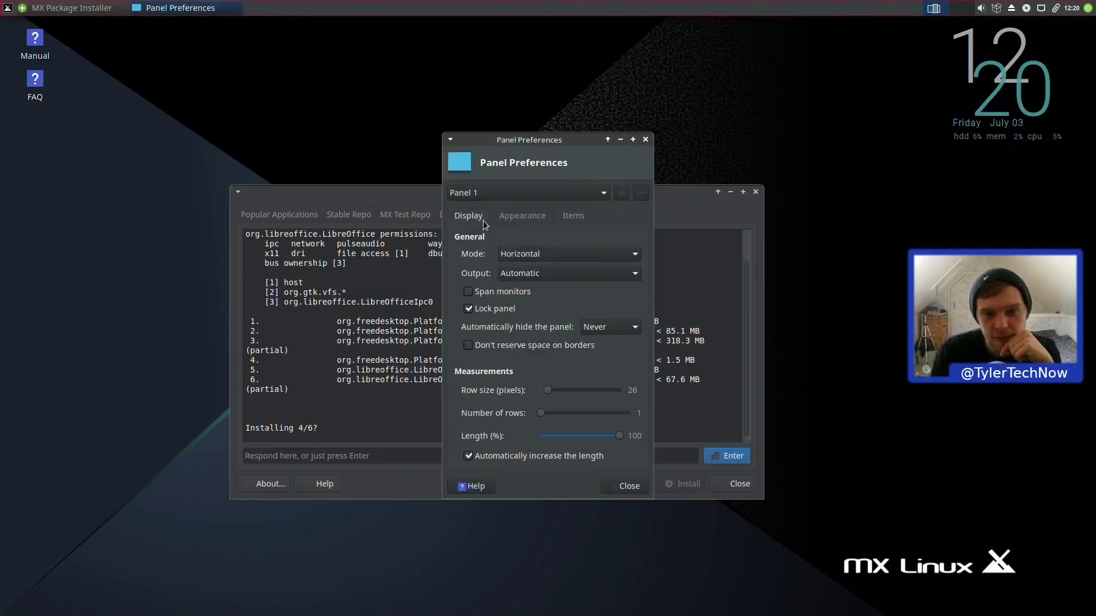
click(523, 216)
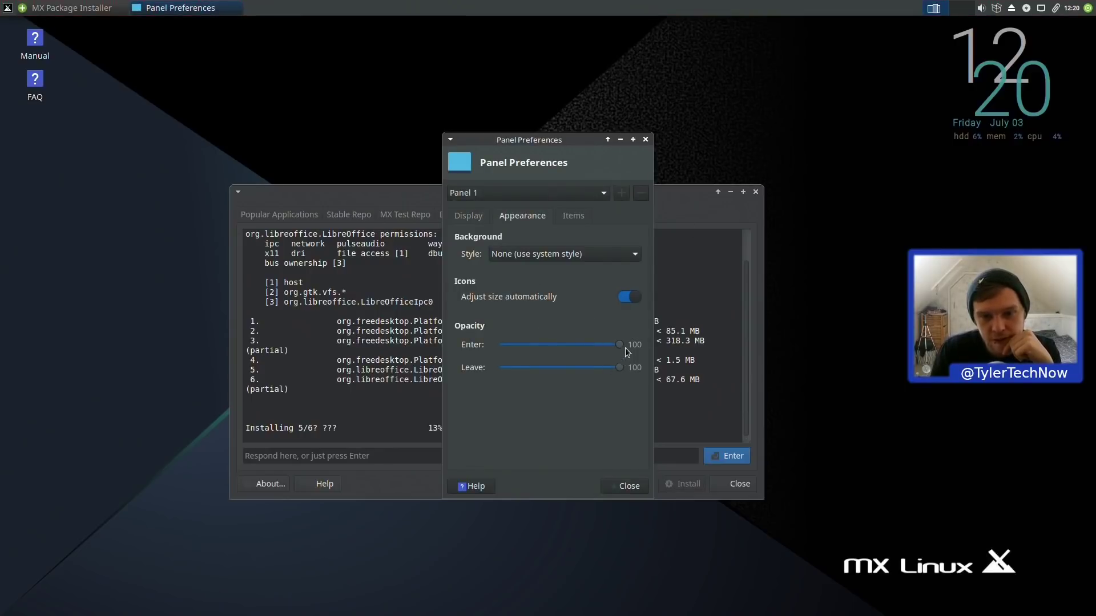
drag(619, 345, 607, 370)
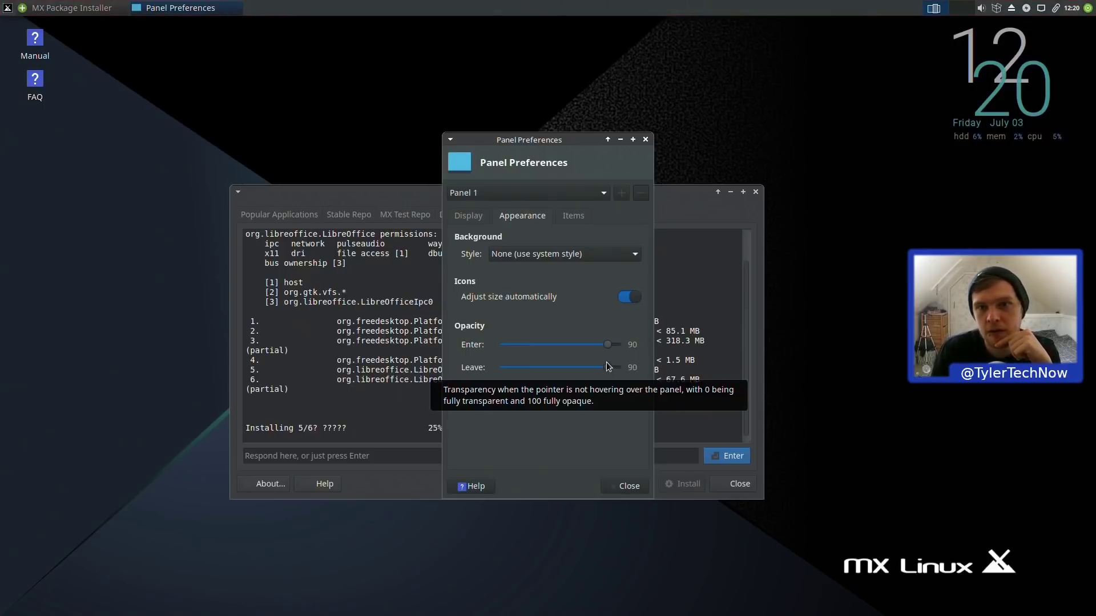
click(628, 486)
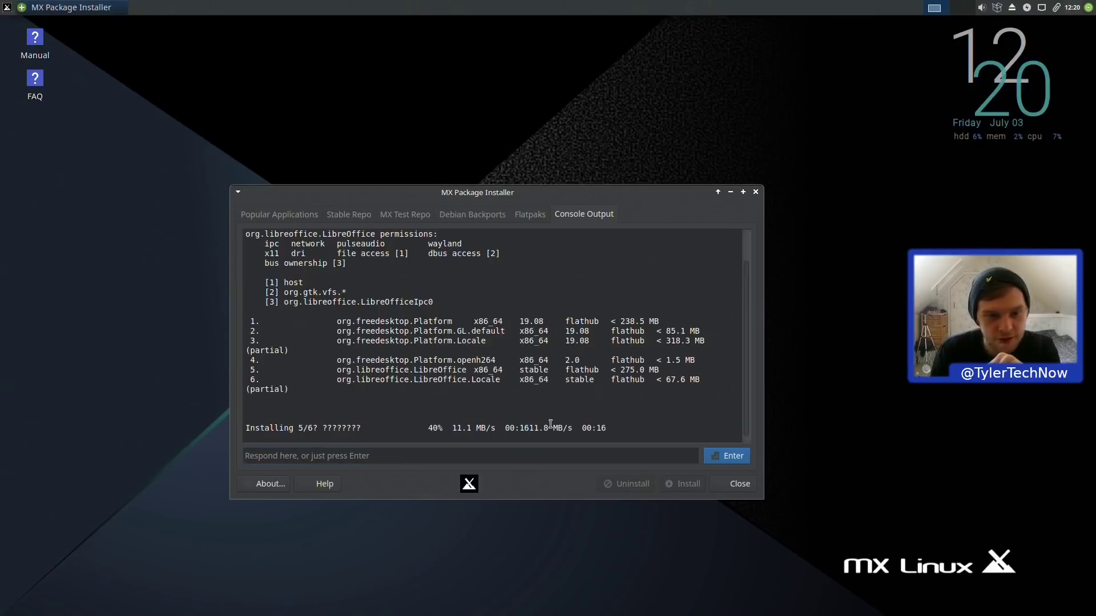
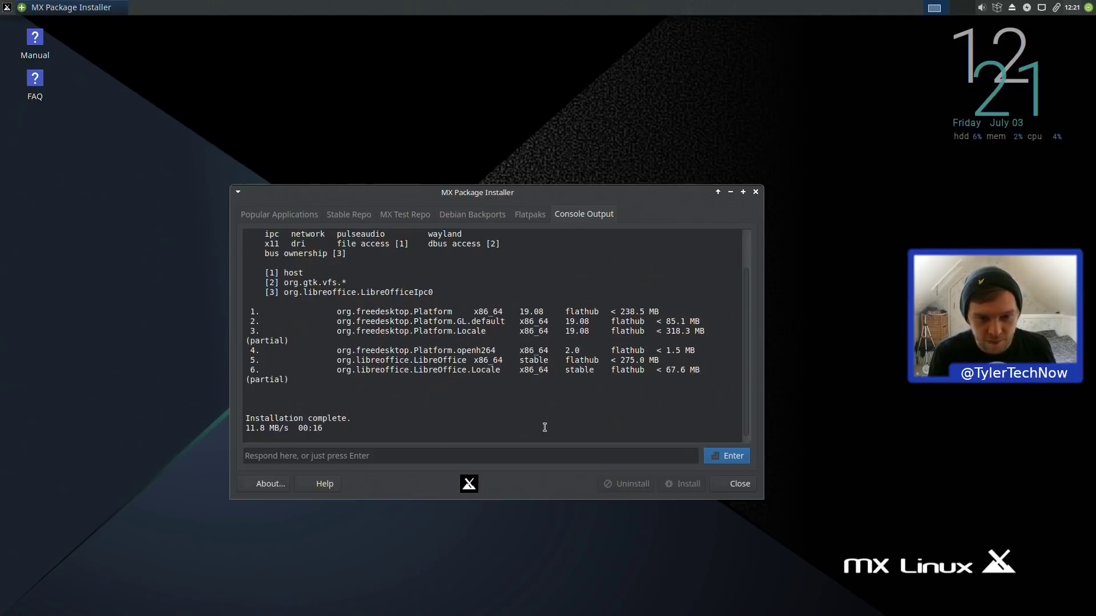
Dismiss the notice about the finished LibreOffice package processing.
click(5, 7)
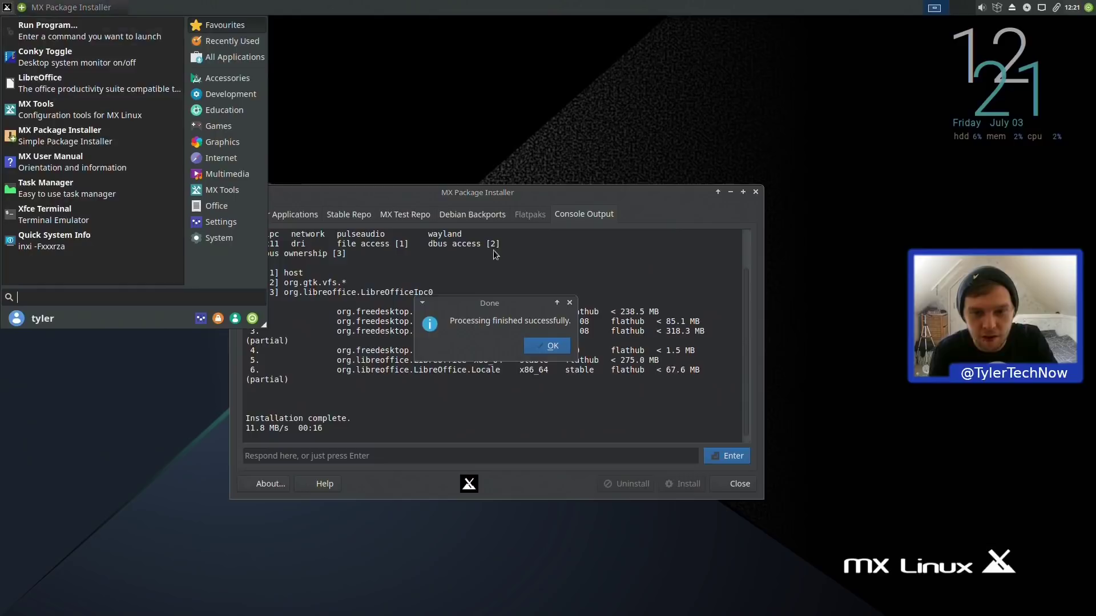
click(547, 346)
click(549, 346)
Find "libreoffice" among the installed applications, launch the Debian-supplied LibreOffice suite, and display its version information.
click(4, 6)
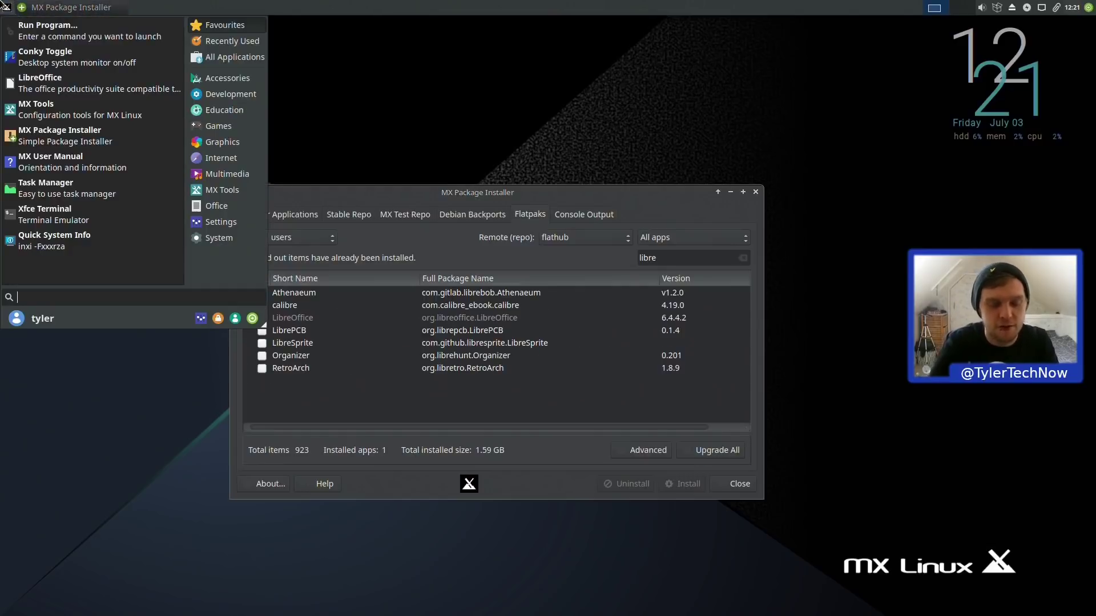
text(libreoffice)
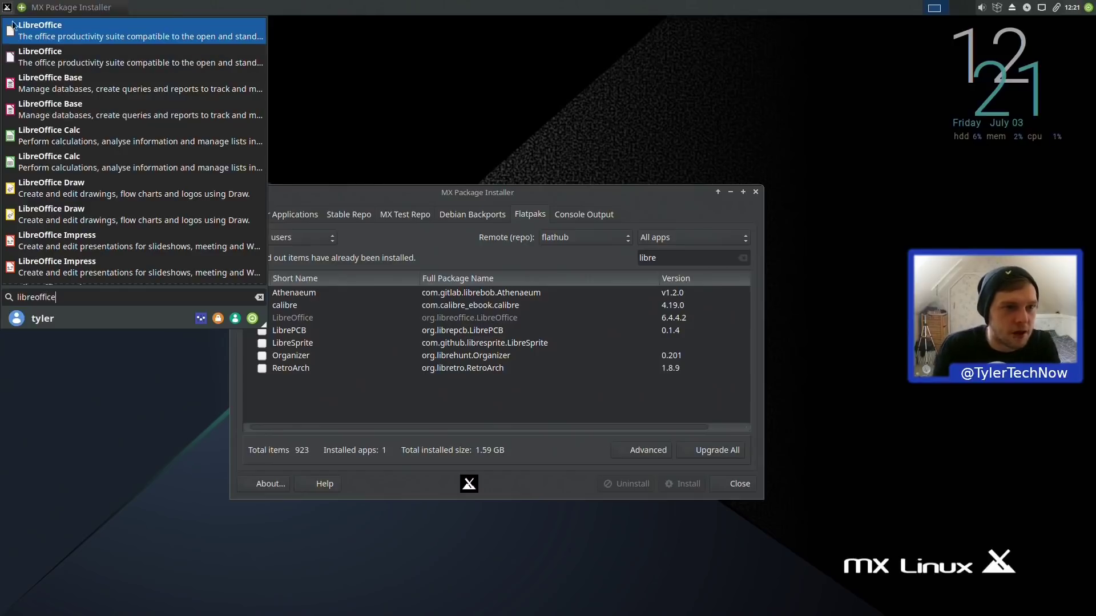
click(69, 54)
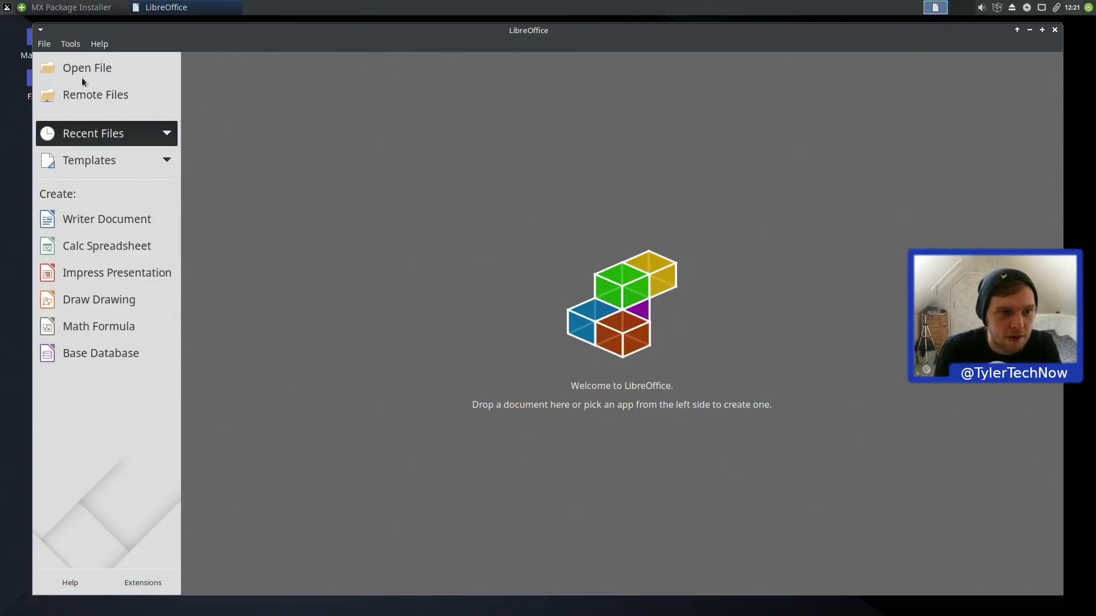
click(100, 43)
click(122, 193)
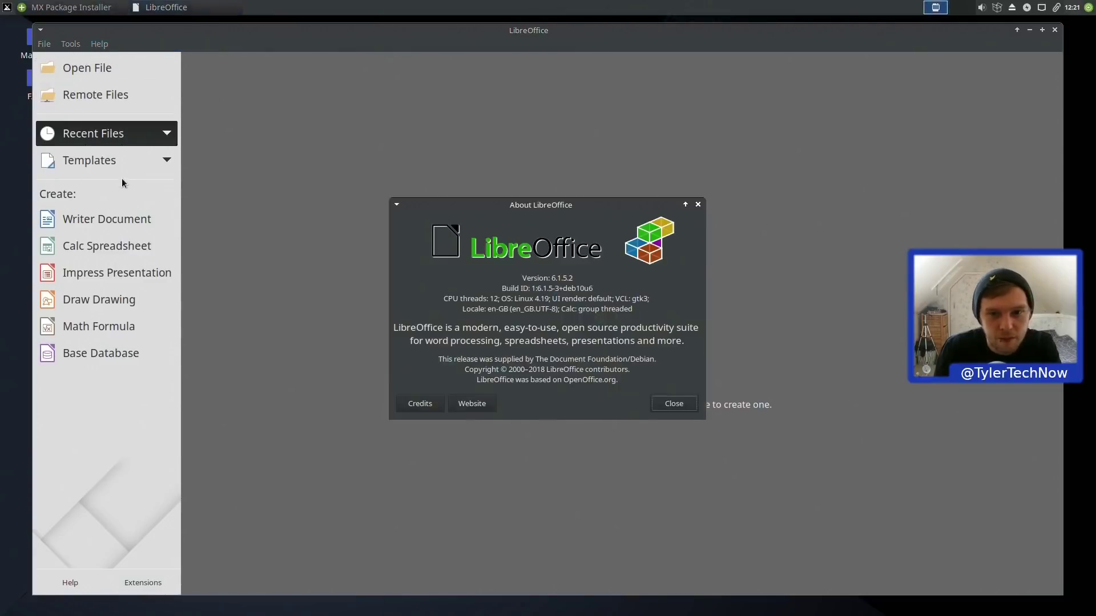
Search the installed applications for "libreoffice" again, launch the Flatpak LibreOffice suite, and check the version in its About information.
click(6, 7)
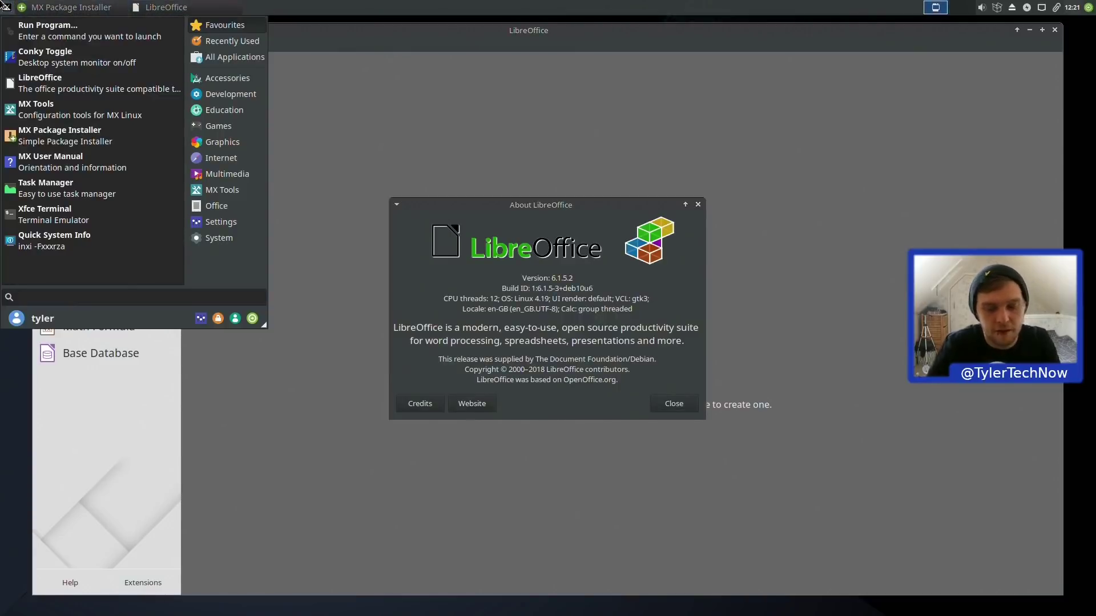
text(libreoffice)
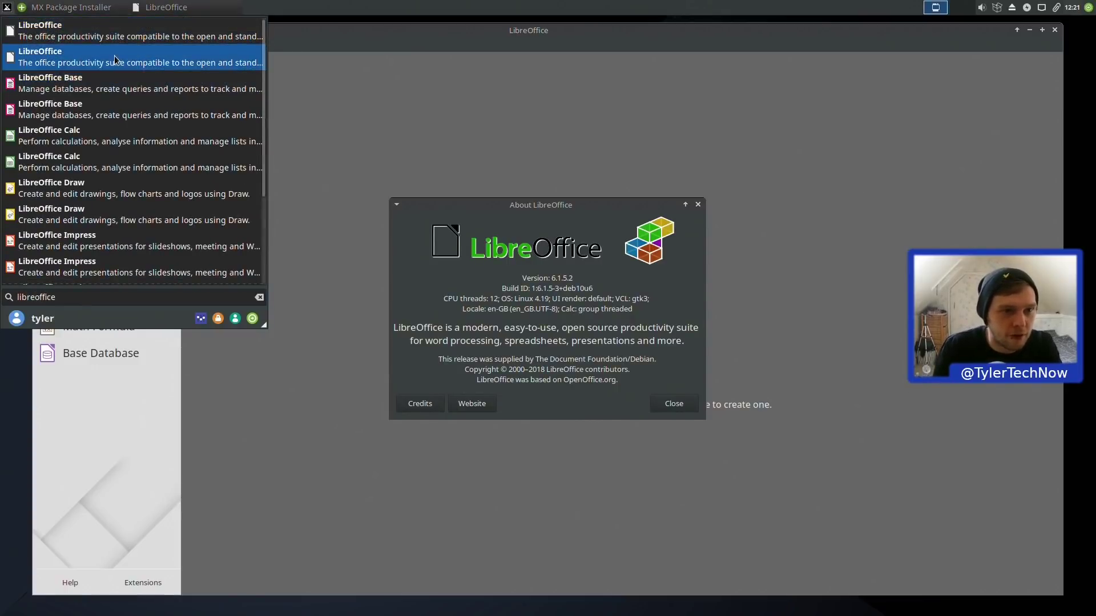
click(114, 56)
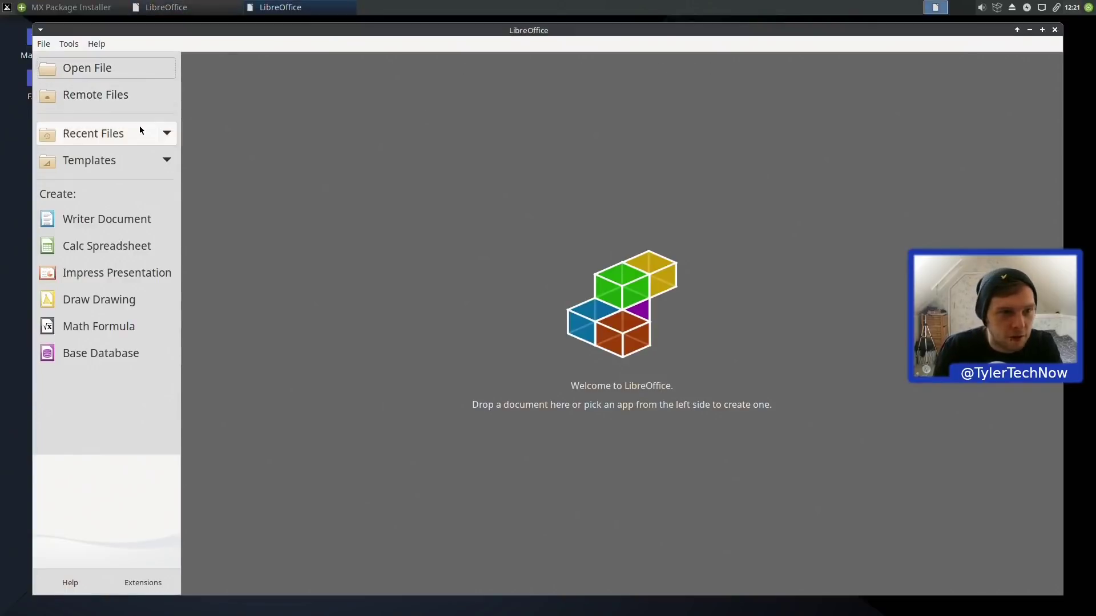
click(97, 44)
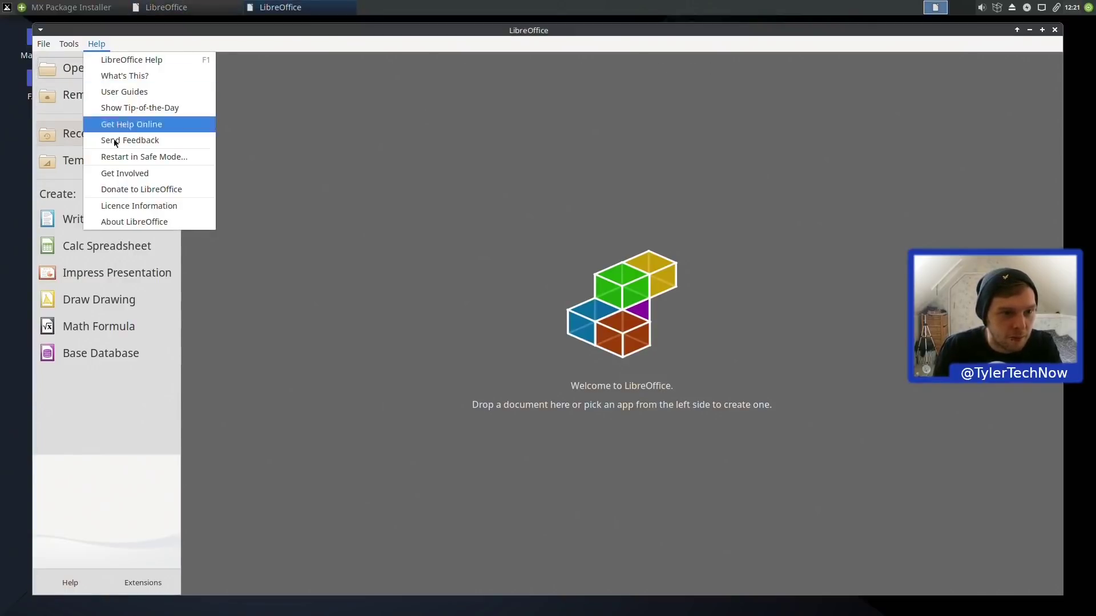
click(128, 224)
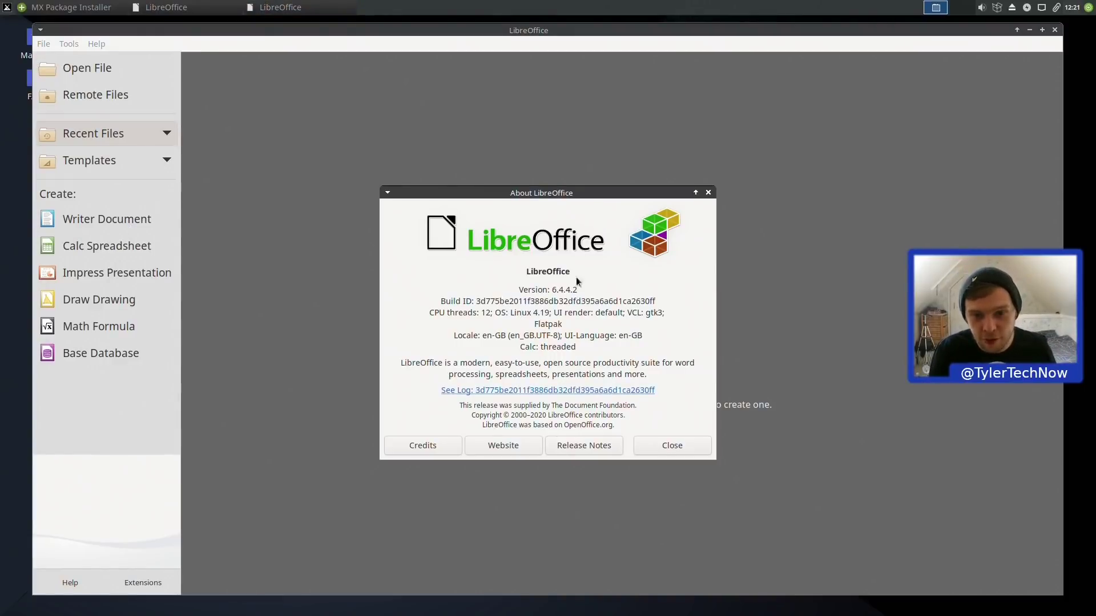
drag(528, 292, 575, 291)
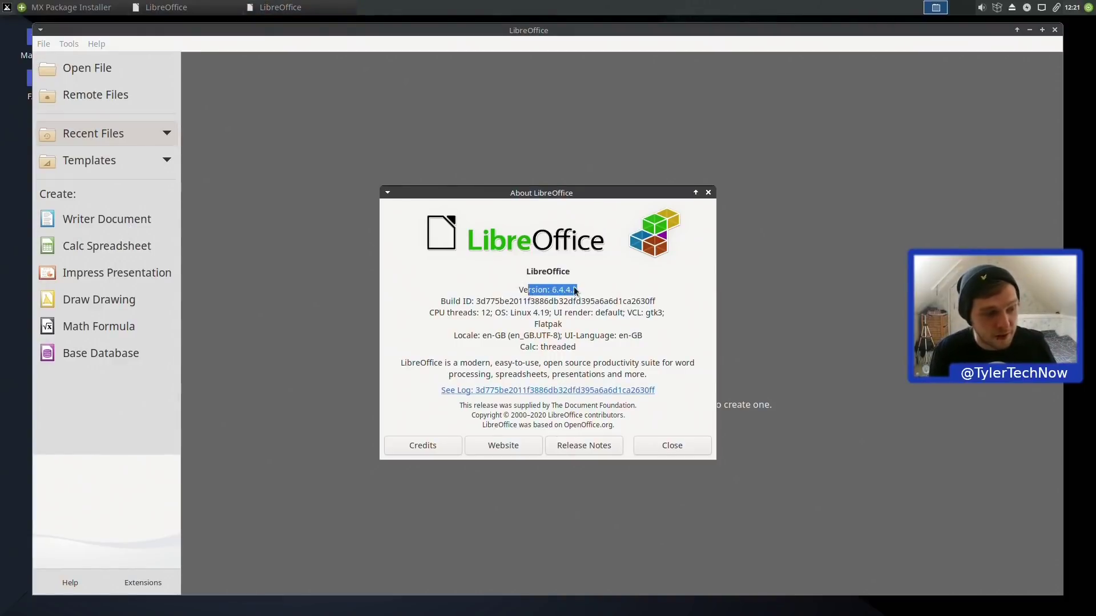
Switch back to MX Package Installer to view the LibreOffice entry in the Flatpak list.
click(92, 8)
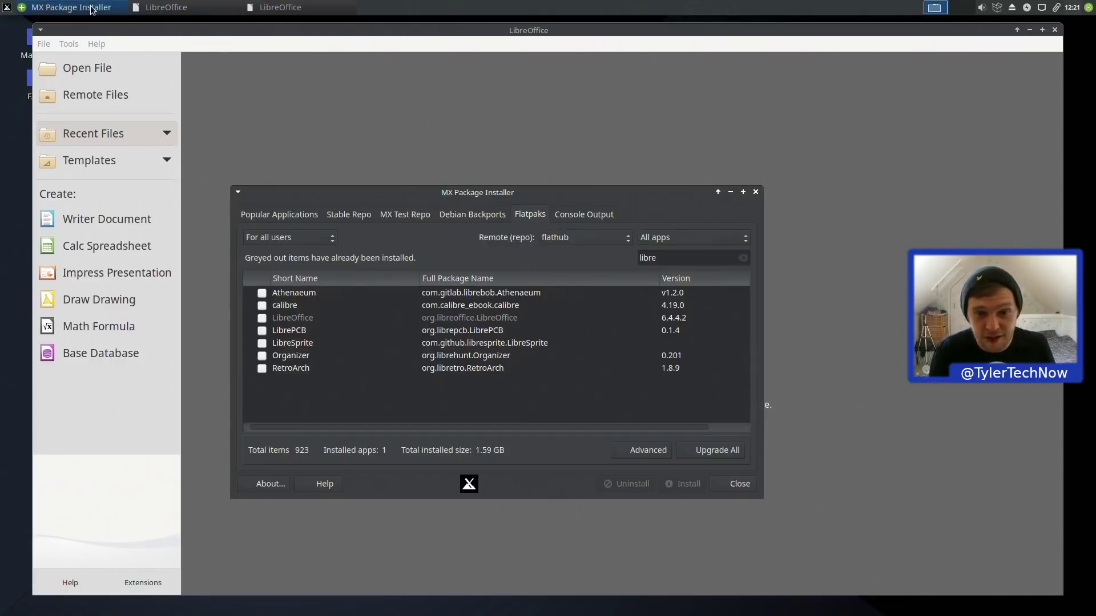
Clear the Flatpak search and examine the Desktop Environments category among the popular applications.
double_click(690, 257)
key(BackSpace)
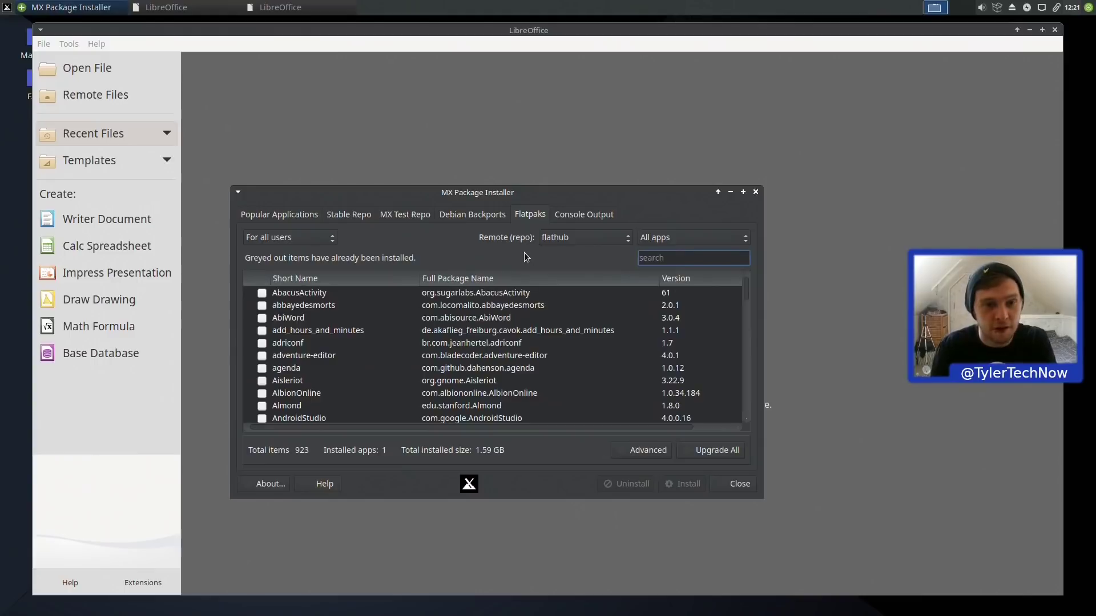
click(286, 217)
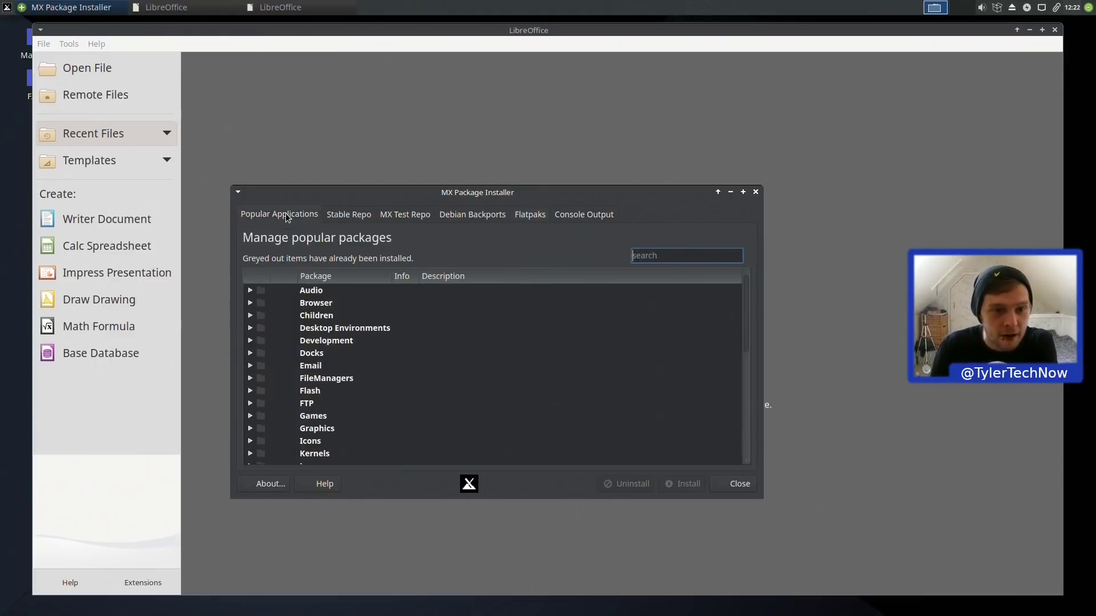
click(250, 328)
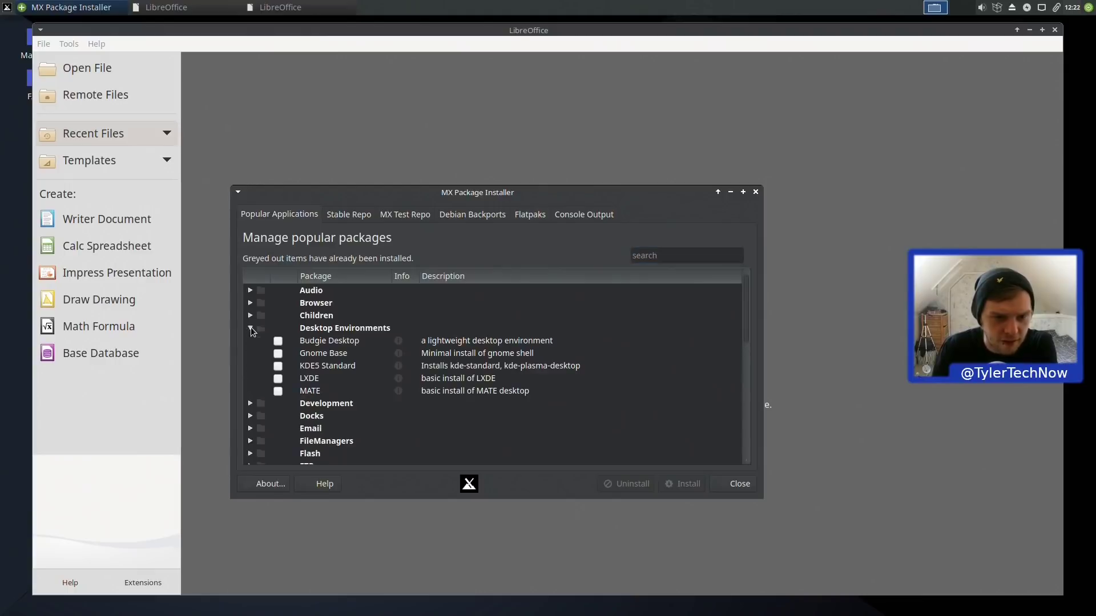
drag(745, 327, 747, 343)
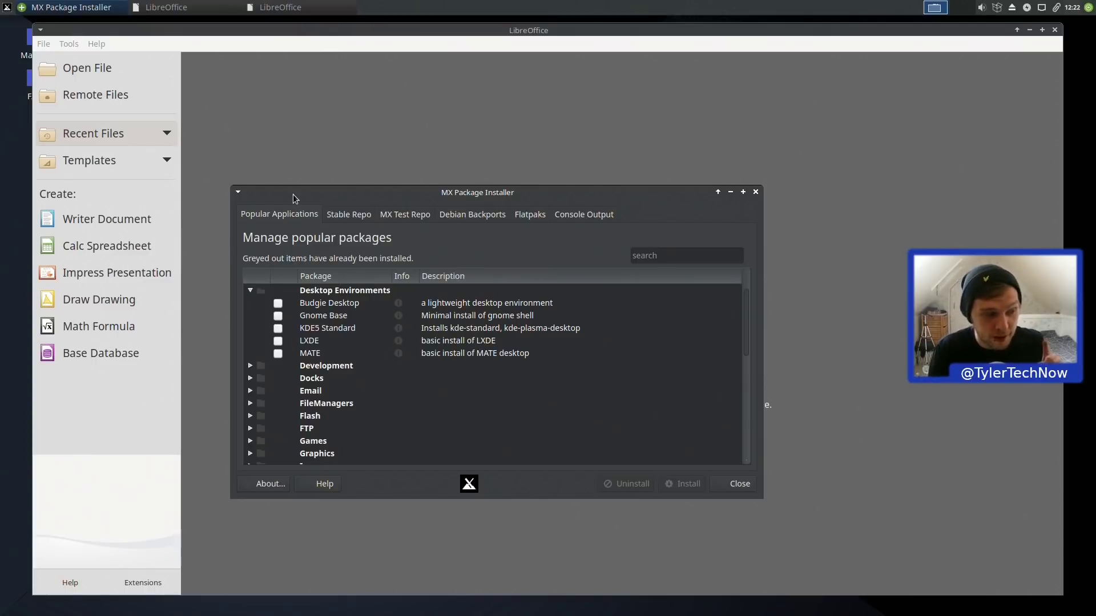
Close MX Package Installer, both About LibreOffice dialogs and the LibreOffice windows to return to the empty desktop.
click(6, 7)
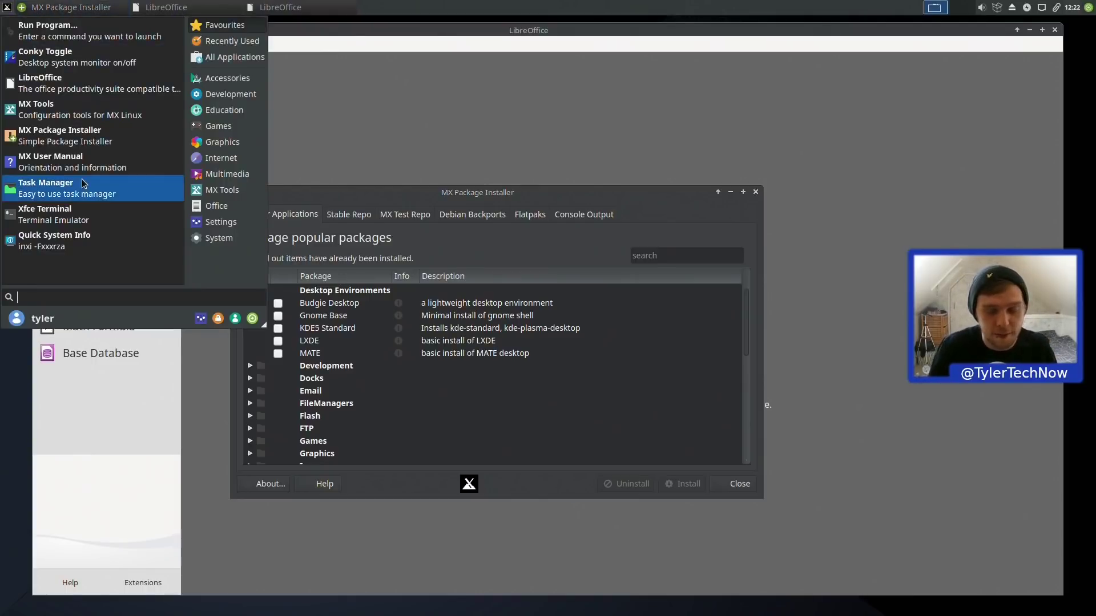
click(752, 183)
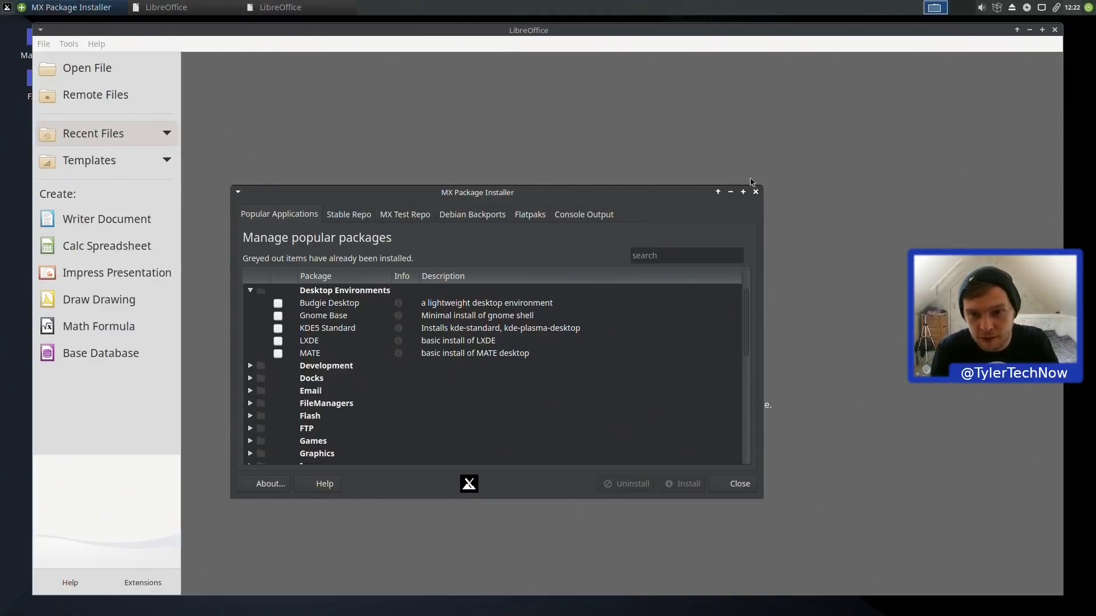
click(755, 192)
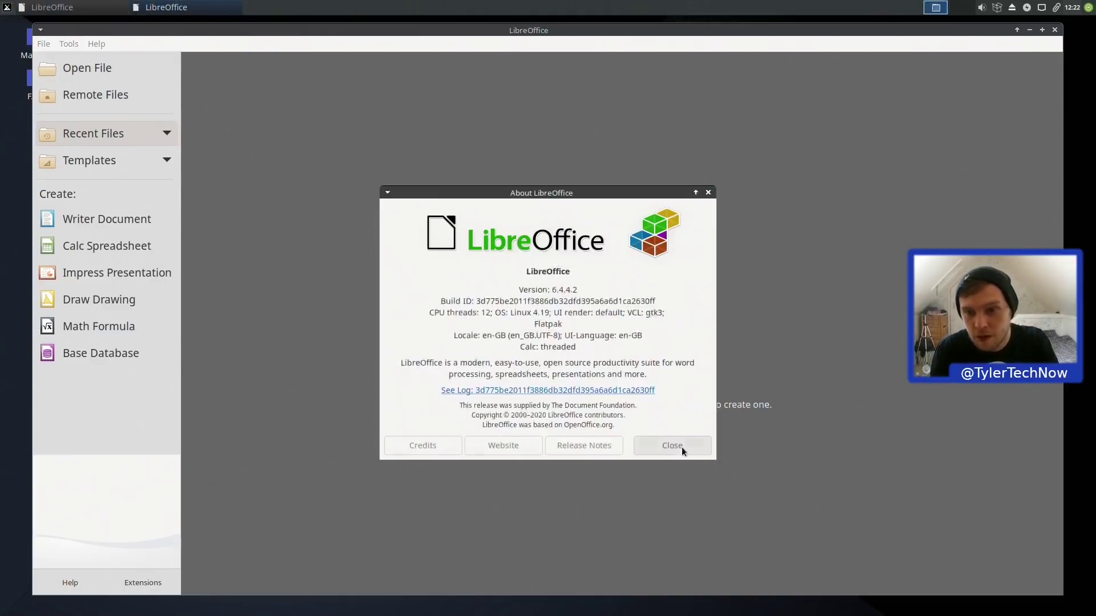
click(682, 447)
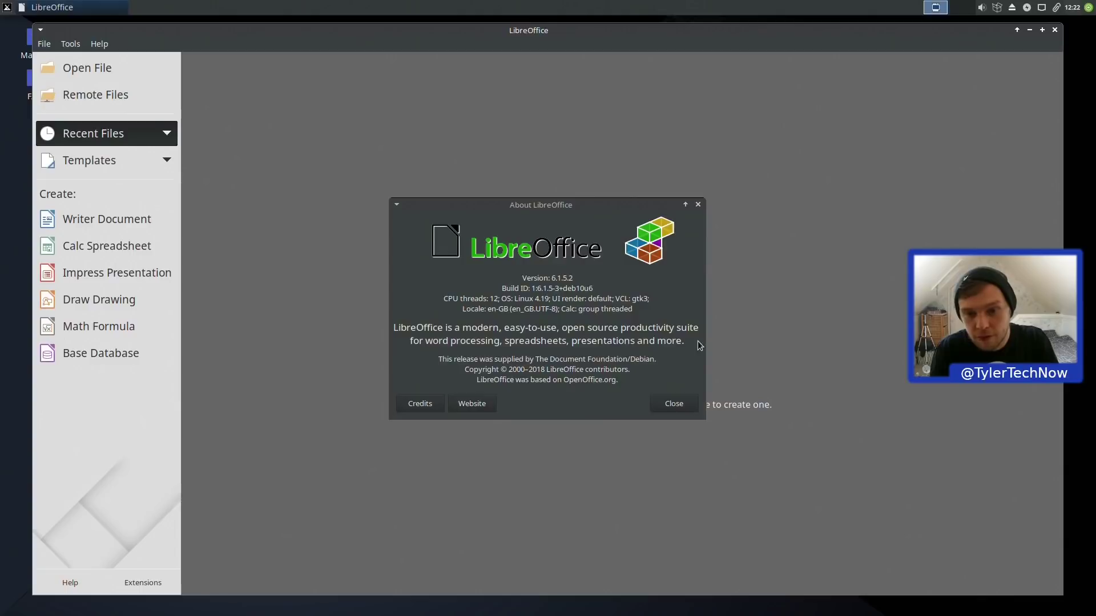
click(678, 407)
click(1055, 30)
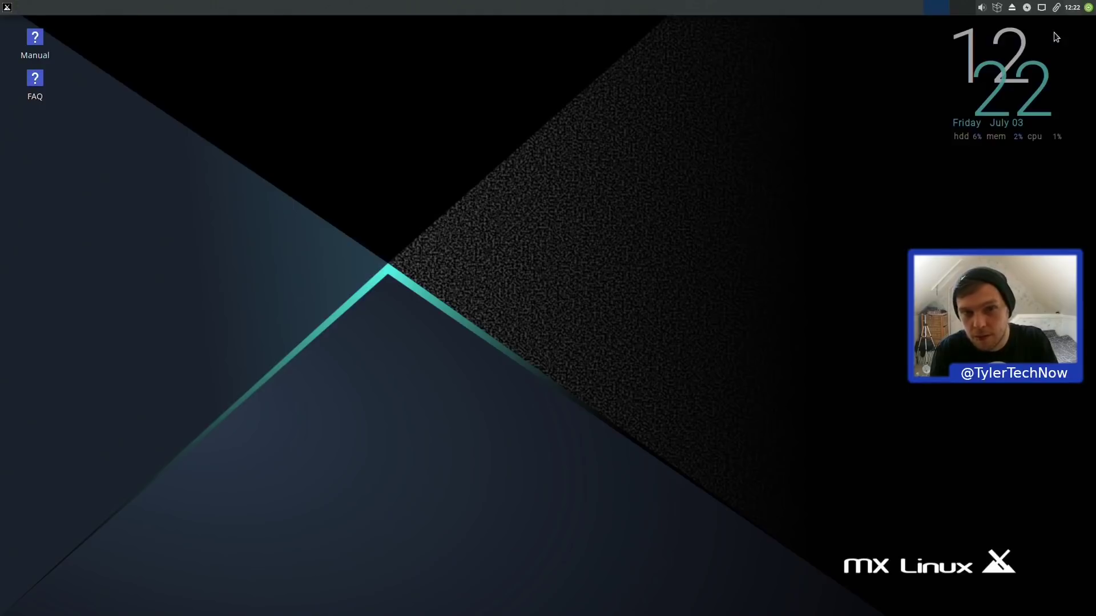
Find and launch the MX-flux setup among the installed applications, and agree to install its components into the Home folder.
click(5, 7)
text(mx flat)
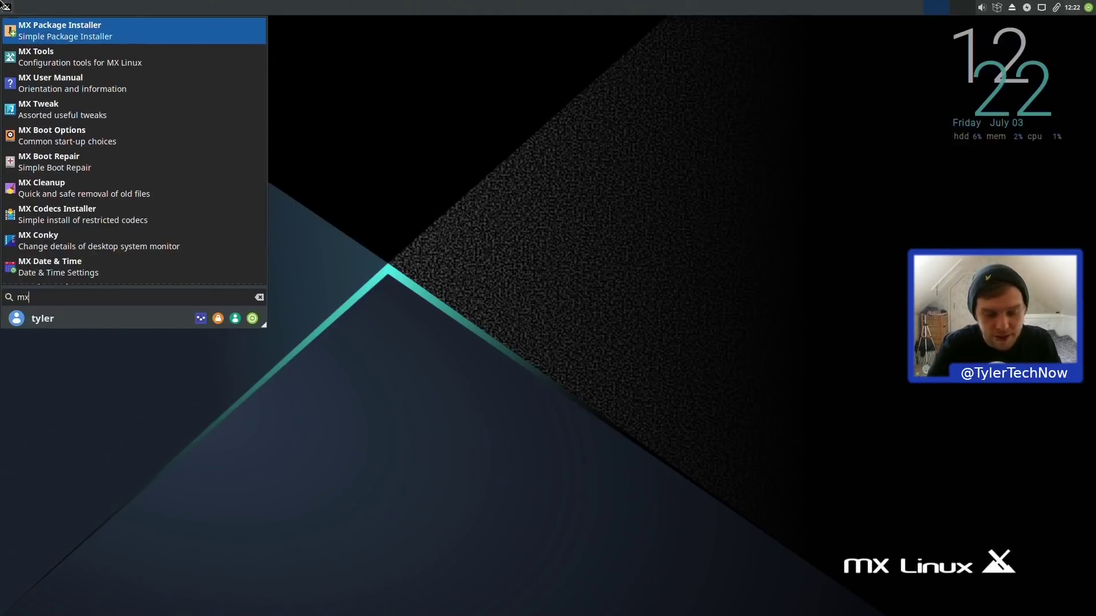
key(Return)
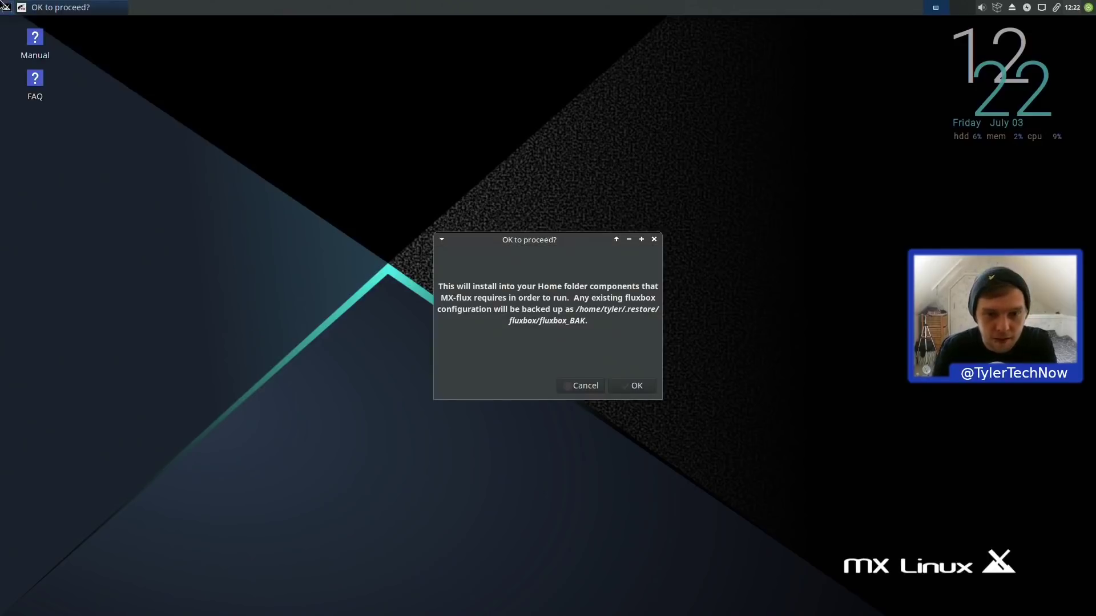
mouse_move(569, 244)
mouse_down()
mouse_move(530, 231)
mouse_move(554, 239)
mouse_up()
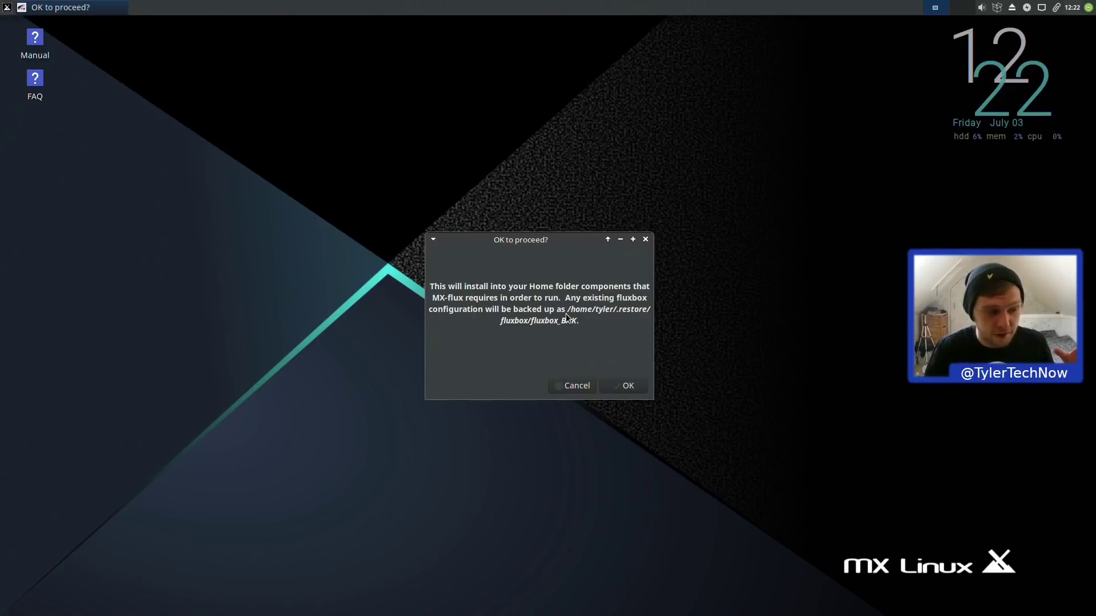
click(628, 387)
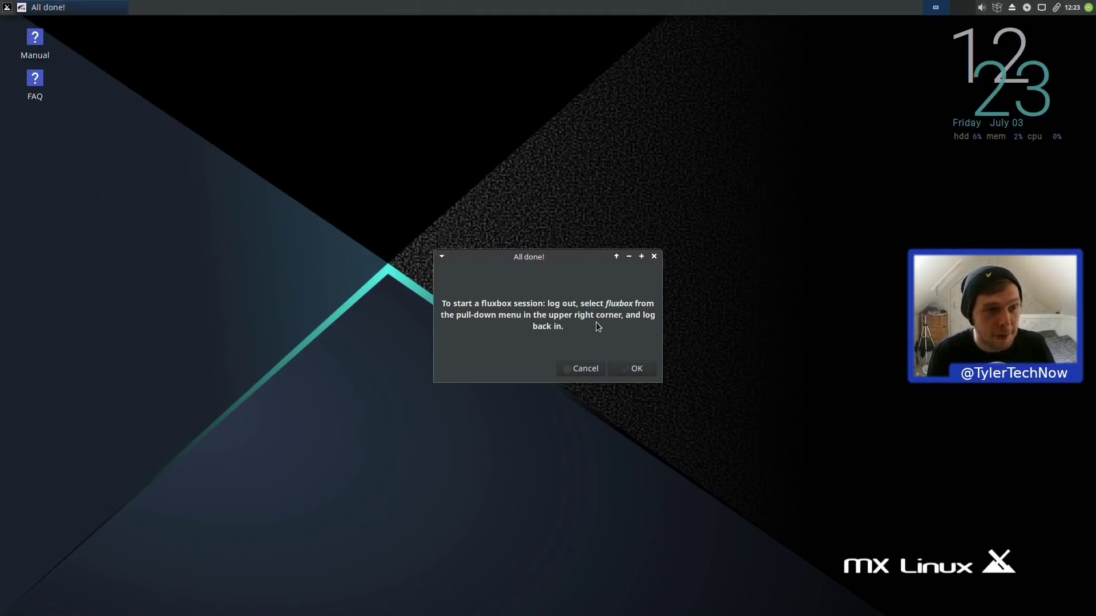
Acknowledge the MX-flux completion notice and log out of the current session.
click(7, 7)
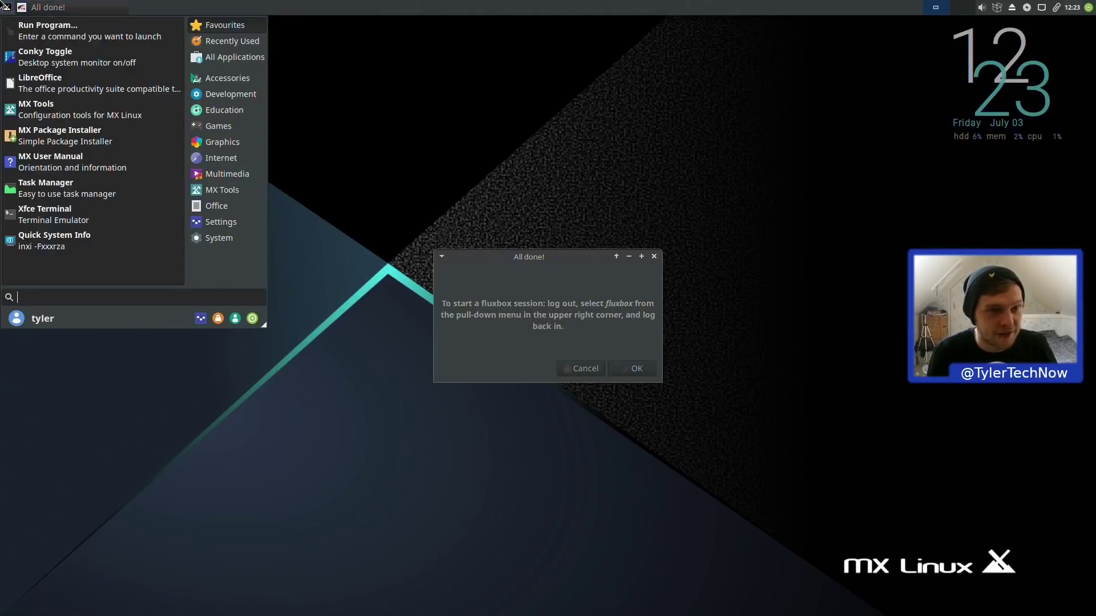
click(508, 104)
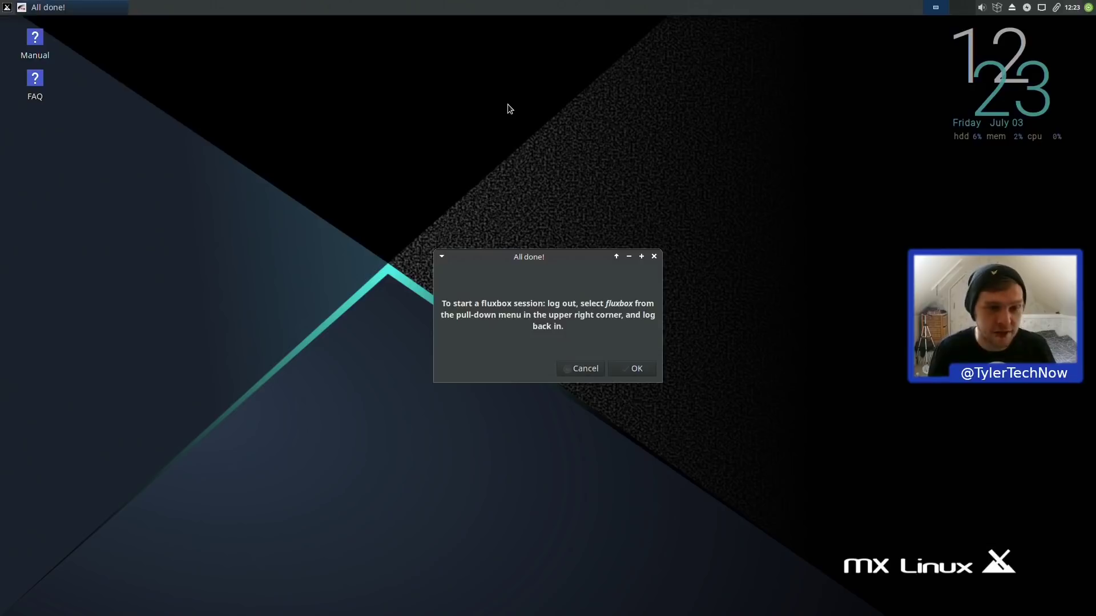
click(639, 374)
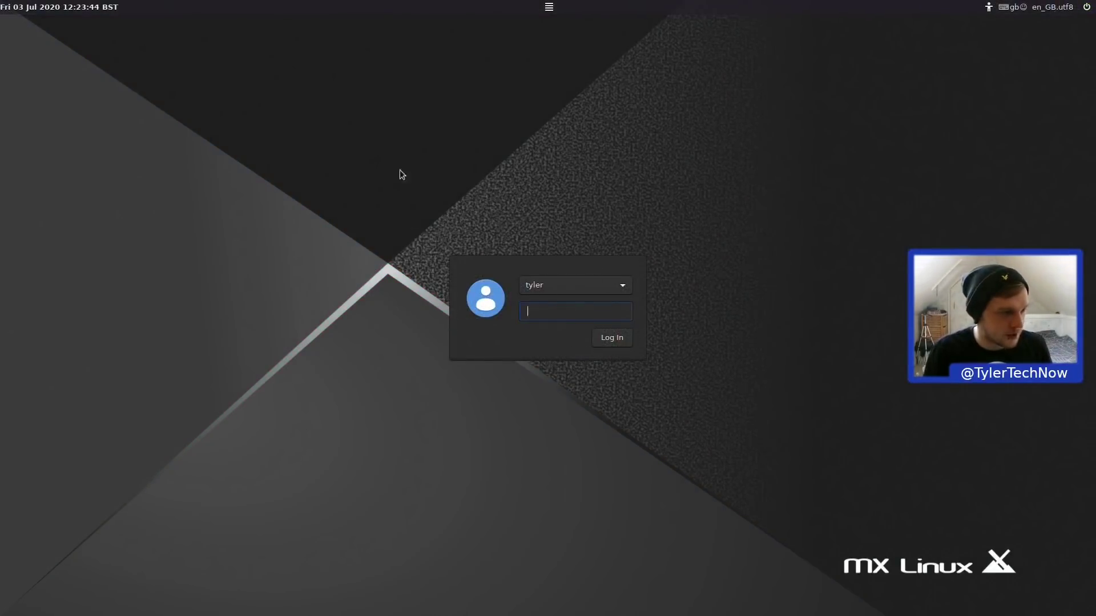
Choose the Fluxbox session on the login screen, enter the account password, and log in.
click(546, 10)
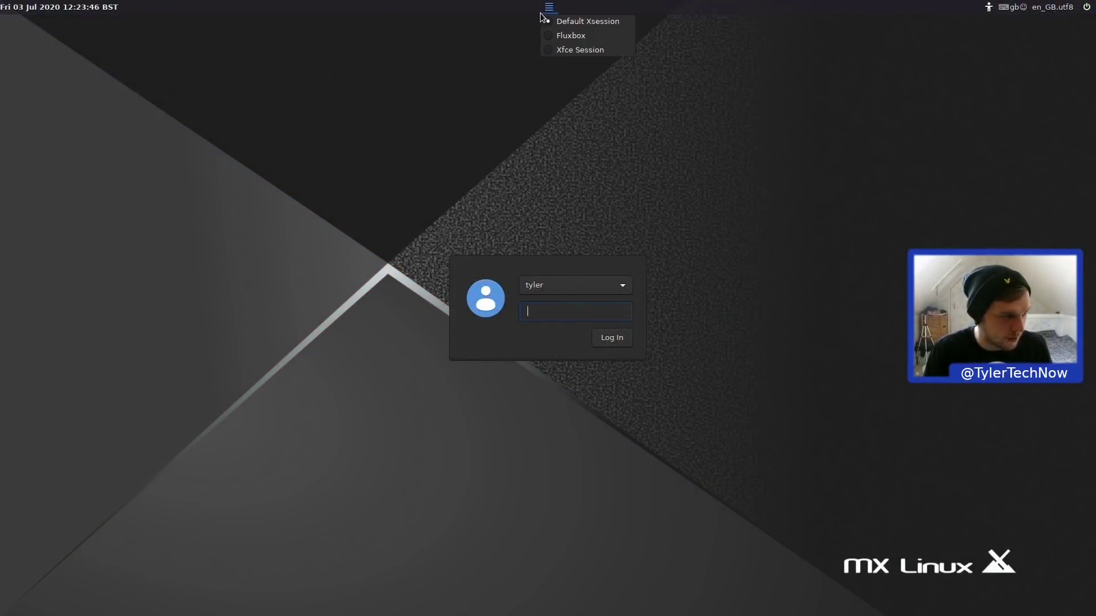
click(572, 37)
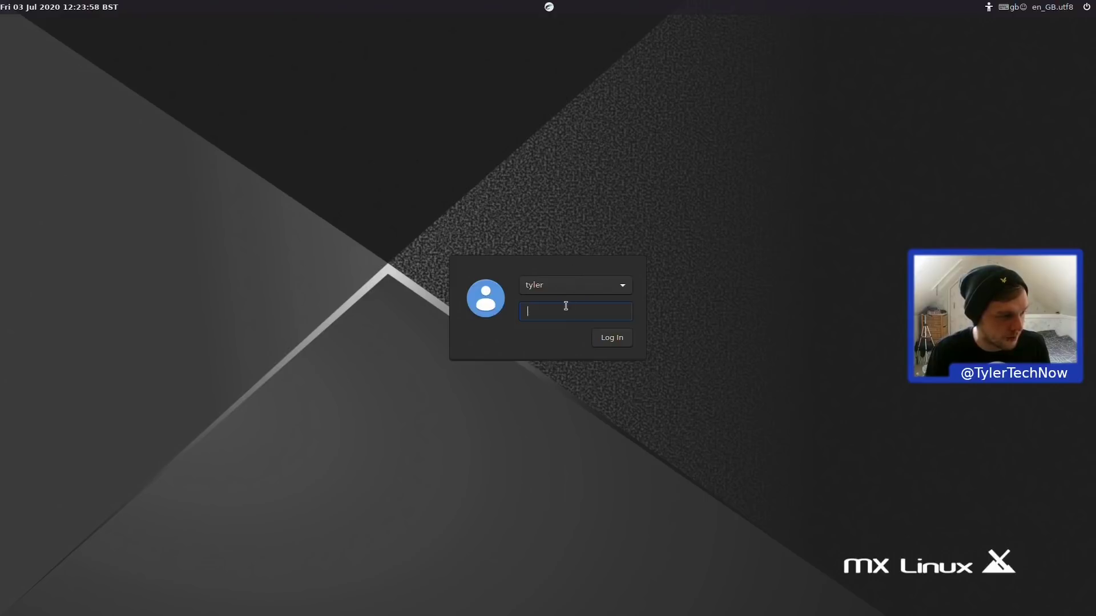
text(••••)
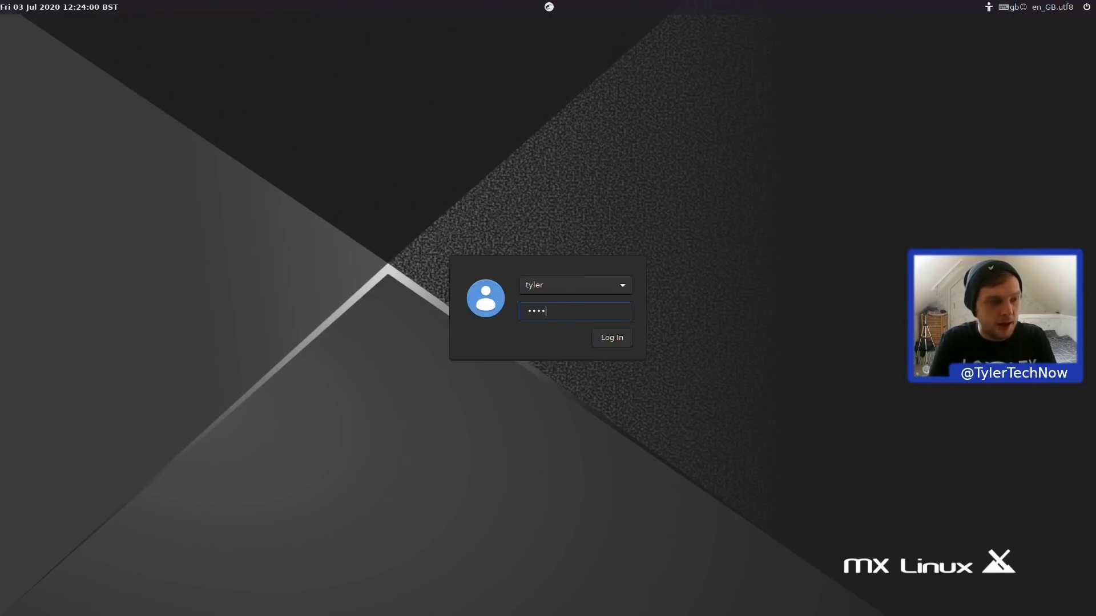
text(••)
key(Return)
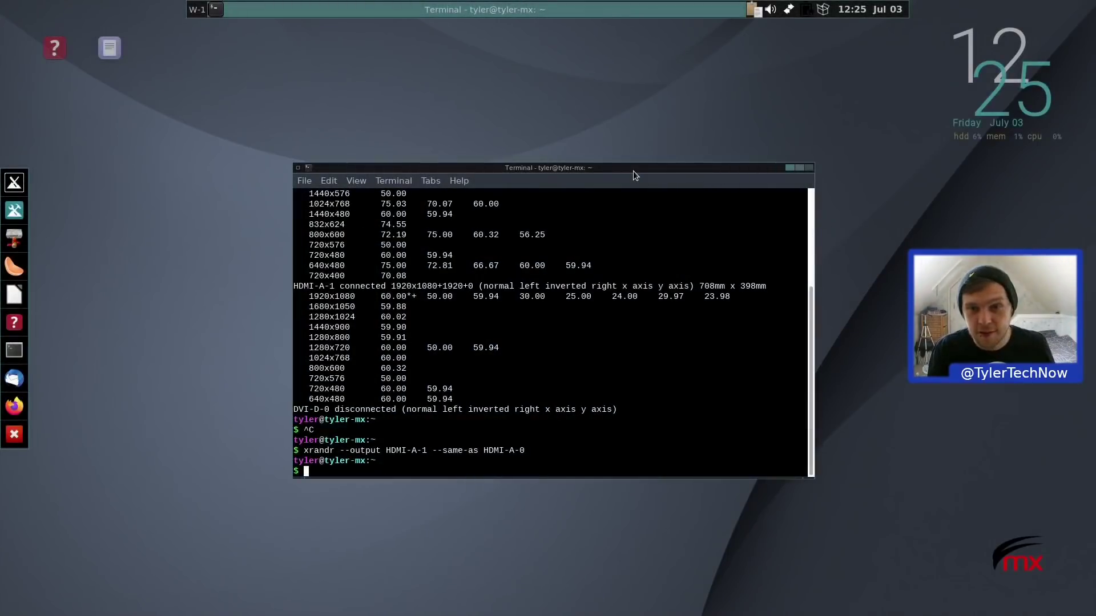
Review the xrandr display output and the monitor mirroring command in the terminal, and close the terminal window.
scroll(456, 256, up, 5)
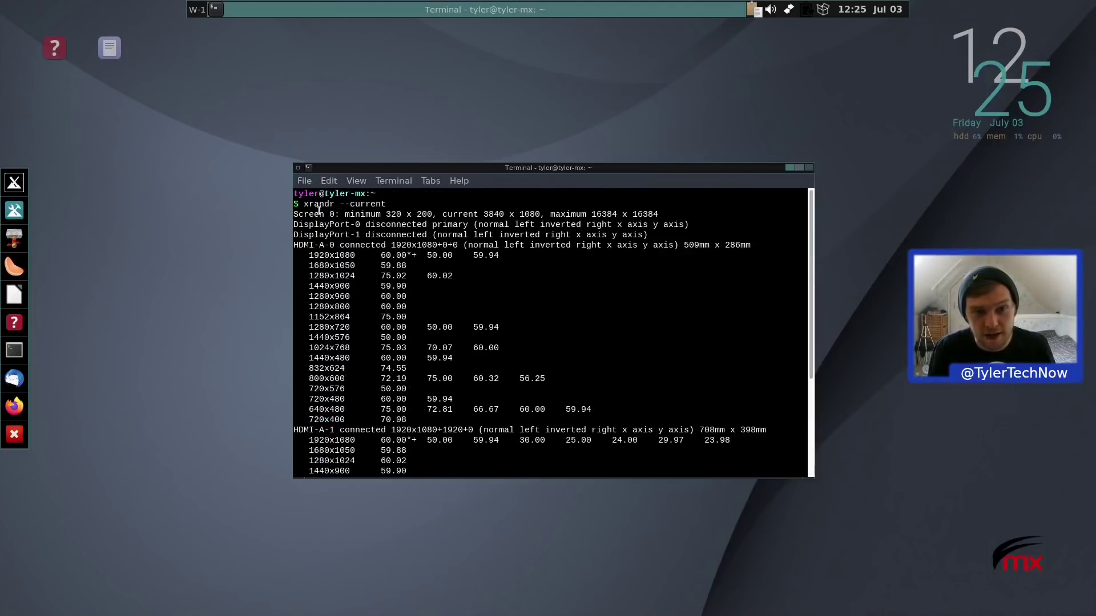
scroll(371, 234, down, 5)
scroll(456, 257, up, 5)
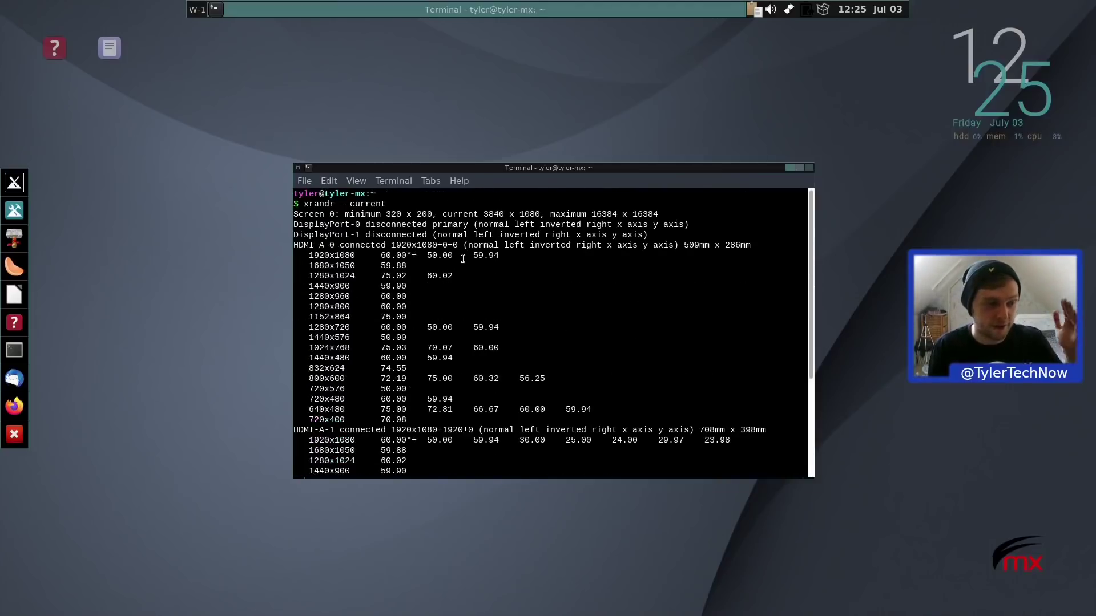
scroll(397, 235, down, 5)
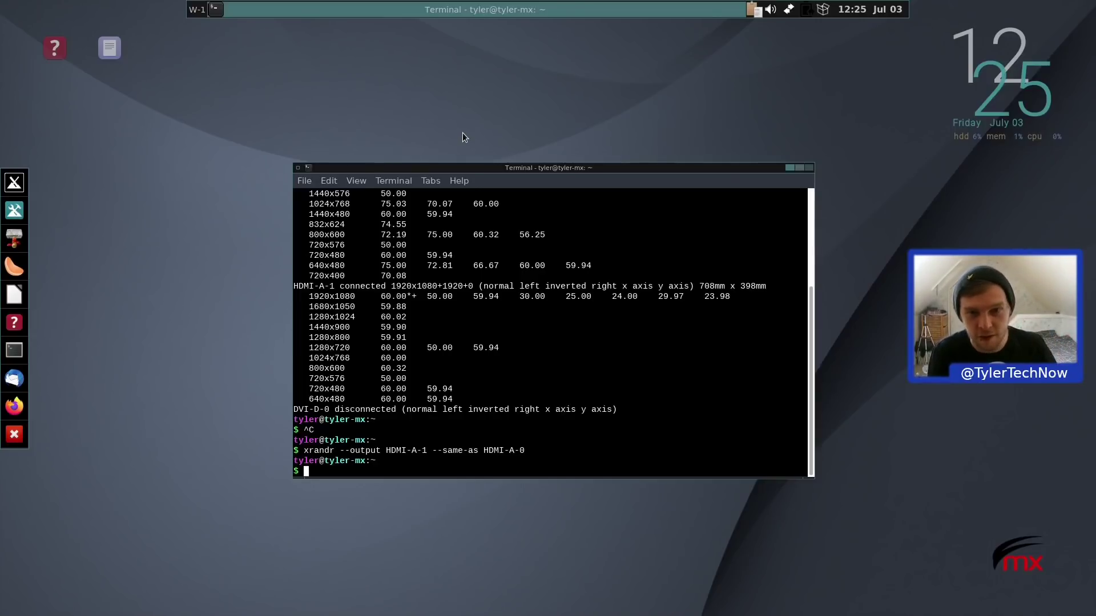
click(810, 168)
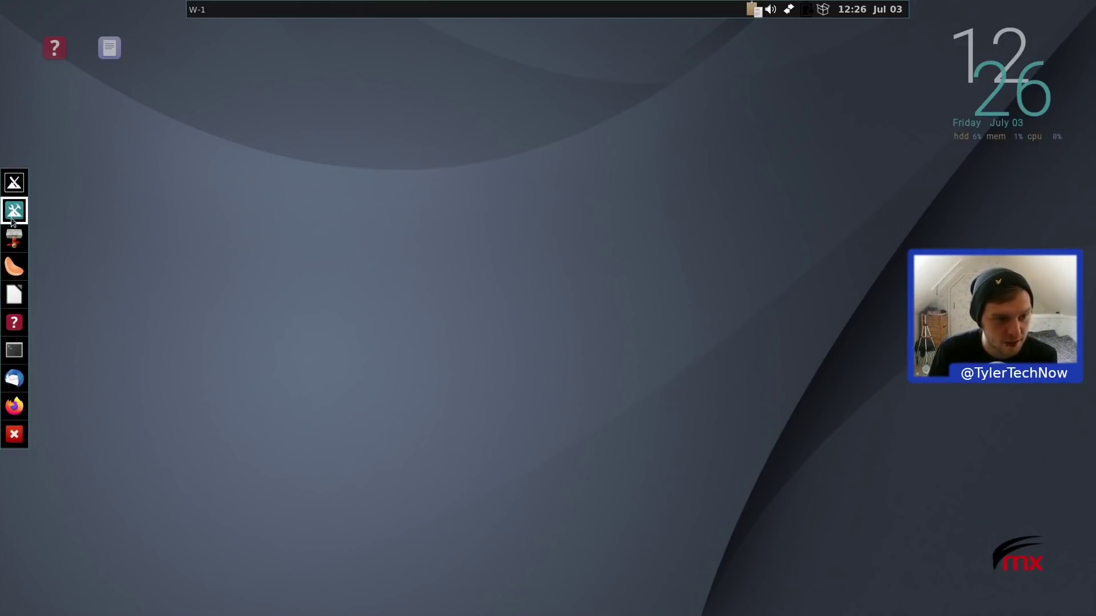
Open the MX-flux help folder from the dock, look over its documentation files, and close the file manager.
click(14, 323)
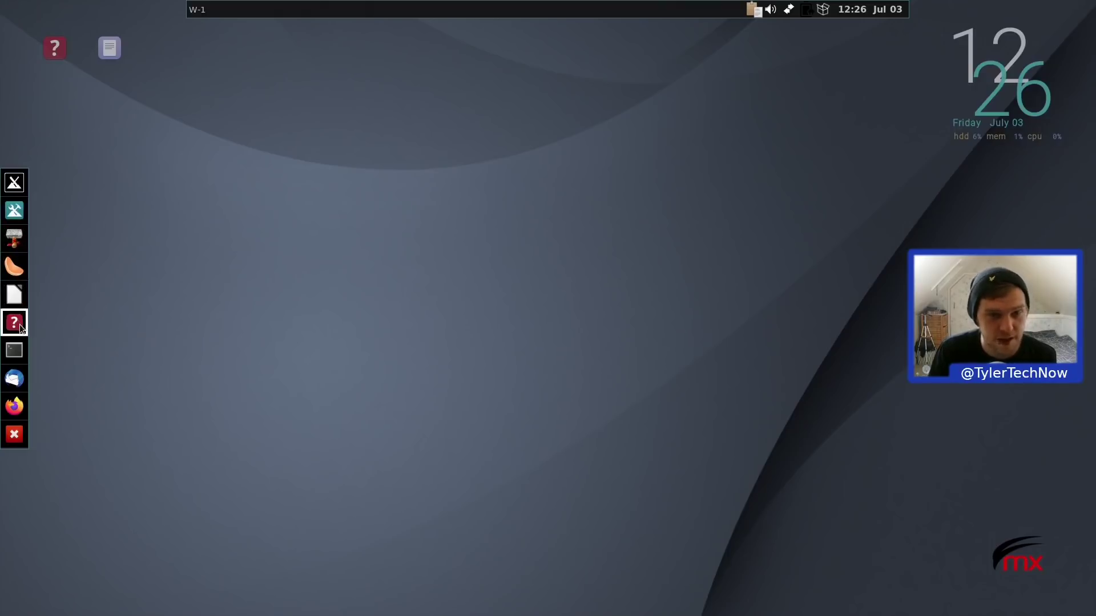
drag(291, 12, 552, 67)
drag(701, 362, 332, 98)
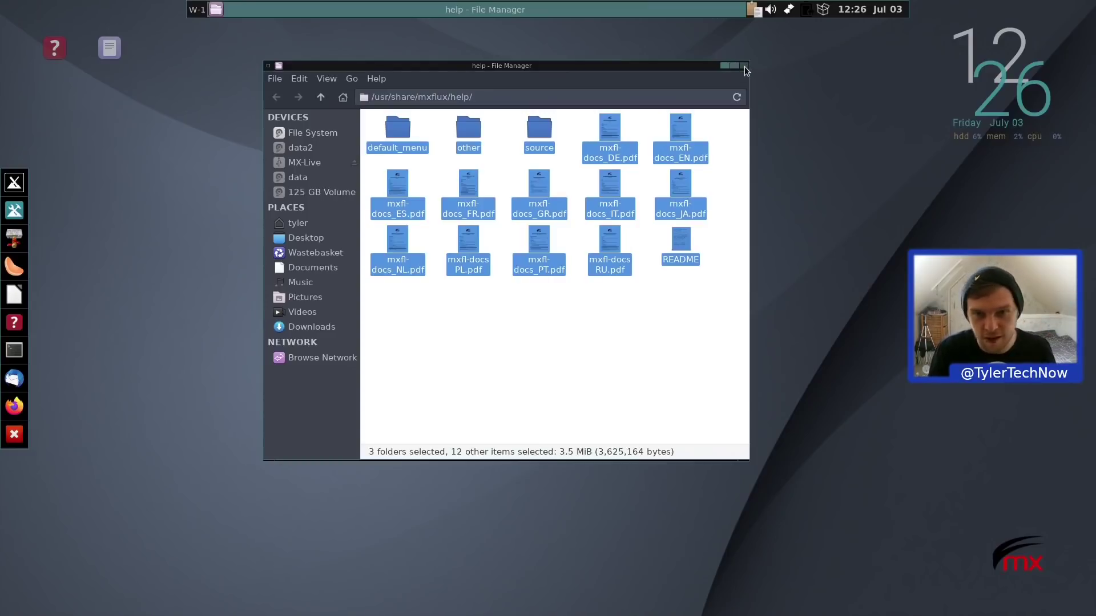
click(744, 66)
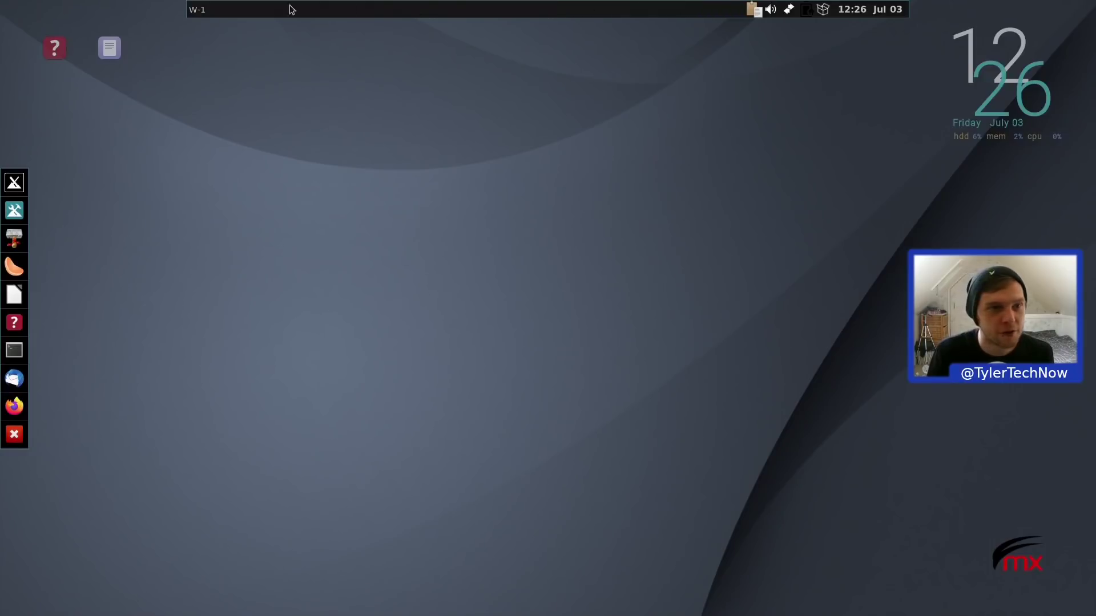
Open the Application Finder from the dock, try shrinking its window, and close it.
click(15, 183)
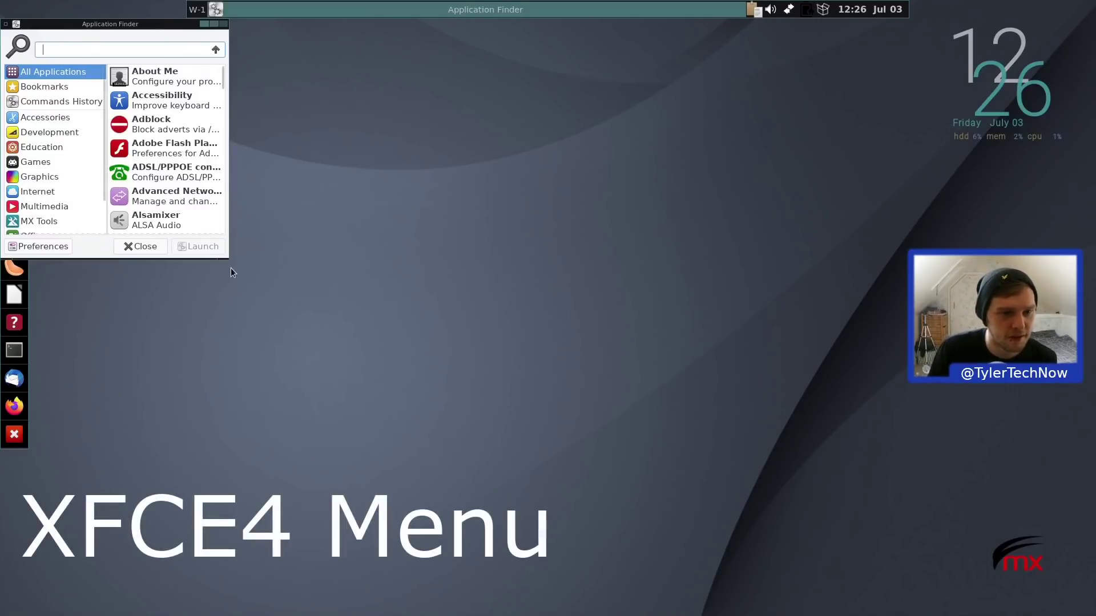
drag(231, 259, 187, 199)
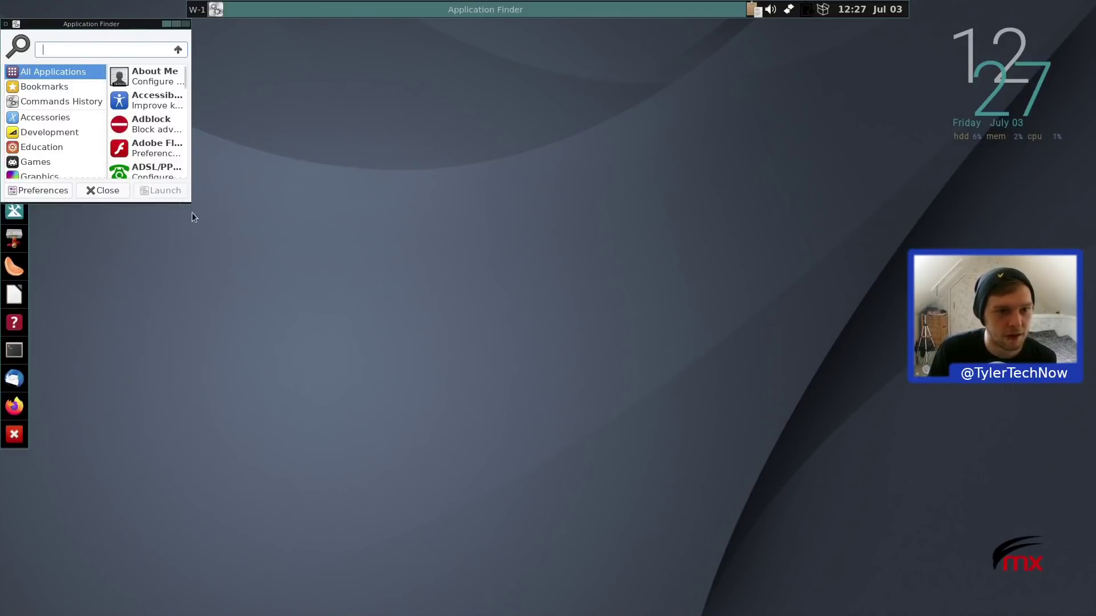
click(189, 25)
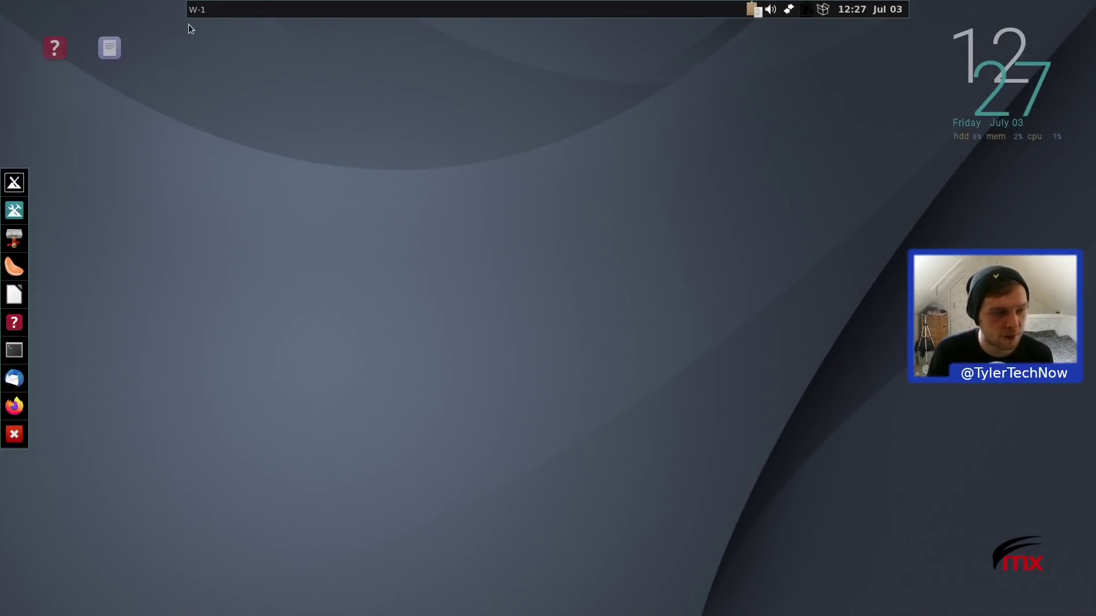
Open a terminal from the dock, look at its help options, and close the terminal.
click(13, 354)
triple_click(342, 42)
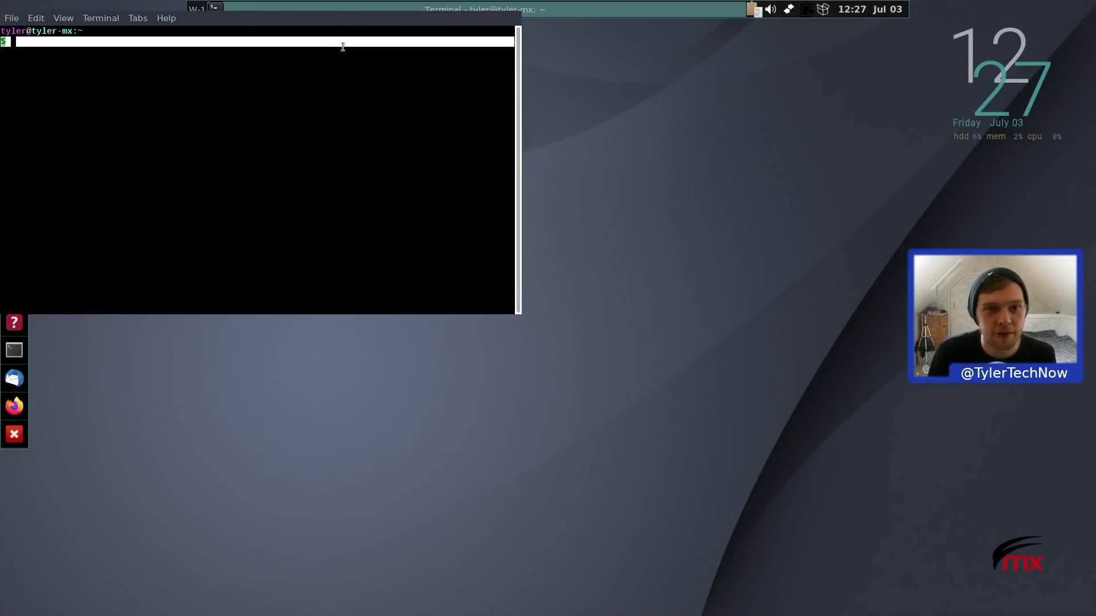
click(324, 139)
click(178, 18)
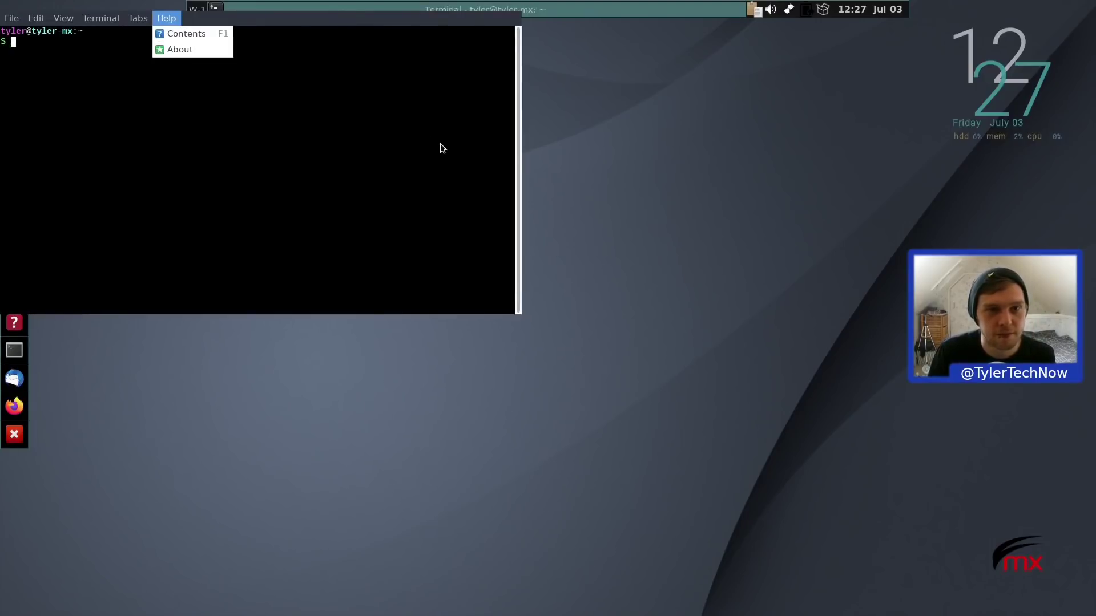
click(440, 147)
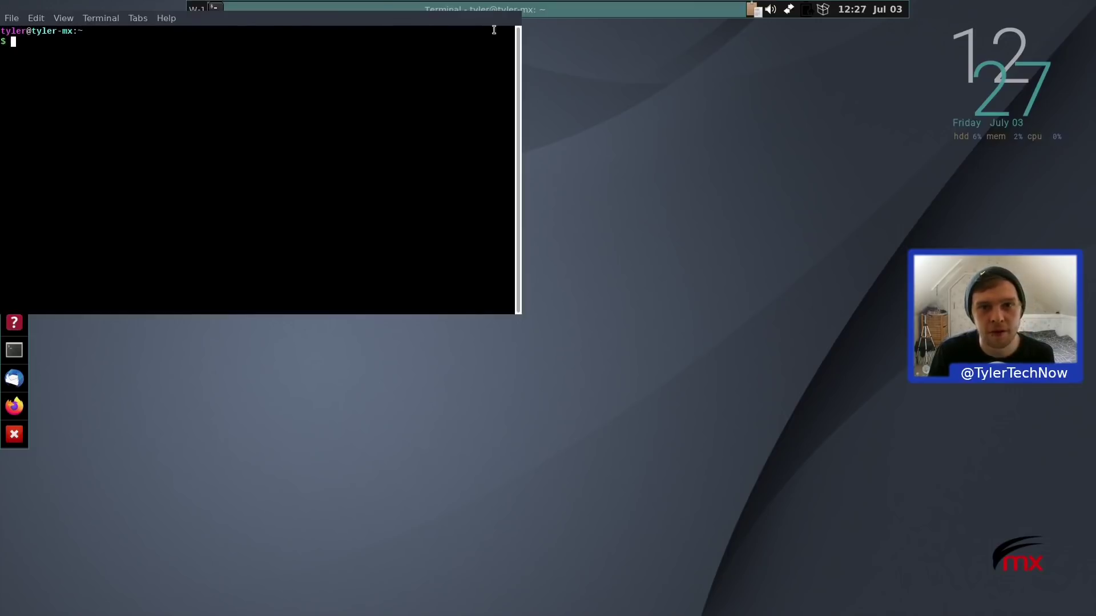
click(457, 14)
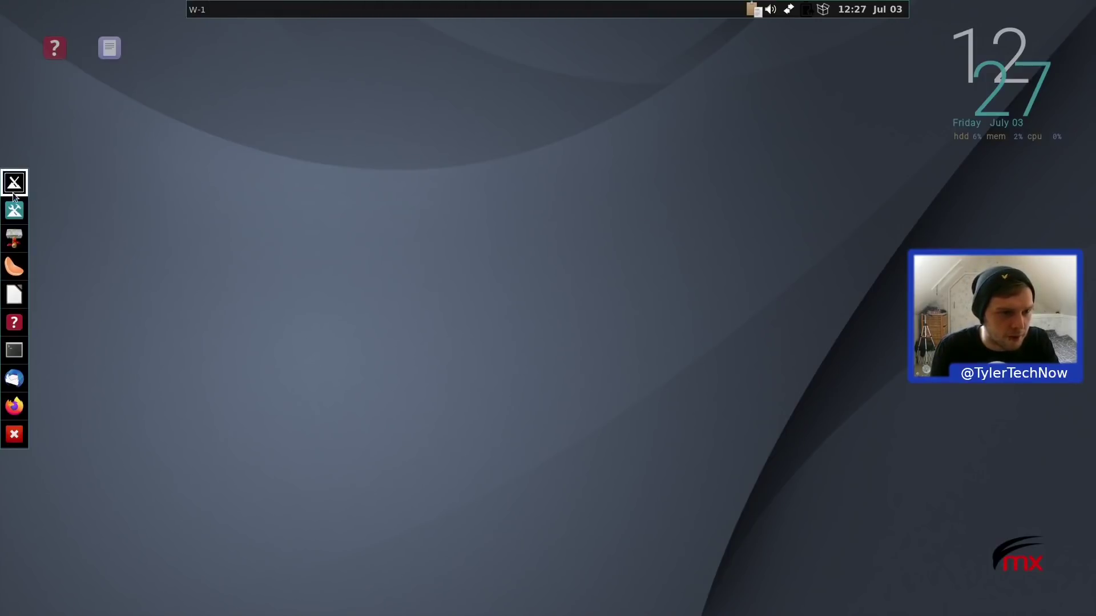
Open the home folder in the file manager from the dock and move its window to the middle of the desktop.
click(14, 238)
drag(254, 30, 517, 123)
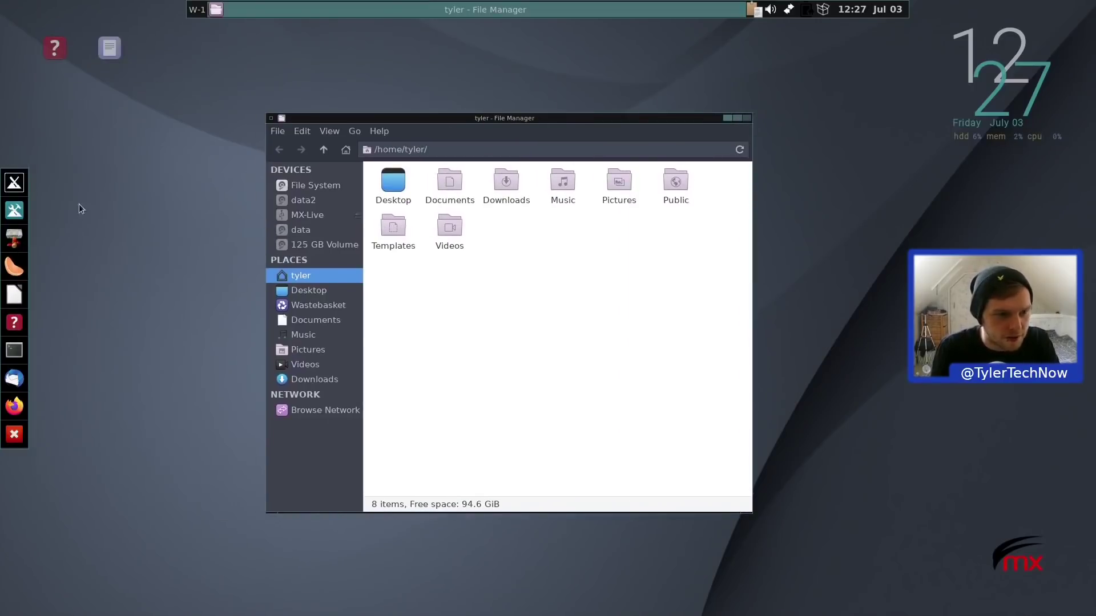
Run htop in a new terminal, check memory usage with the file manager closed, and exit htop and the terminal.
click(14, 350)
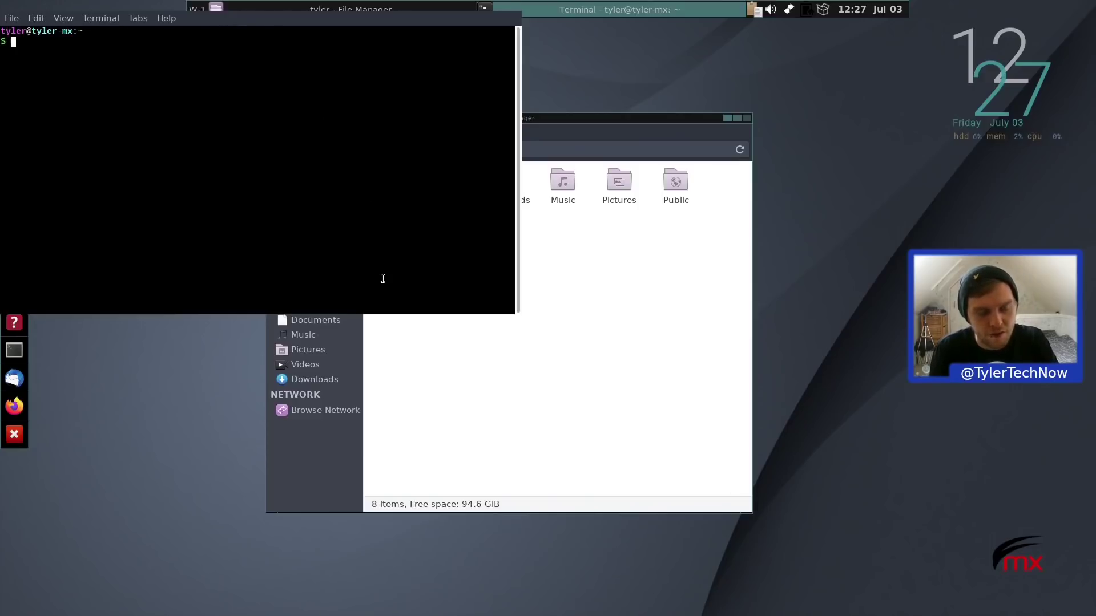
text(htop)
key(Return)
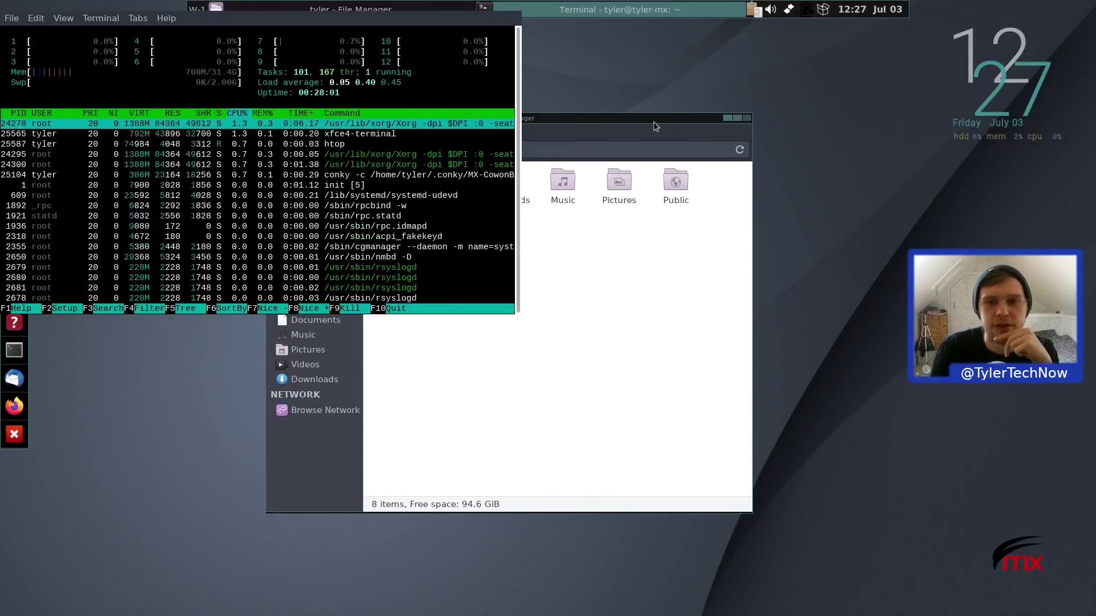
click(747, 118)
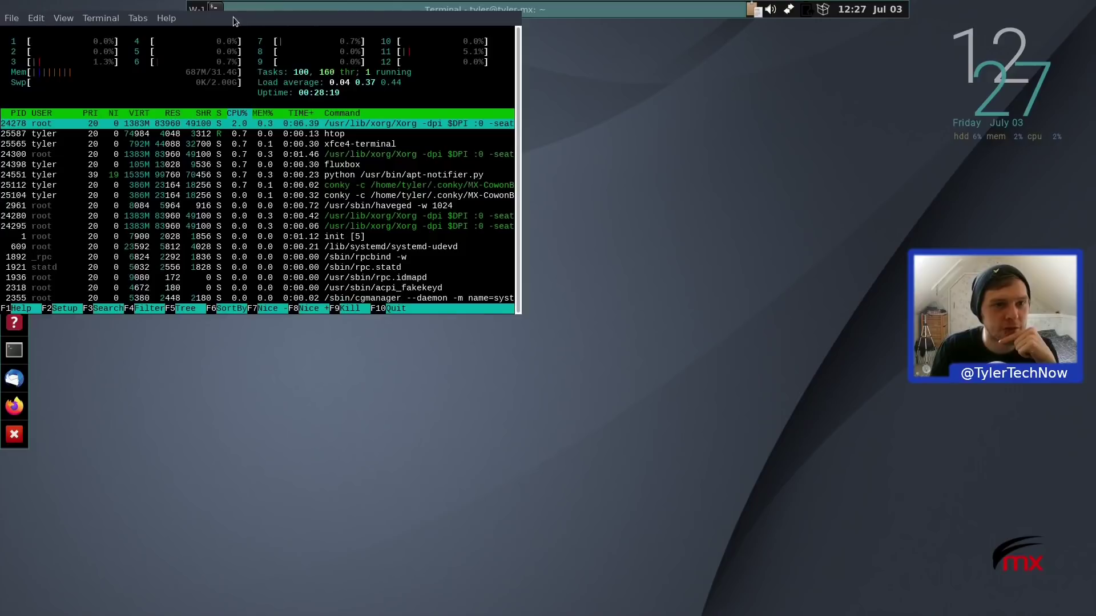
text(q)
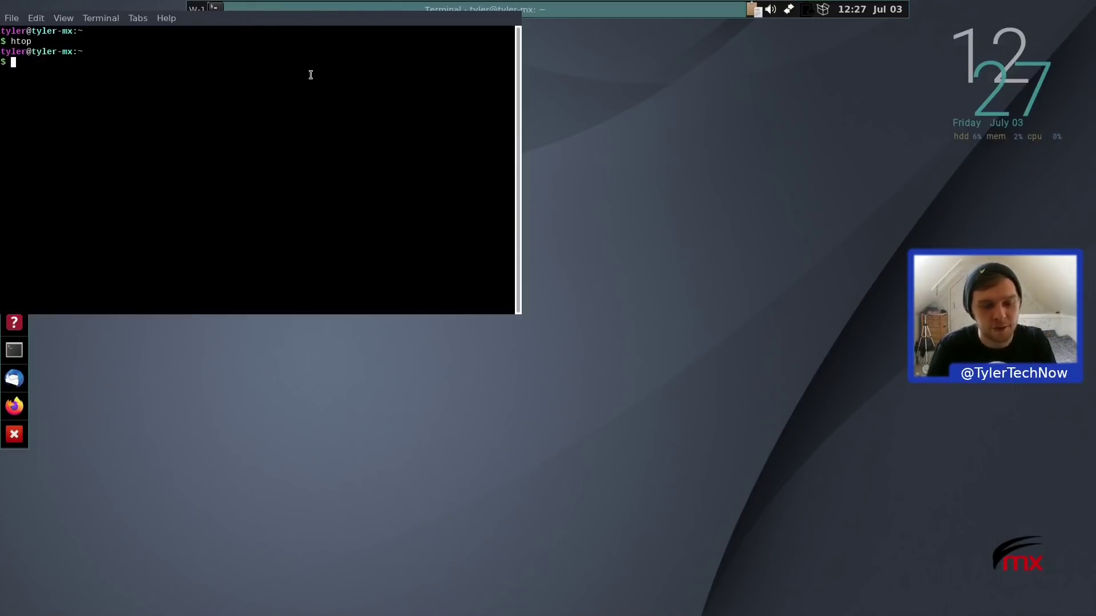
text(exit)
key(Return)
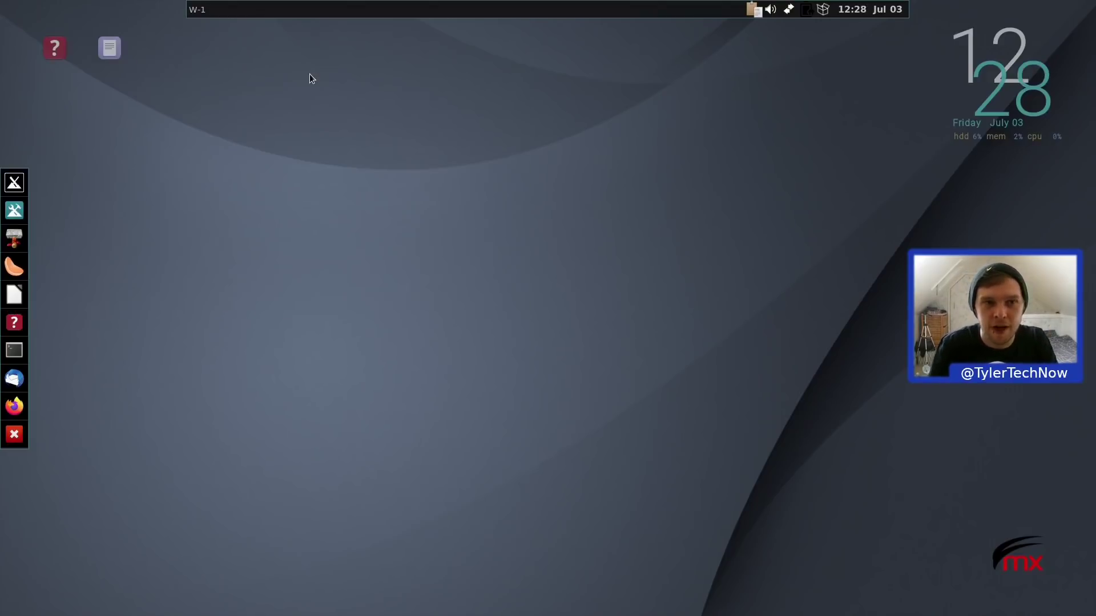
Cycle through the Fluxbox workspaces from the toolbar and return to workspace W-1.
scroll(196, 12, down, 2)
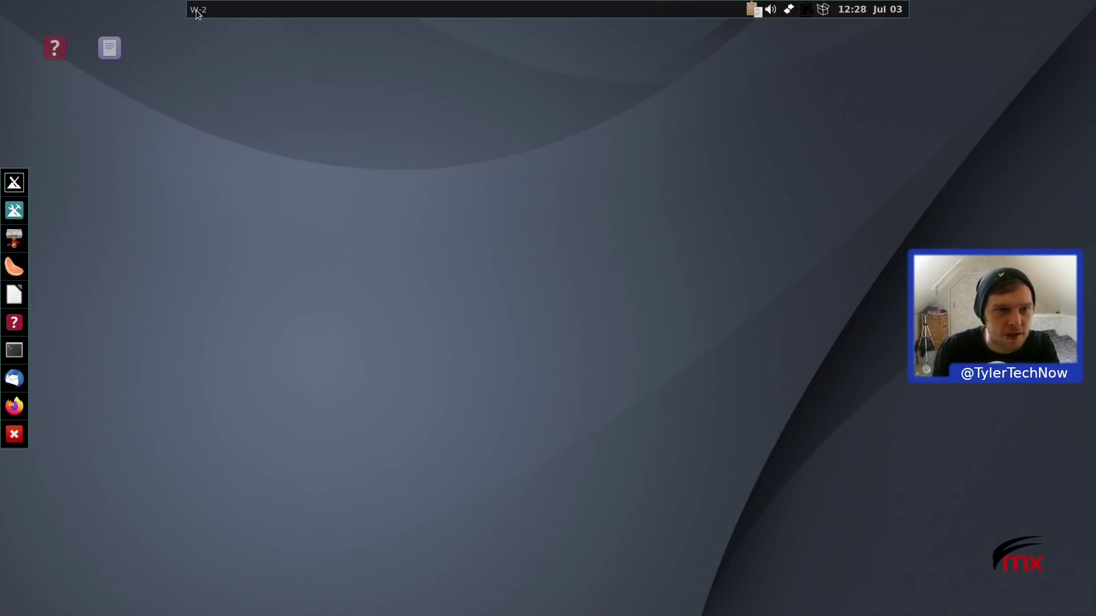
scroll(195, 13, down, 1)
scroll(196, 12, down, 1)
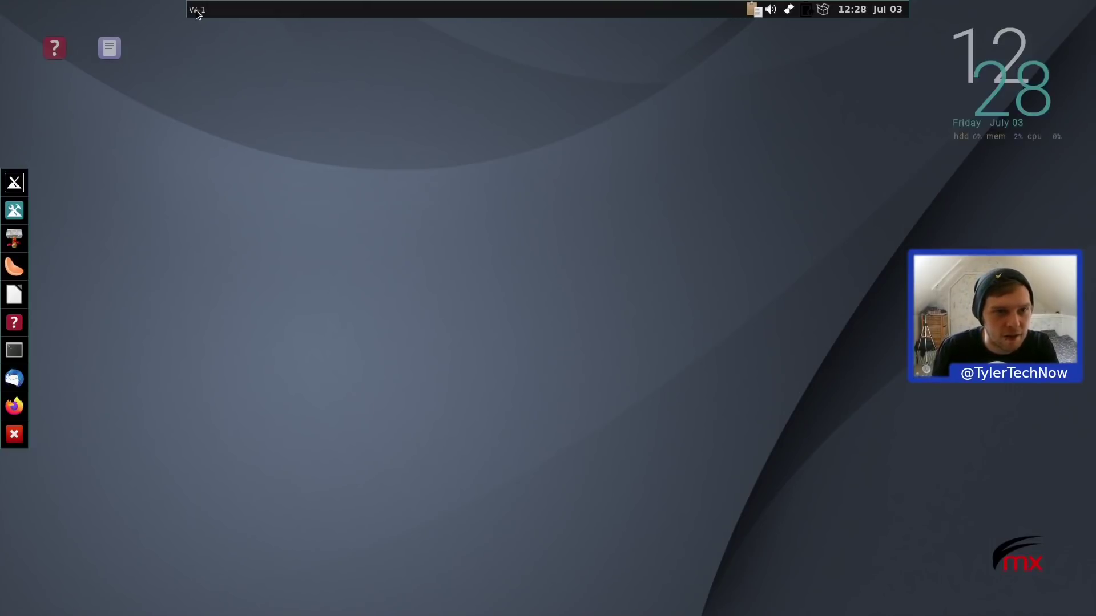
scroll(198, 13, up, 1)
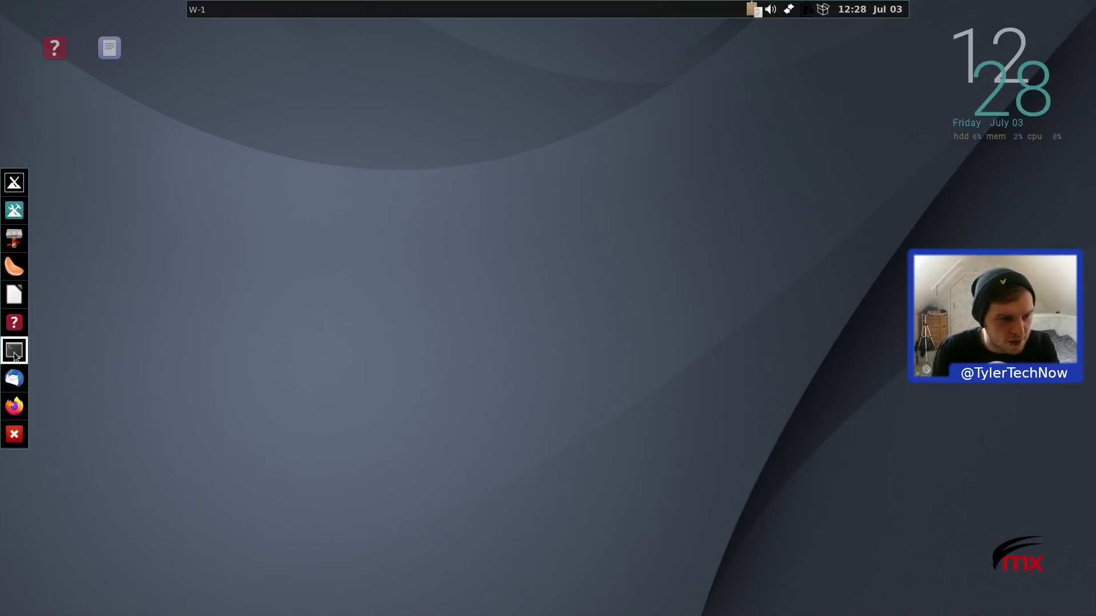
Open the home folder from the dock, move its window to the middle of the desktop, and show hidden files.
click(14, 239)
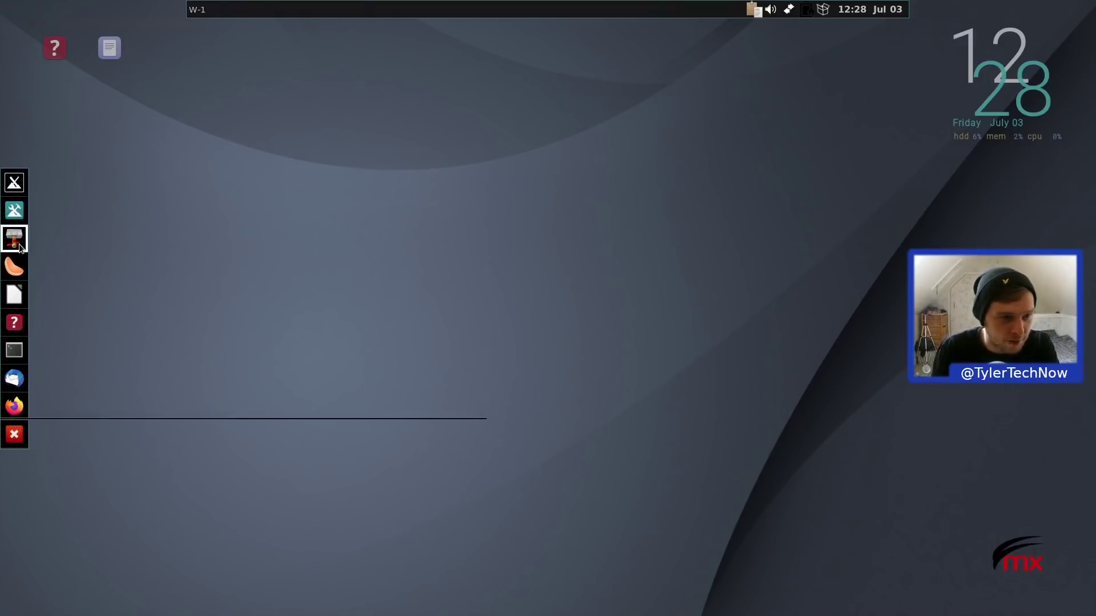
drag(181, 5, 478, 95)
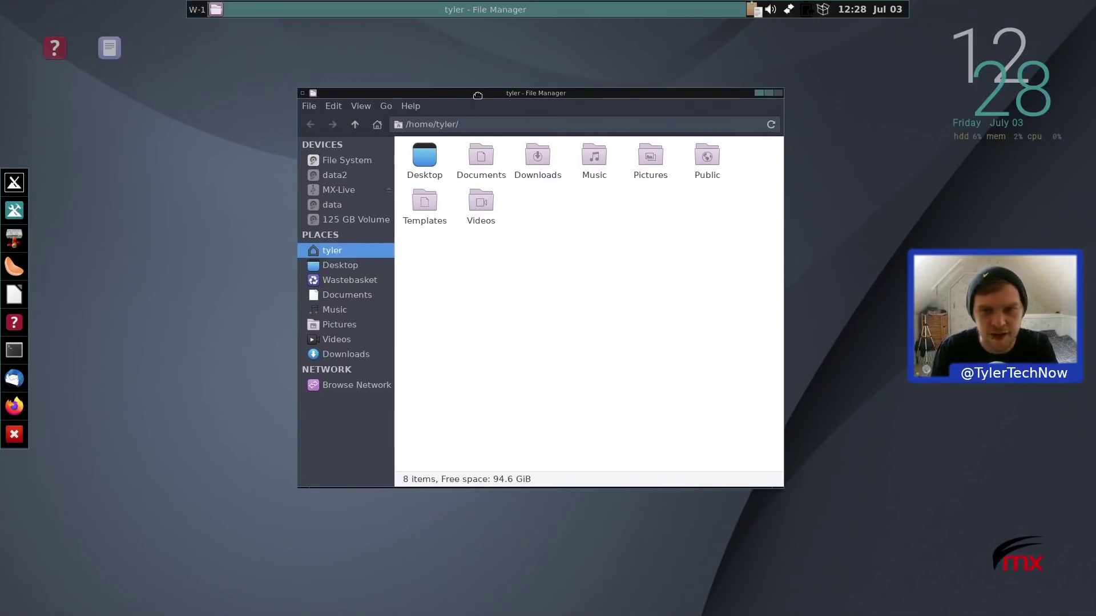
drag(478, 96, 407, 131)
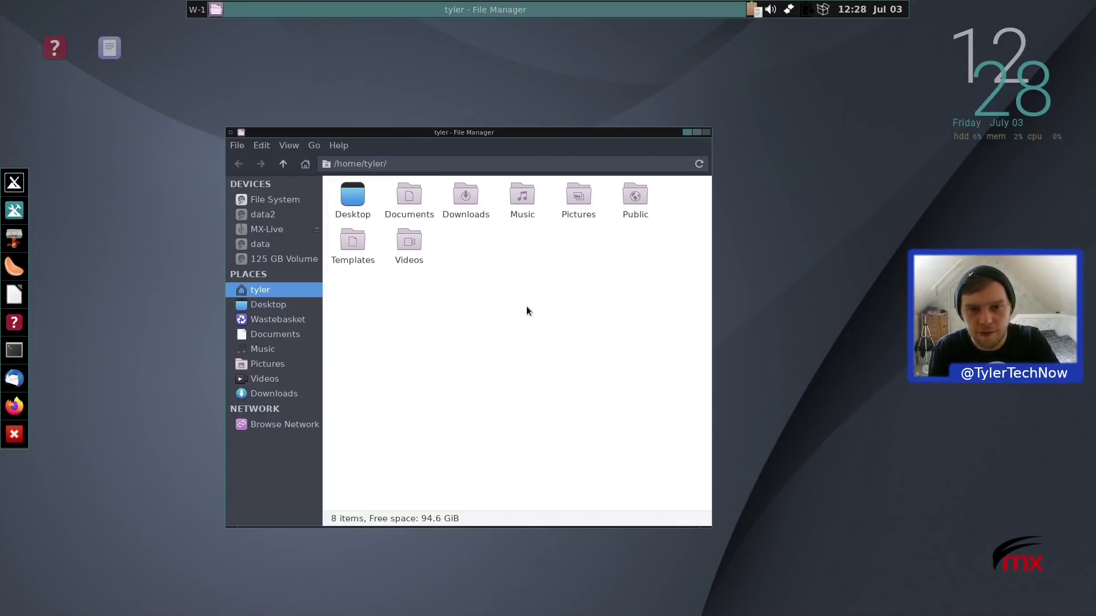
key(ctrl+h)
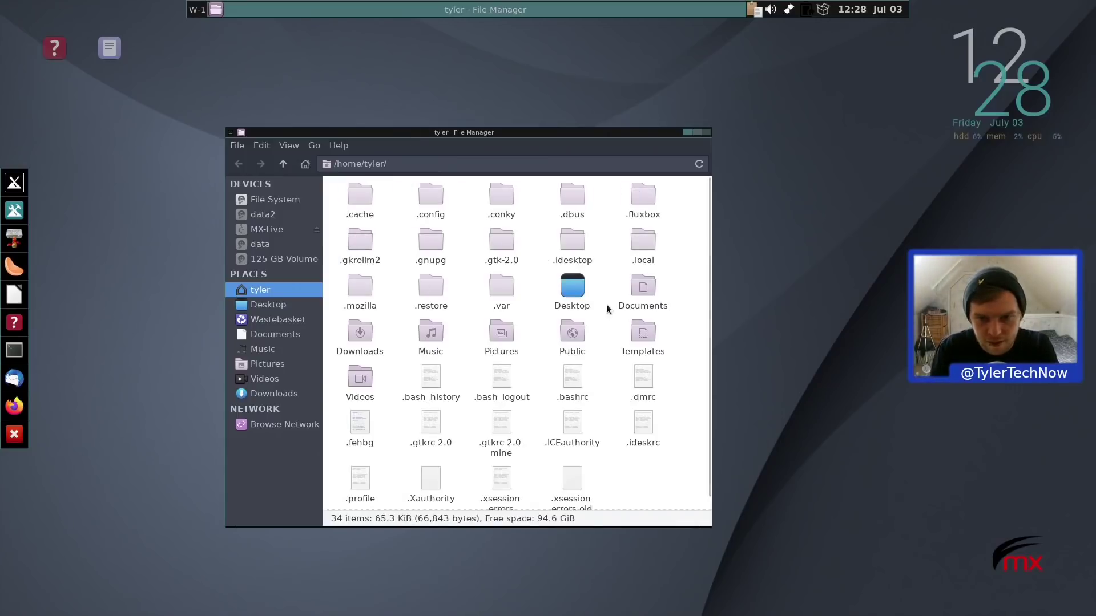
Open the .fluxbox folder, look inside its scripts subfolder, and go back up to .fluxbox.
double_click(642, 200)
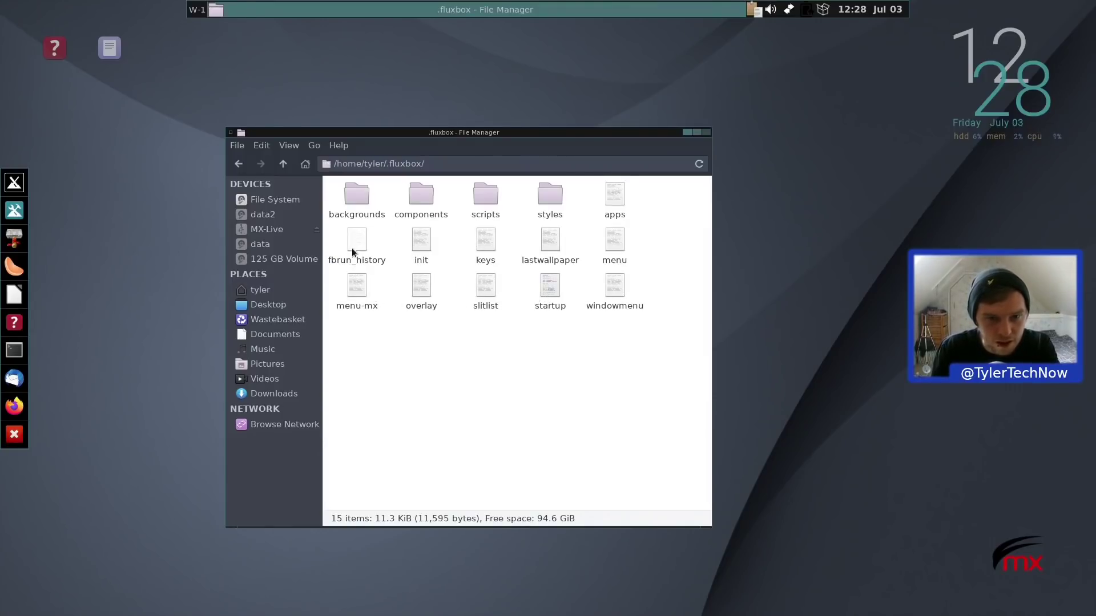
double_click(486, 197)
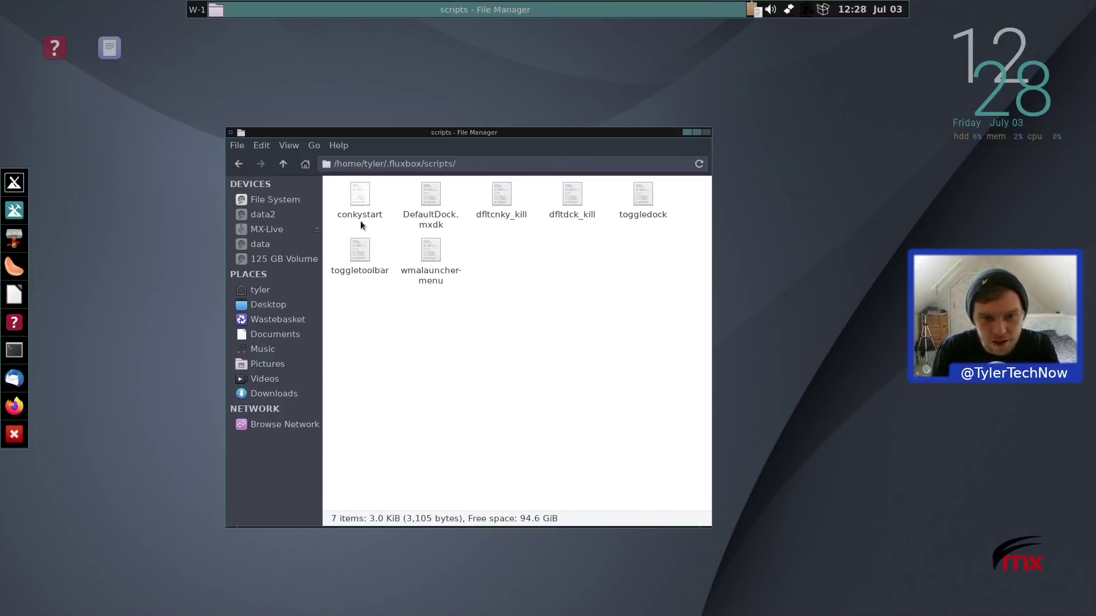
click(277, 165)
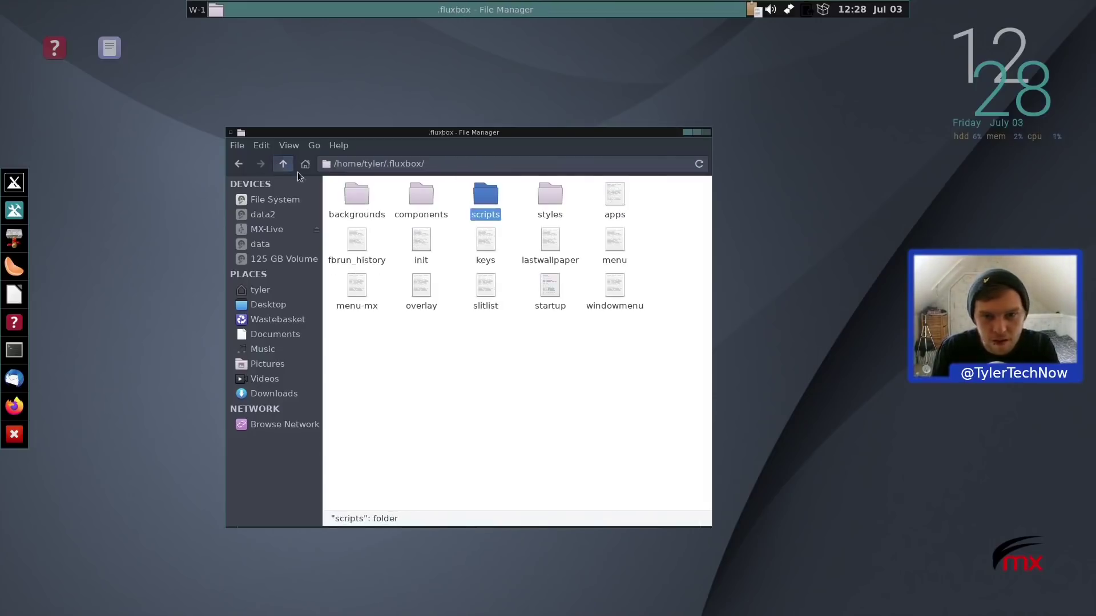
Open the Fluxbox startup script in the text editor, read it through to the end, and move the editor window aside.
double_click(537, 283)
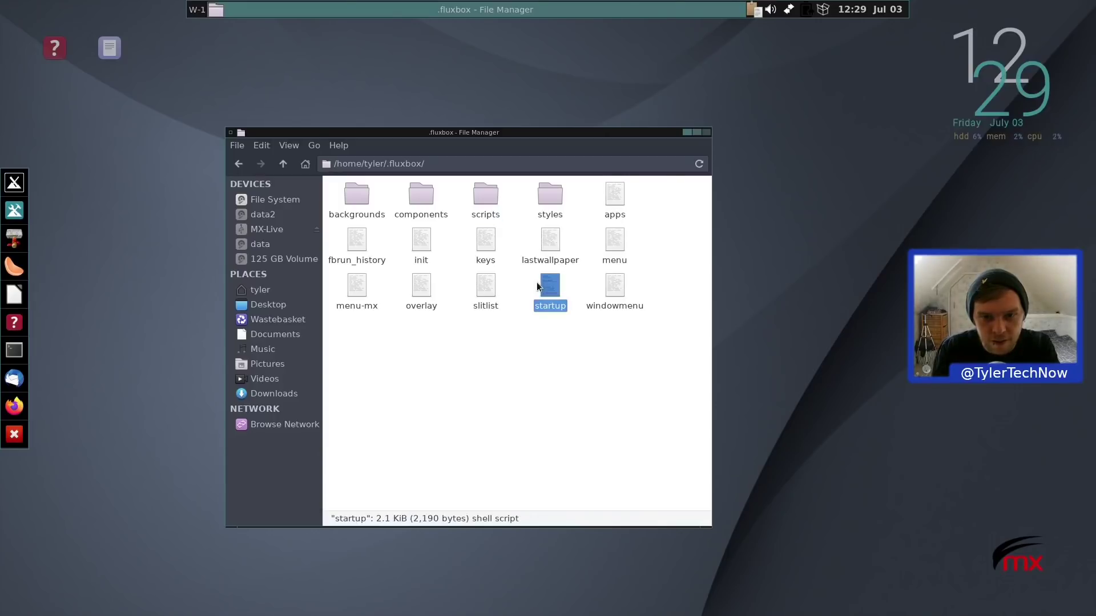
drag(782, 112, 399, 37)
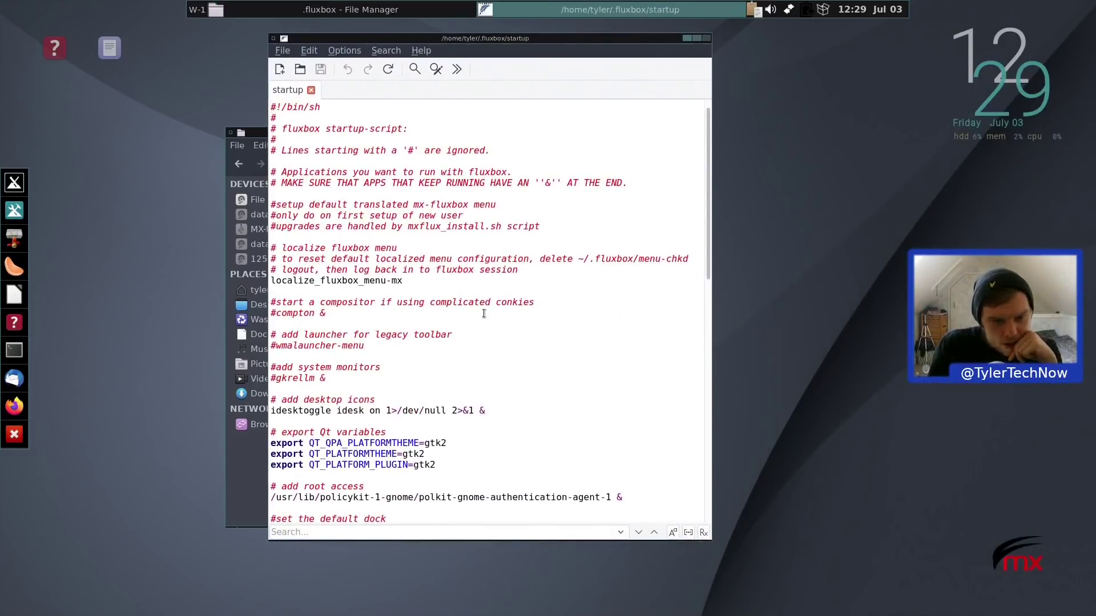
scroll(482, 314, down, 2)
scroll(482, 315, down, 2)
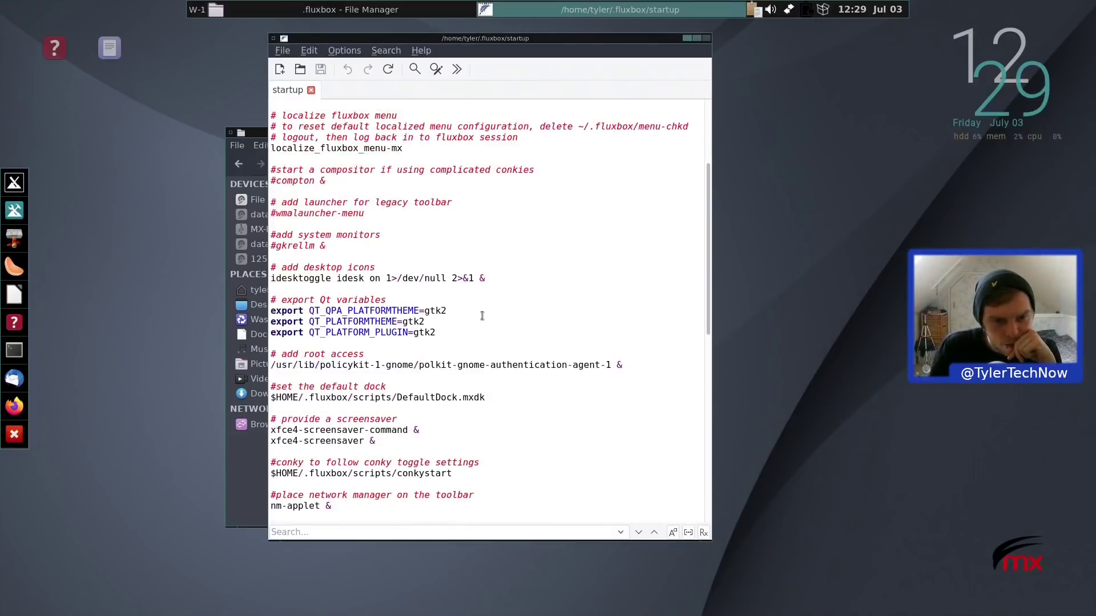
scroll(482, 316, down, 2)
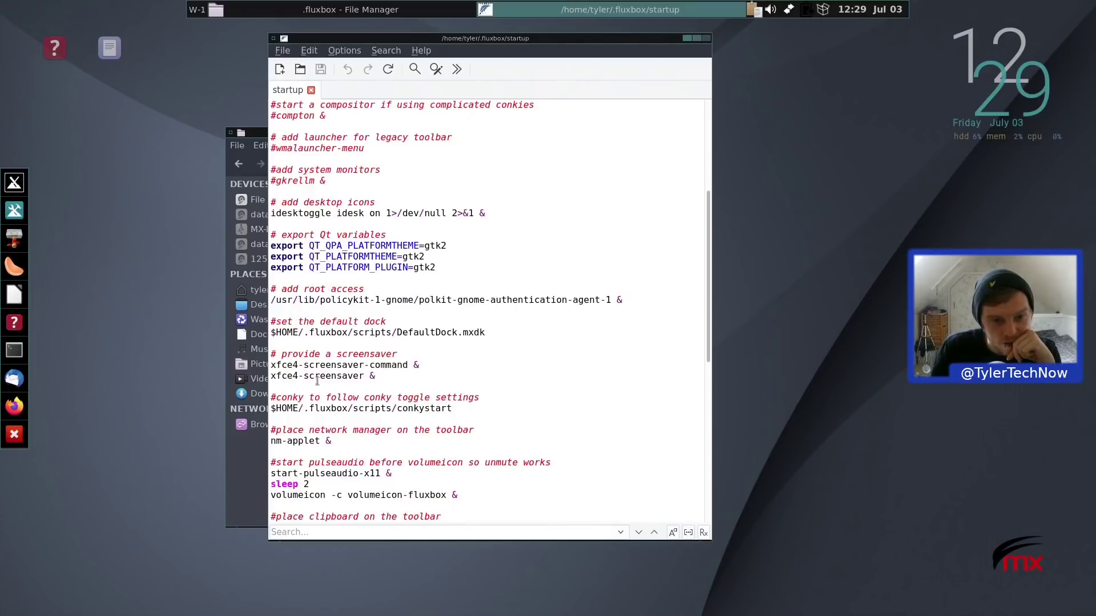
scroll(331, 372, down, 1)
scroll(571, 359, down, 3)
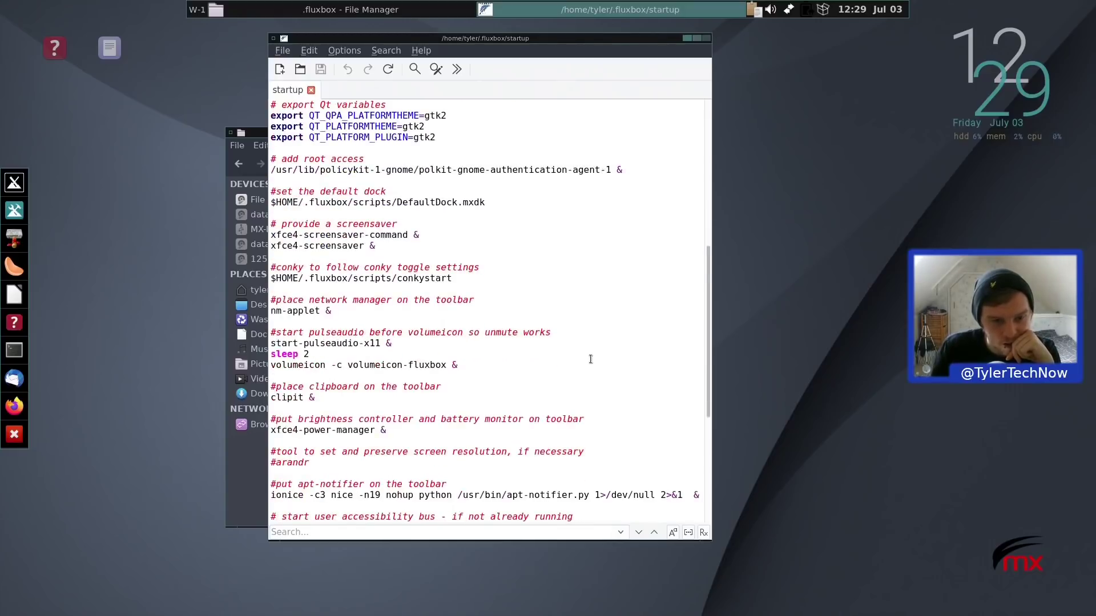
scroll(569, 359, down, 7)
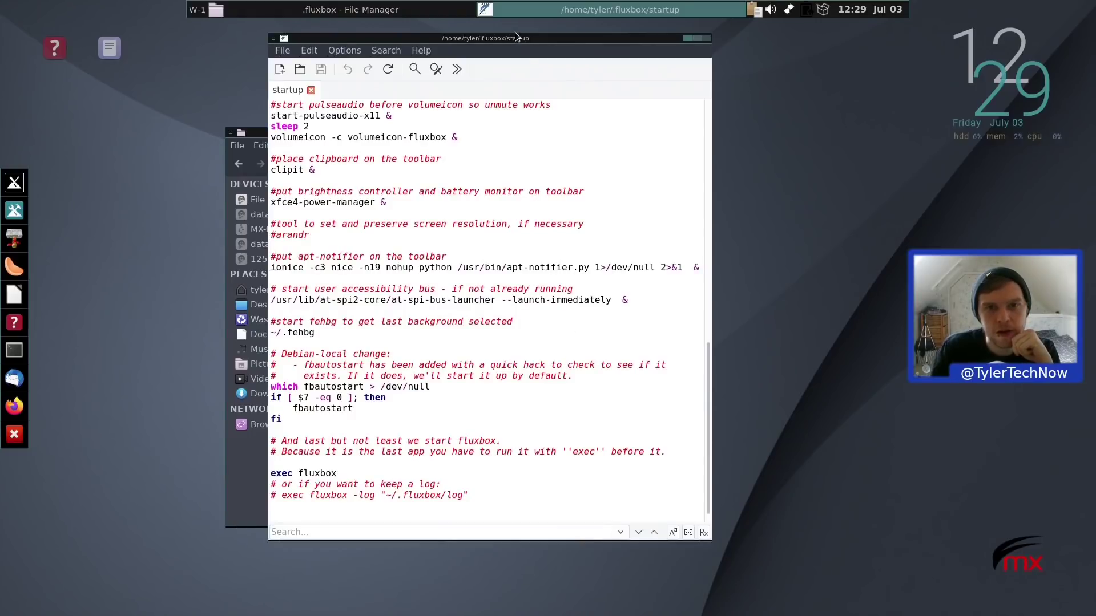
drag(515, 41, 739, 56)
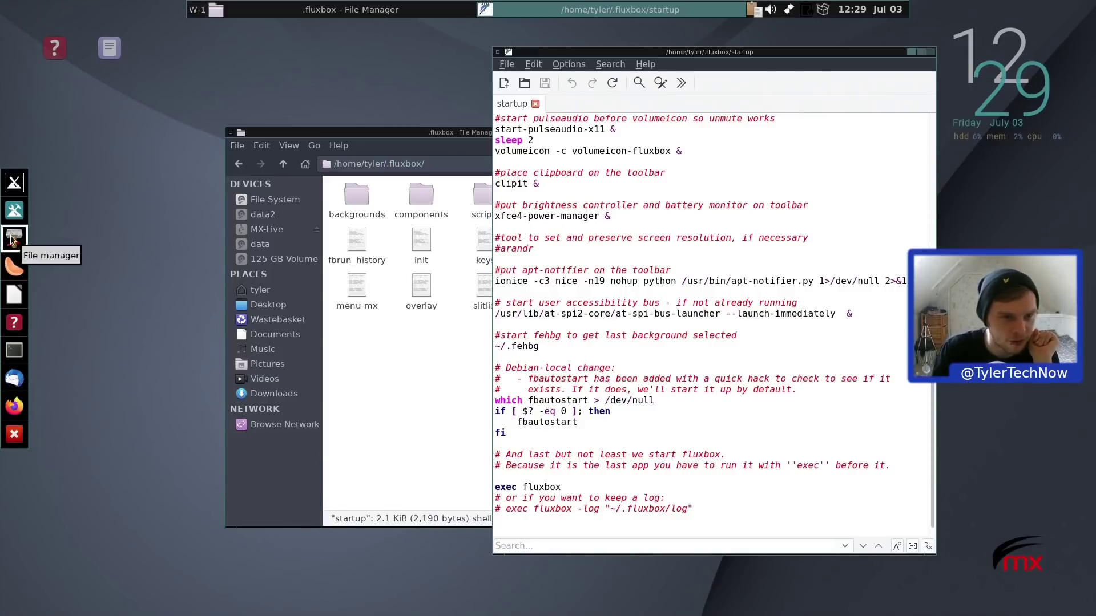
Launch Clementine from the dock, move its window to the middle of the desktop, and switch among the open windows to the file manager.
click(18, 265)
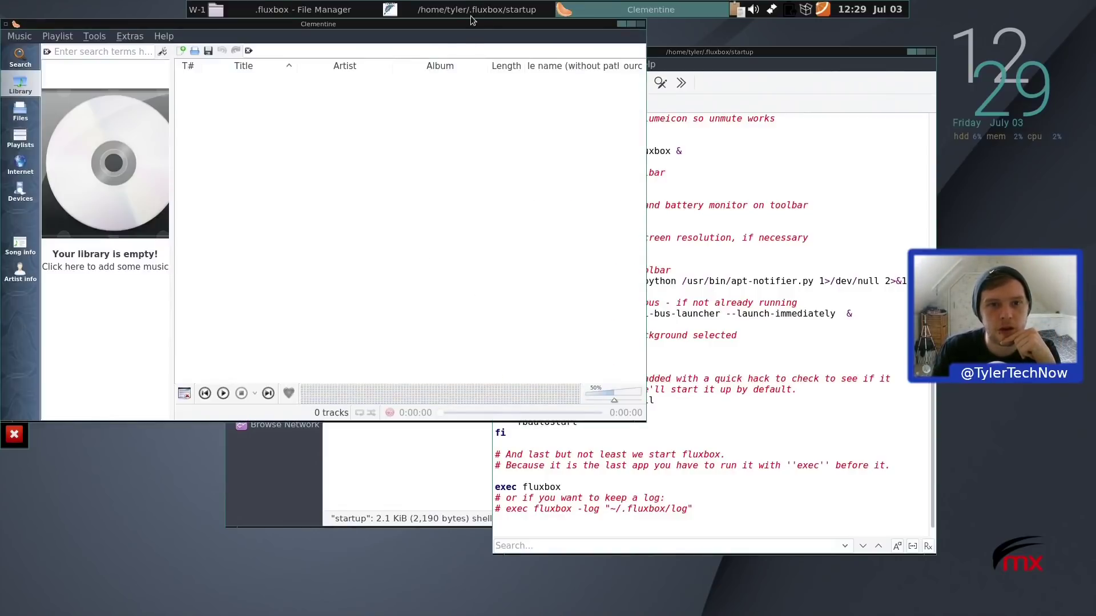
drag(475, 24, 734, 122)
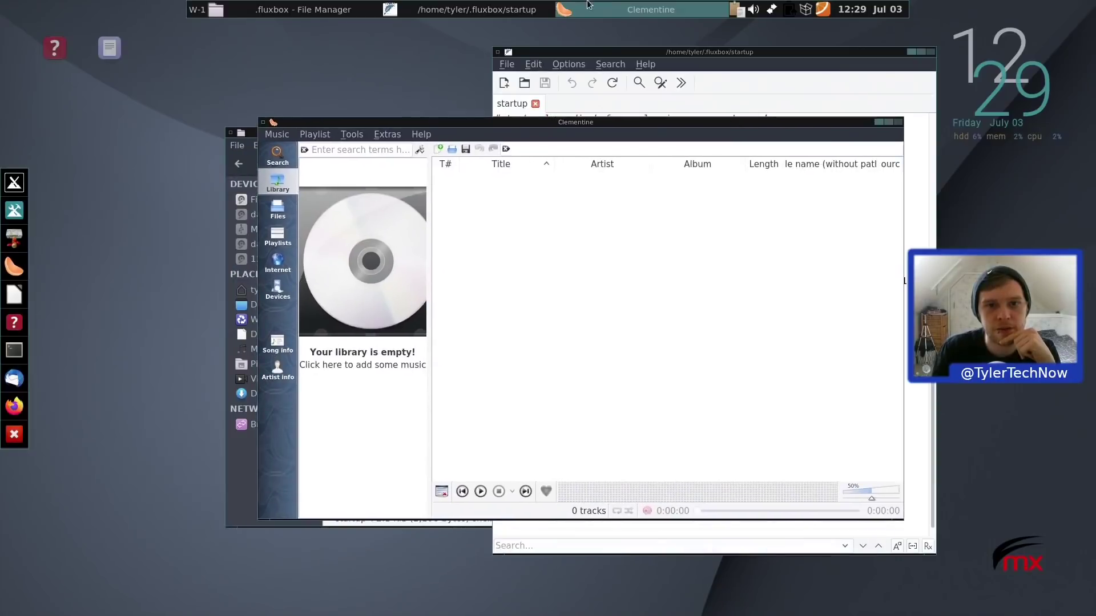
click(492, 11)
click(355, 14)
scroll(485, 11, down, 2)
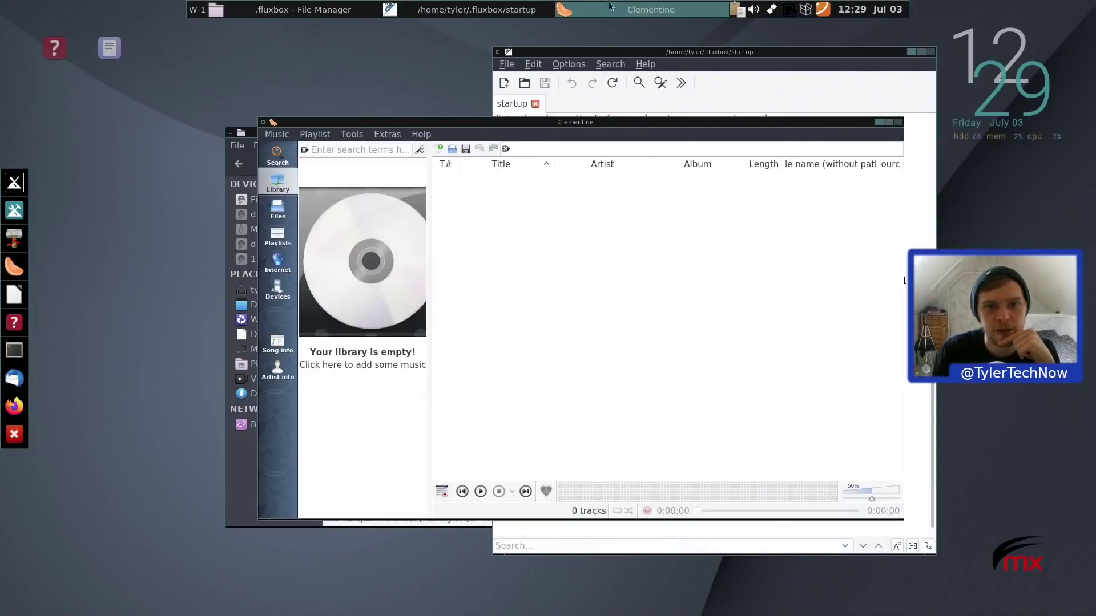
scroll(554, 14, up, 2)
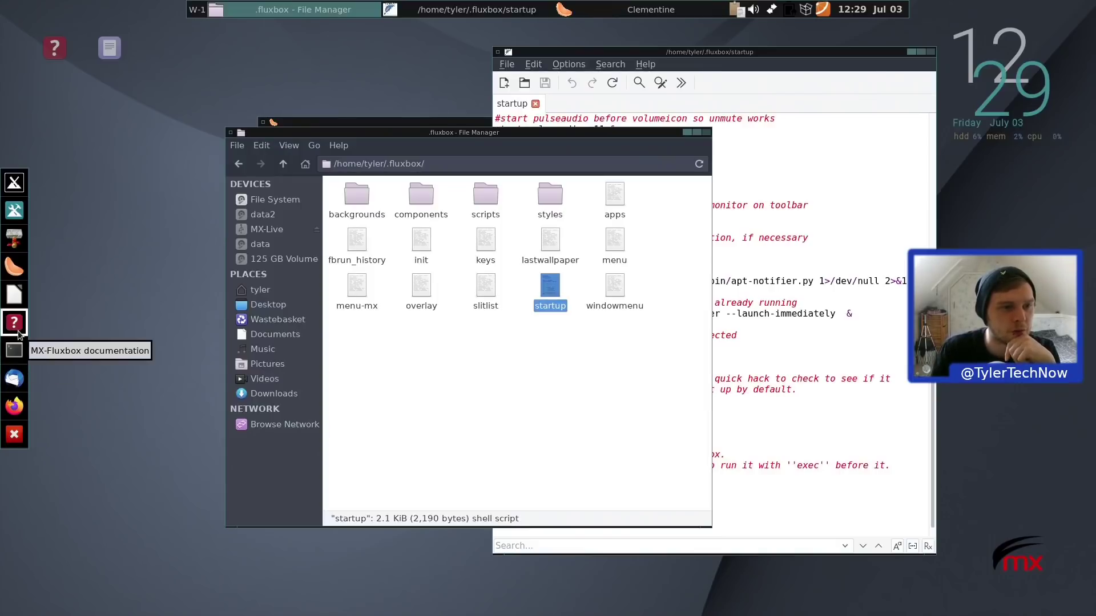
Open the Application Finder from the dock, enlarge its window, and browse the Accessories, Development and Internet categories.
click(14, 184)
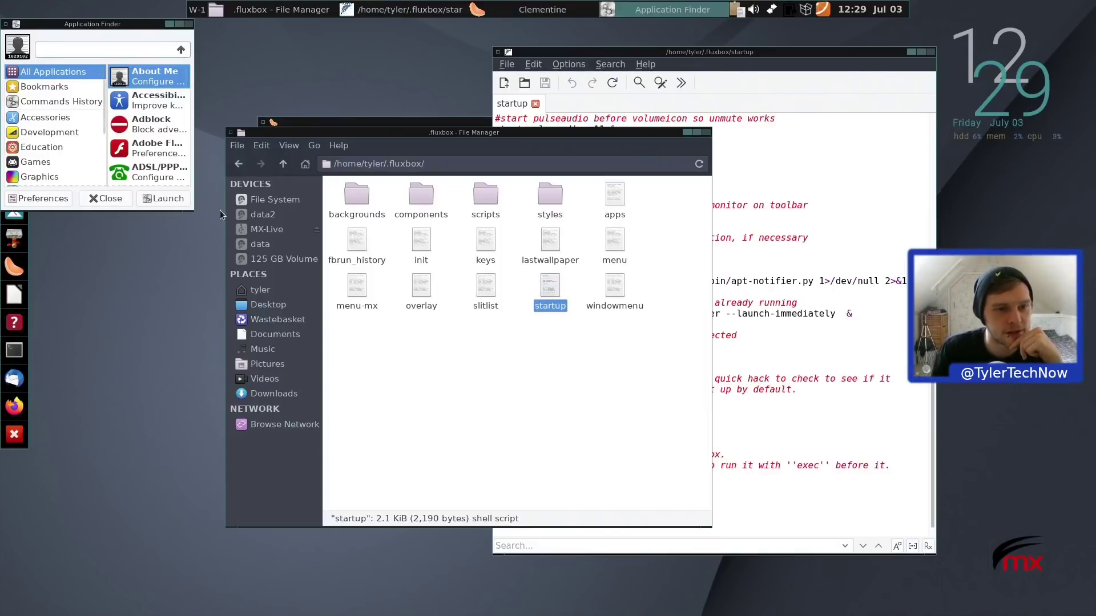
drag(191, 207, 232, 335)
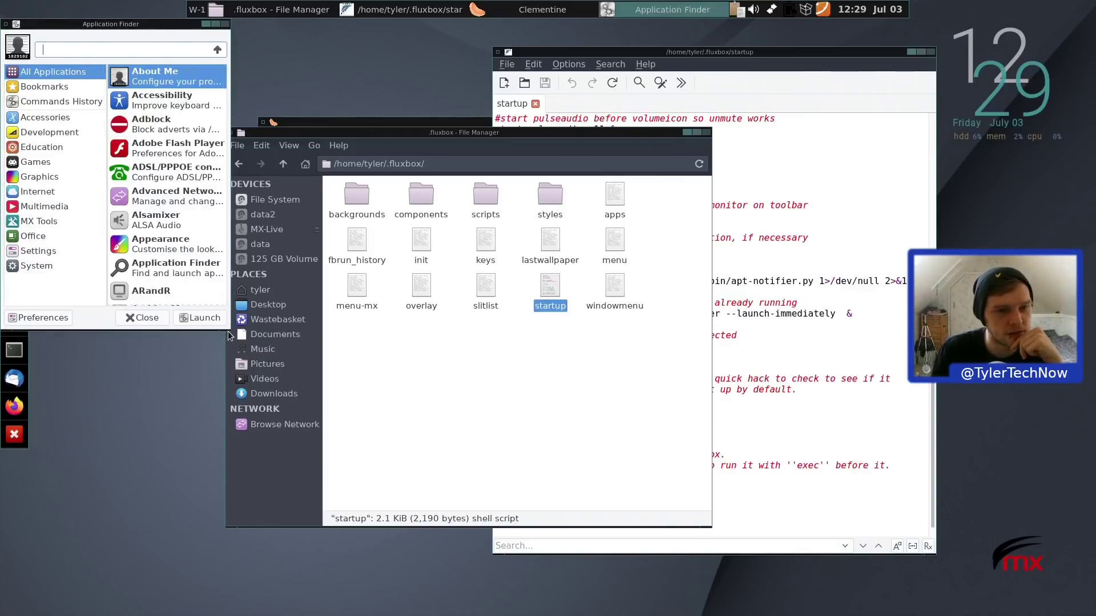
click(53, 120)
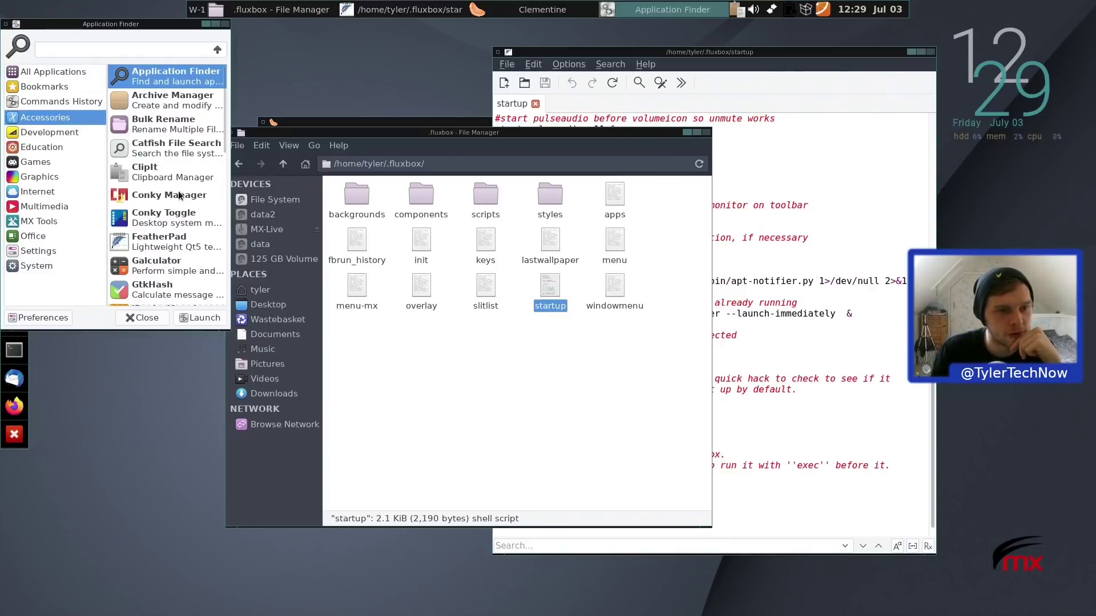
scroll(179, 195, down, 5)
scroll(178, 205, down, 5)
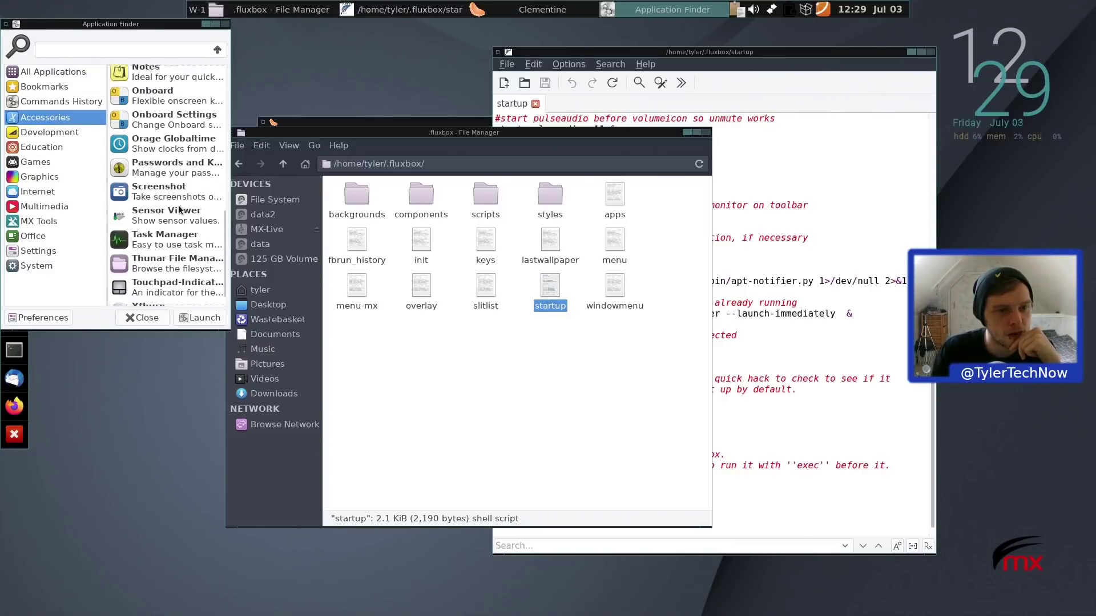
click(39, 137)
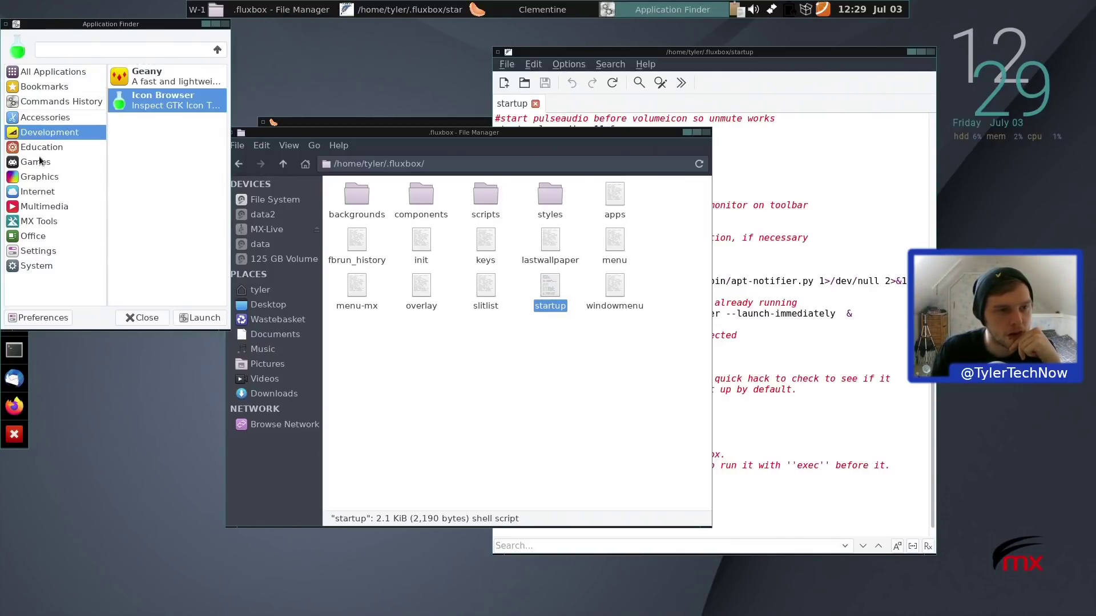
click(37, 191)
Search the Application Finder for "libre", clear the search, and look at the LibreOffice entries in the Office category.
click(75, 55)
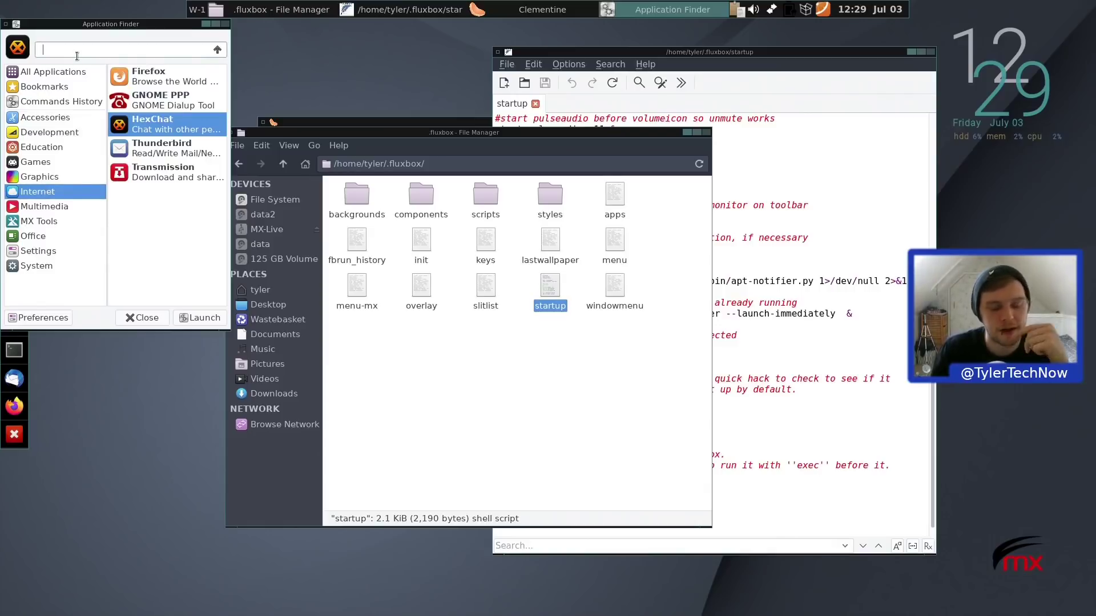
text(libre)
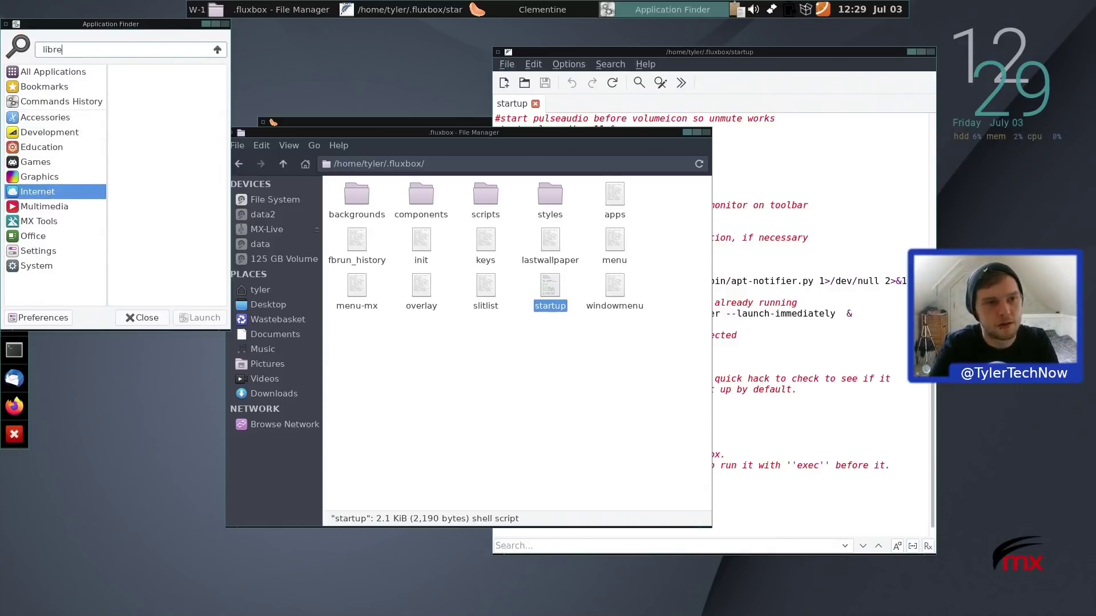
key(BackSpace)
key(BackSpace)
key(BackSpace)
key(BackSpace)
key(BackSpace)
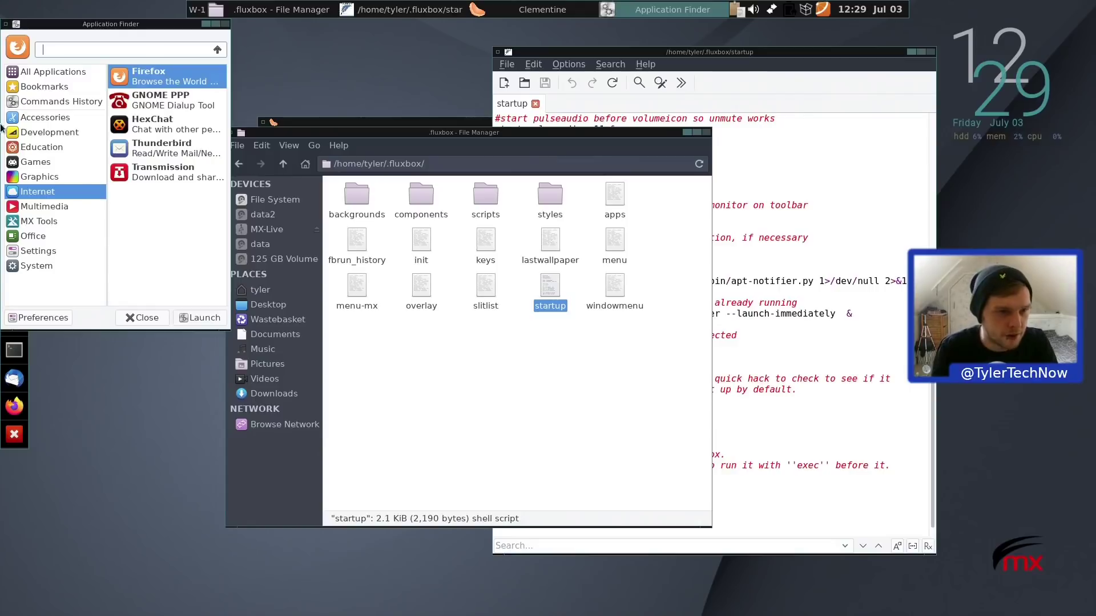
click(41, 237)
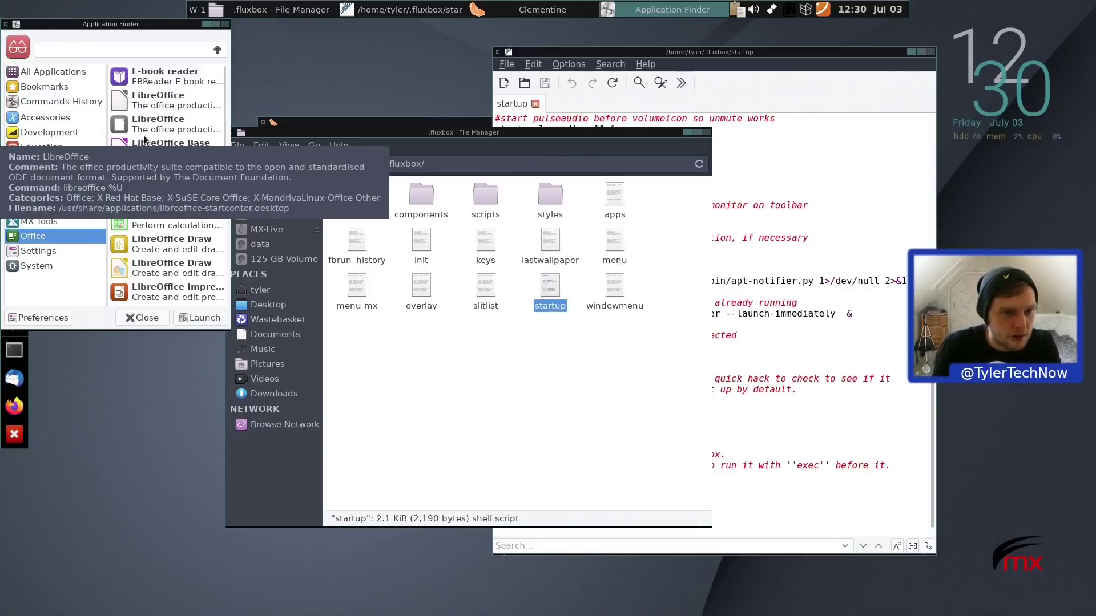
Launch LibreOffice from the Office category, view its version details in the About dialog, and close the dialog.
double_click(146, 108)
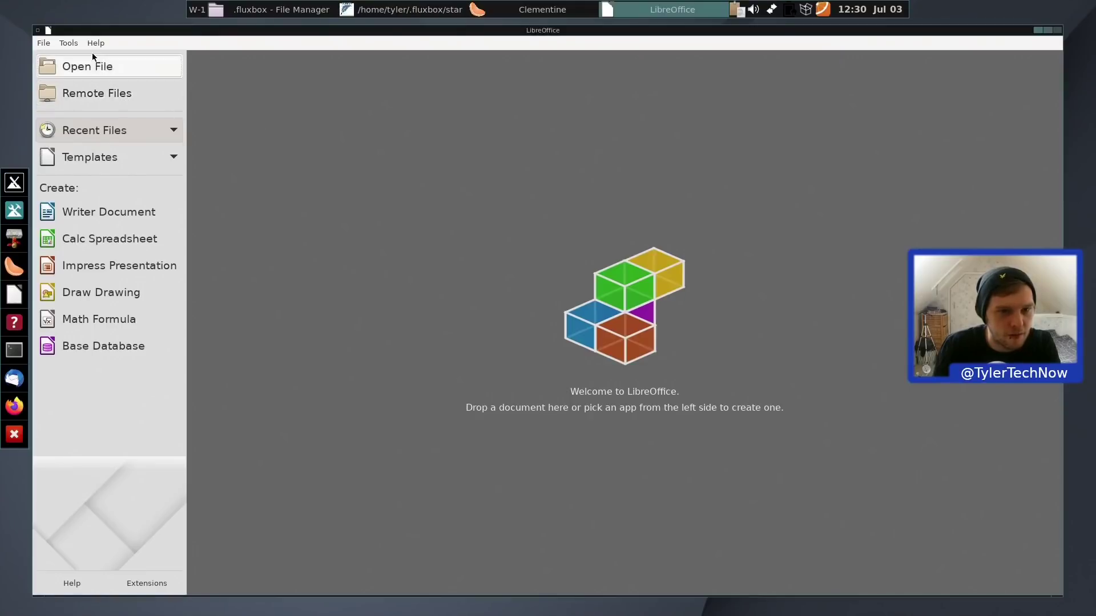
click(95, 43)
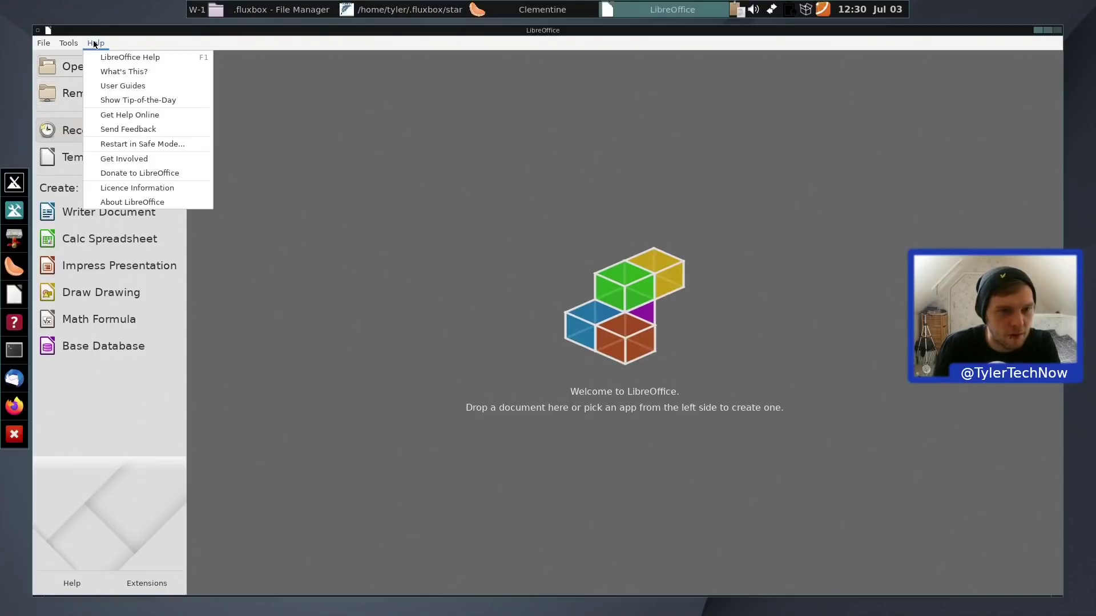
click(126, 199)
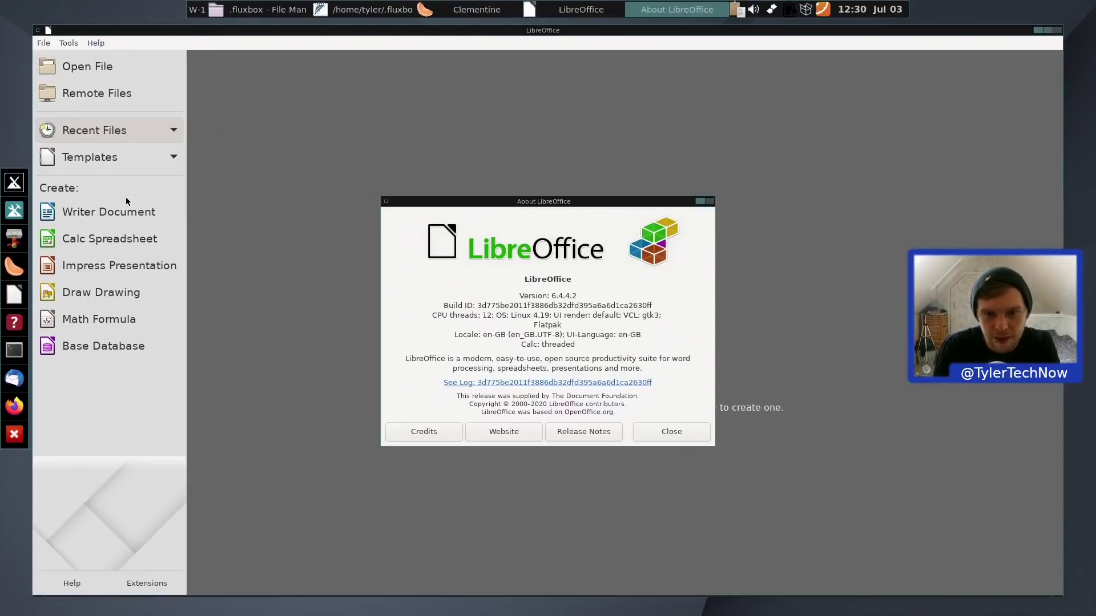
click(677, 432)
Move the LibreOffice window lower on the desktop and cycle through the open windows to the .fluxbox file manager.
drag(594, 69, 584, 102)
key(alt+Tab)
key(alt+Tab)
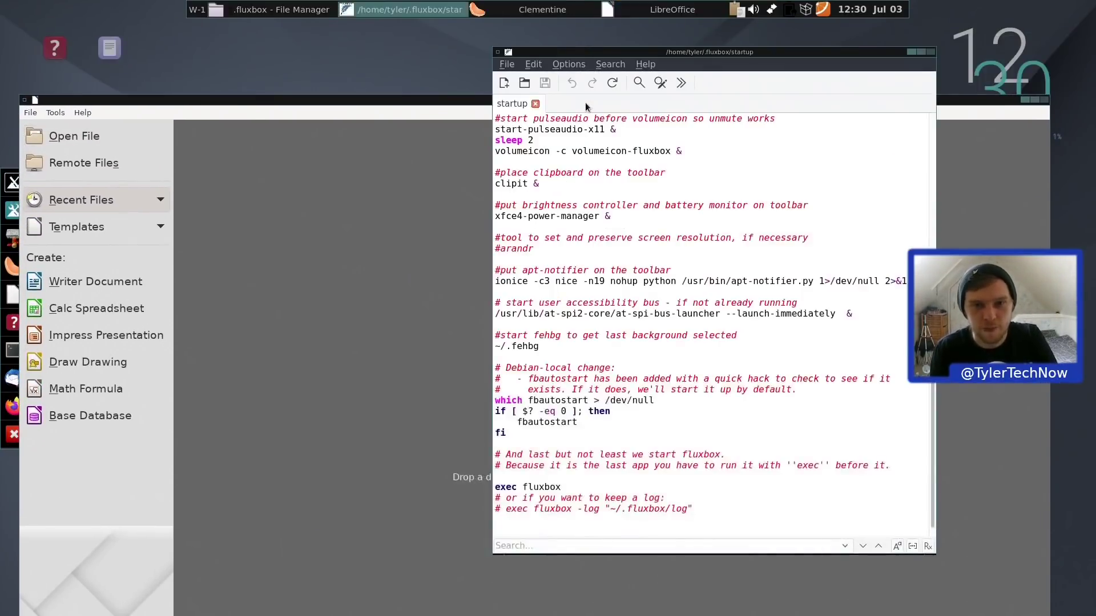
key(alt+Tab)
key(alt+Tab)
key(alt+Tab)
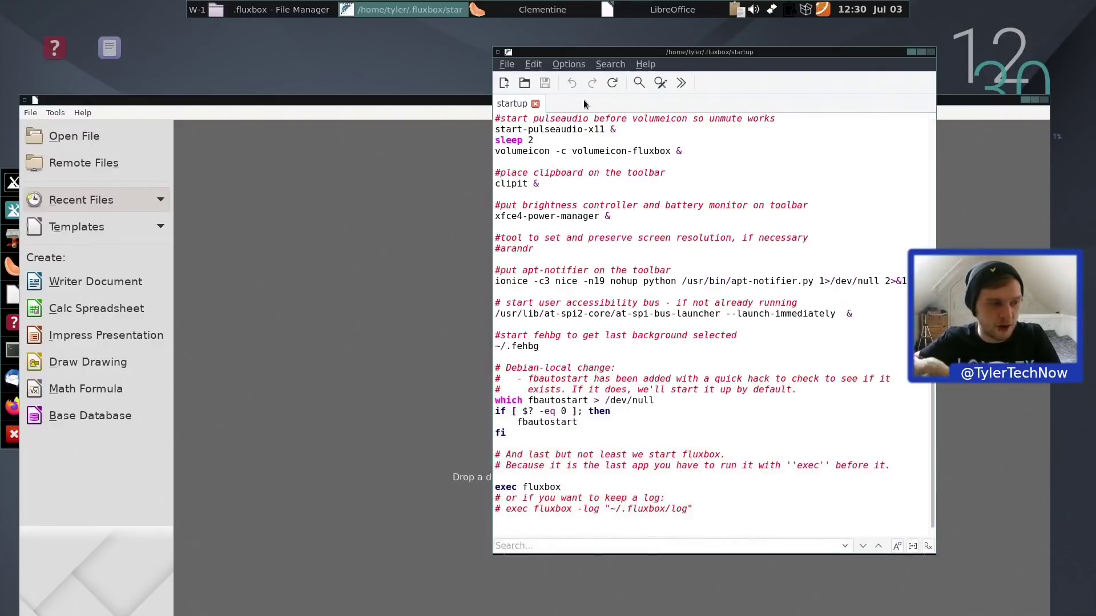
key(alt+Tab)
key(alt+Tab)
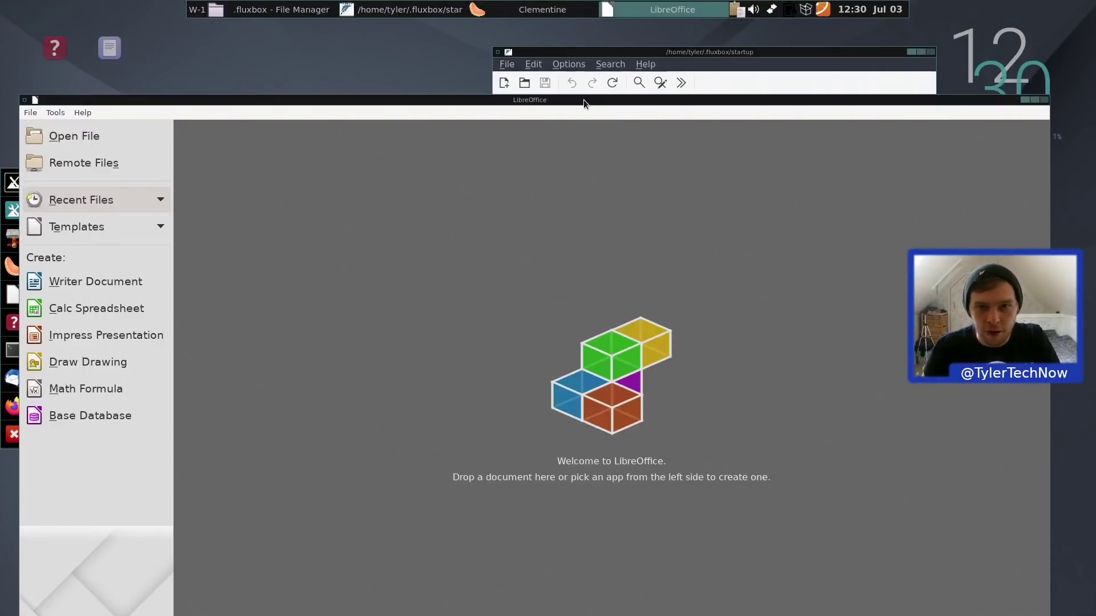
key(alt+Tab)
key(alt+Tab)
key(alt+Tab)
key(alt+Tab)
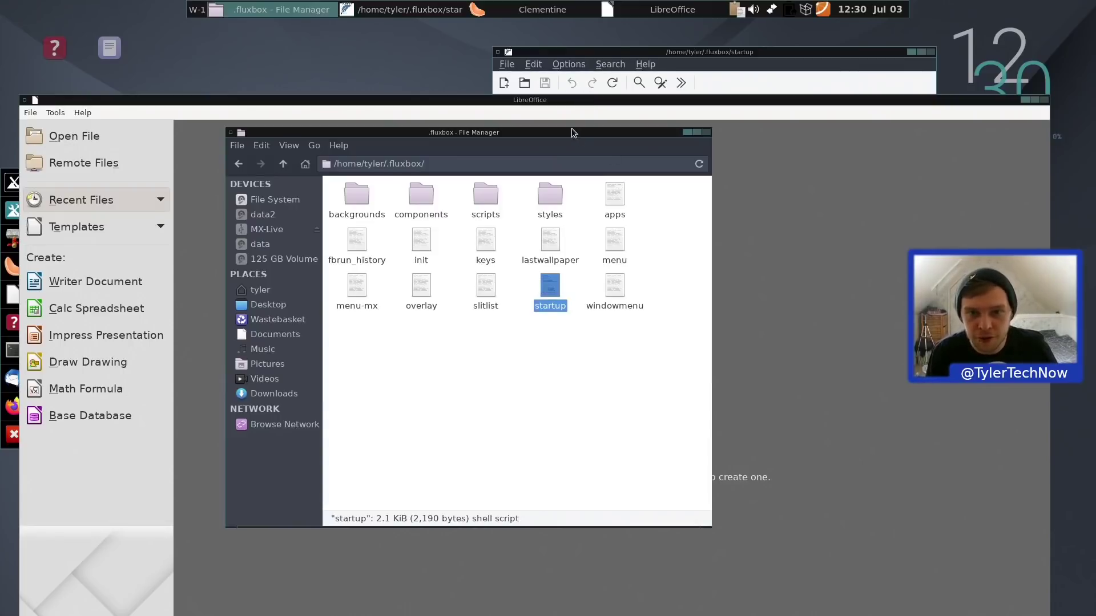
Close the LibreOffice window and the .fluxbox file manager window.
drag(879, 100, 861, 62)
click(1003, 58)
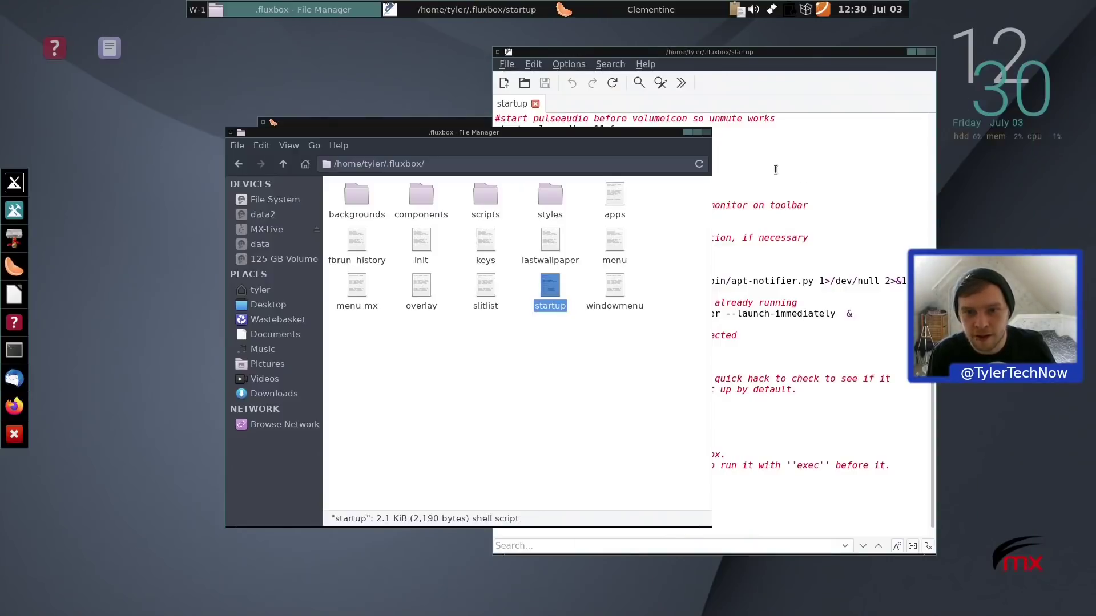
click(707, 132)
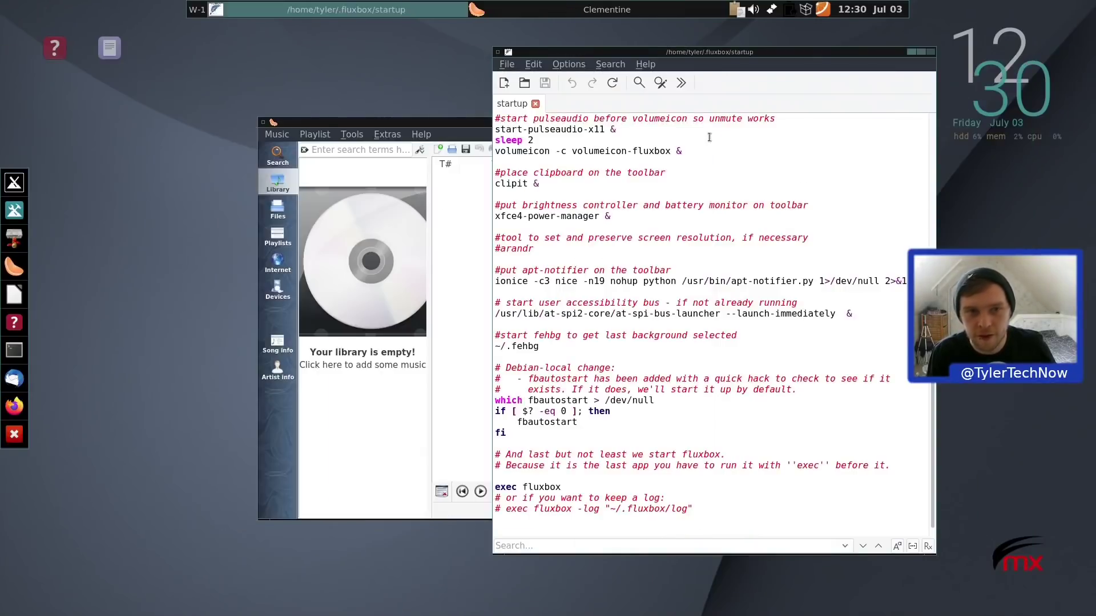
Look through the startup editor's window menu in the taskbar, dismiss it, and switch between the editor and Clementine.
right_click(403, 12)
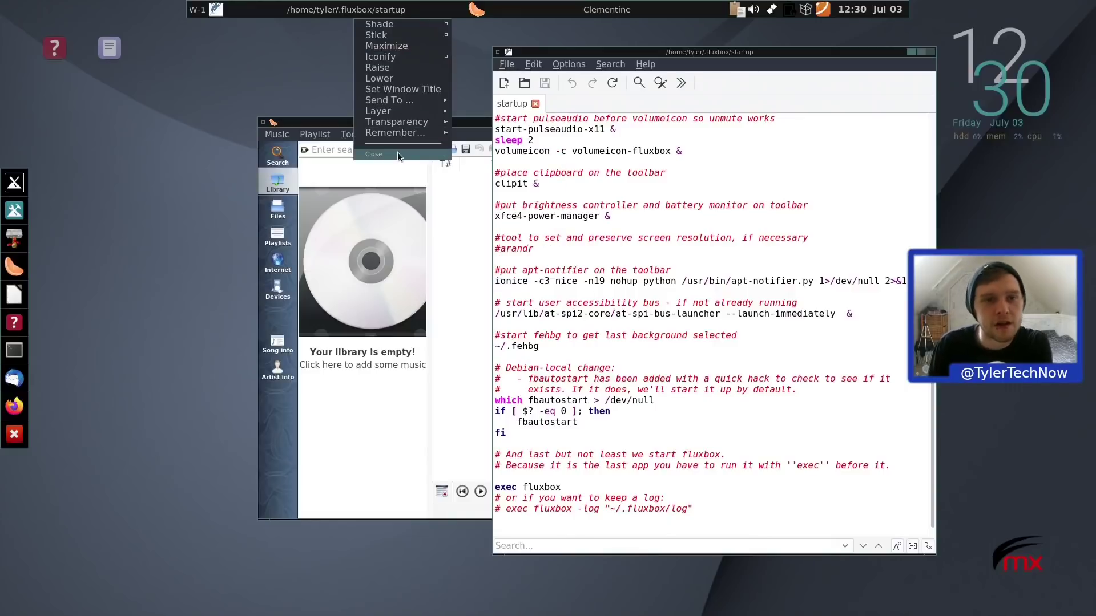
click(416, 33)
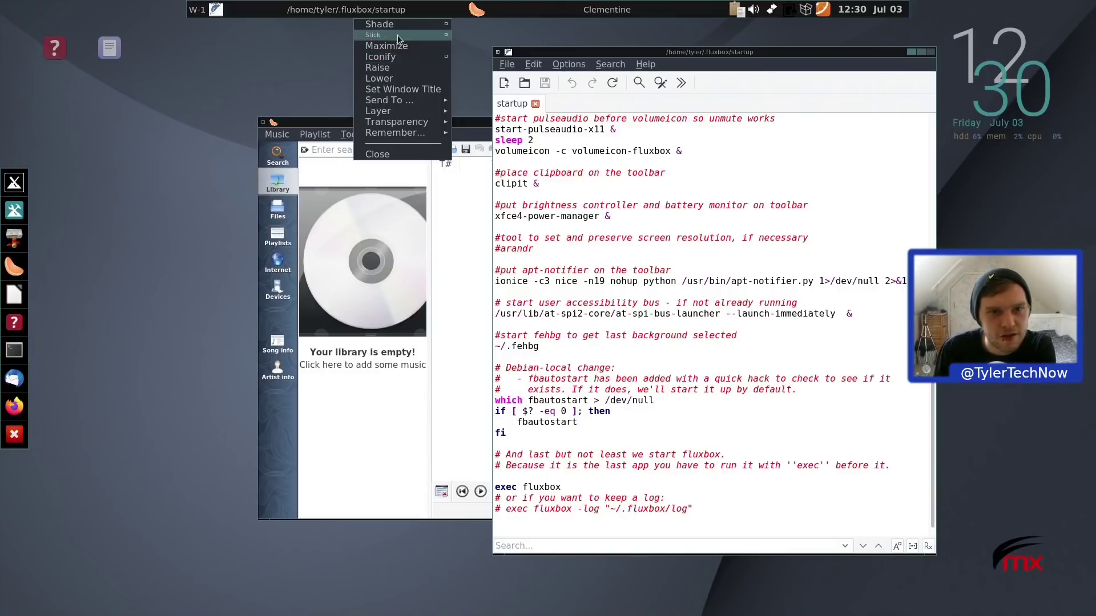
click(748, 49)
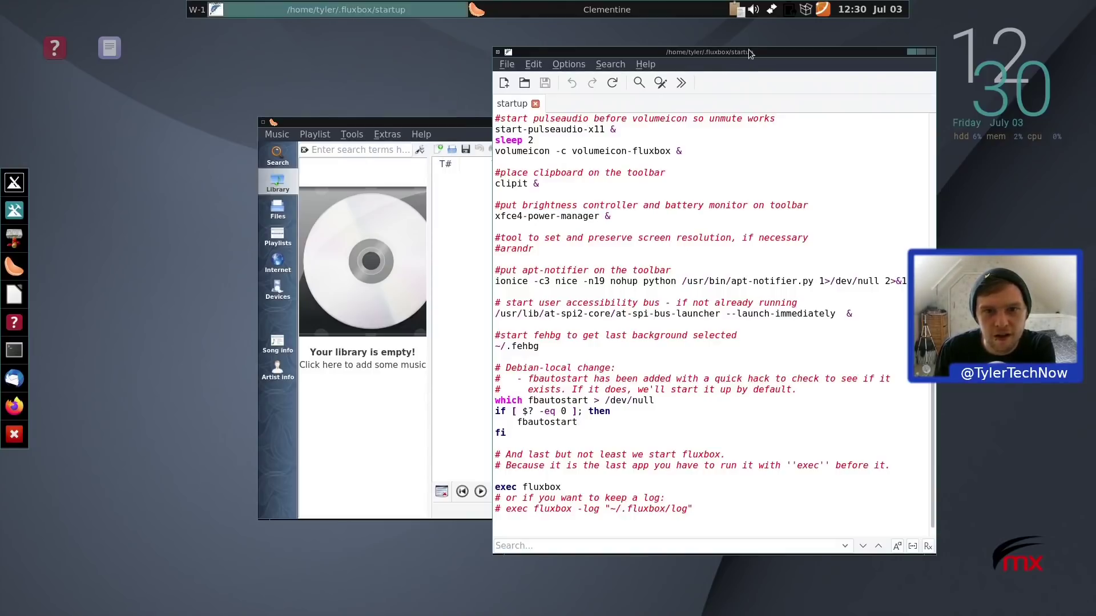
click(409, 121)
click(696, 51)
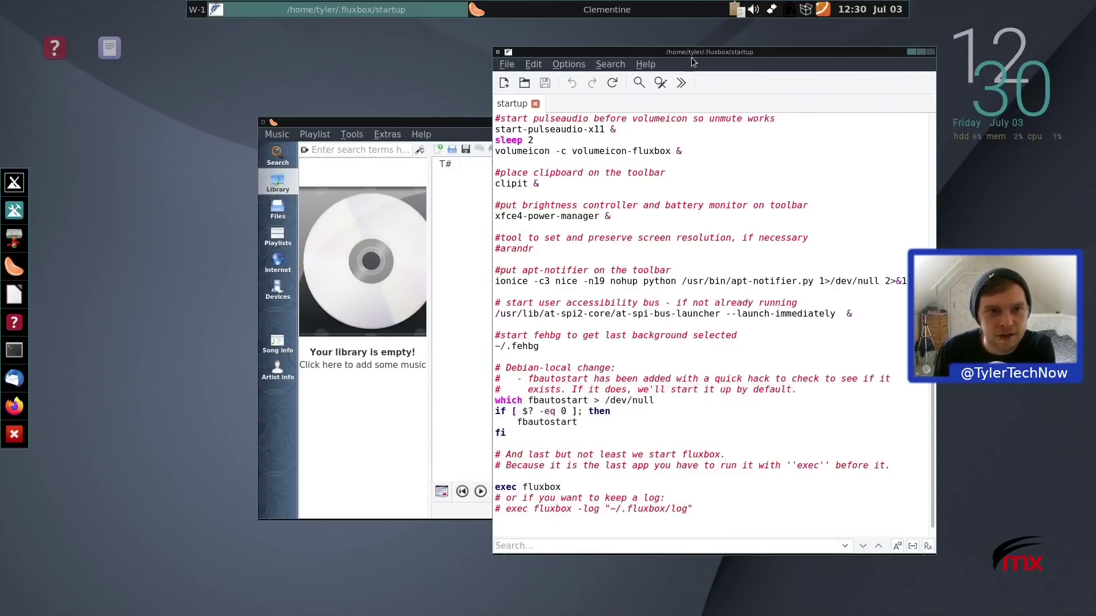
key(alt+Tab)
key(alt+Tab)
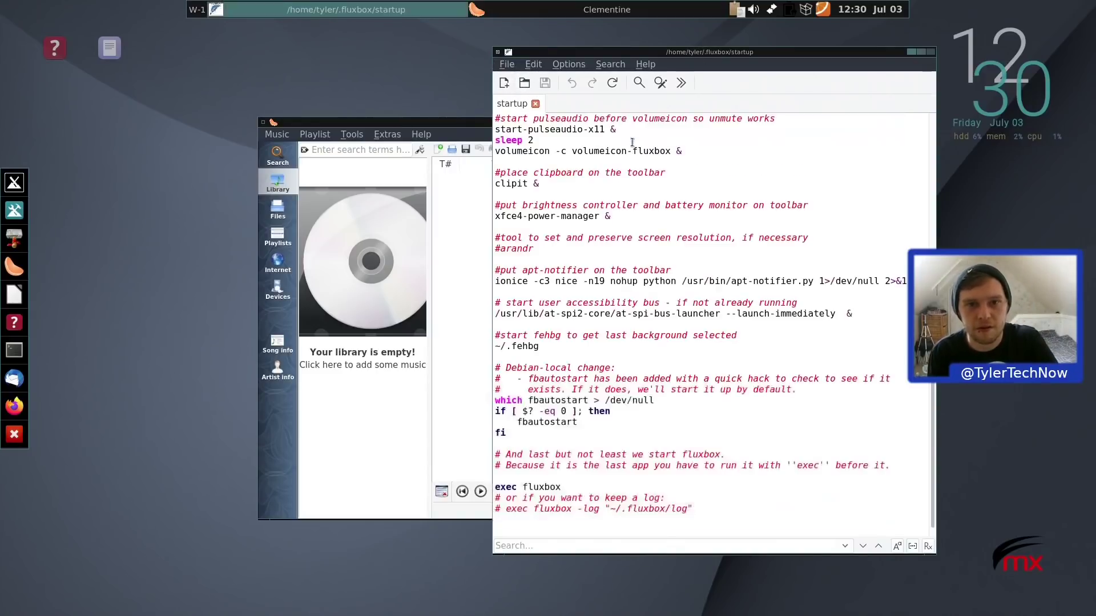
Close the startup script editor and iconify the Clementine window through its taskbar entry's window menu.
click(931, 53)
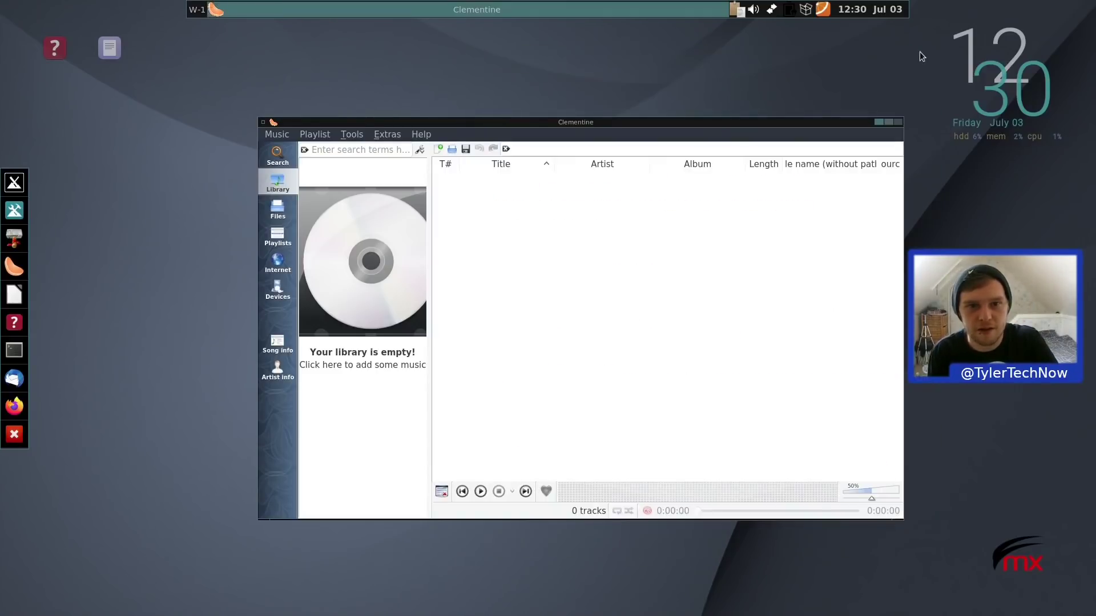
right_click(386, 17)
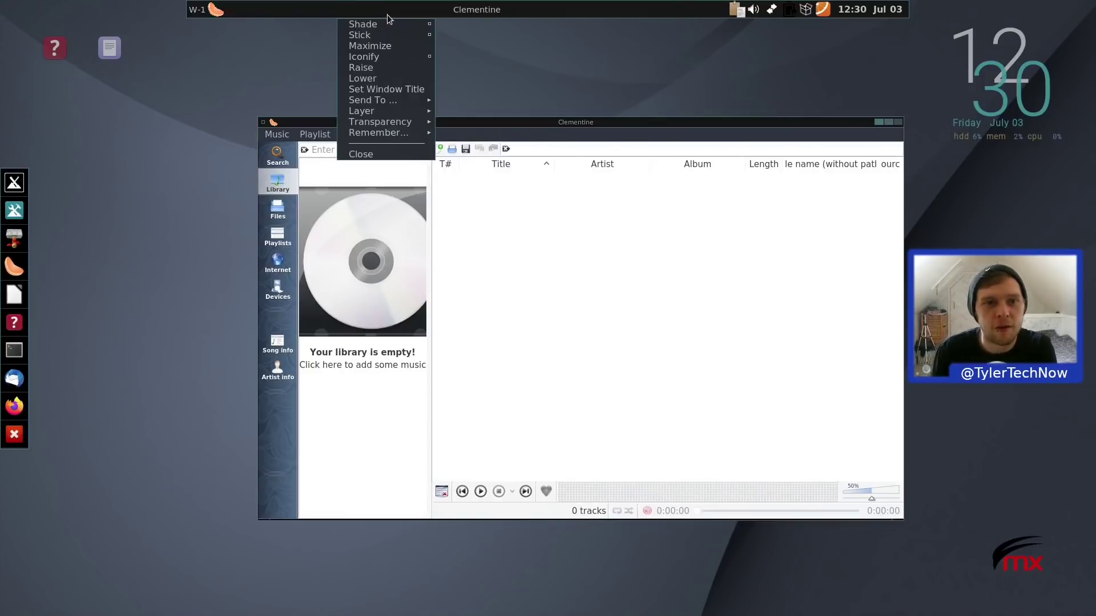
click(400, 57)
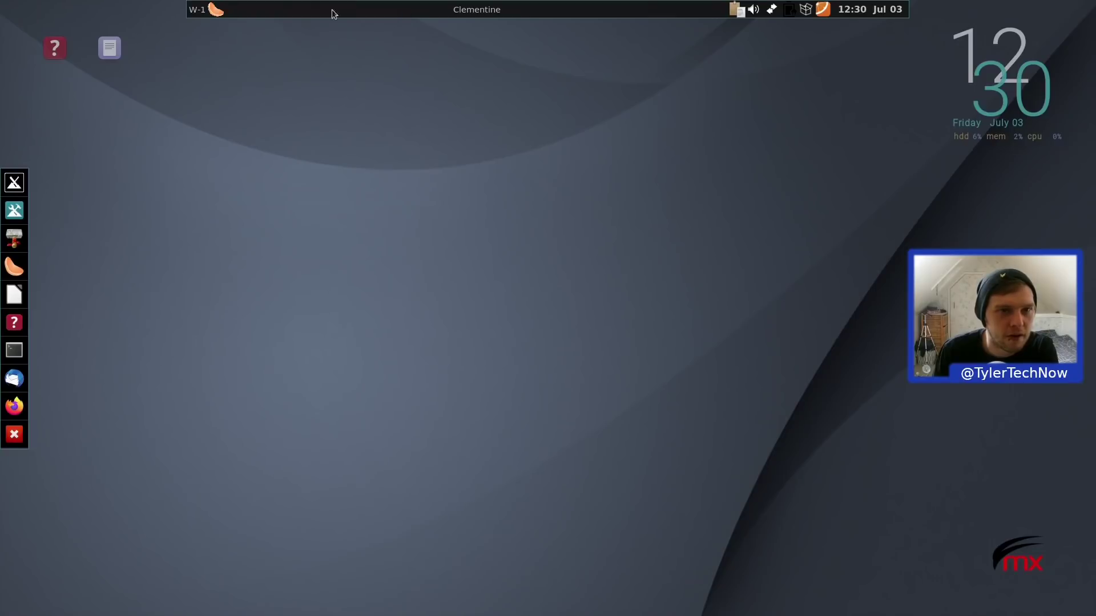
Try to restore the iconified Clementine window from its taskbar entry.
click(216, 10)
click(215, 10)
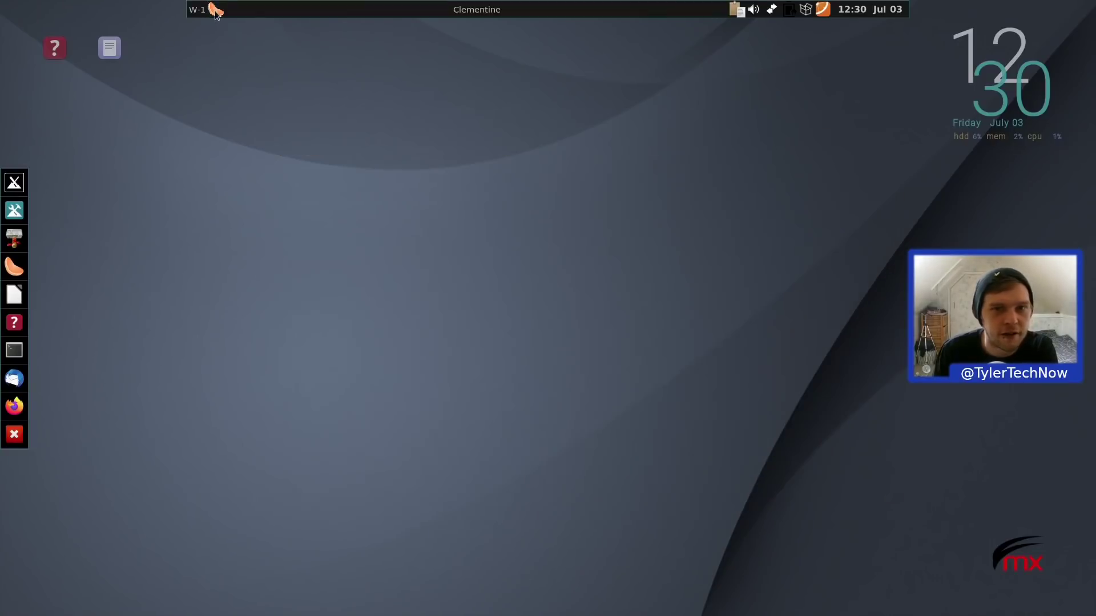
click(215, 11)
click(216, 10)
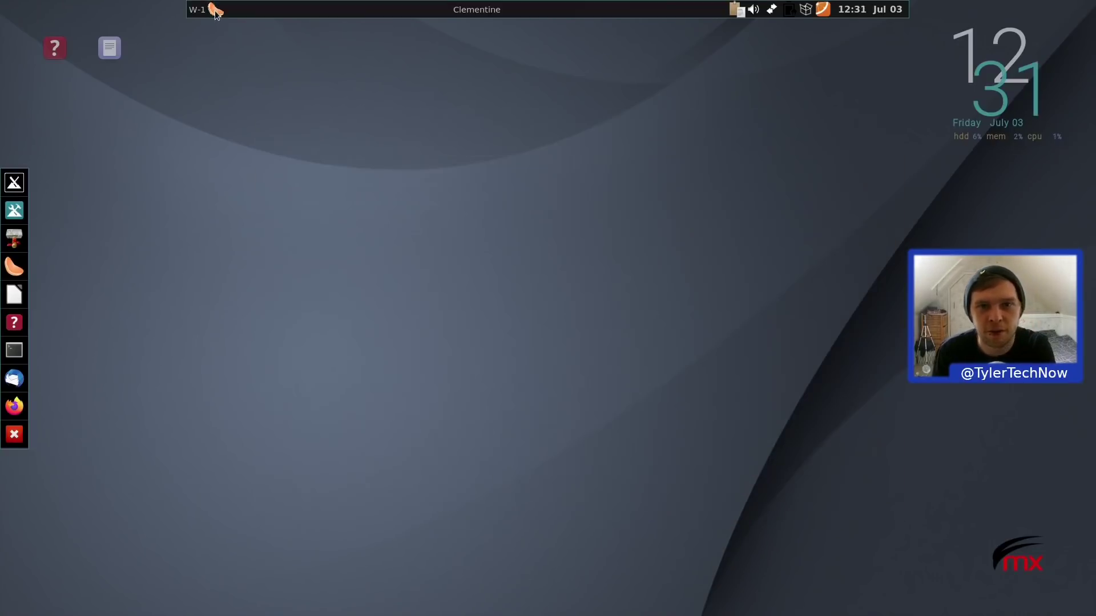
Open the home folder in the file manager from the dock, and iconify and restore its window twice.
click(14, 238)
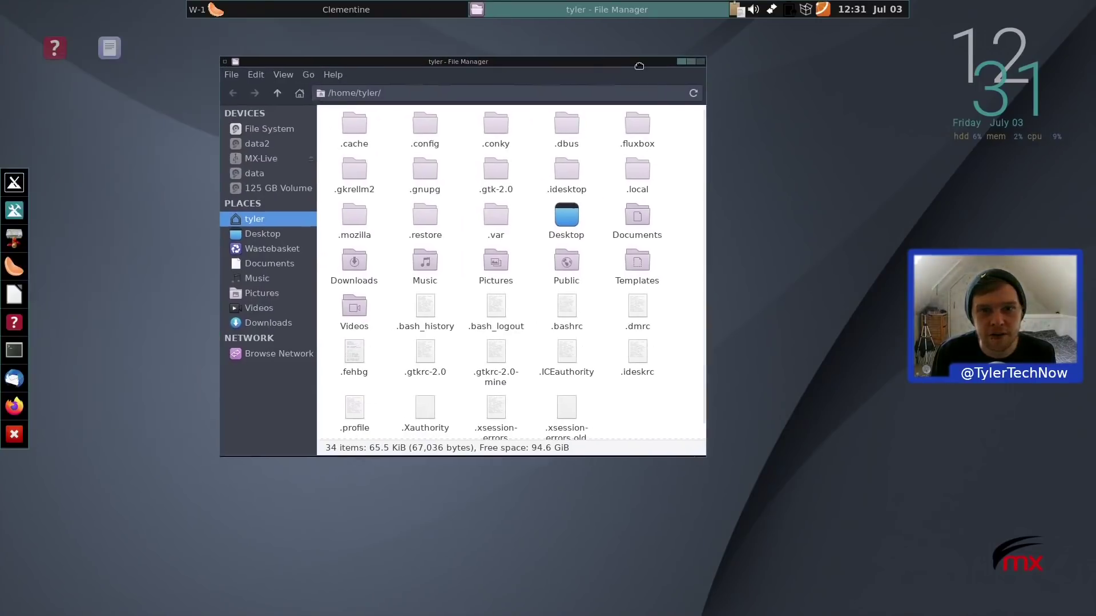
right_click(483, 11)
click(476, 60)
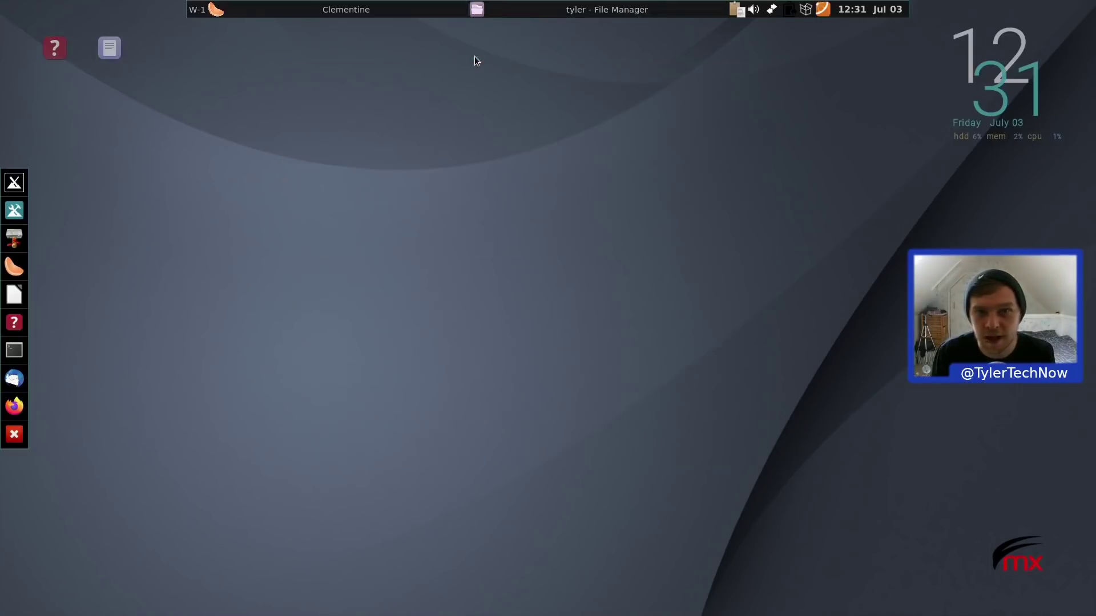
click(494, 12)
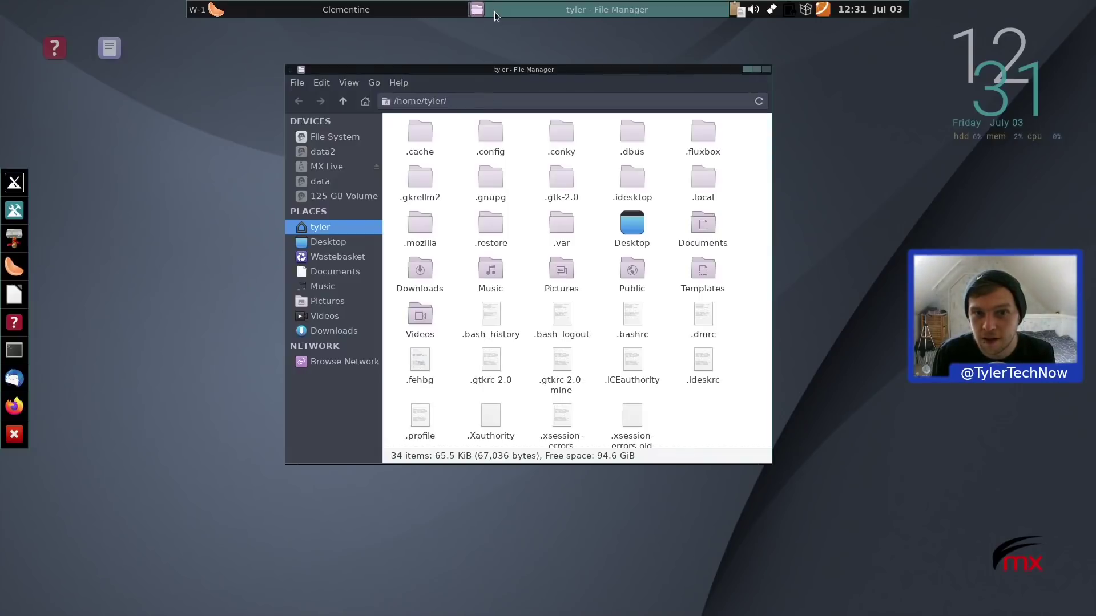
right_click(494, 12)
click(530, 56)
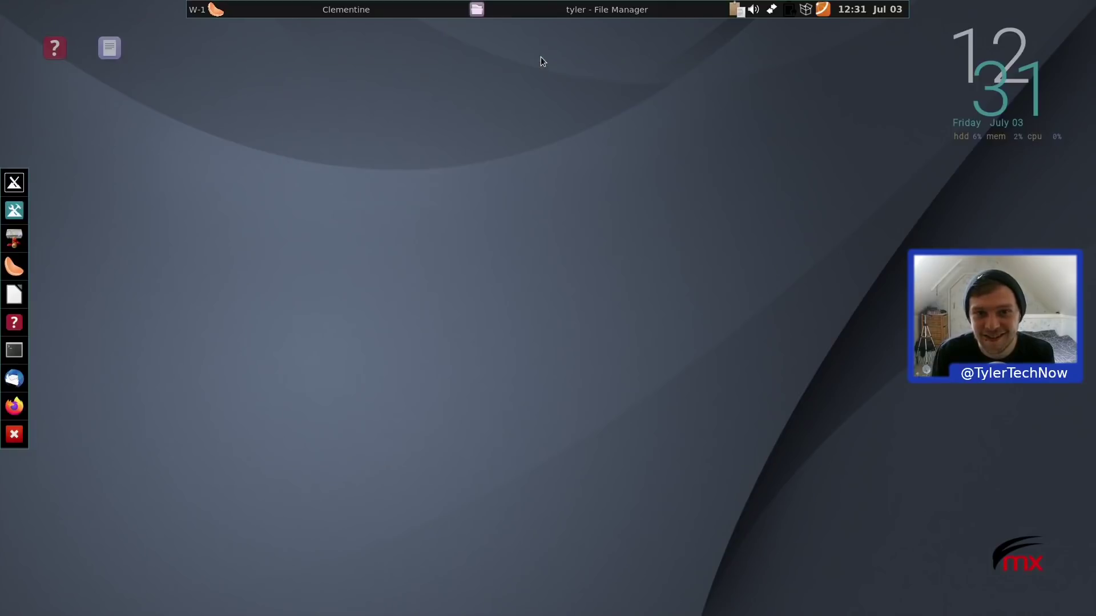
click(502, 11)
Send the home folder file manager window to workspace W-3 and switch to that workspace.
right_click(502, 12)
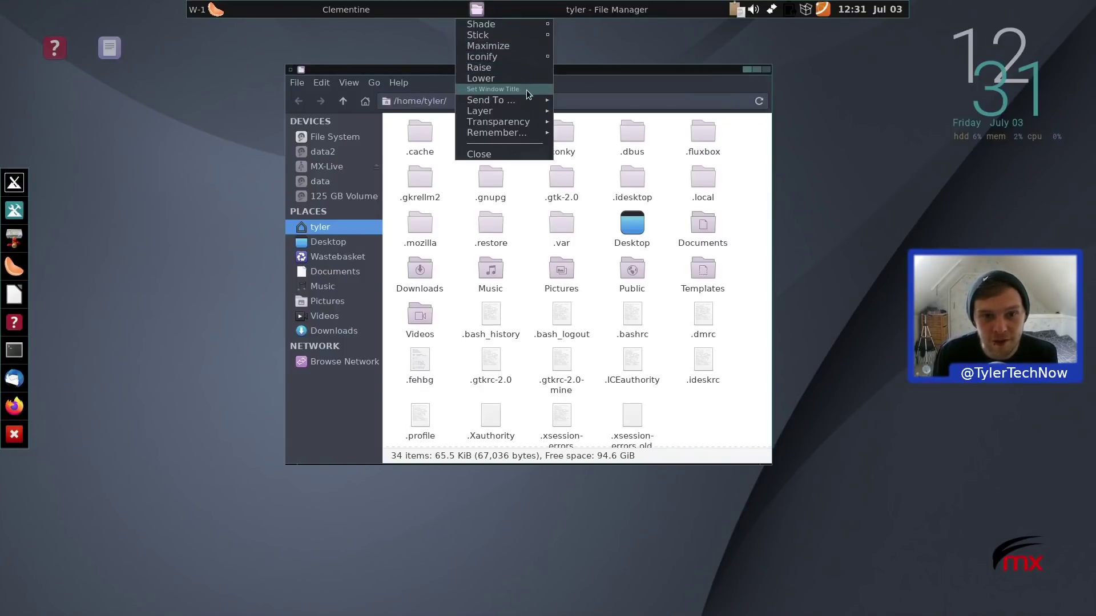
mouse_move(531, 101)
mouse_move(534, 123)
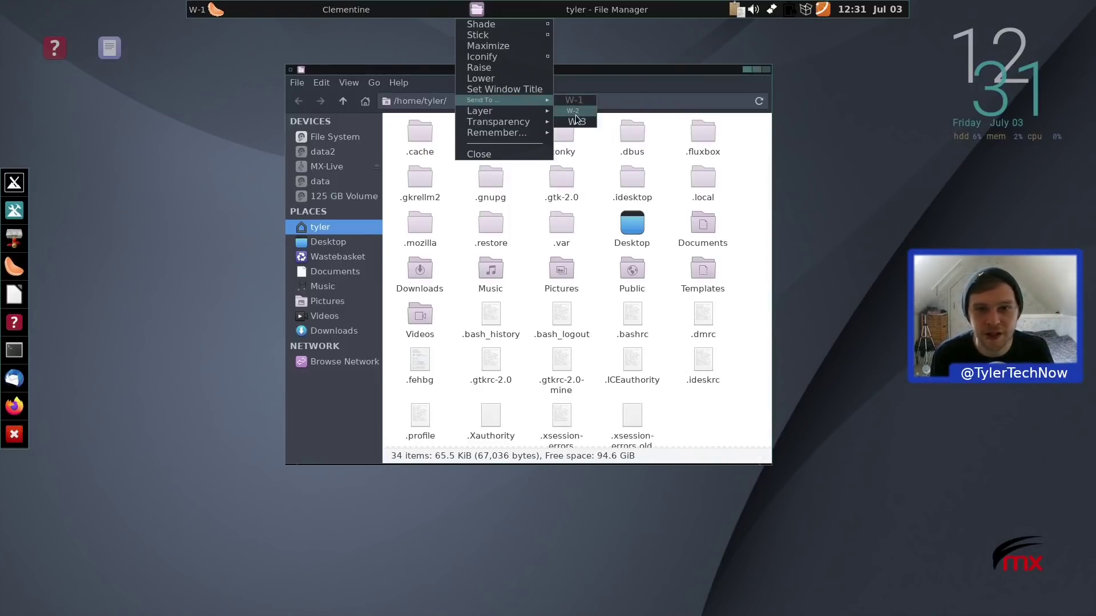
click(588, 121)
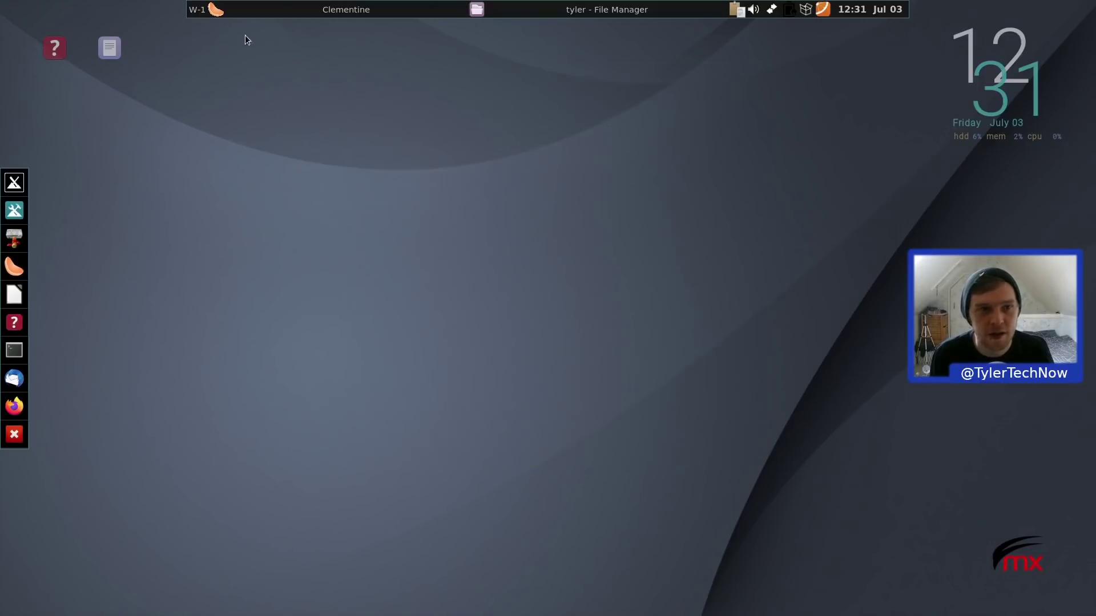
scroll(245, 35, down, 2)
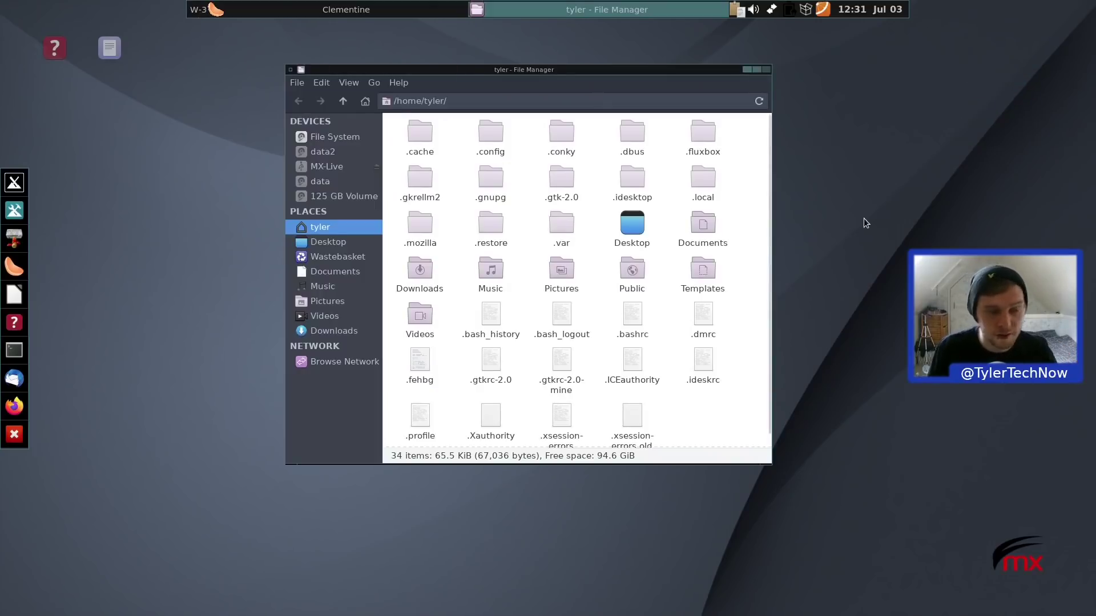
Move the file manager window slightly lower on workspace W-3 and close it.
mouse_move(522, 69)
mouse_down()
mouse_move(512, 121)
mouse_move(464, 135)
mouse_move(526, 88)
mouse_up()
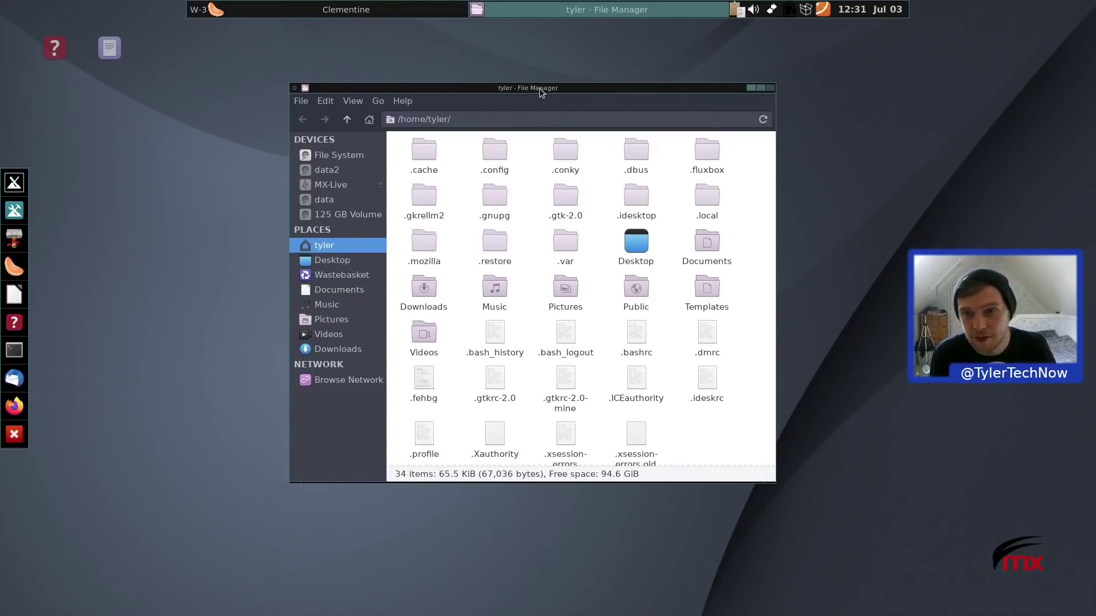
mouse_move(539, 88)
mouse_down()
mouse_move(607, 98)
mouse_move(524, 95)
mouse_up()
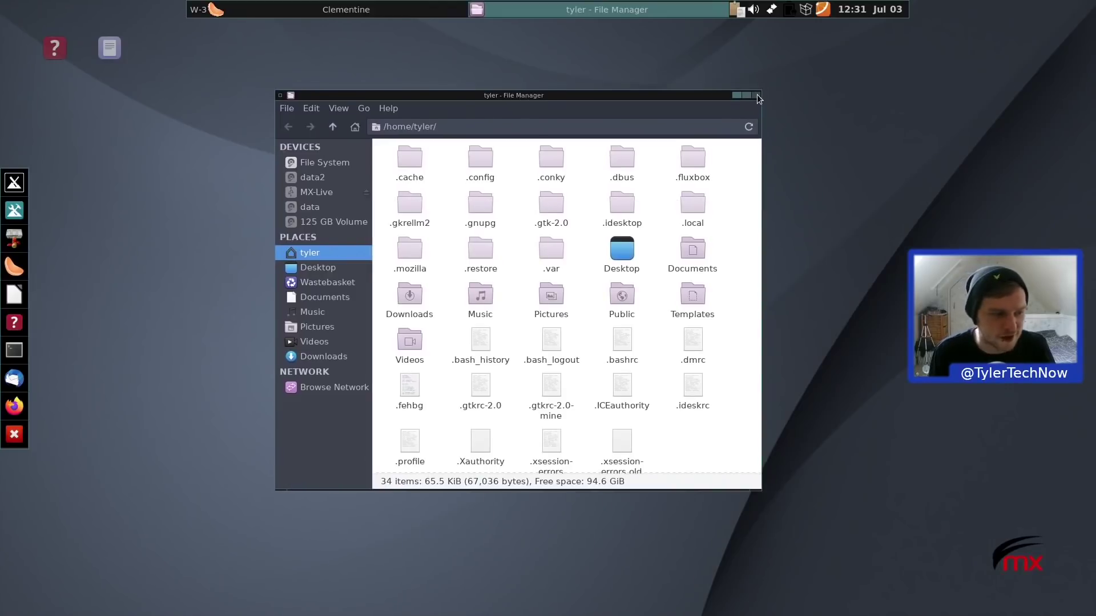
click(756, 96)
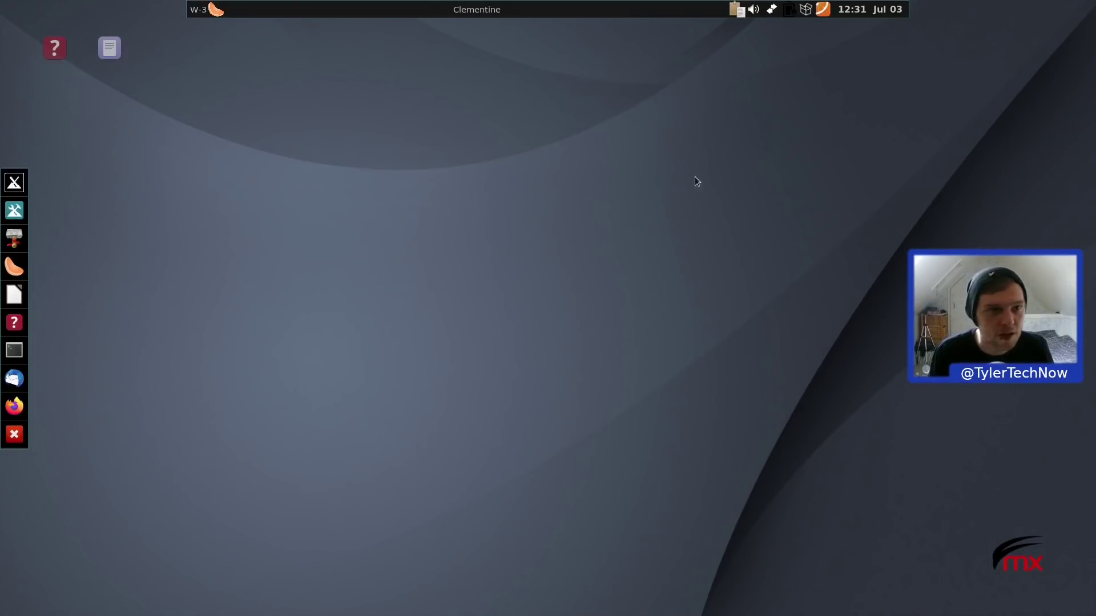
Open the exit options from the dock and end the Fluxbox session.
click(14, 436)
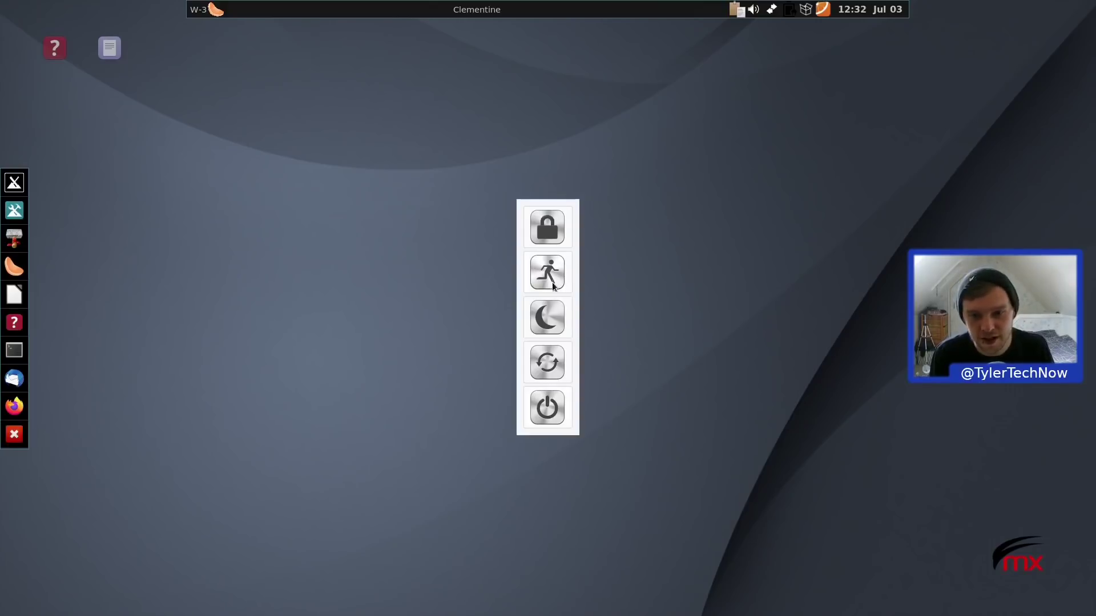
click(551, 416)
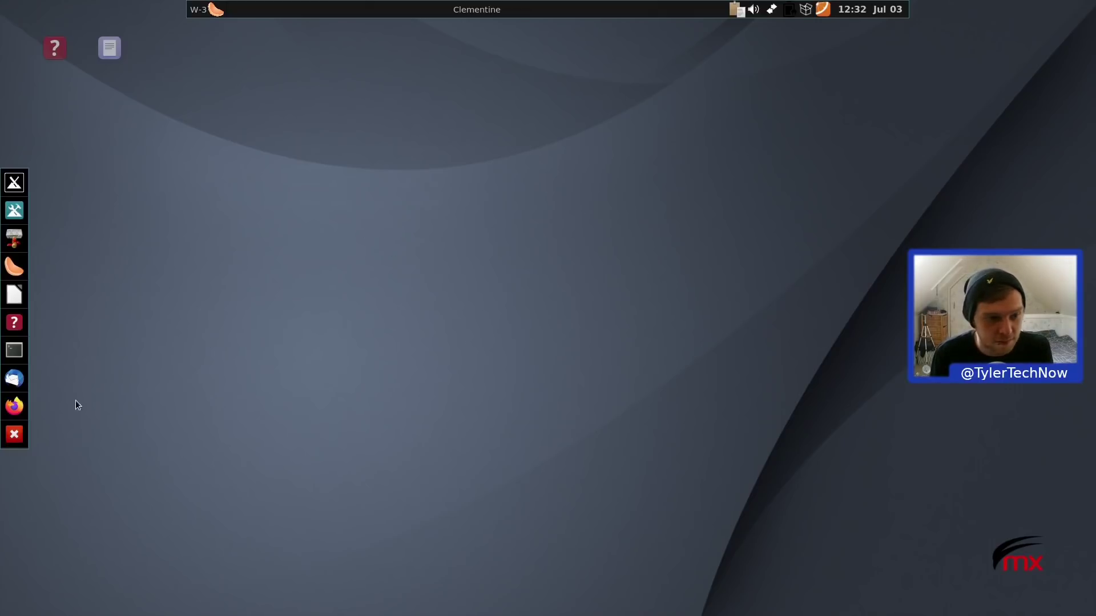
click(14, 434)
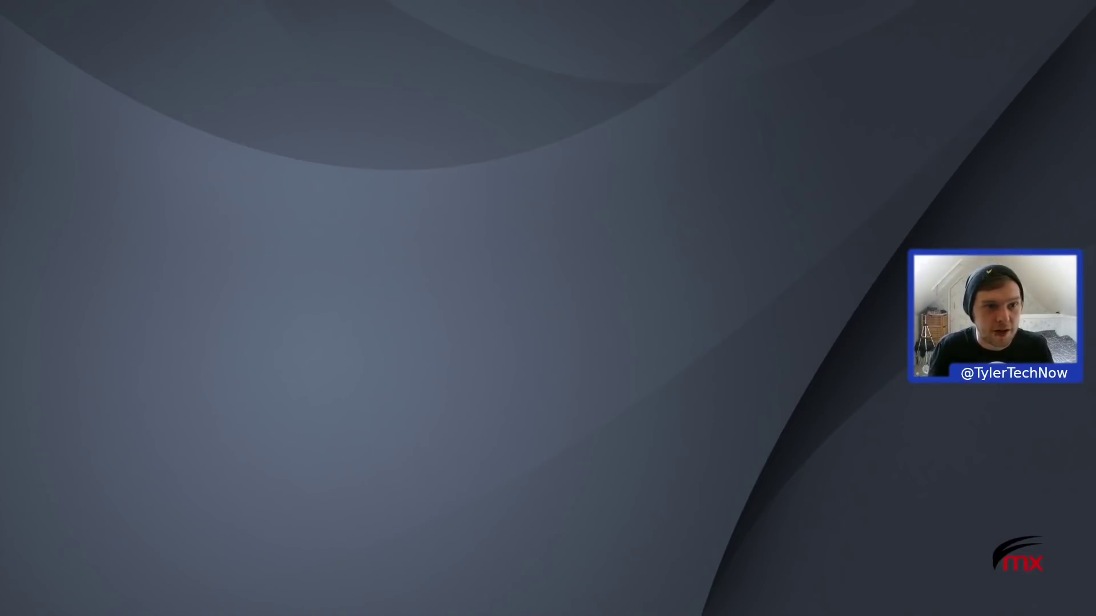
Choose Xfce Session at the login screen and log in with the account password.
drag(74, 142, 495, 154)
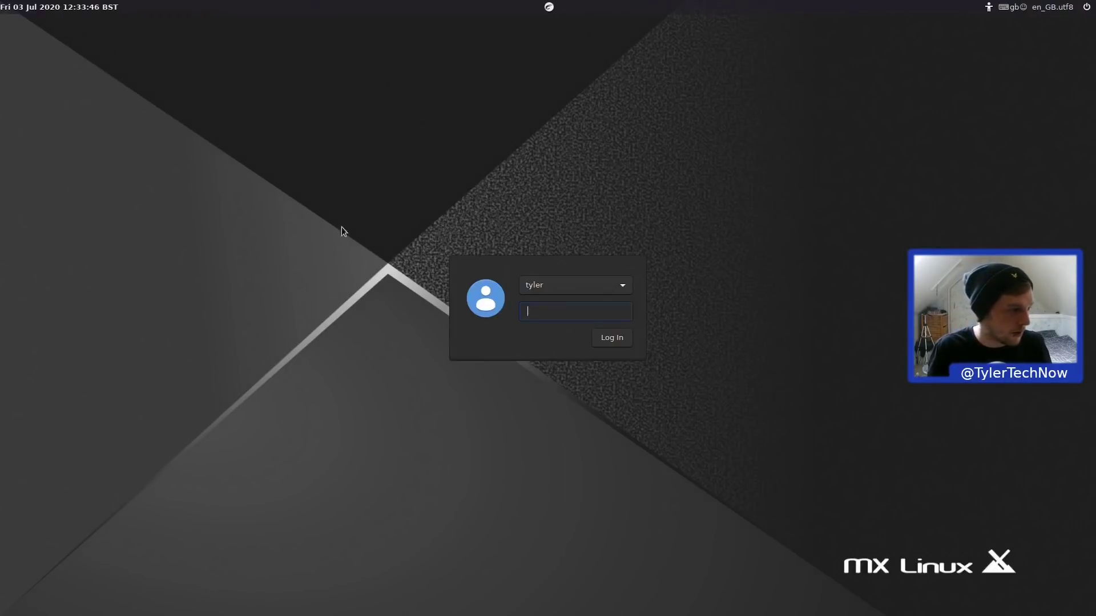
click(545, 8)
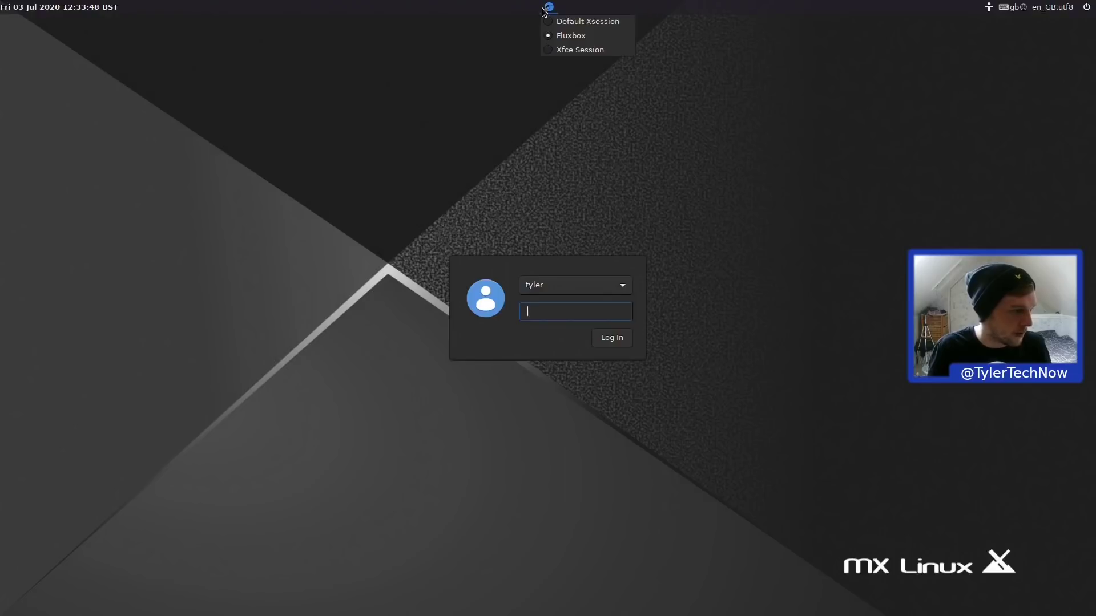
click(570, 50)
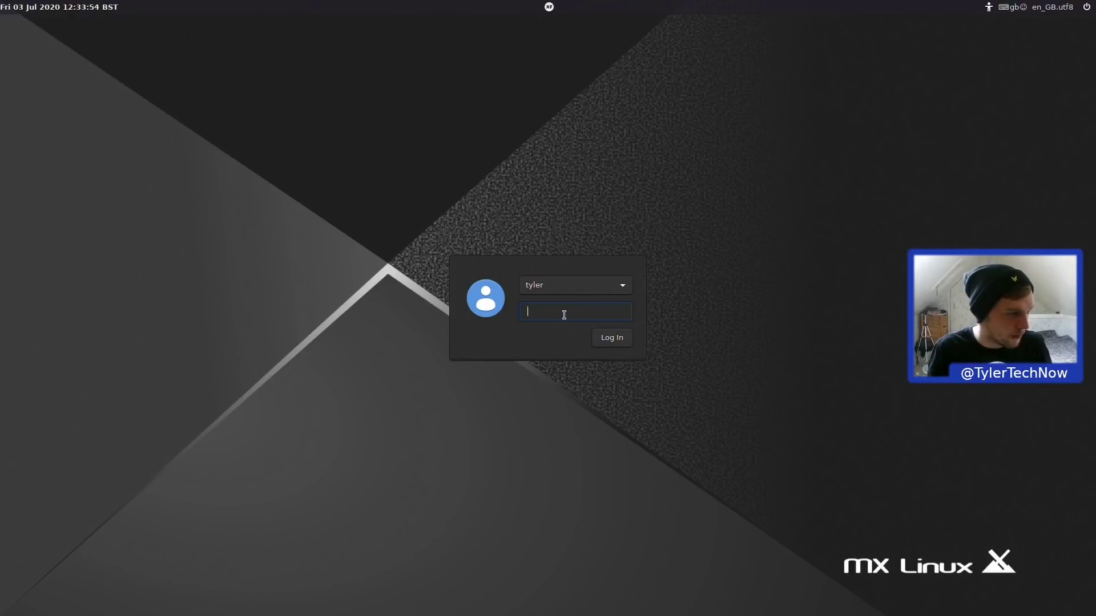
text(•••••••)
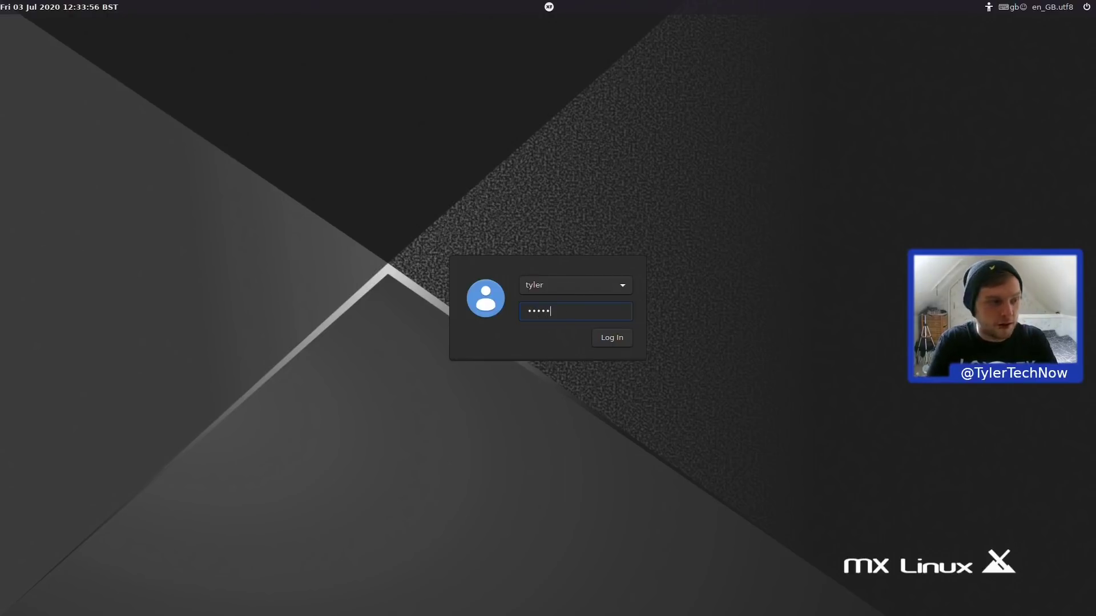
key(Return)
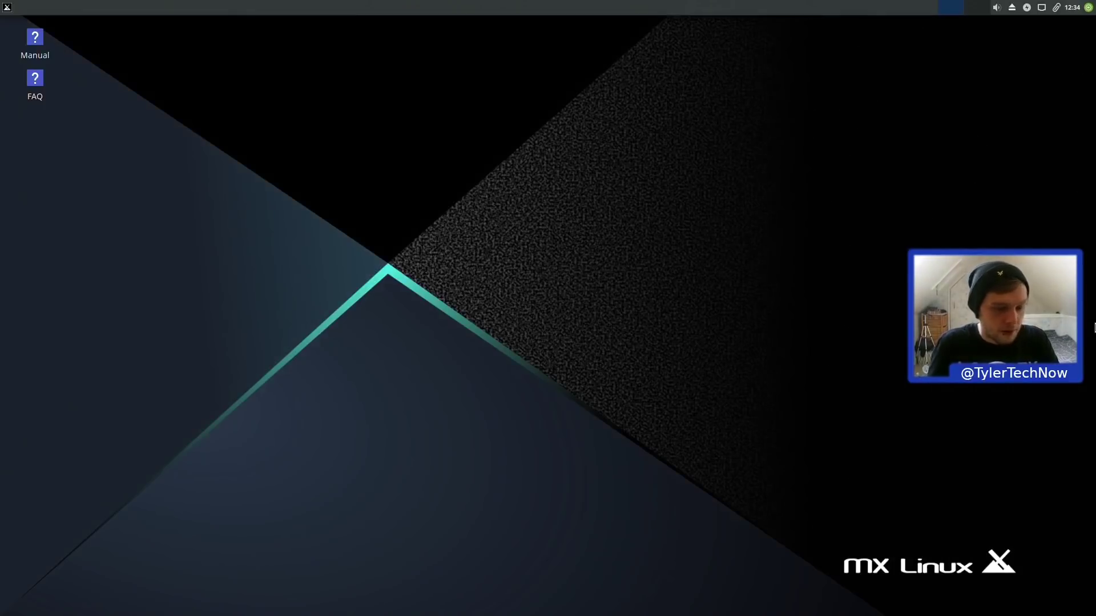
Run htop in a terminal to check the Xfce session's resource usage, and close the terminal despite the running process.
key(ctrl+alt+t)
text(htop)
key(Return)
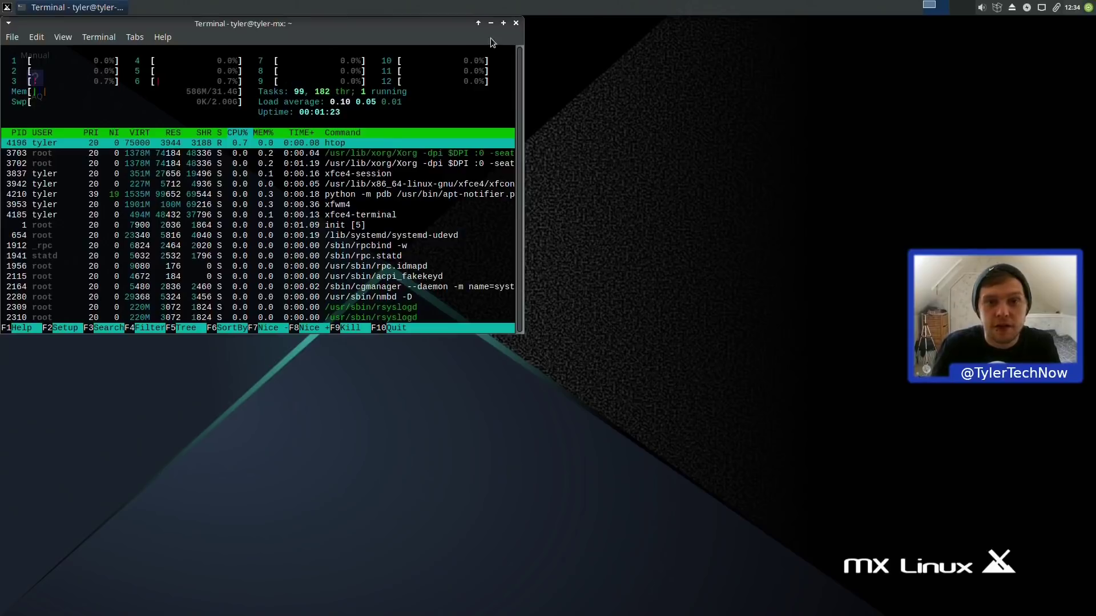
click(516, 23)
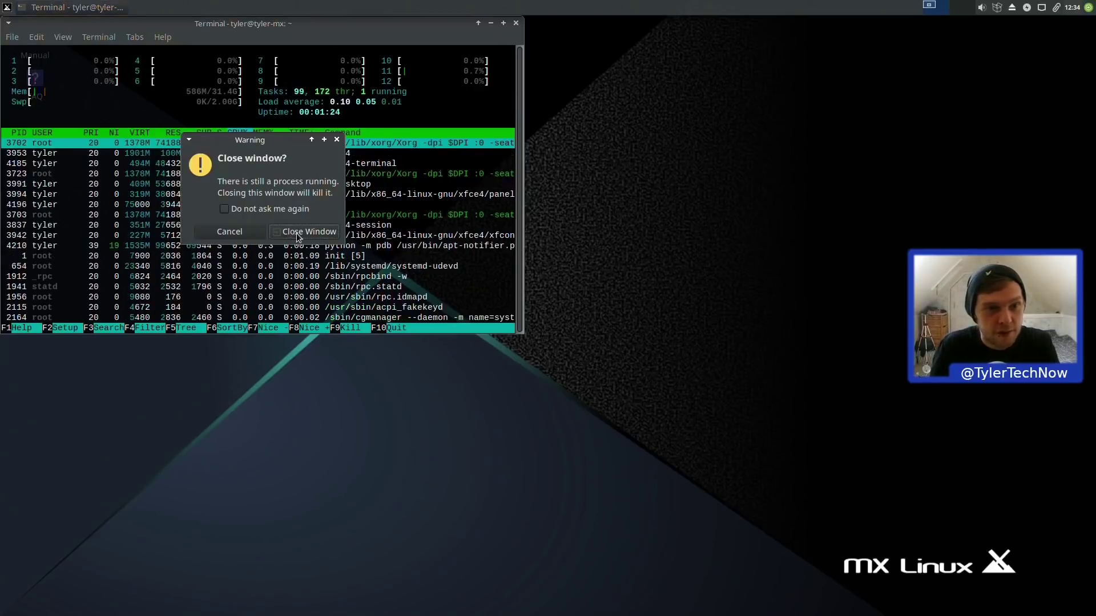
click(296, 233)
Find MX Package Installer by searching the applications for "mx", and launch it by authenticating with the root password.
click(7, 8)
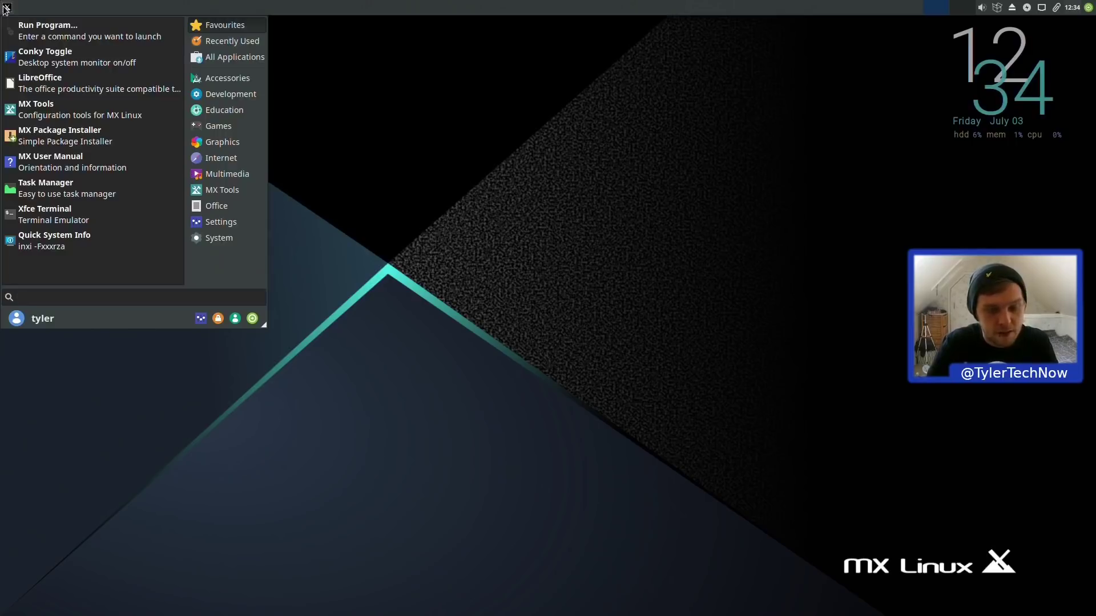
text(mx)
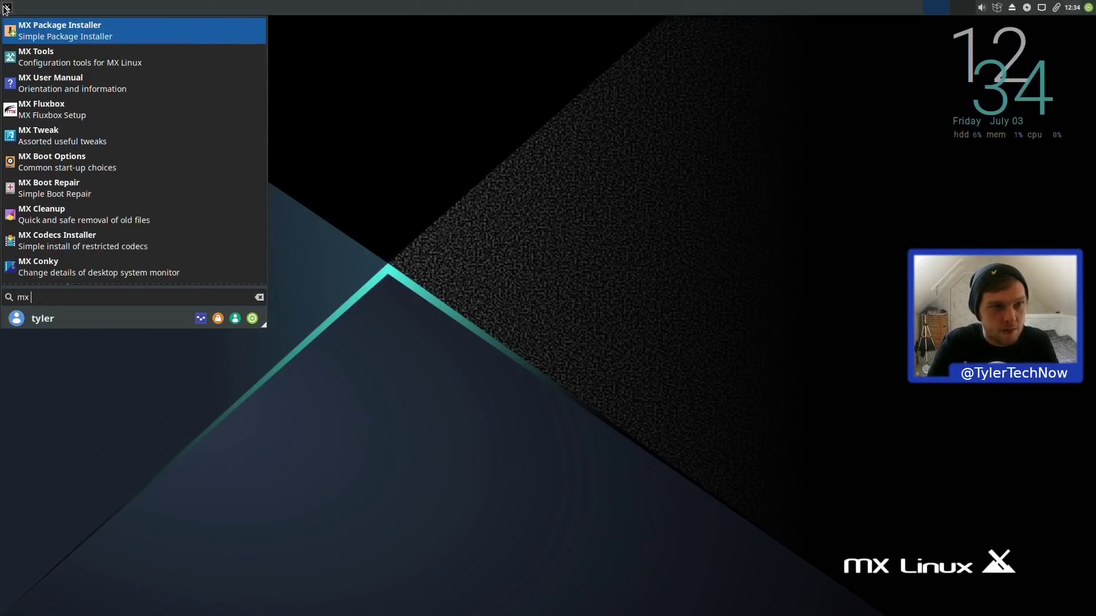
key(Return)
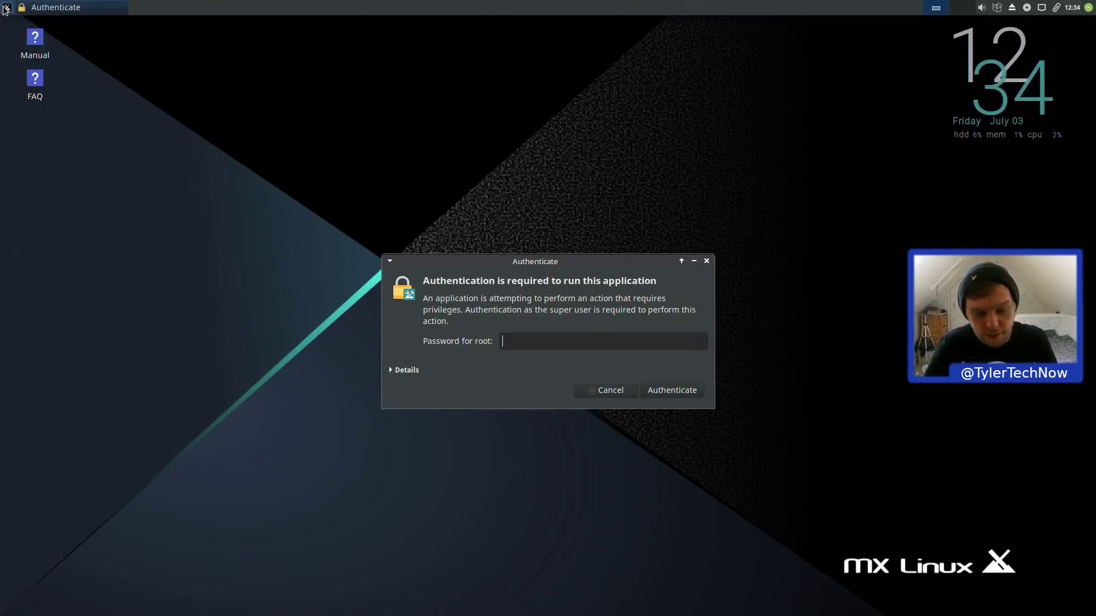
text(••••••••)
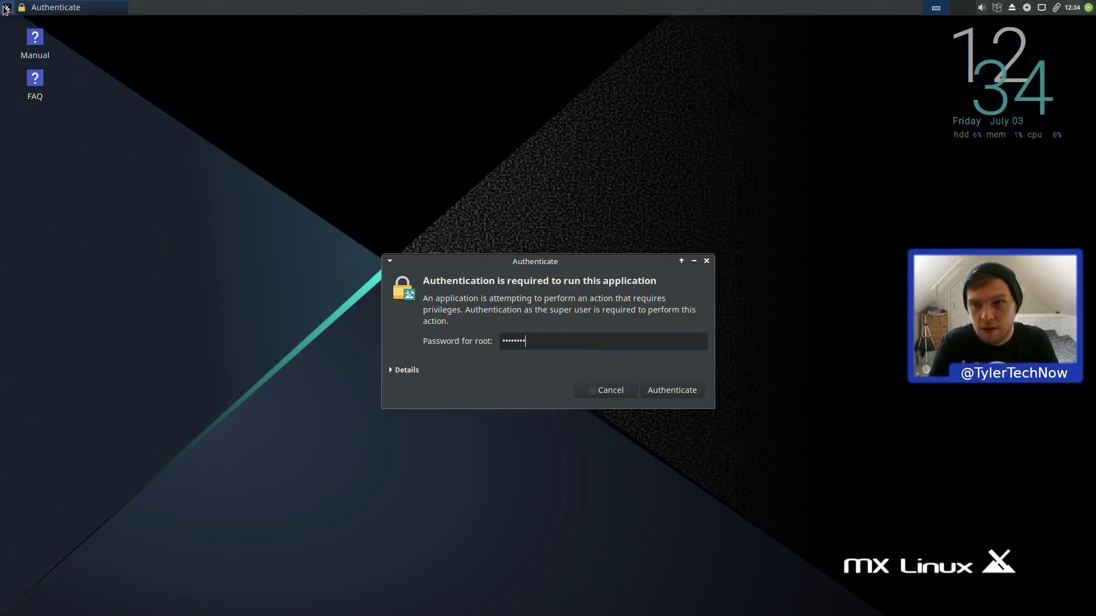
key(Return)
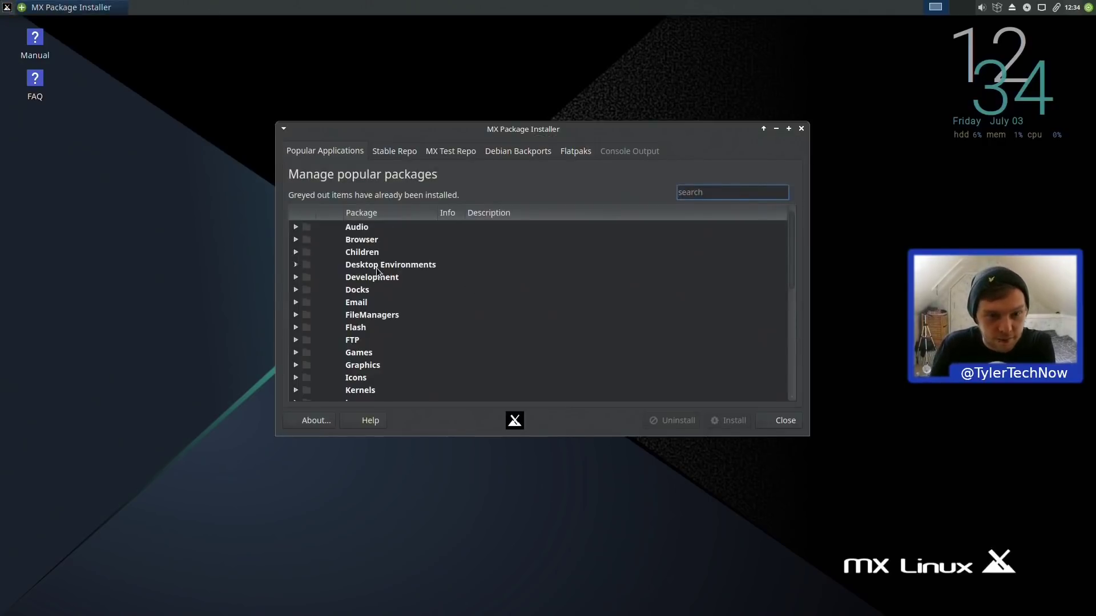
Install Budgie Desktop from the Desktop Environments category after reviewing the package details, recheck its entry, and close MX Package Installer.
click(296, 265)
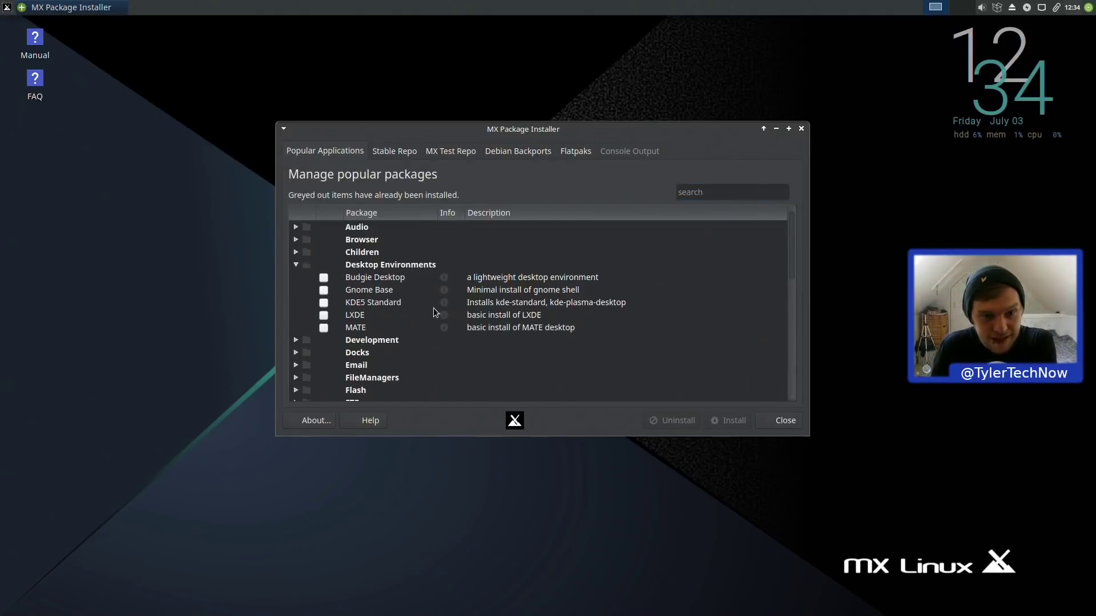
click(323, 277)
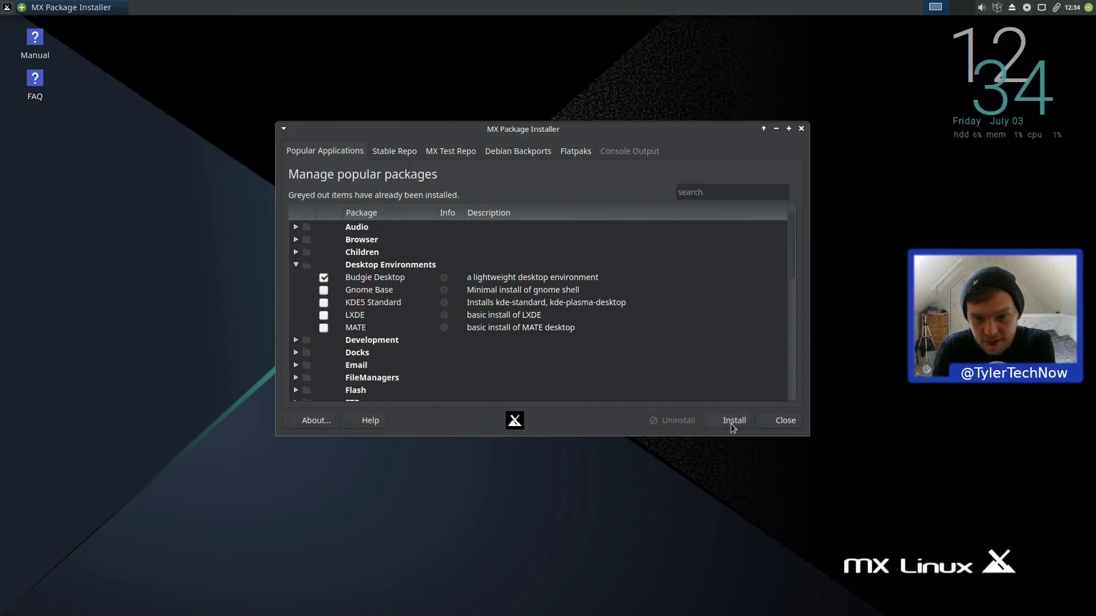
click(732, 425)
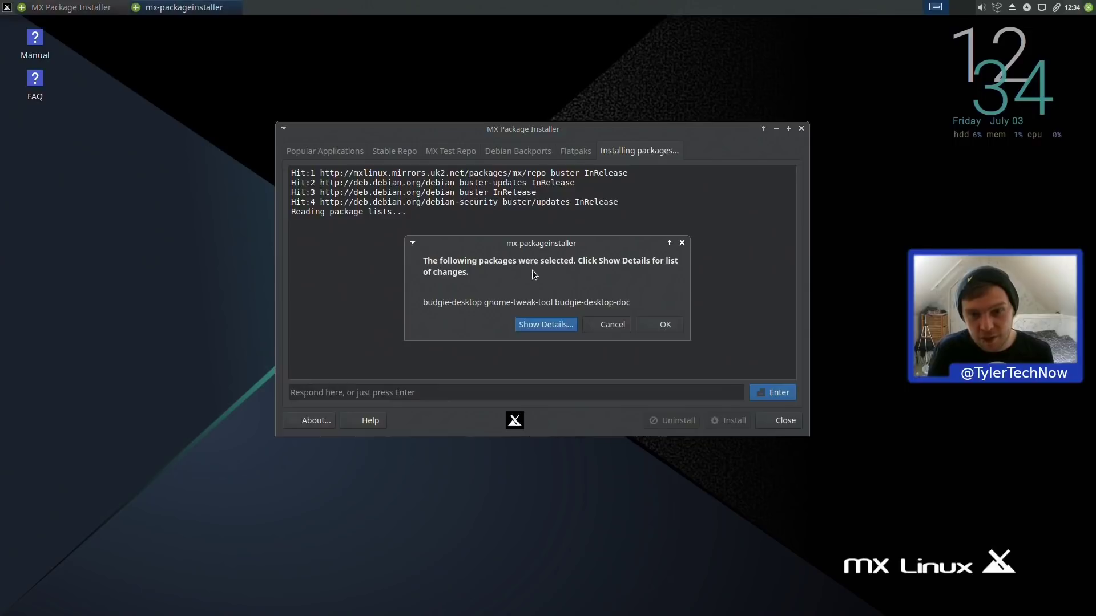
click(545, 327)
mouse_move(680, 366)
mouse_down()
mouse_move(680, 395)
mouse_move(676, 364)
mouse_up()
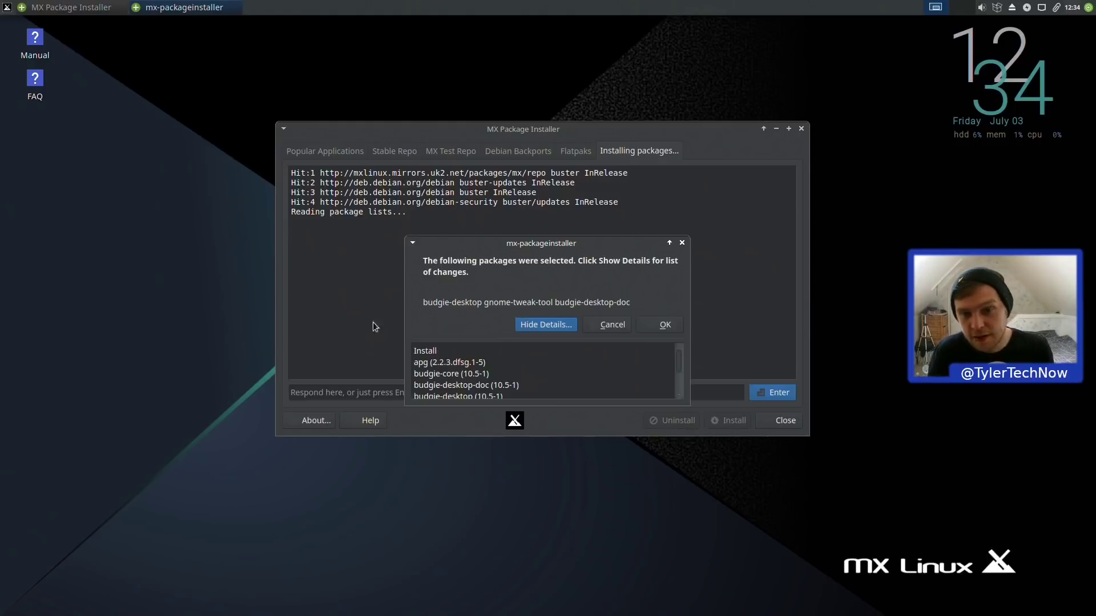
click(662, 324)
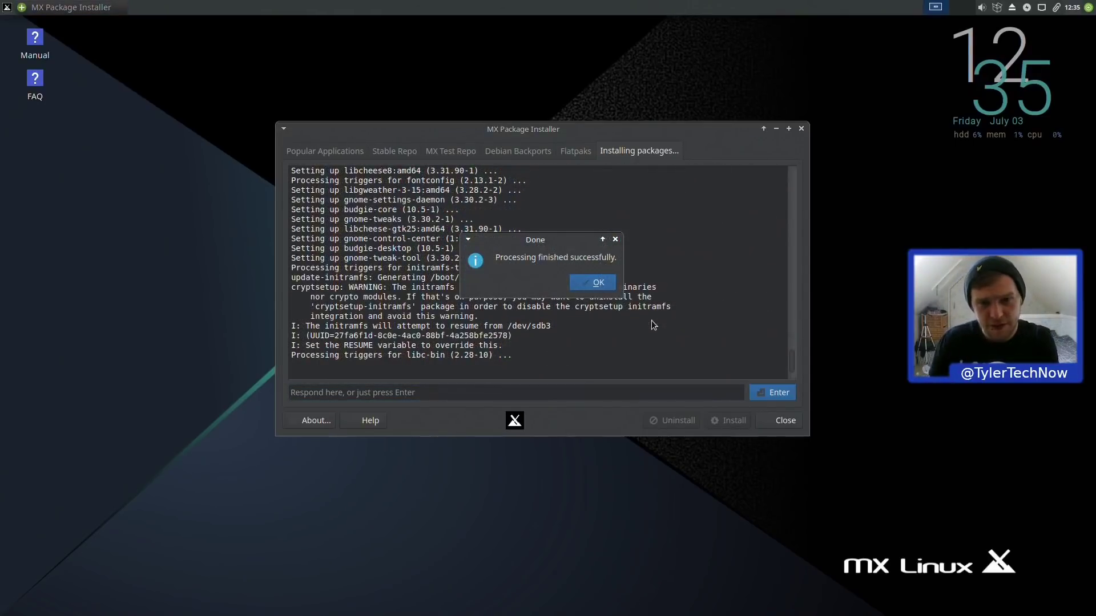
click(594, 282)
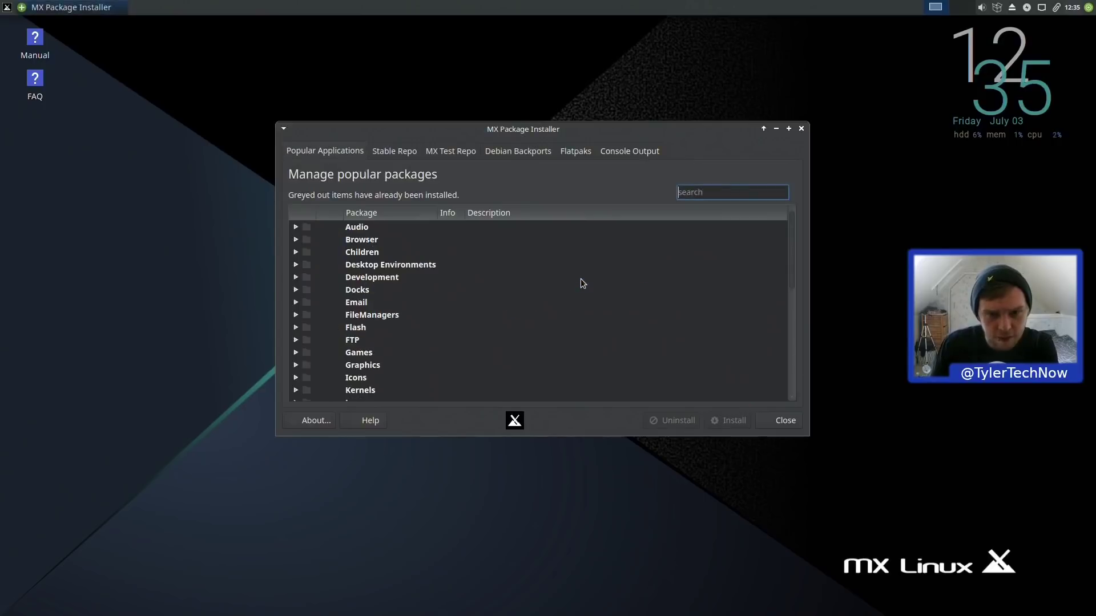
click(297, 265)
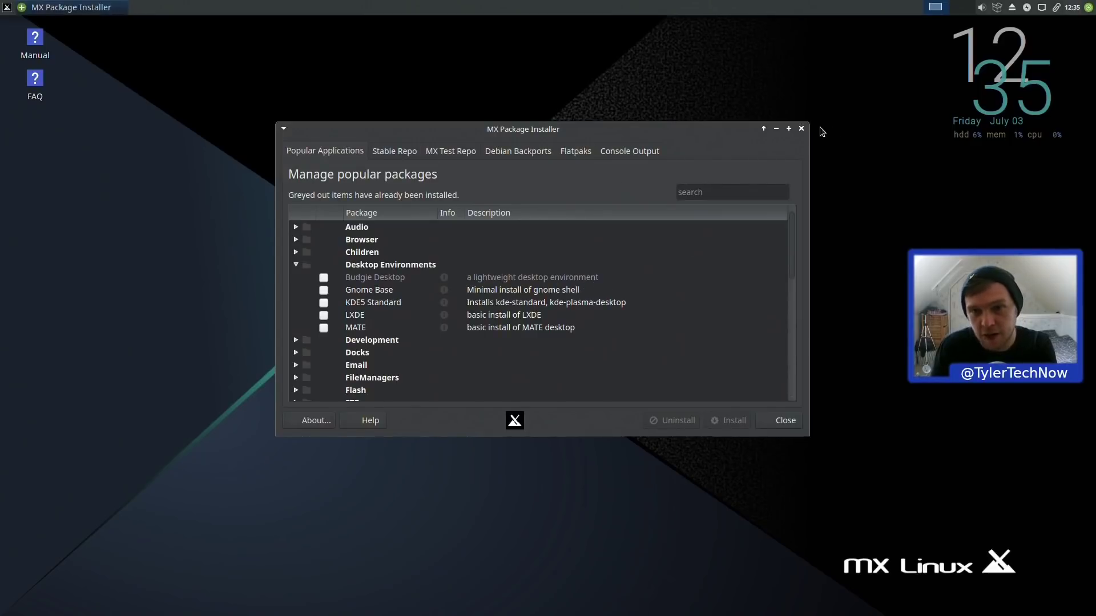
click(801, 129)
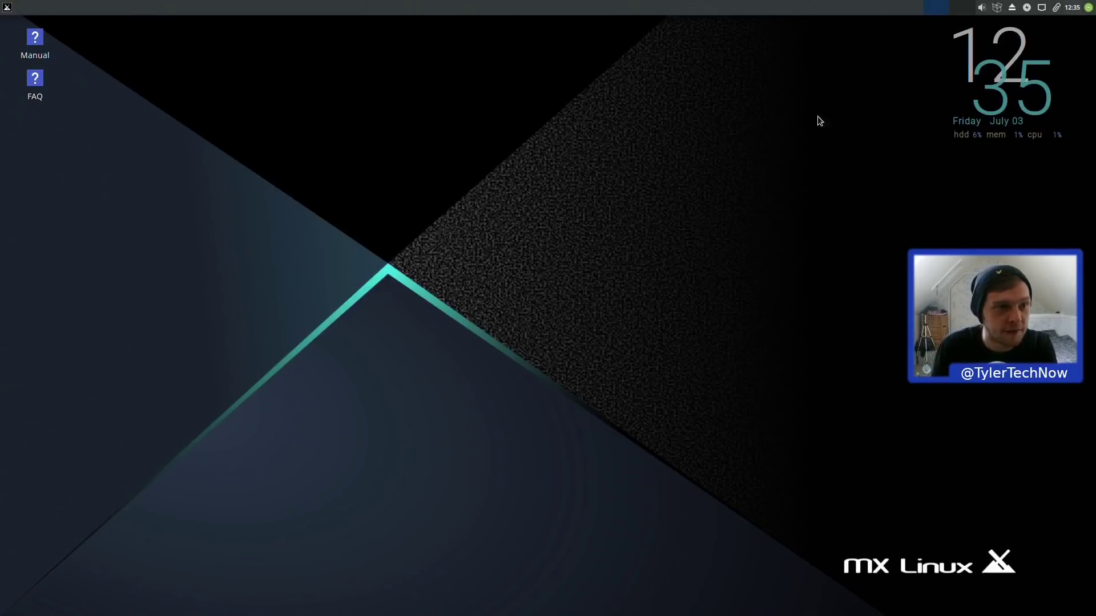
Log out of the Xfce session without saving it for future logins.
click(8, 7)
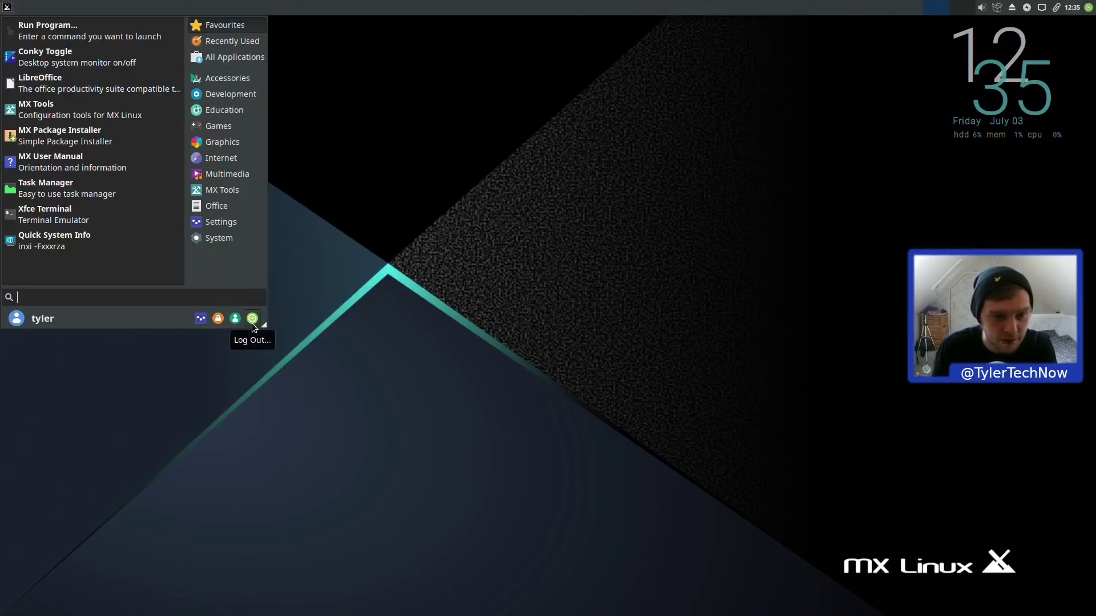
click(252, 322)
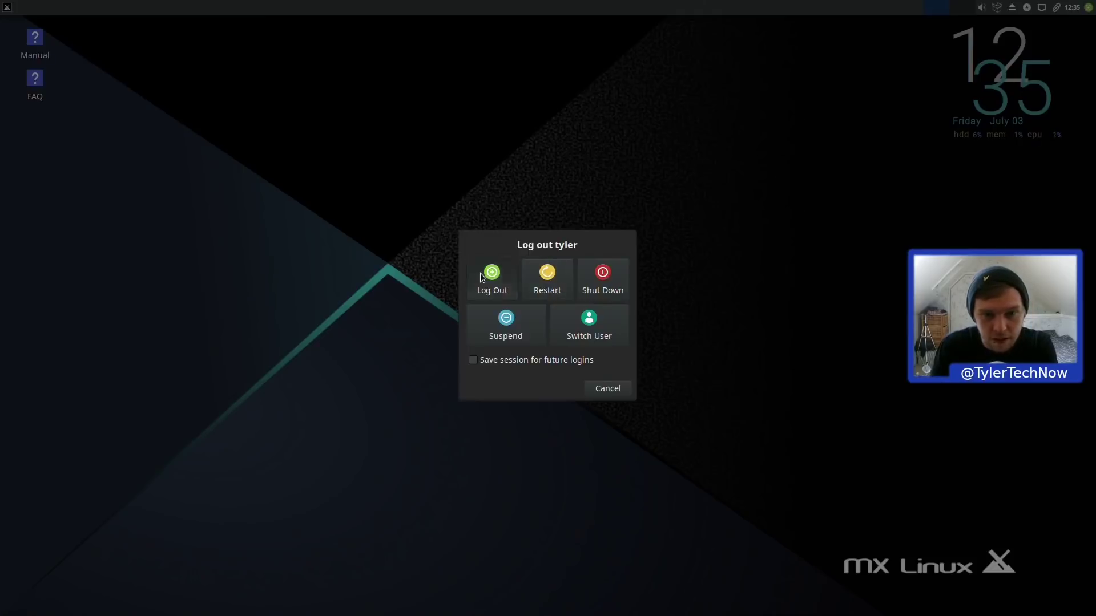
click(481, 274)
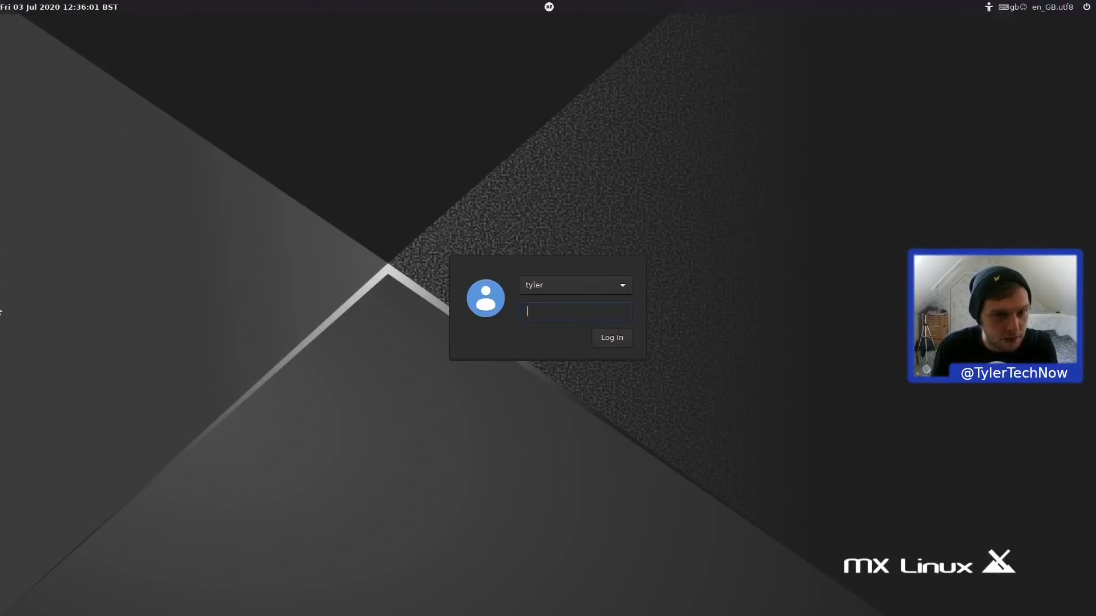
Choose the Budgie Desktop session at the login screen and log in with the account password.
key(Return)
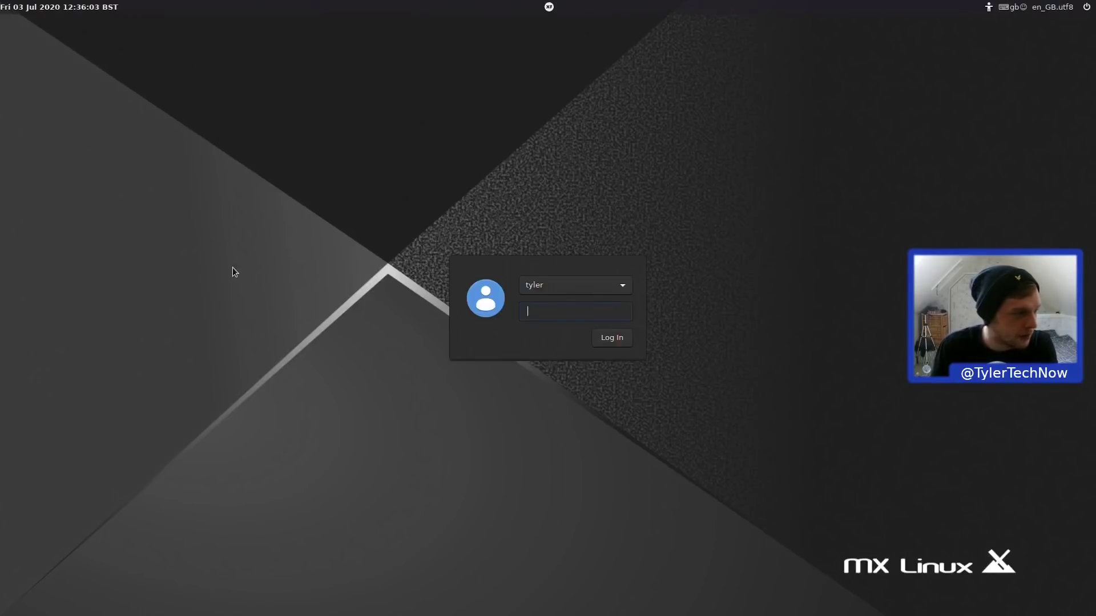
click(549, 7)
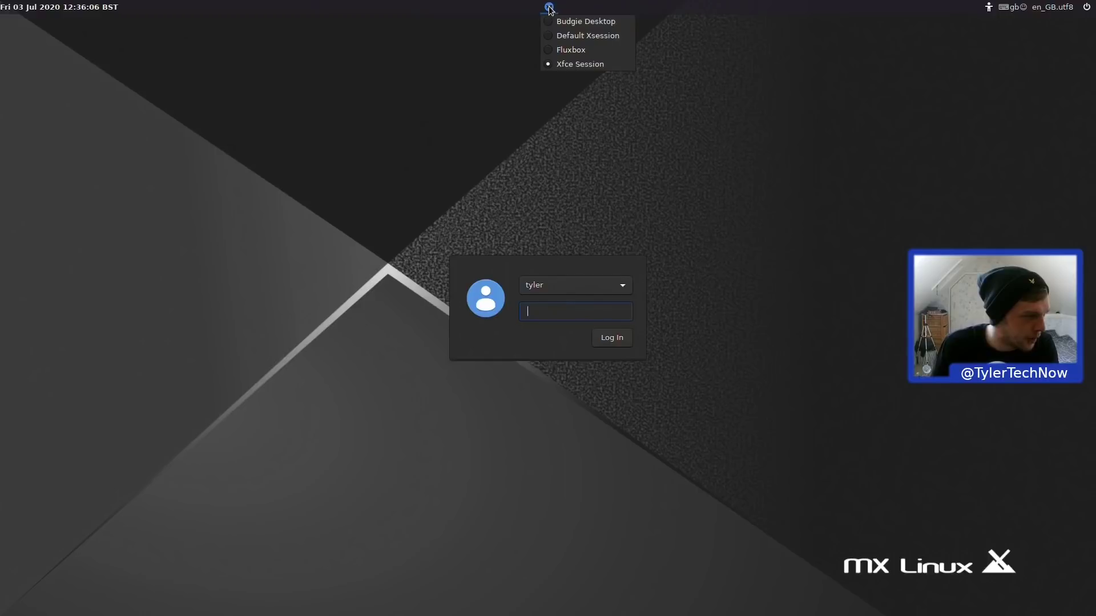
click(572, 23)
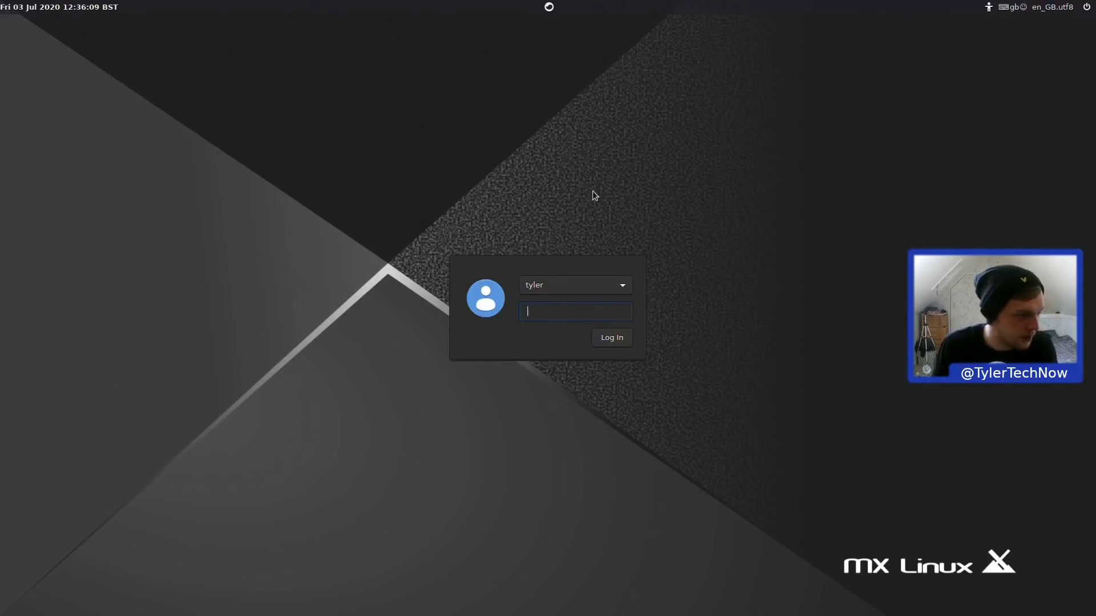
text(•••)
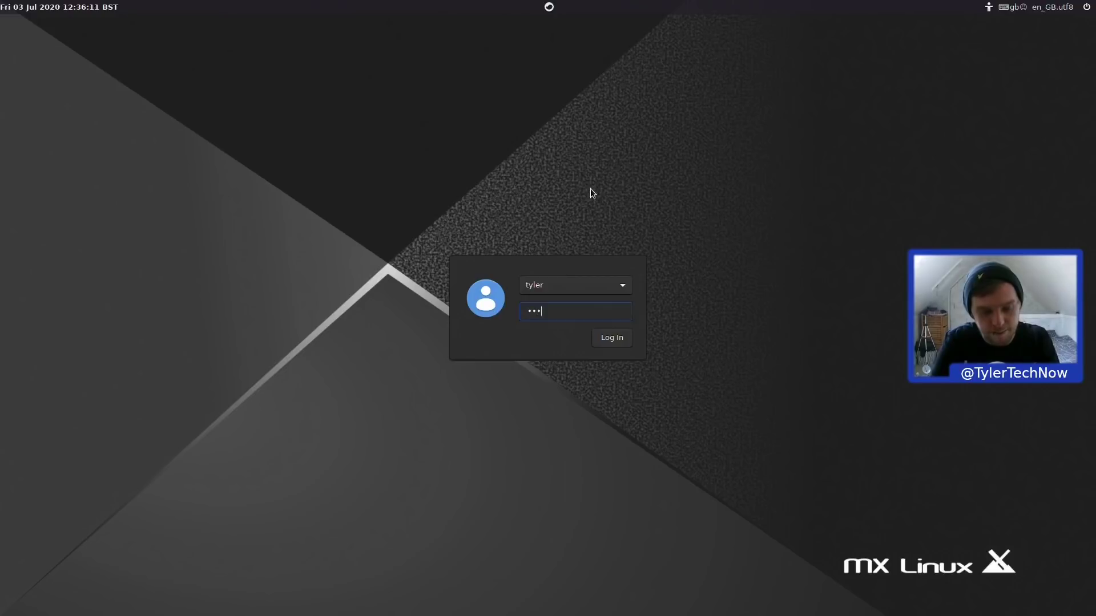
text(••••••)
key(Return)
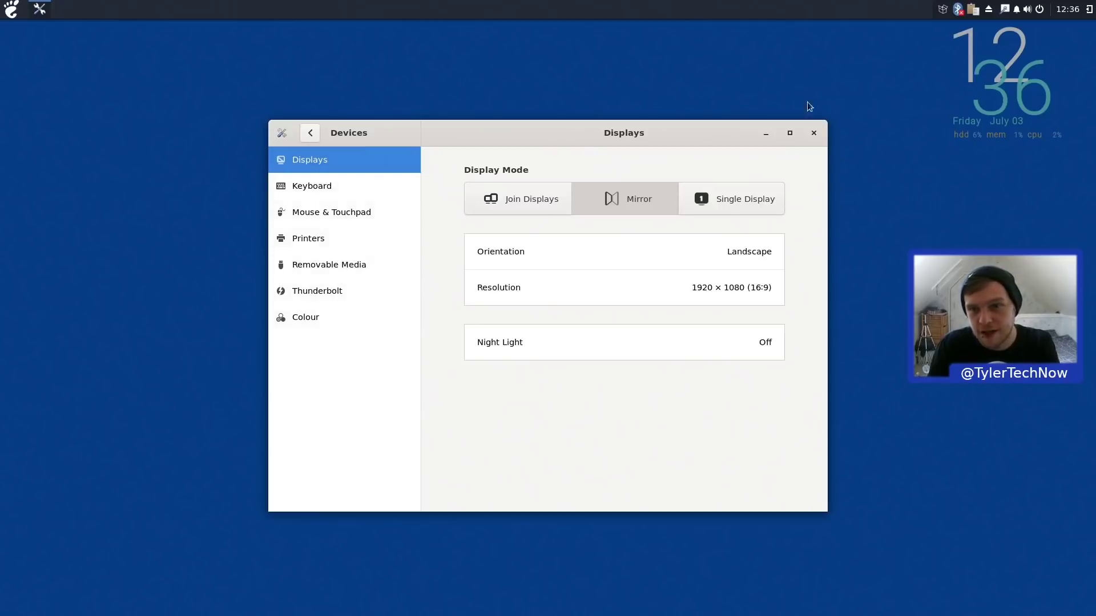
Select the dark blue Debian swirl wallpaper as the desktop background, and close the open Displays settings windows.
click(814, 133)
right_click(661, 136)
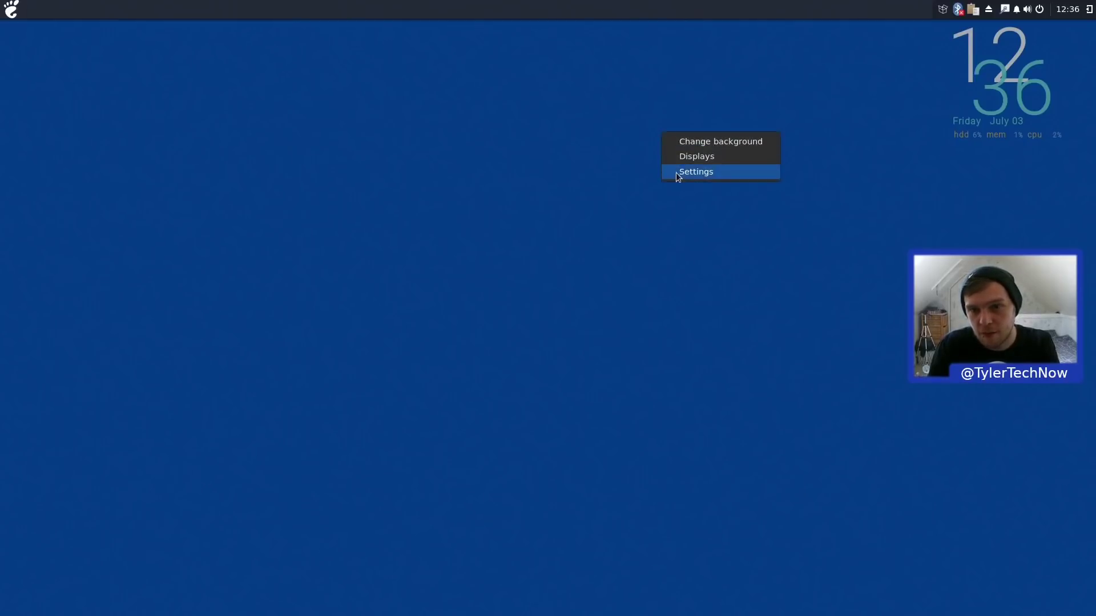
click(729, 141)
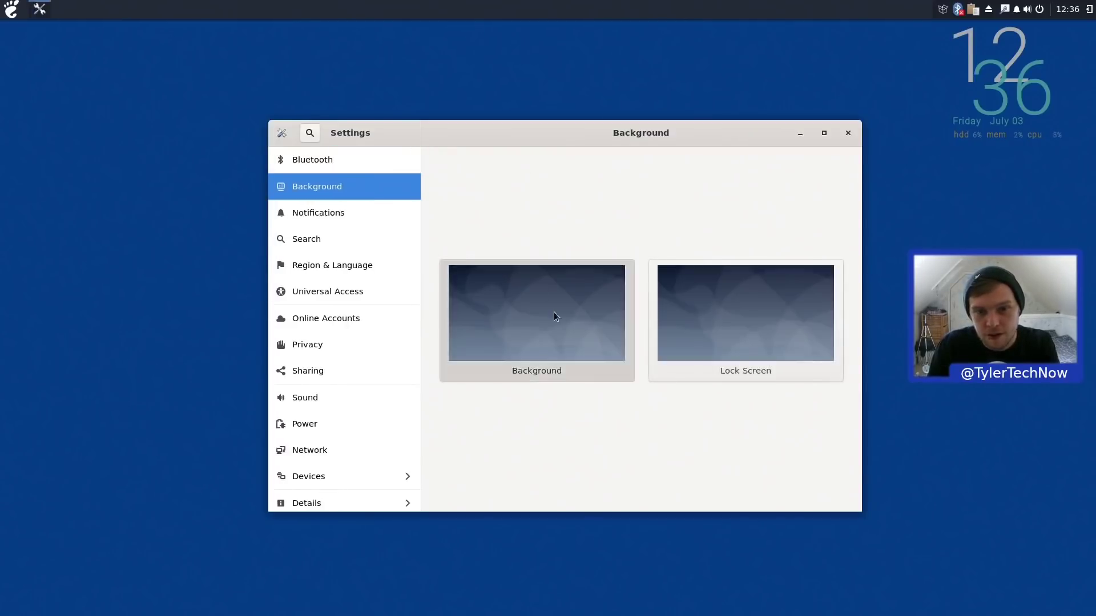
click(554, 311)
scroll(662, 360, down, 5)
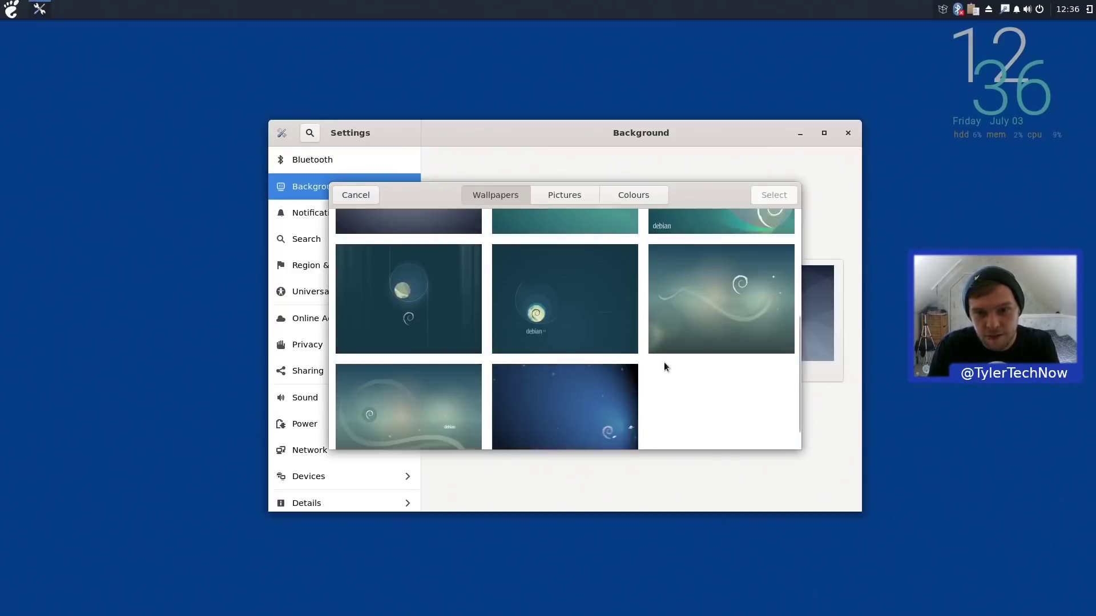
scroll(646, 371, up, 5)
scroll(568, 367, down, 5)
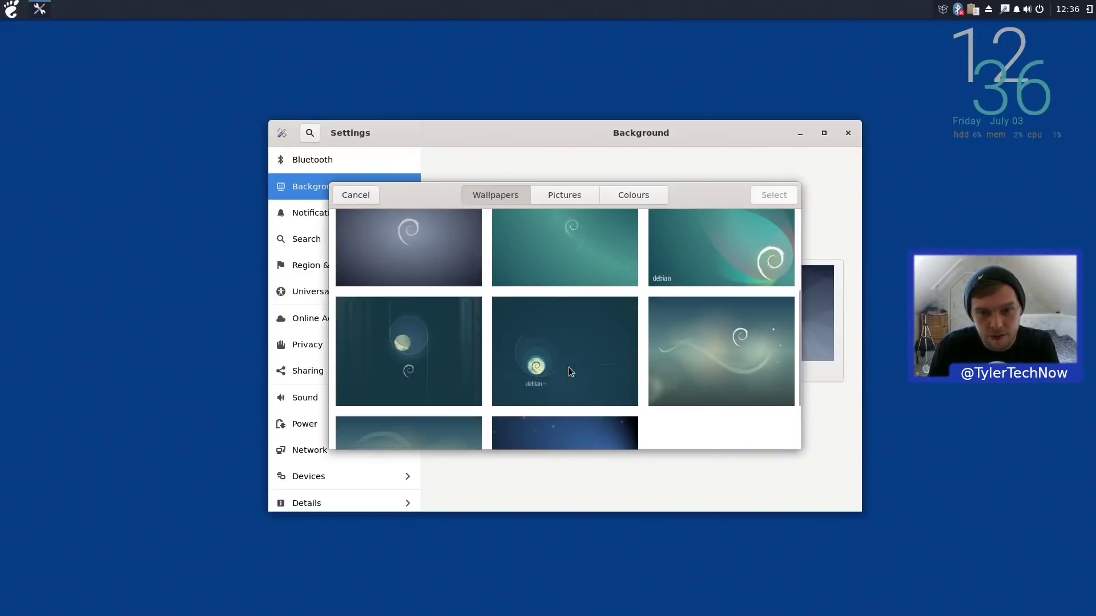
click(554, 375)
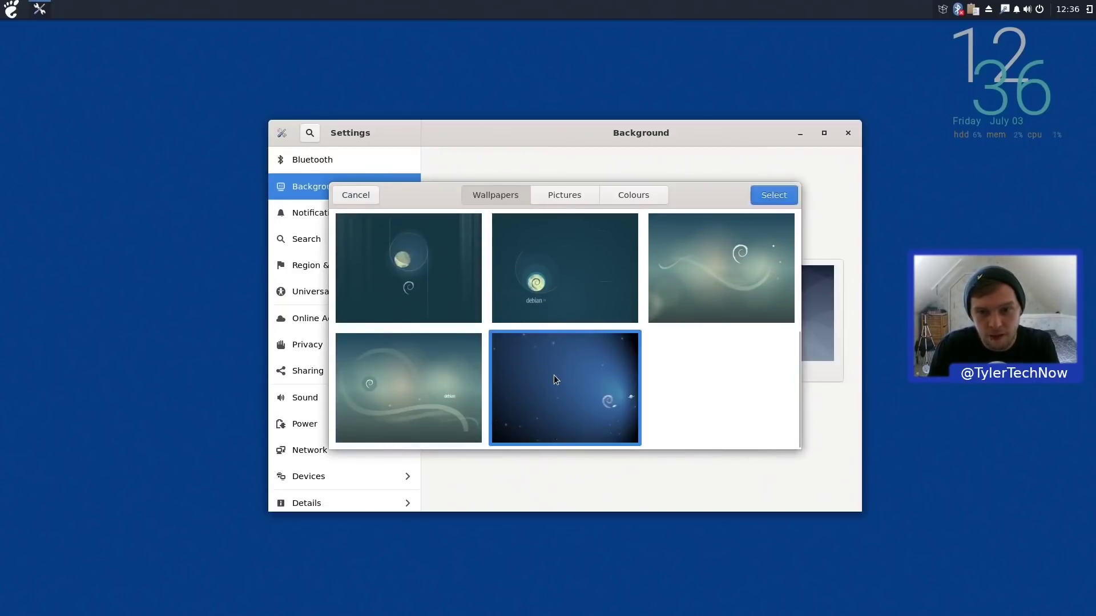
click(766, 194)
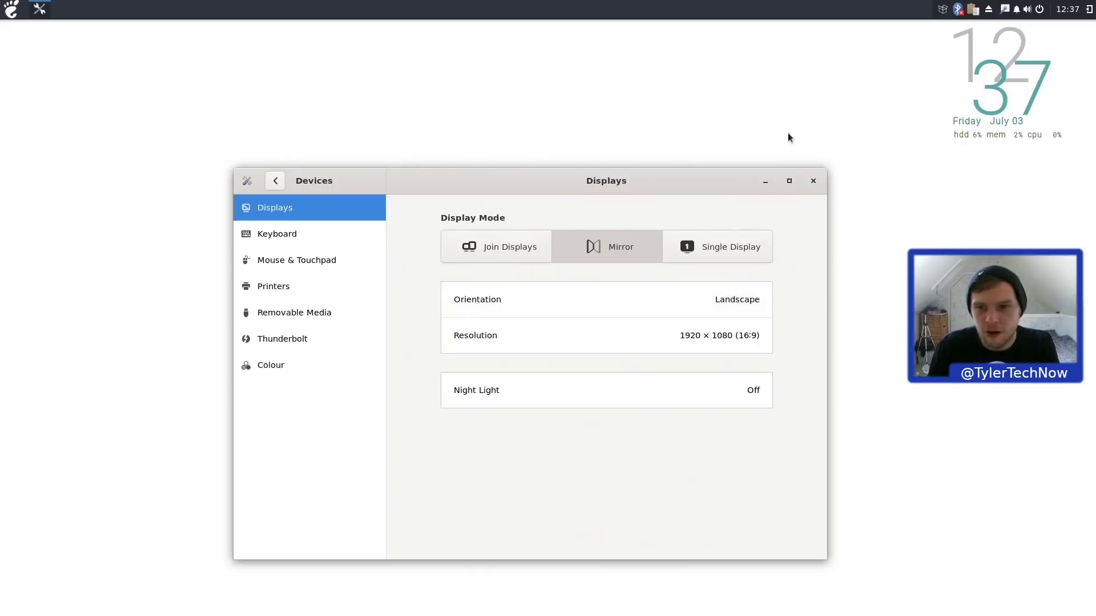
click(813, 182)
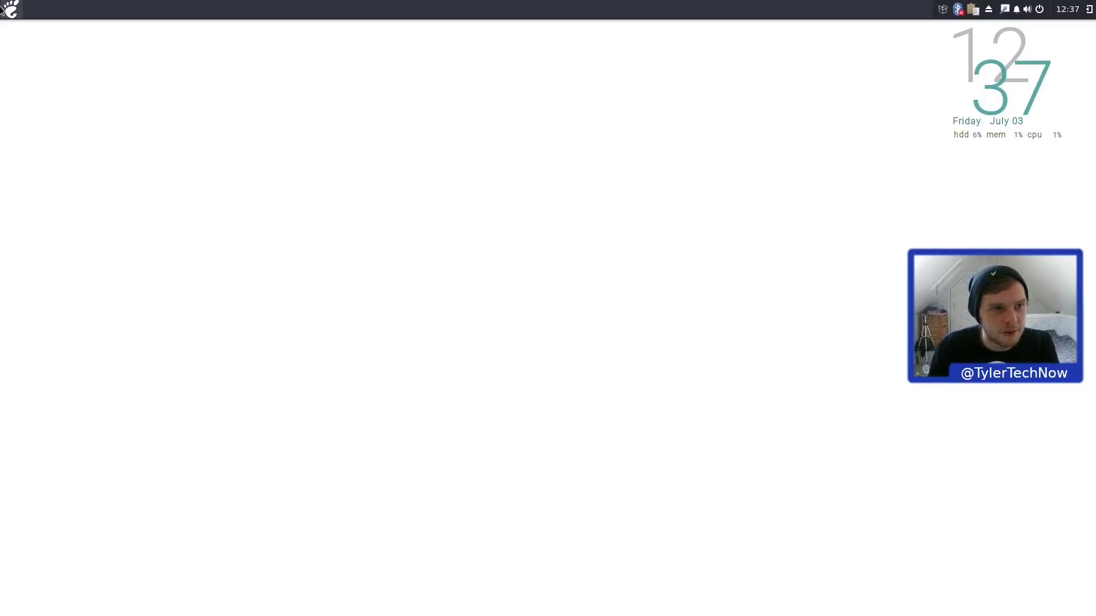
Open Firefox Web Browser from the Internet applications and go to google.com/images.
click(3, 9)
click(47, 149)
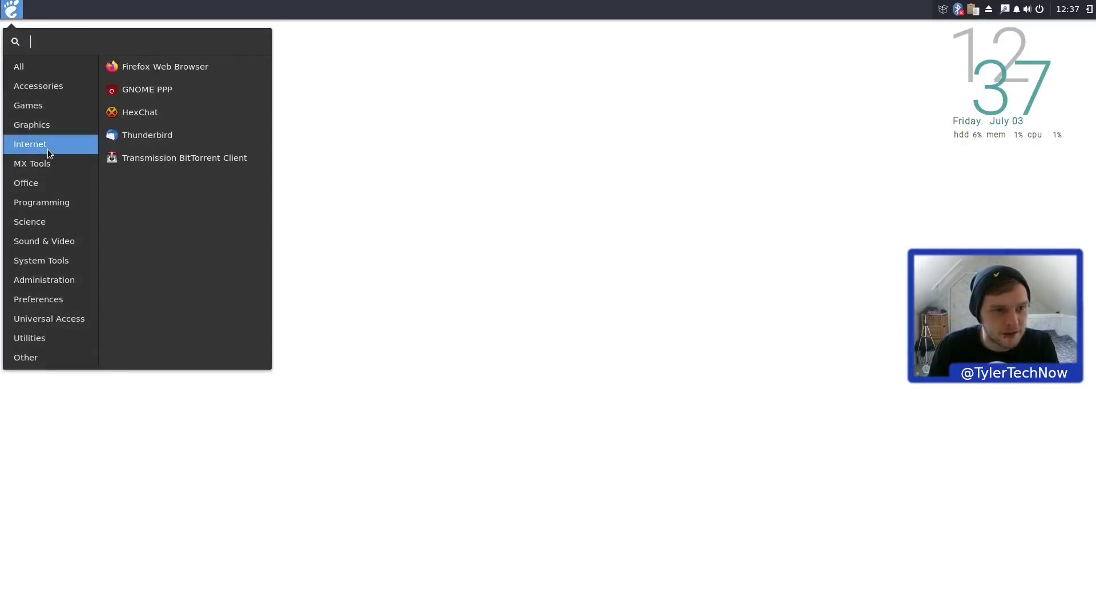
click(152, 67)
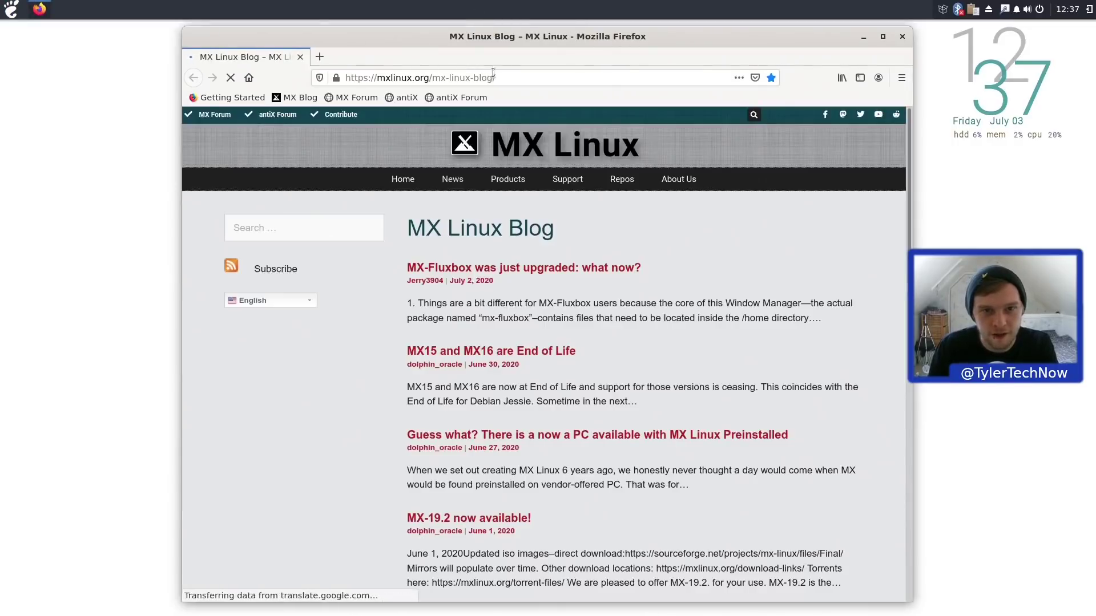
click(493, 77)
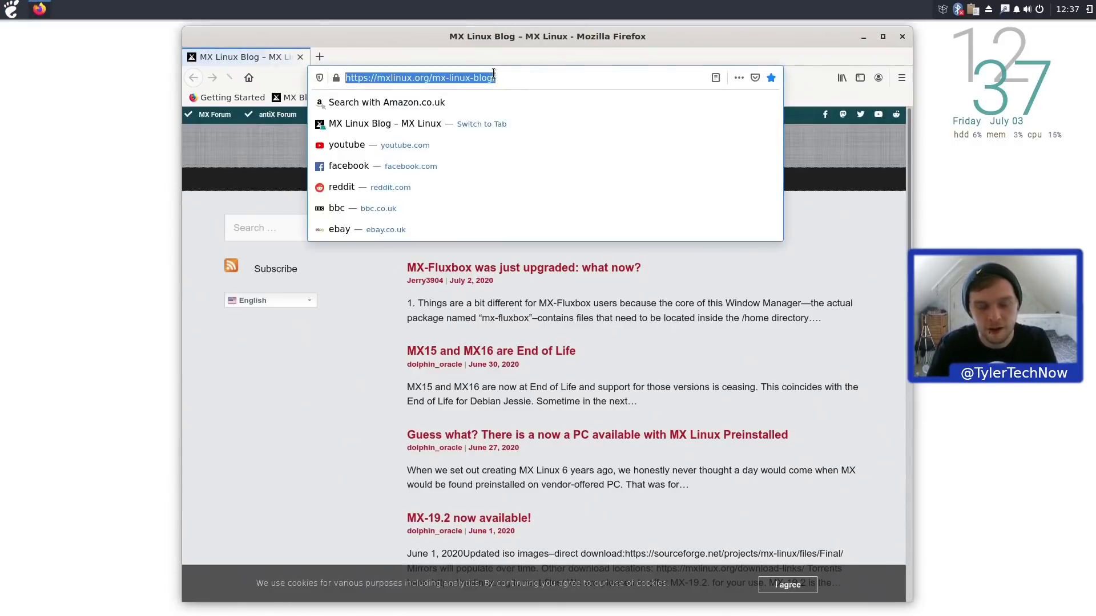
text(google.co)
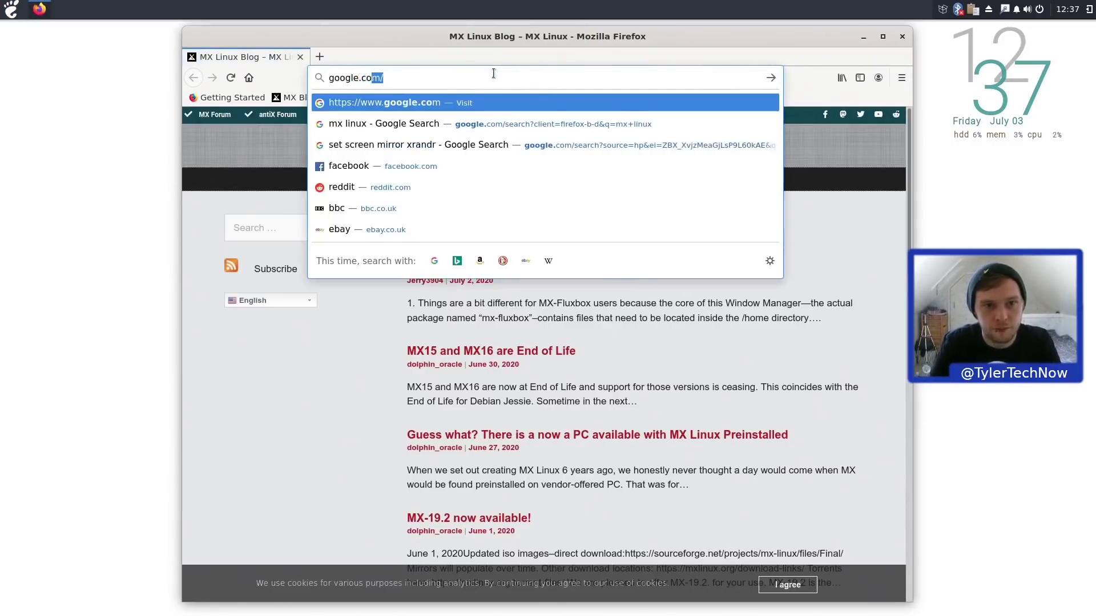
text(m/imghp)
key(Return)
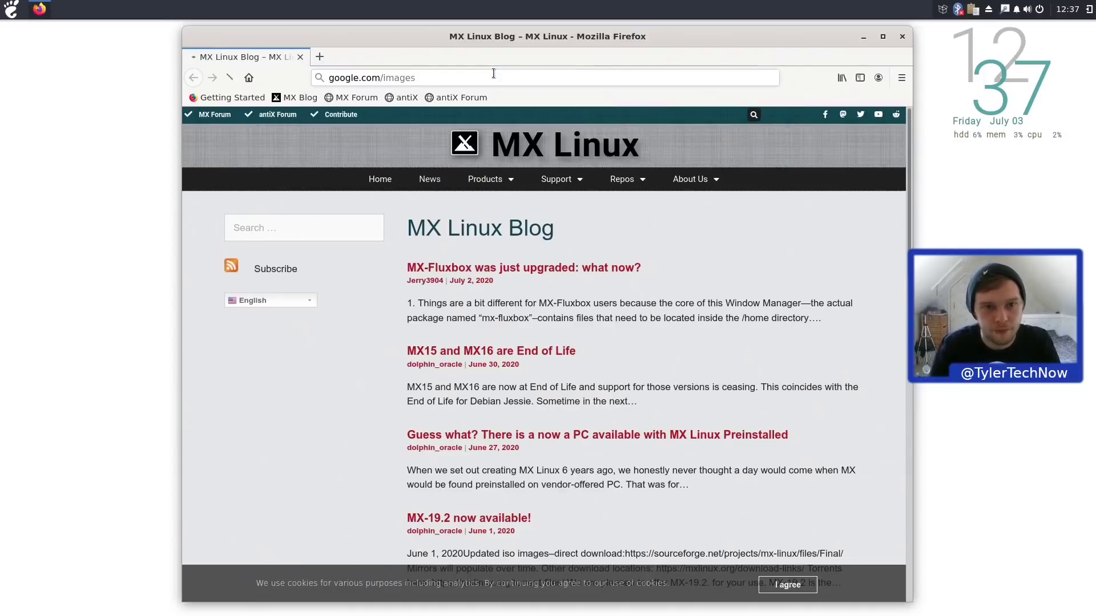
Search Google Images for "minimall wallpaper" and open the first result's 4K Minimalist wallpapers page on WallpaperPlay.
text(minimal)
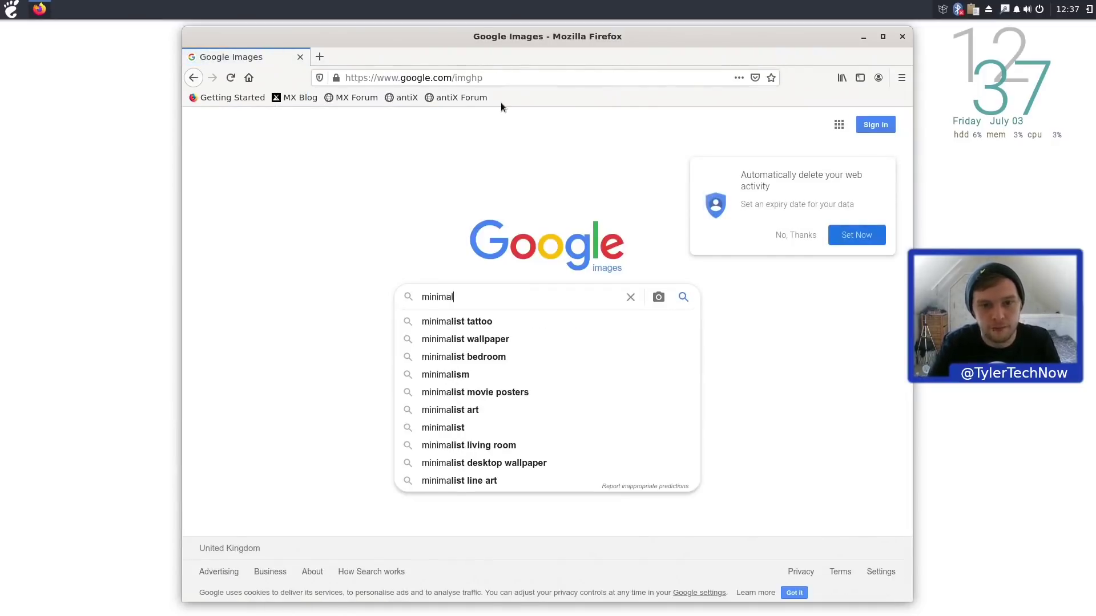
text(l wallpaper)
key(Return)
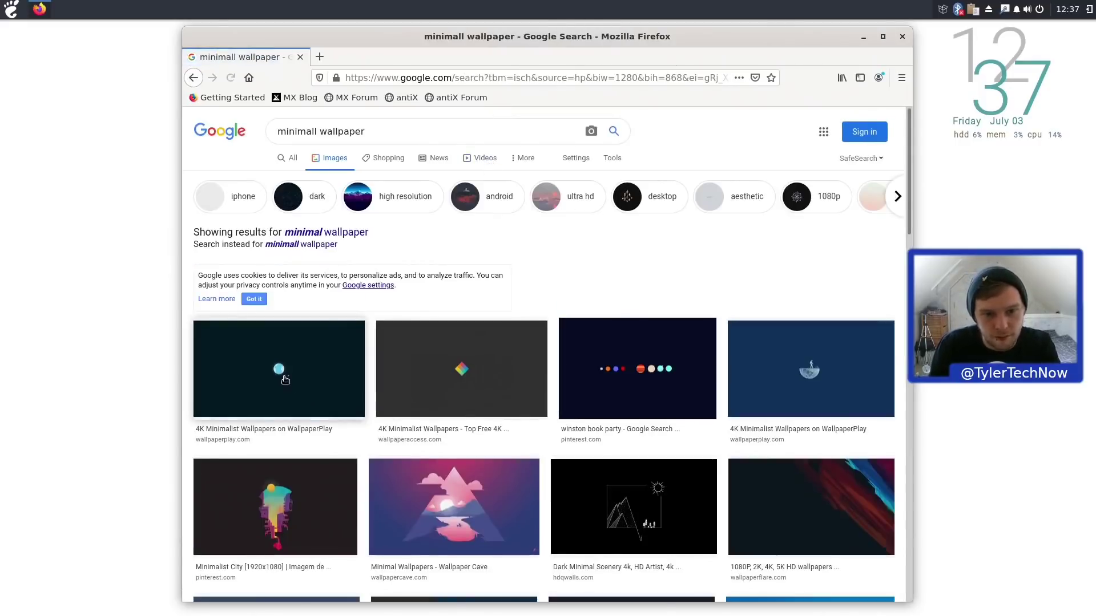
click(282, 365)
click(800, 187)
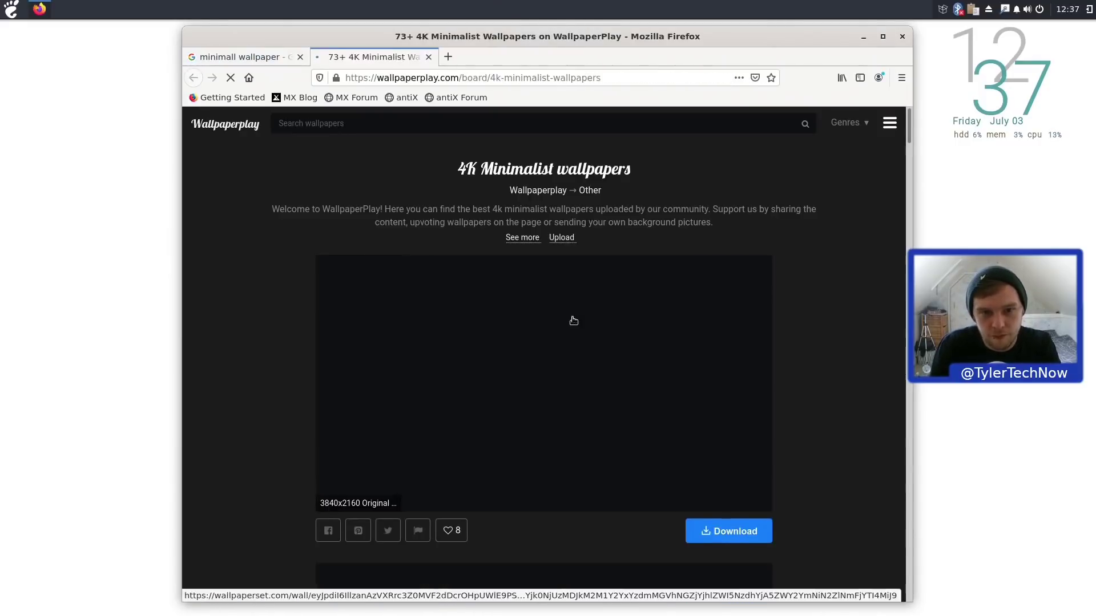
Open the climber wallpaper at full resolution and save it as 121401.jpg in the Pictures folder.
click(745, 537)
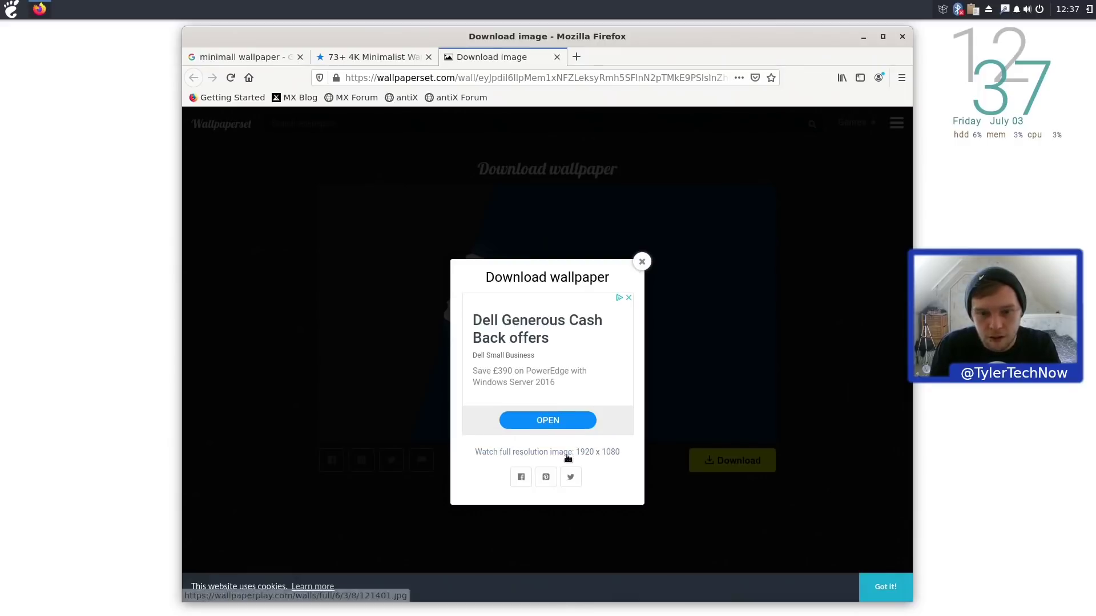
click(568, 458)
right_click(538, 292)
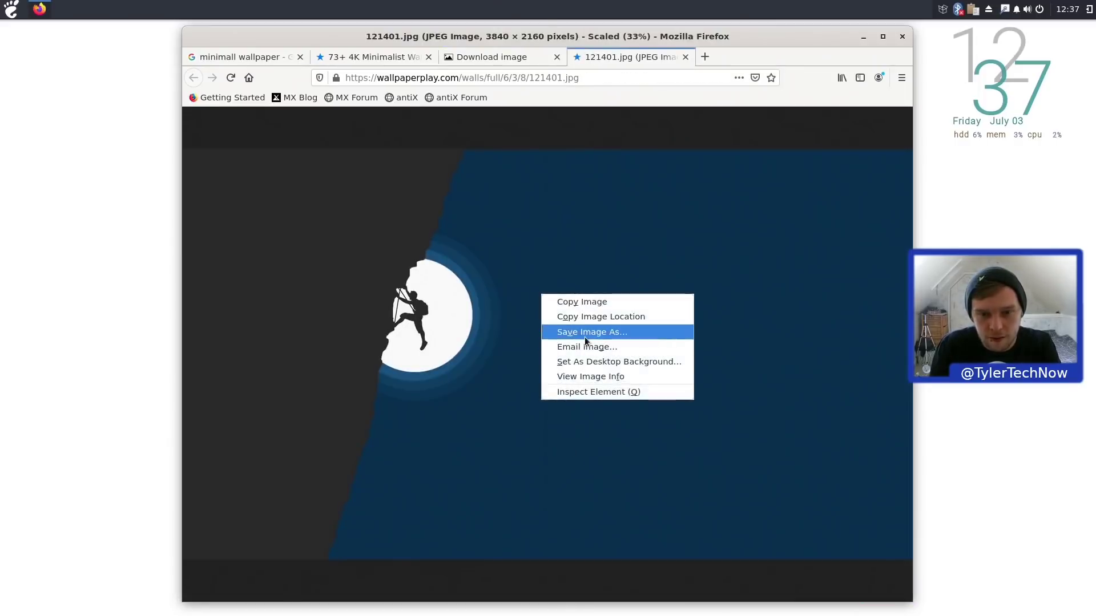
click(585, 338)
click(252, 169)
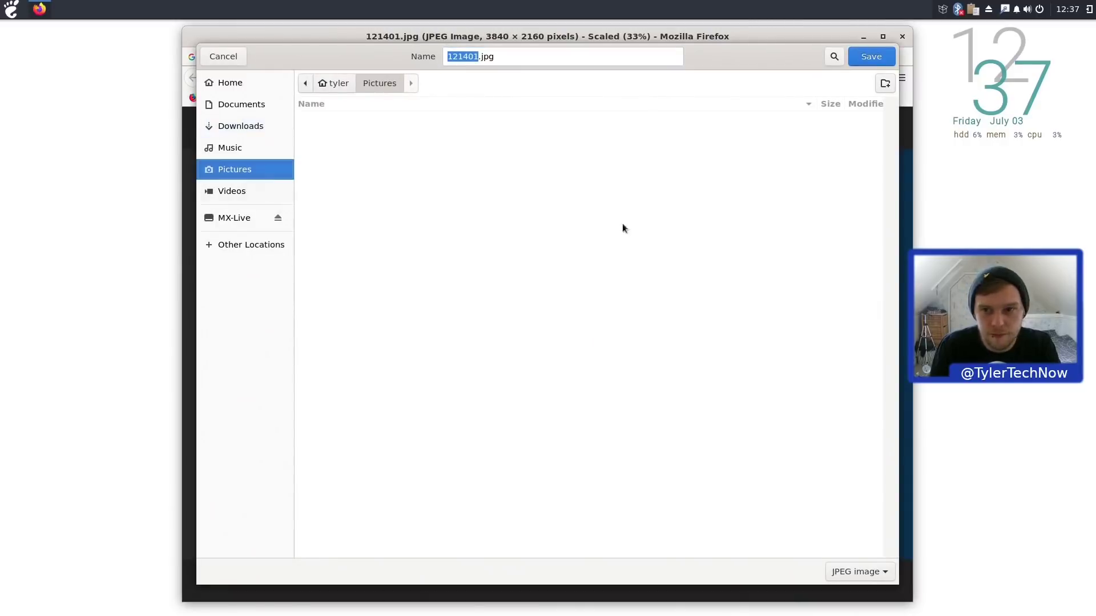
click(882, 59)
Quit Firefox and confirm closing all of its tabs.
click(902, 37)
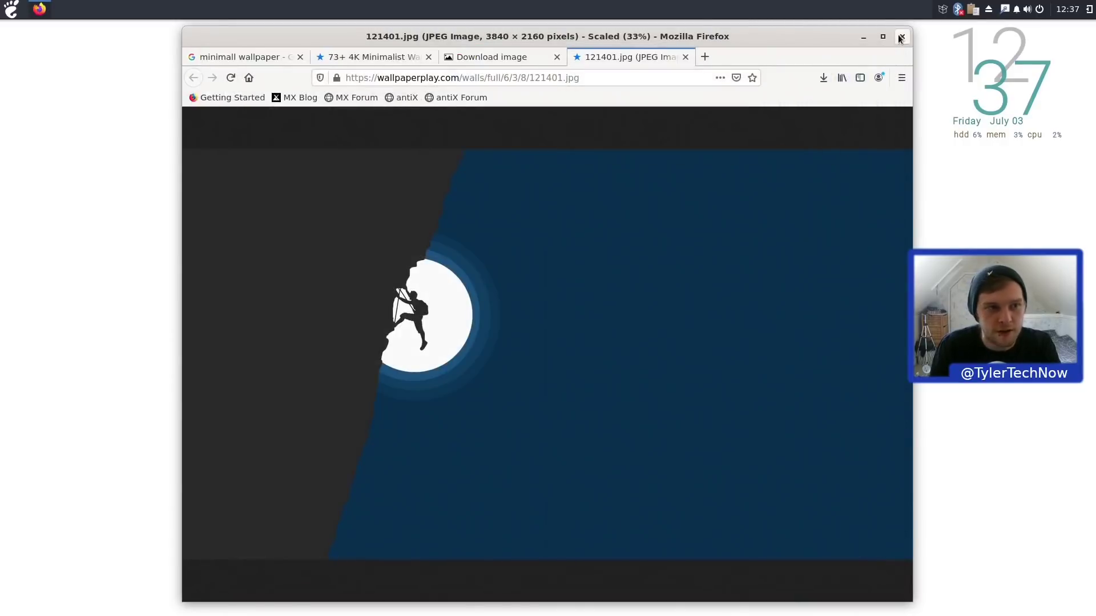
click(902, 36)
click(672, 347)
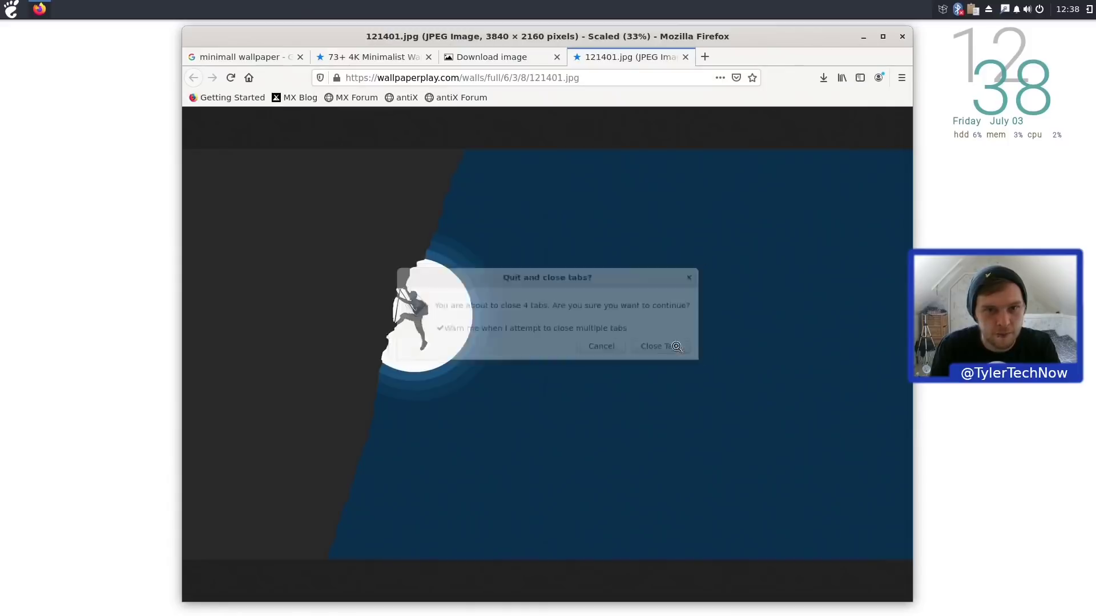
Search the installed applications for a file manager, trying "nau" and "thun".
click(11, 9)
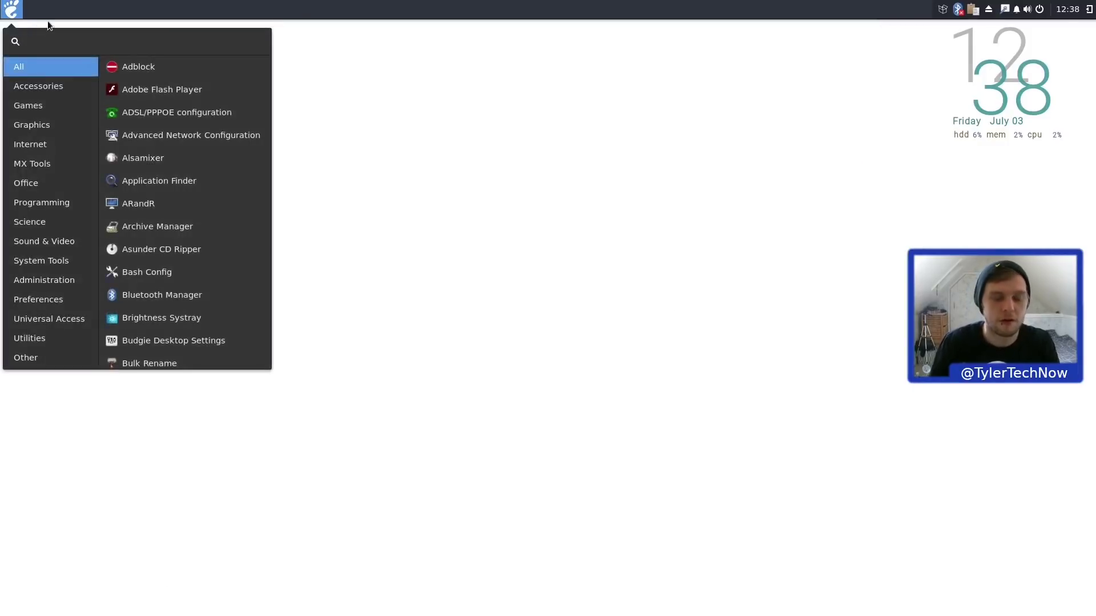
text(nano)
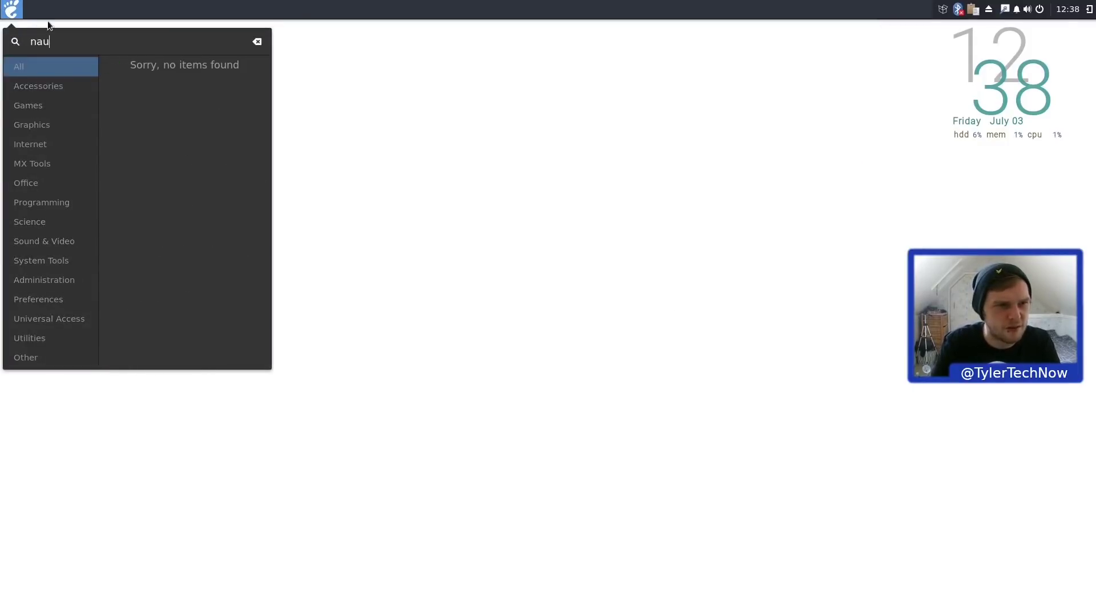
key(BackSpace)
key(BackSpace)
key(BackSpace)
key(BackSpace)
text(thun)
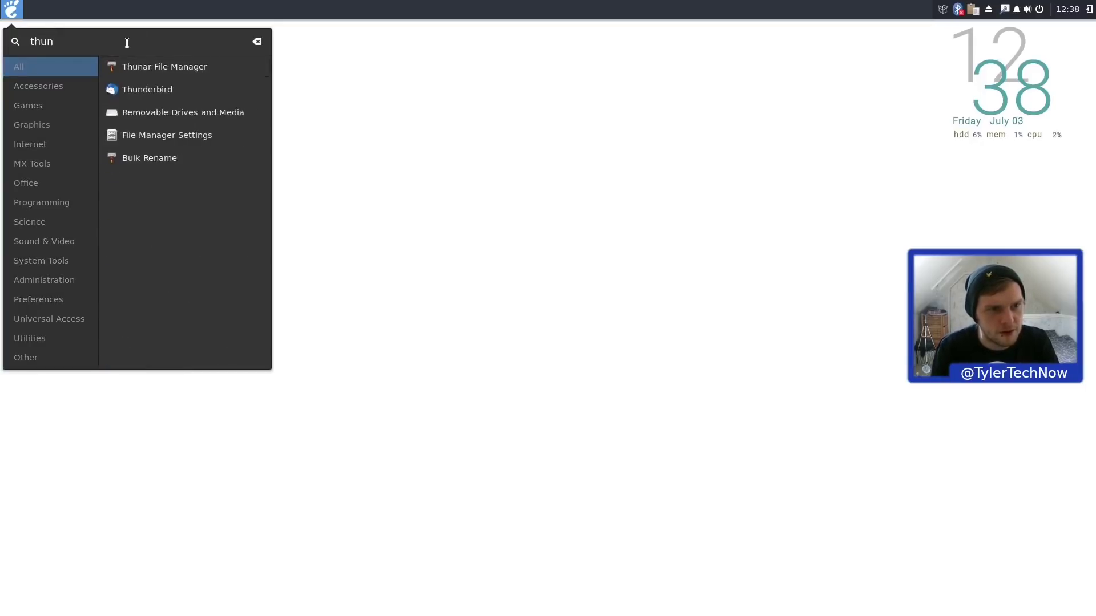
Search the applications for "file", open Thunar File Manager, and move its window nearer the middle of the desktop.
drag(128, 42, 1, 34)
text(tfile)
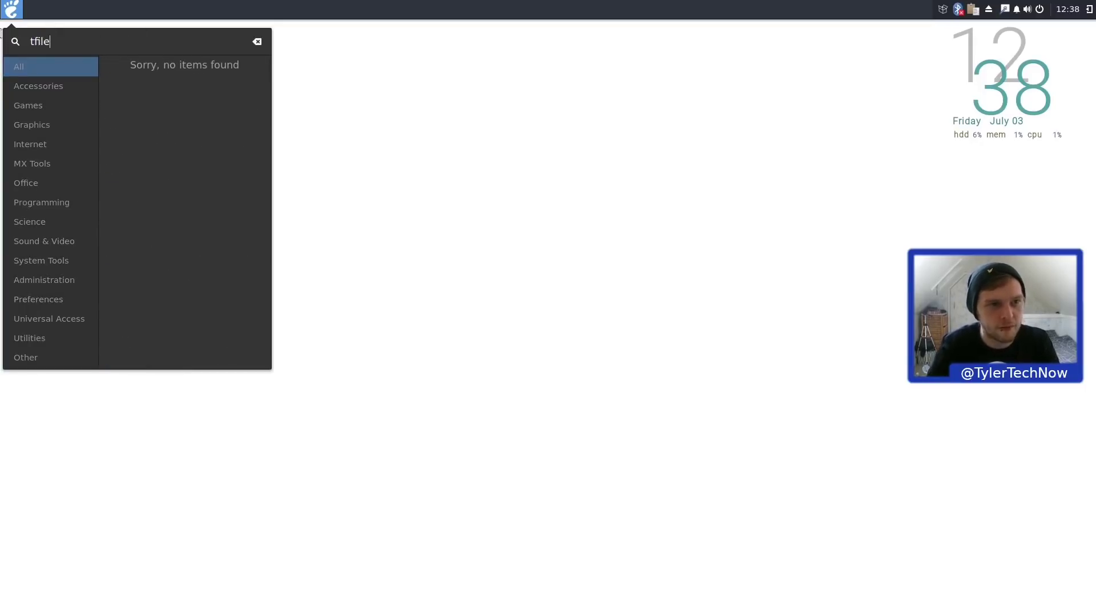
key(BackSpace)
key(BackSpace)
key(BackSpace)
key(BackSpace)
key(BackSpace)
text(file)
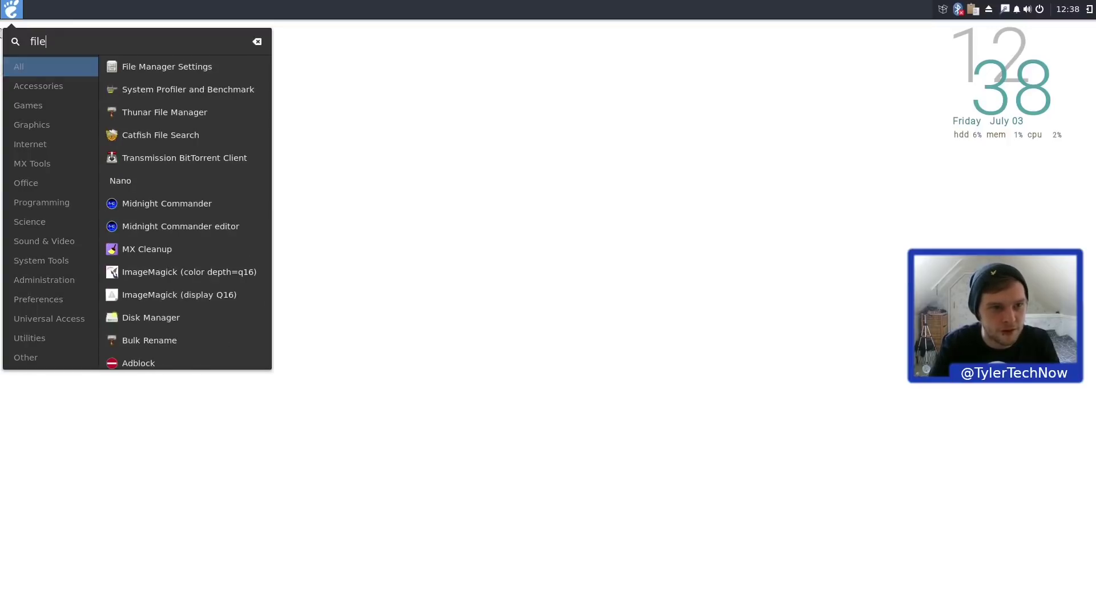
click(148, 112)
drag(361, 101, 531, 90)
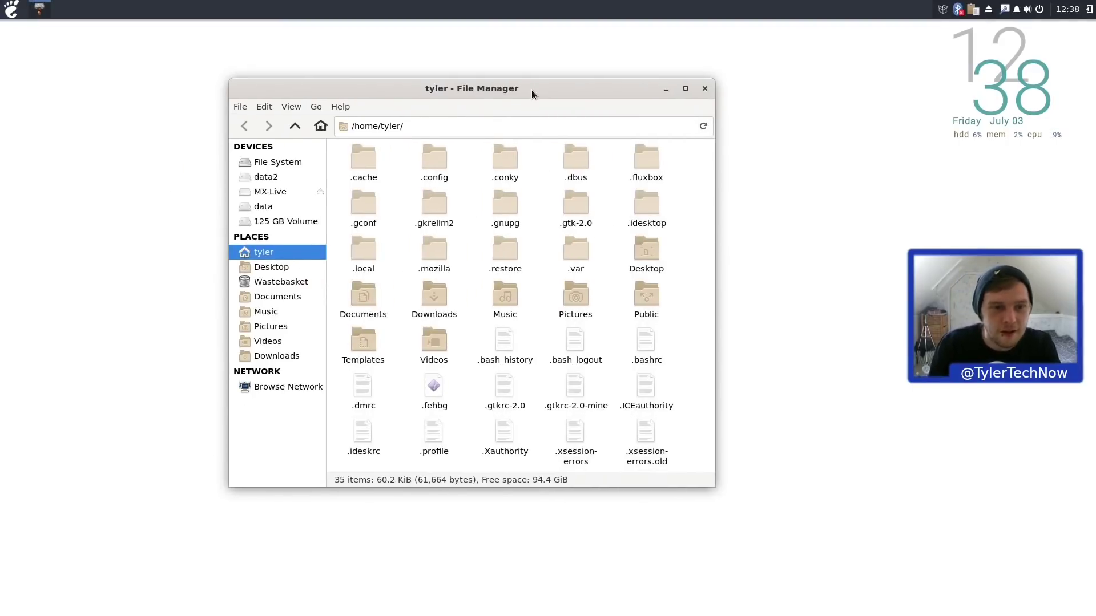
Open the Pictures folder, try to set 121401.jpg as the desktop wallpaper, and reposition the file manager window.
double_click(568, 292)
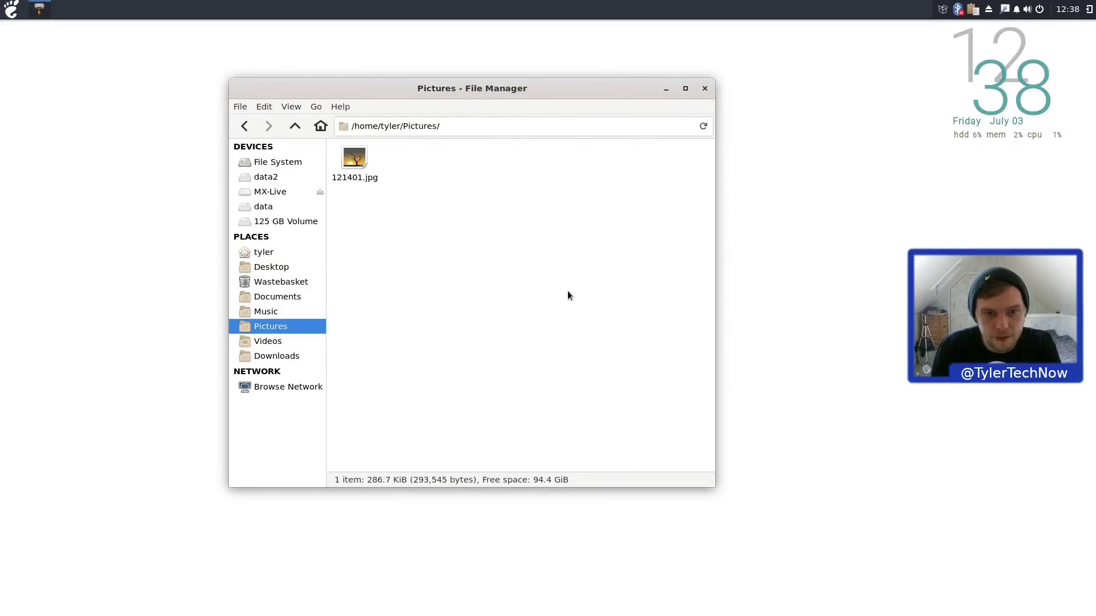
right_click(349, 149)
click(402, 305)
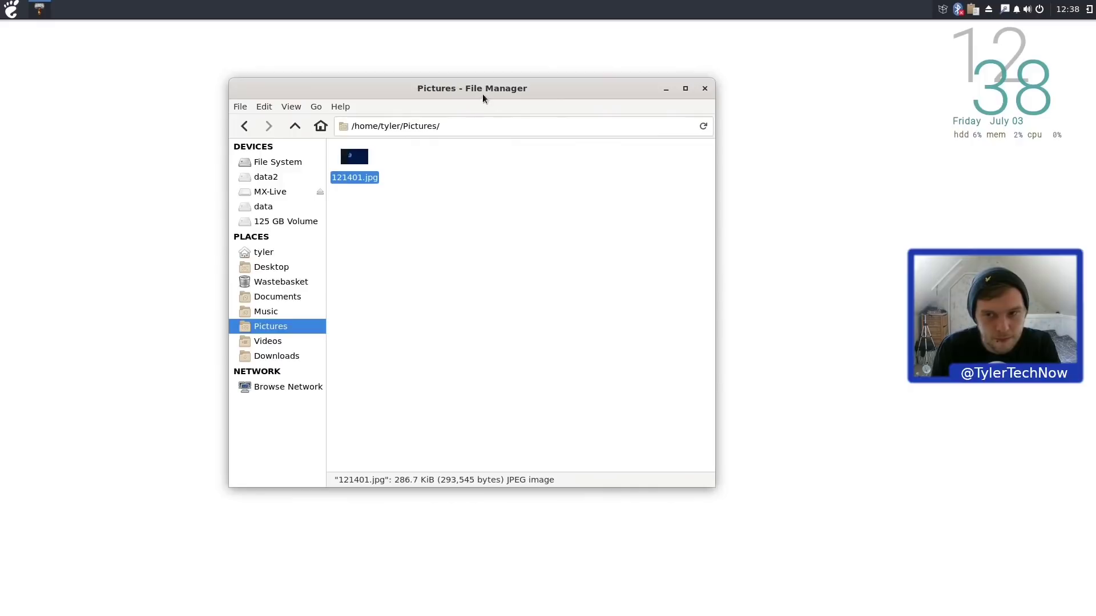
drag(482, 93, 556, 130)
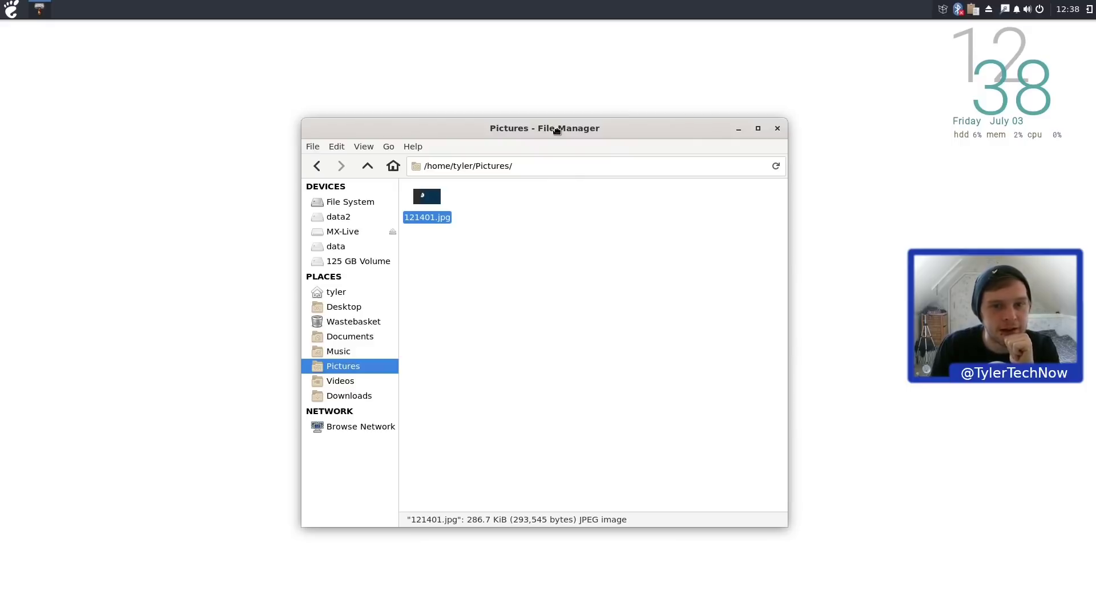
drag(556, 131, 539, 117)
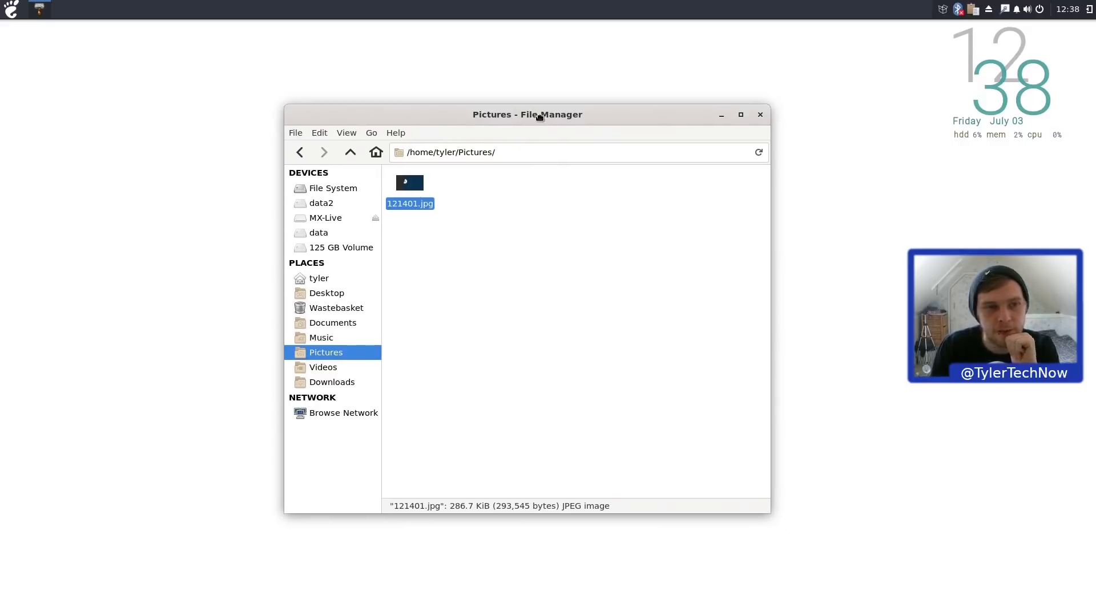
Find Budgie Desktop Settings with the search "budgie", review its Style options, and close it along with the file manager.
click(11, 9)
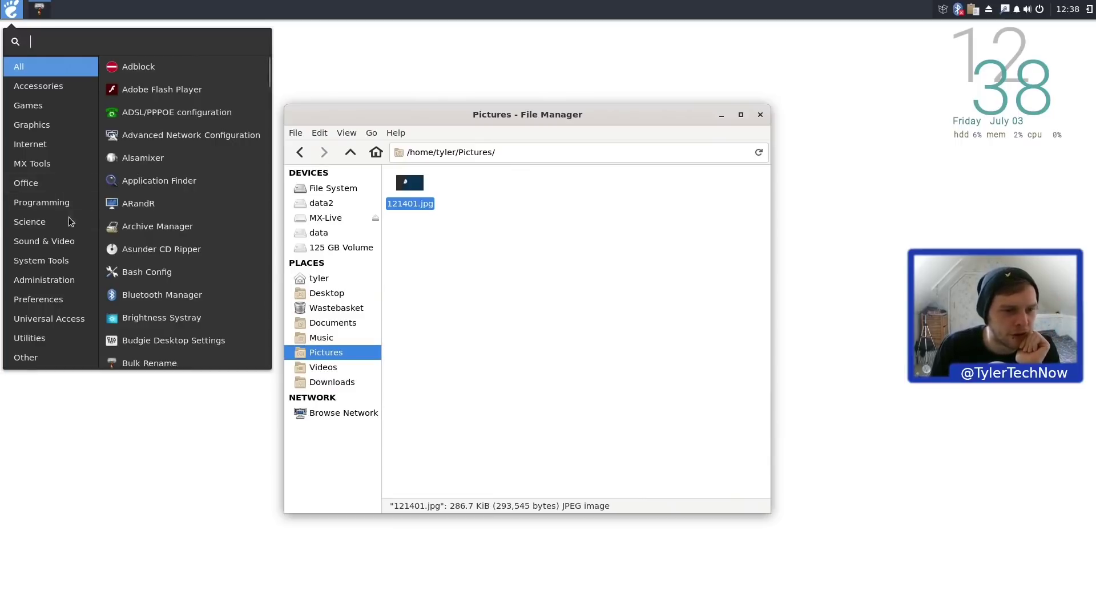
click(41, 146)
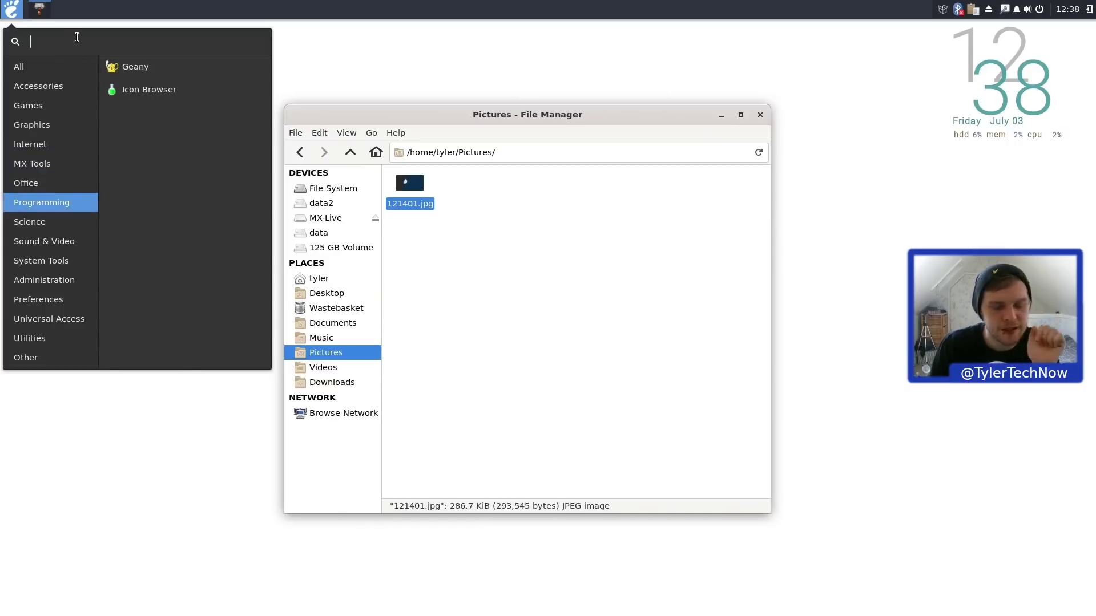
text(budgie)
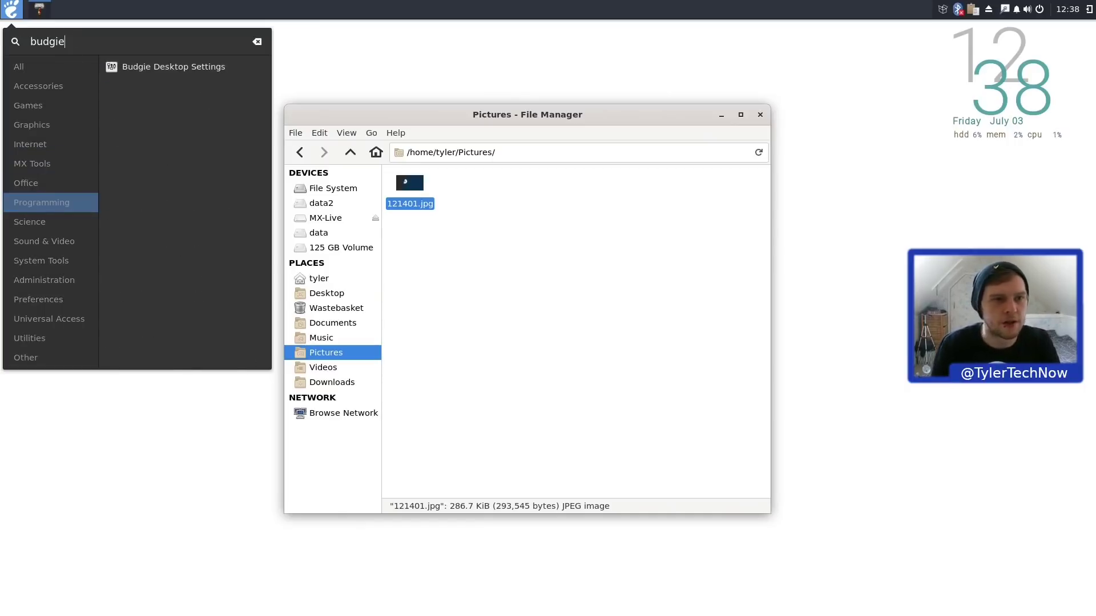
click(200, 57)
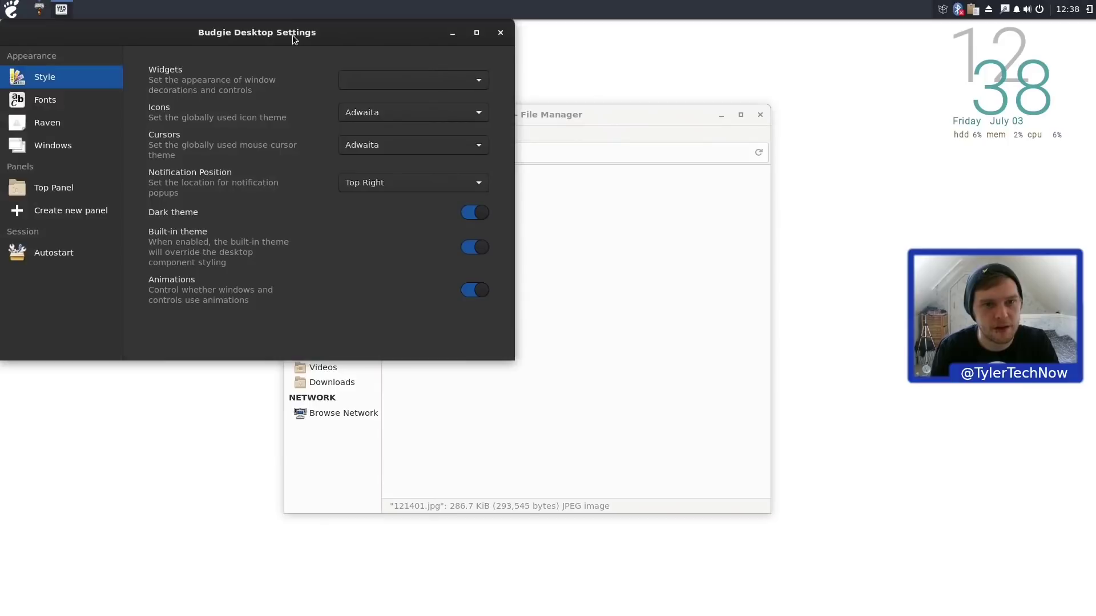
drag(292, 36, 525, 162)
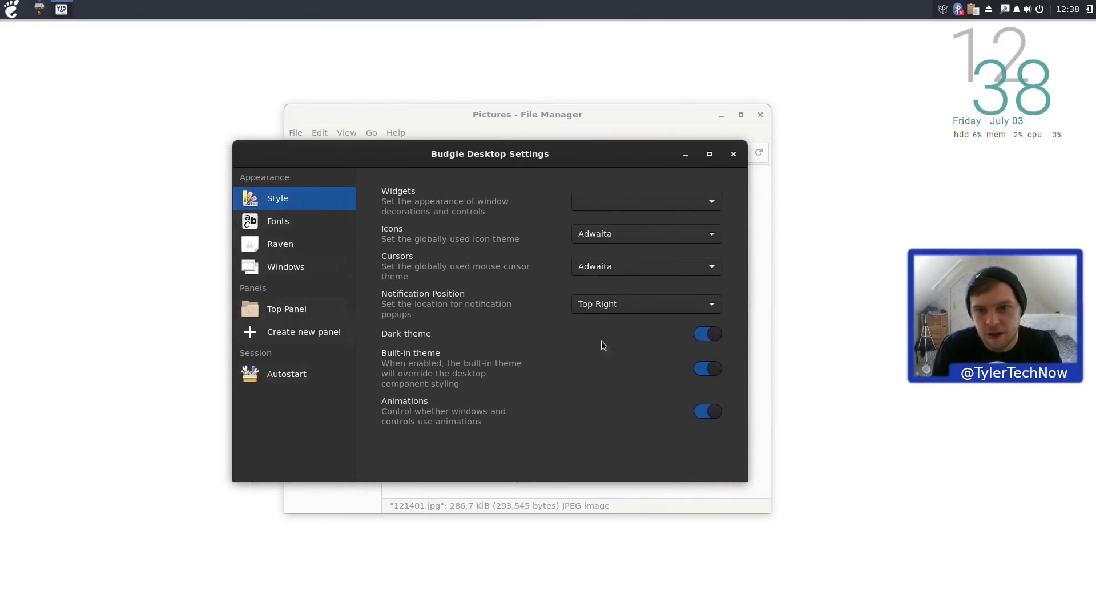
click(733, 154)
click(759, 115)
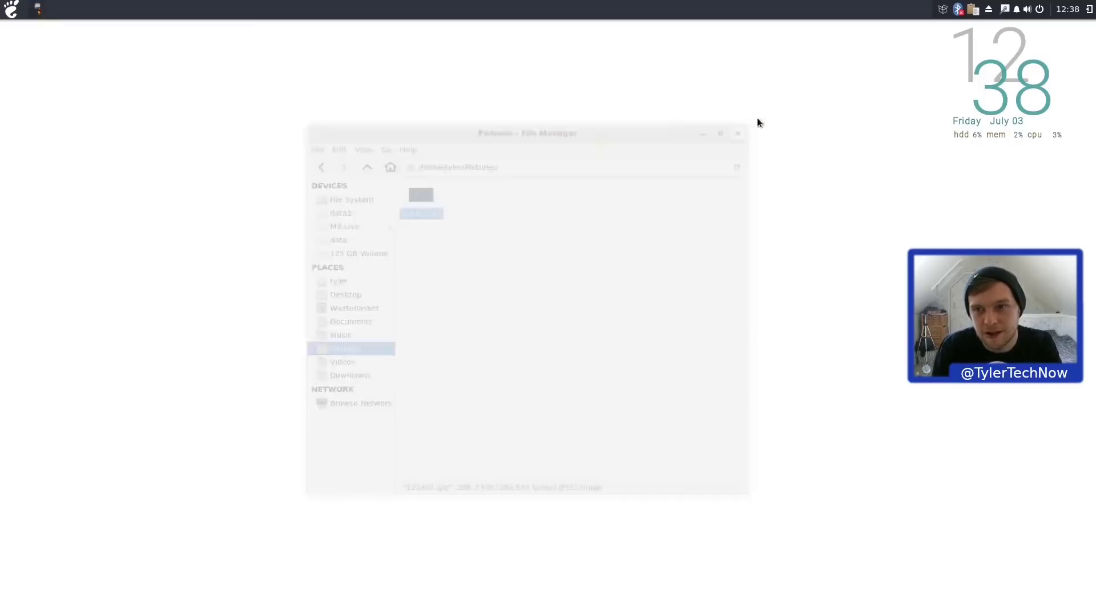
Log out of the Budgie session and confirm ending it.
click(11, 8)
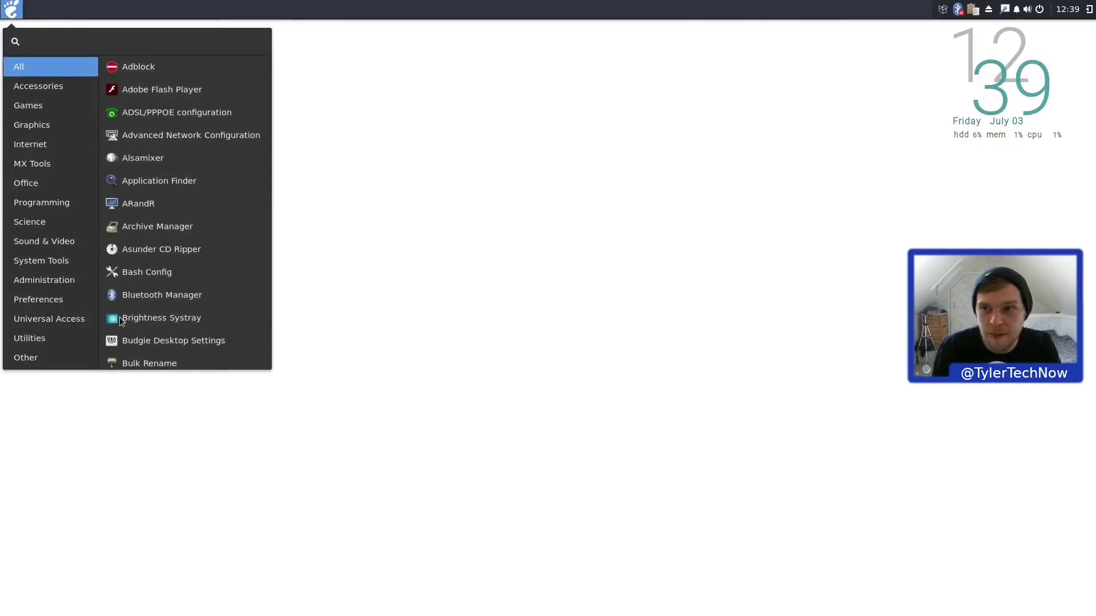
click(917, 113)
click(1039, 9)
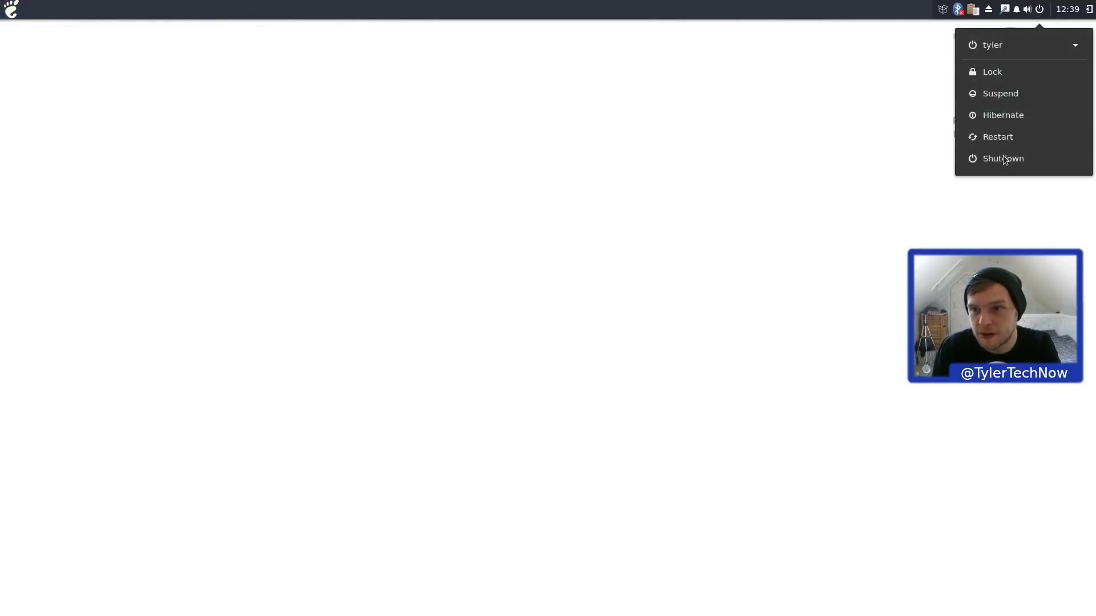
click(1028, 49)
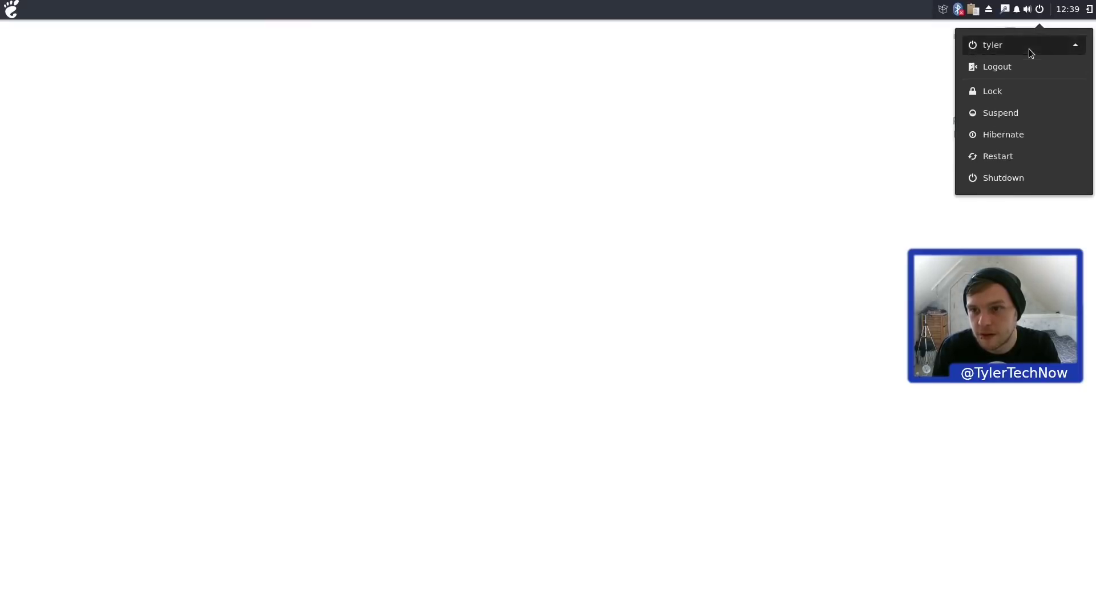
click(1007, 65)
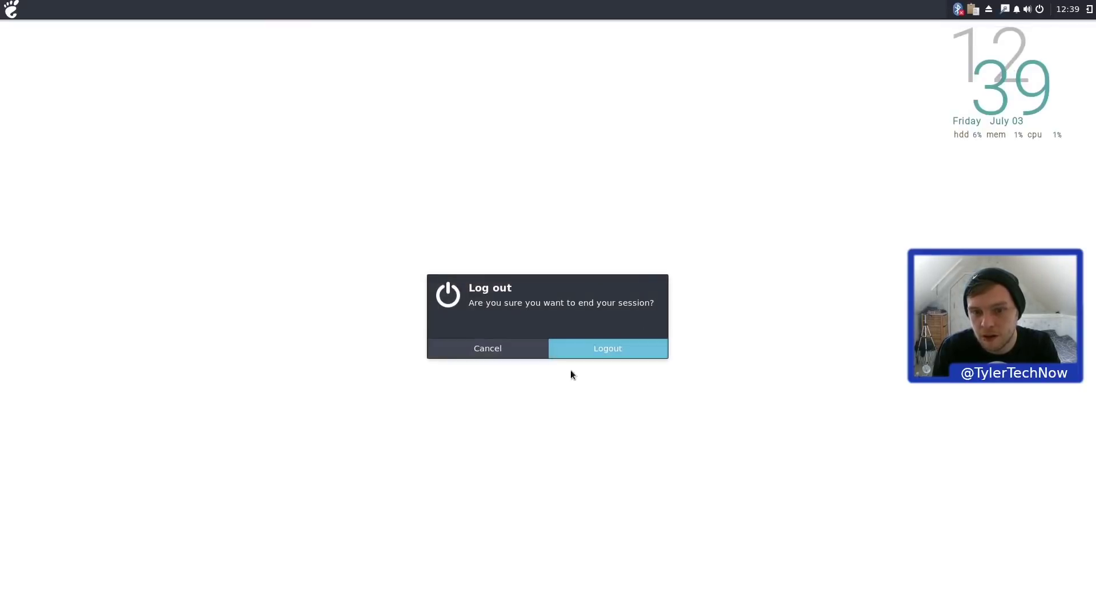
click(607, 348)
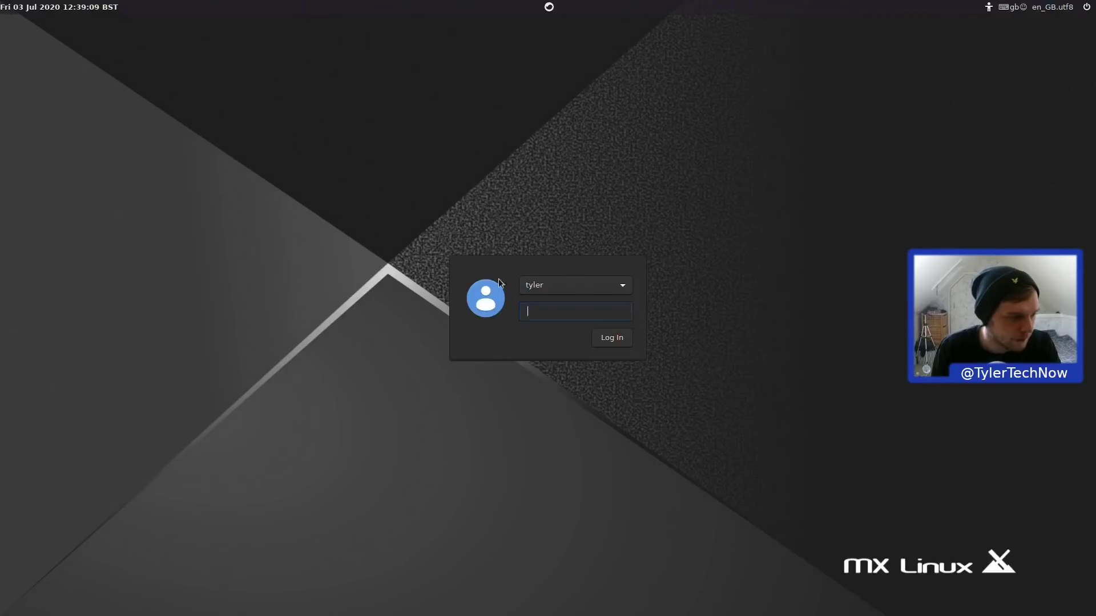
Choose Default Xsession at the login screen and log in with the account password.
click(549, 9)
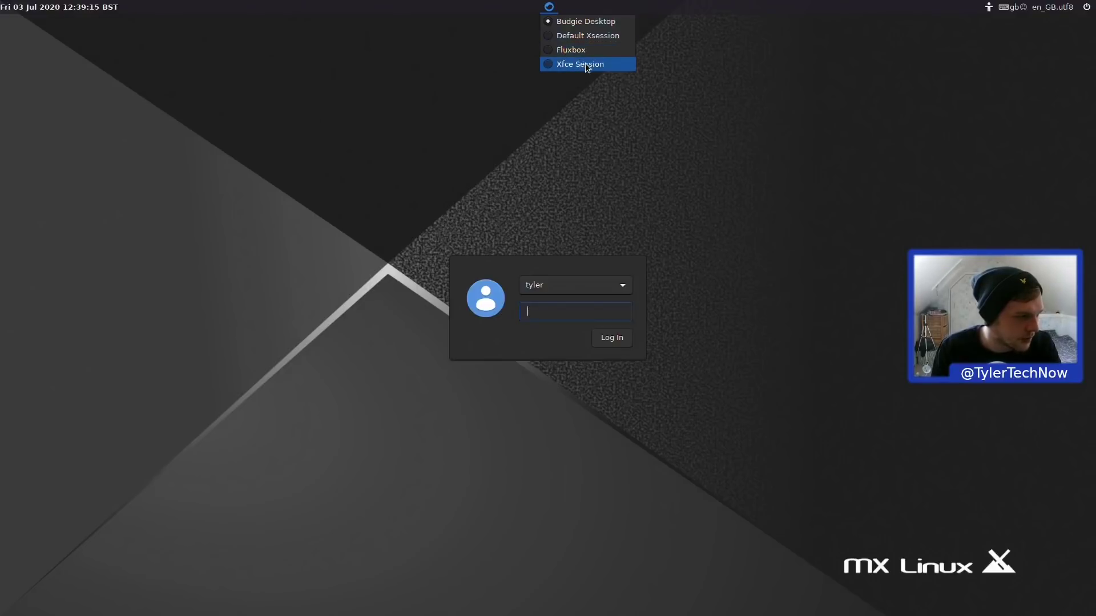
click(581, 36)
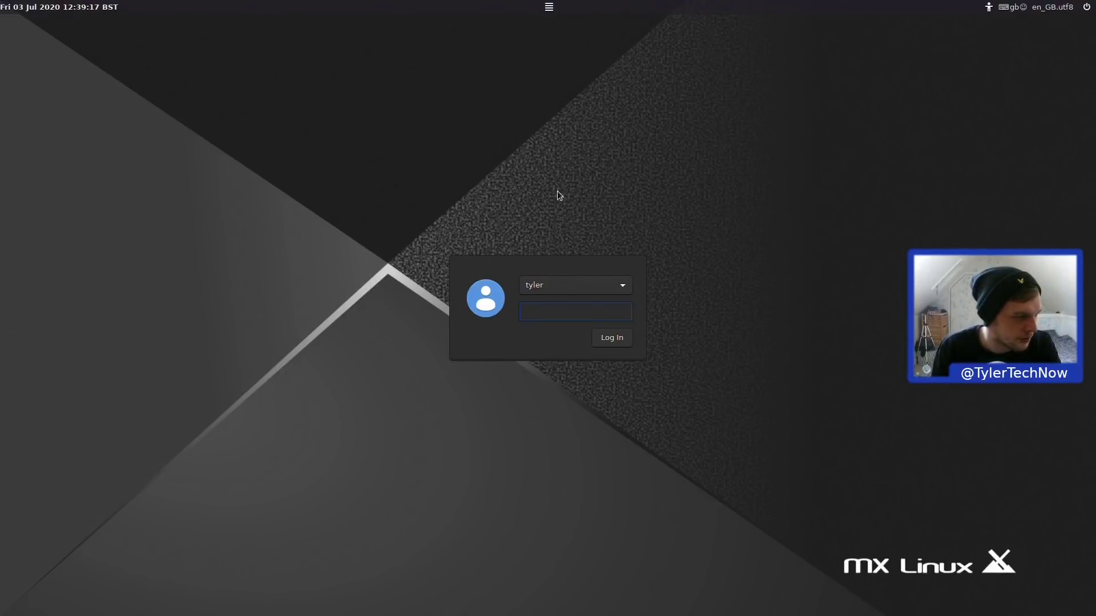
text(********)
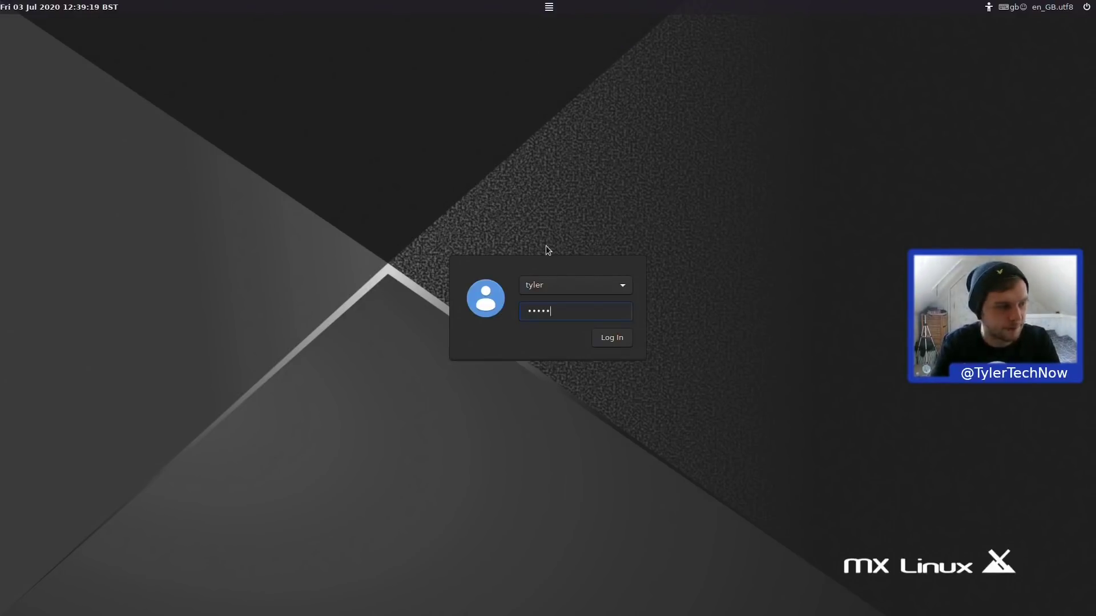
key(Return)
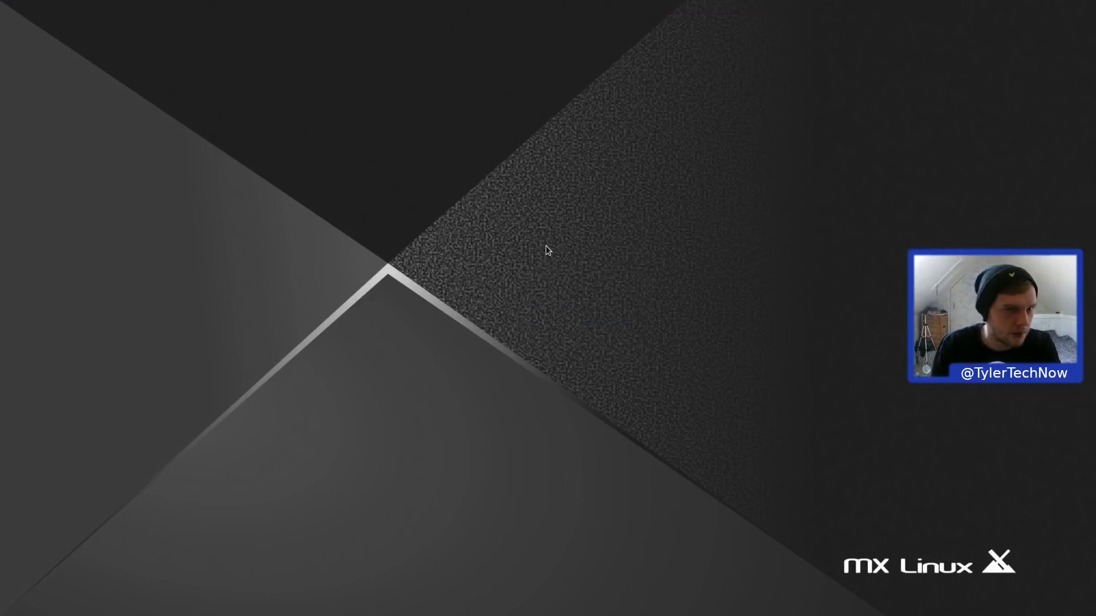